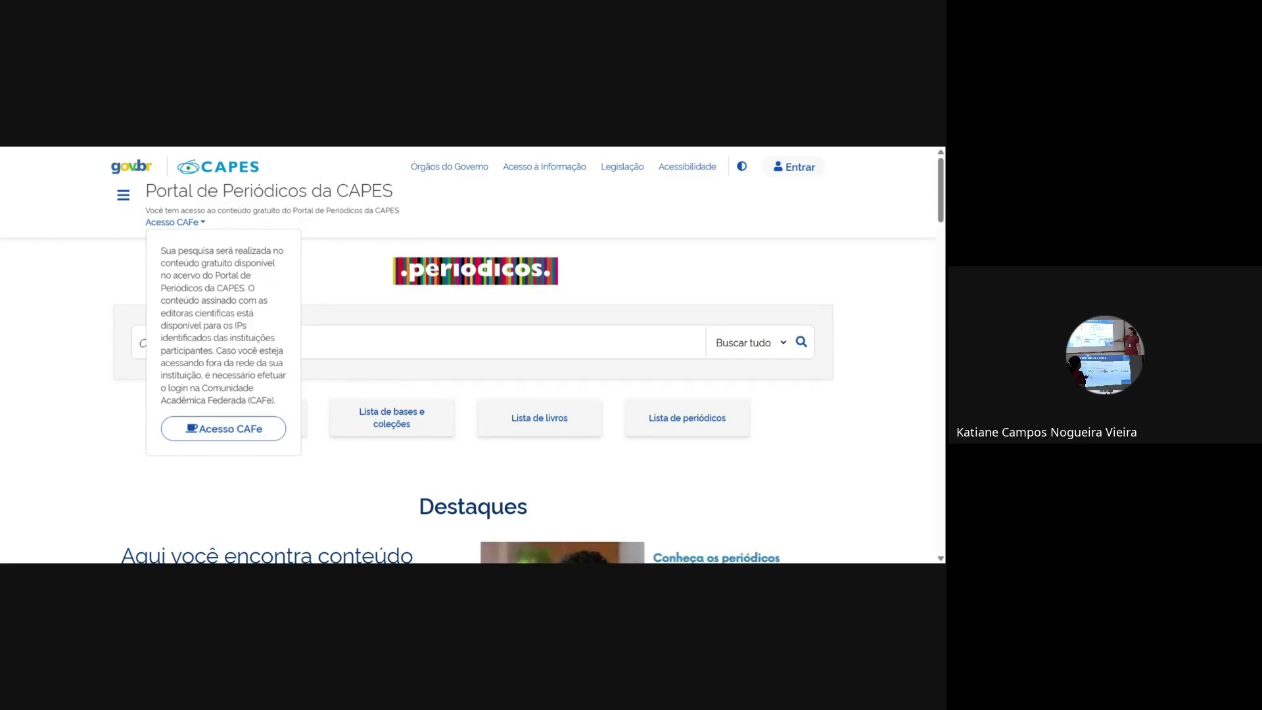
# - Open the CAFe access page and go to its institution selector
pyautogui.click(237, 432)
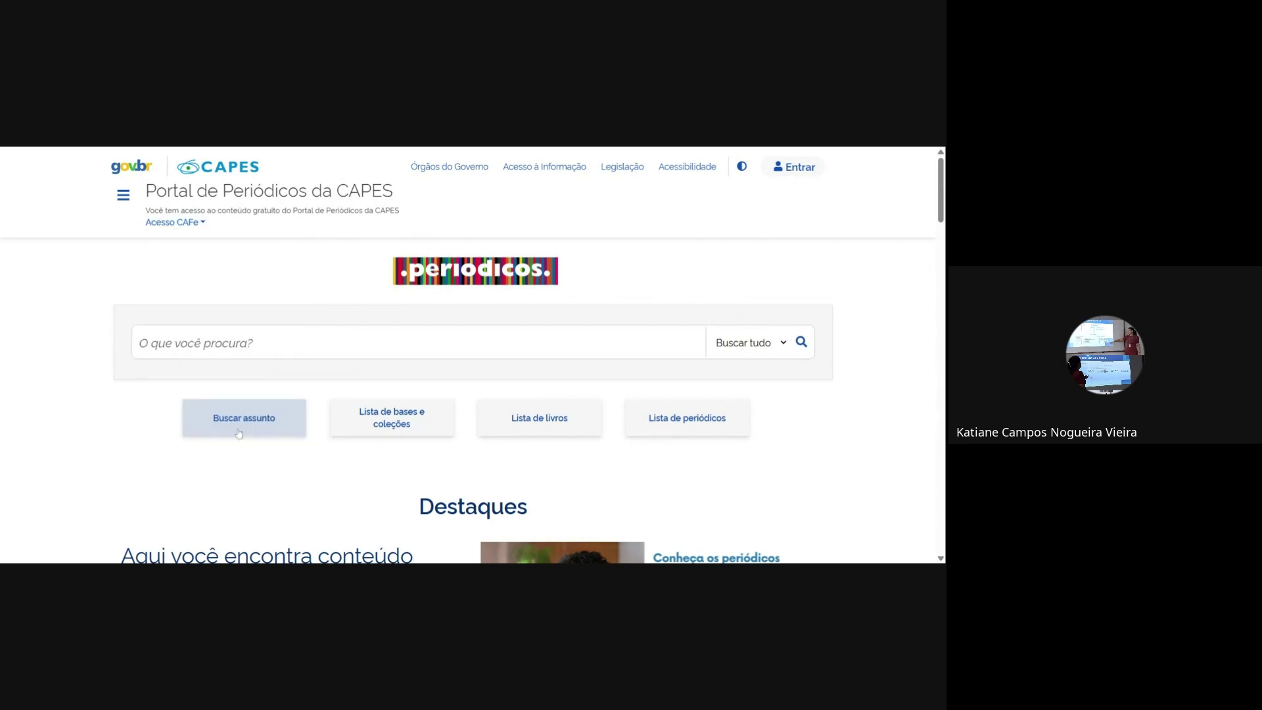
pyautogui.scroll(-3, 238, 433)
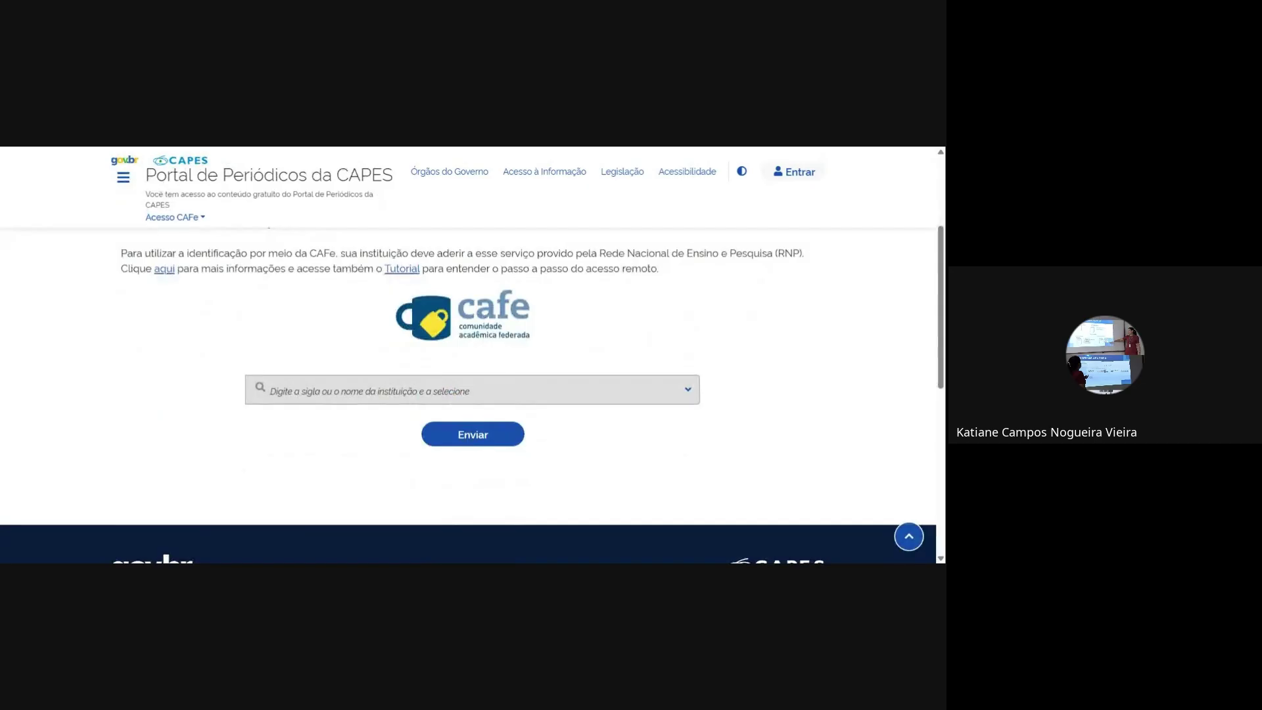
pyautogui.scroll(1, 472, 361)
pyautogui.scroll(-1, 472, 362)
# - Choose UFAM - Universidade Federal do Amazonas as the institution and sign in with the prefilled CPF and password
pyautogui.click(472, 390)
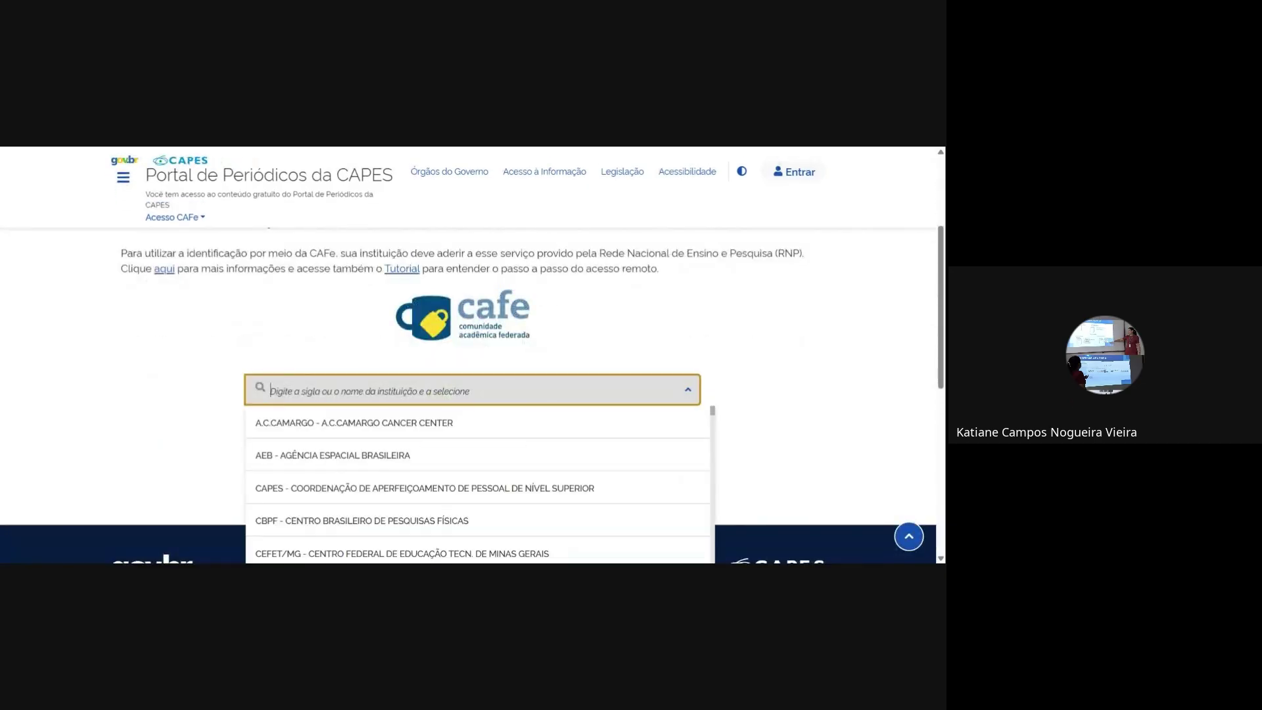
pyautogui.scroll(-1, 471, 453)
pyautogui.scroll(1, 472, 454)
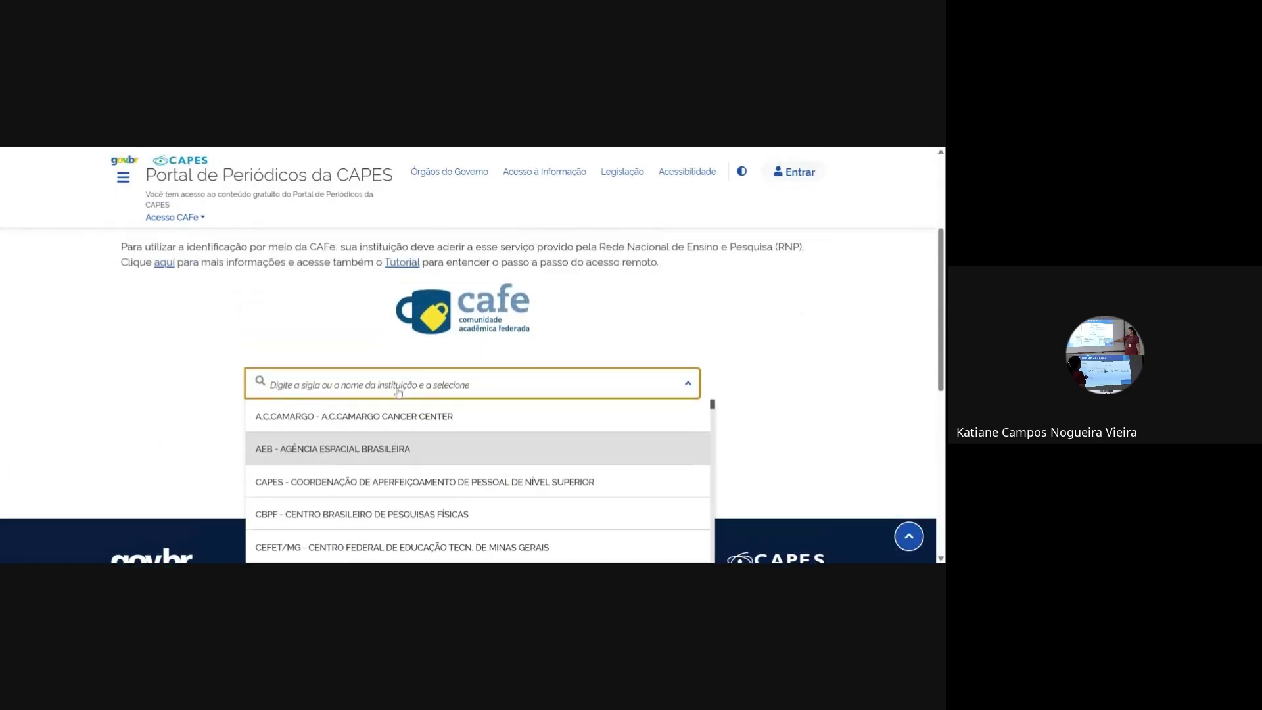
pyautogui.write('ufam')
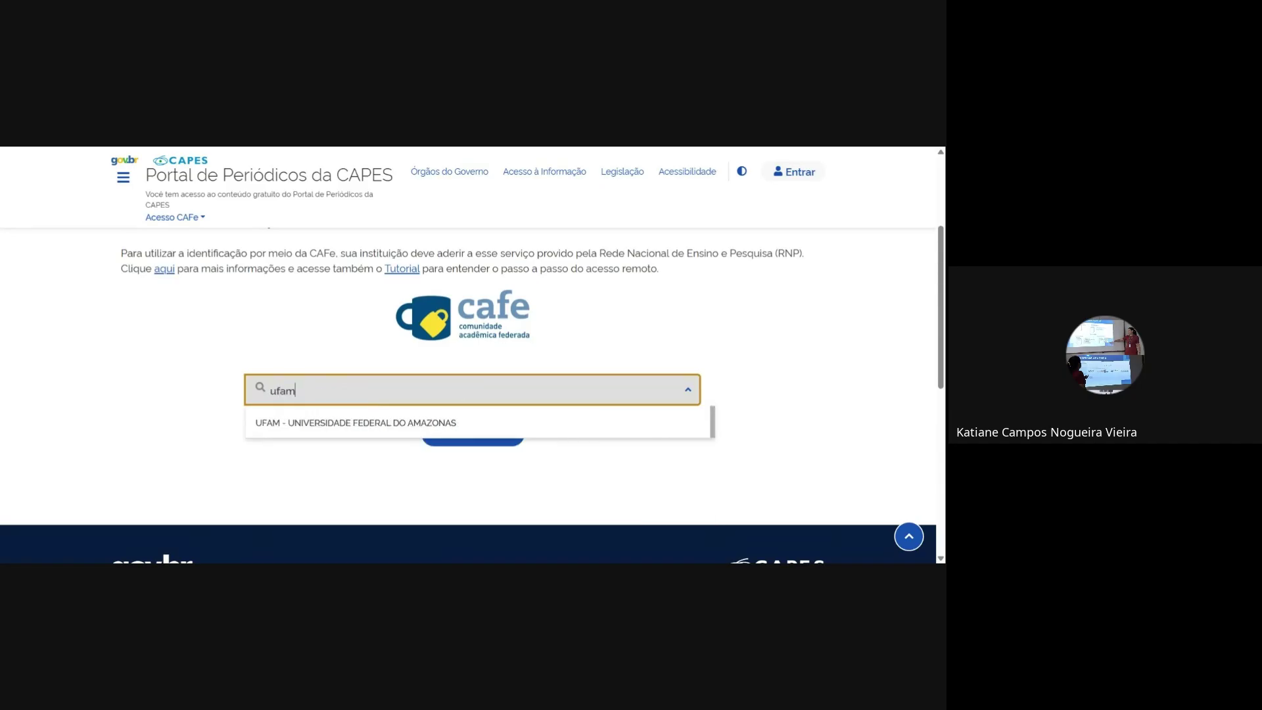
pyautogui.click(366, 424)
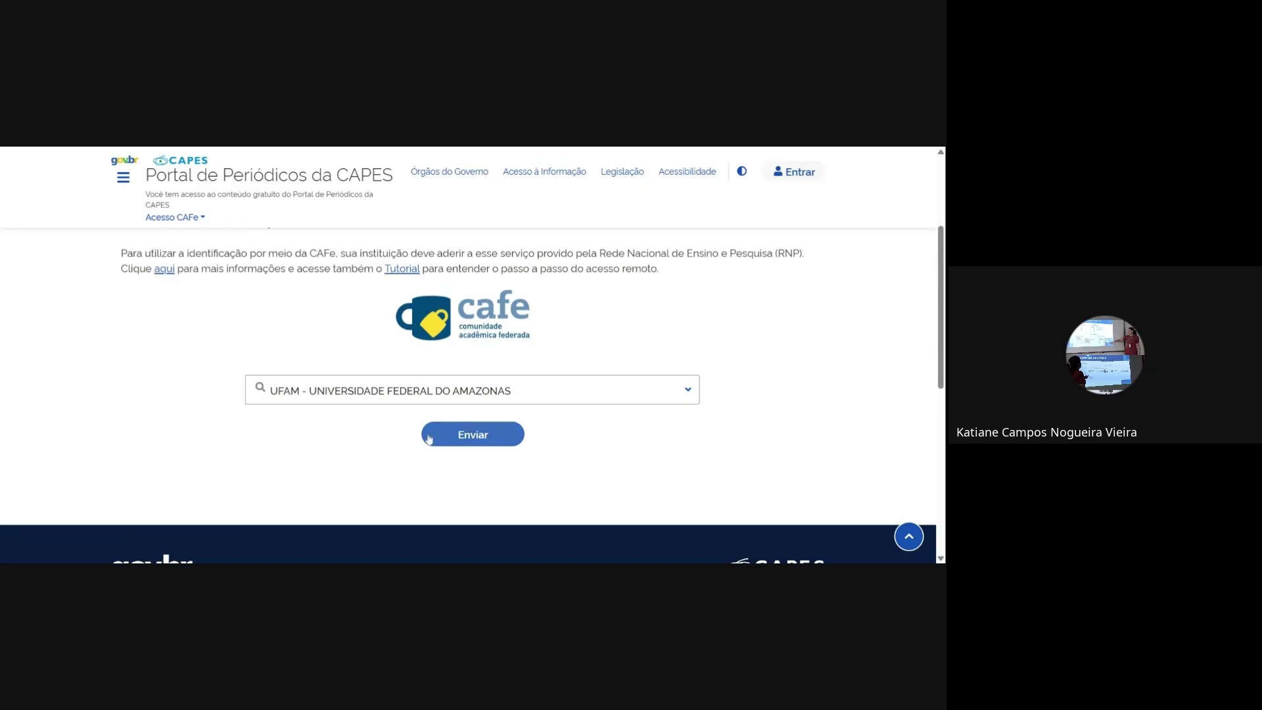
pyautogui.click(472, 434)
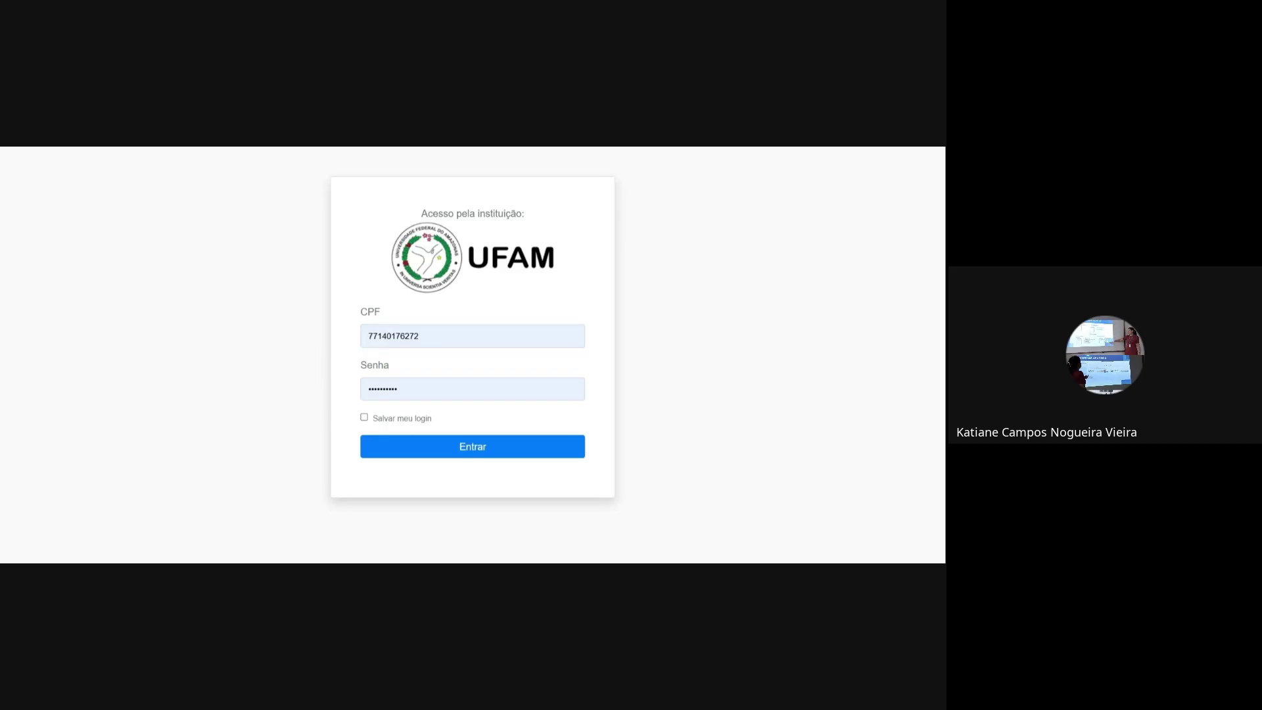
pyautogui.click(472, 448)
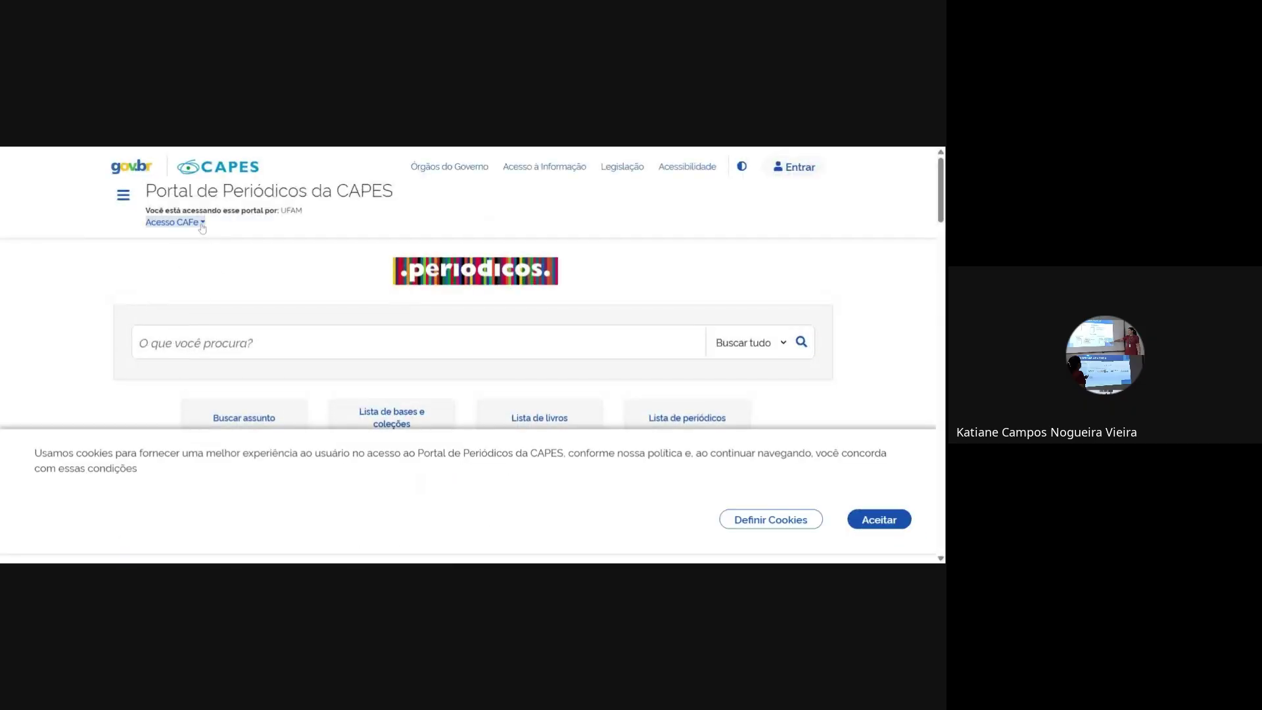
# - Check the CAFe access details and the institution line in the portal header, and accept the cookies
pyautogui.click(201, 223)
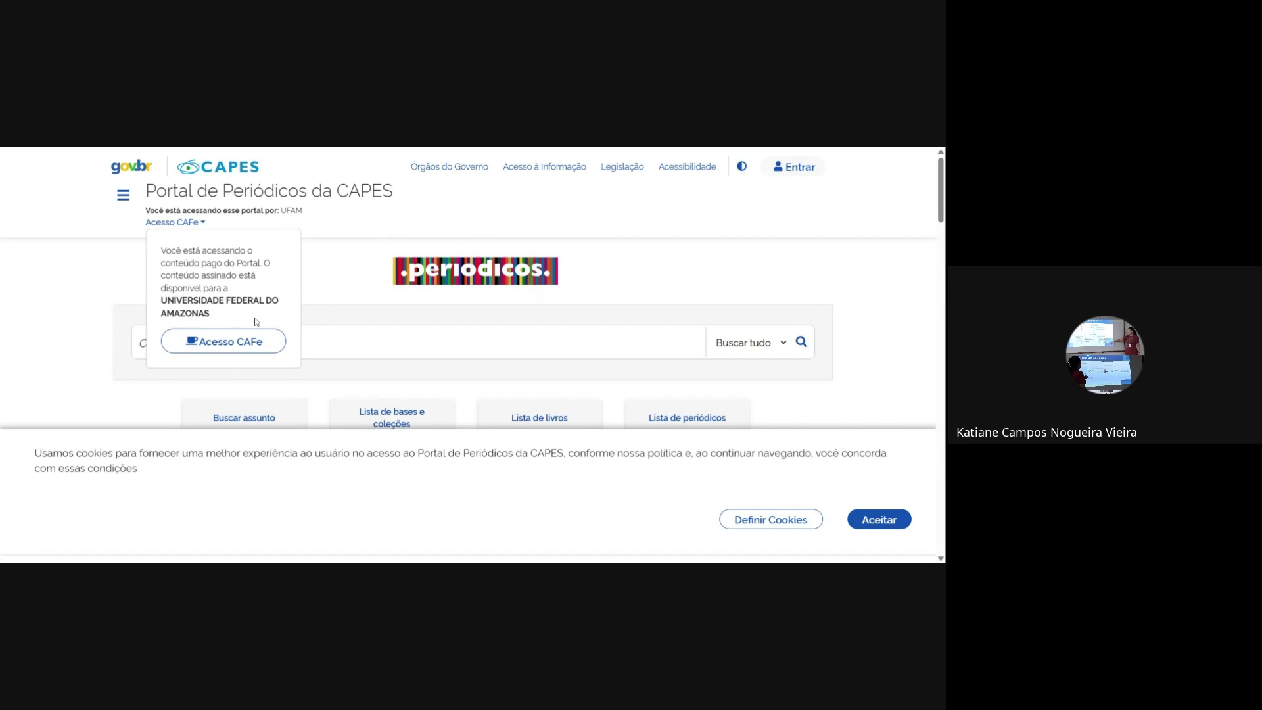
pyautogui.click(342, 275)
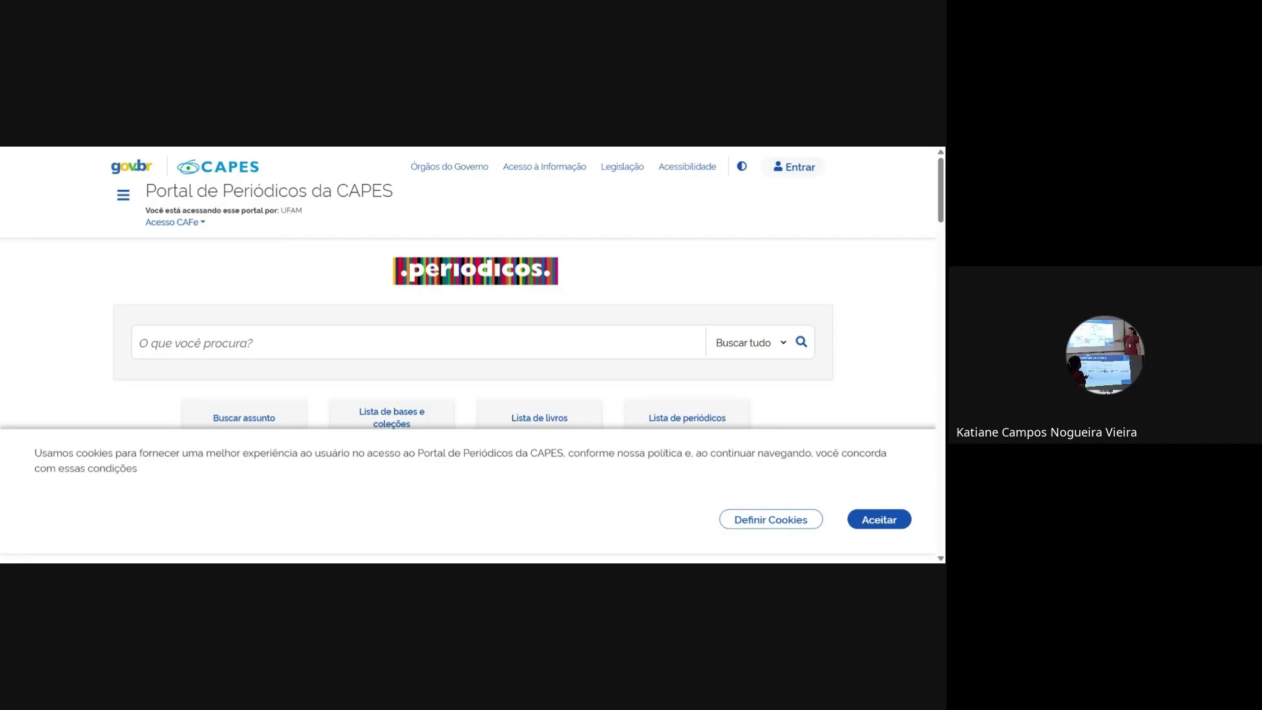
pyautogui.moveTo(145, 210); pyautogui.dragTo(315, 217)
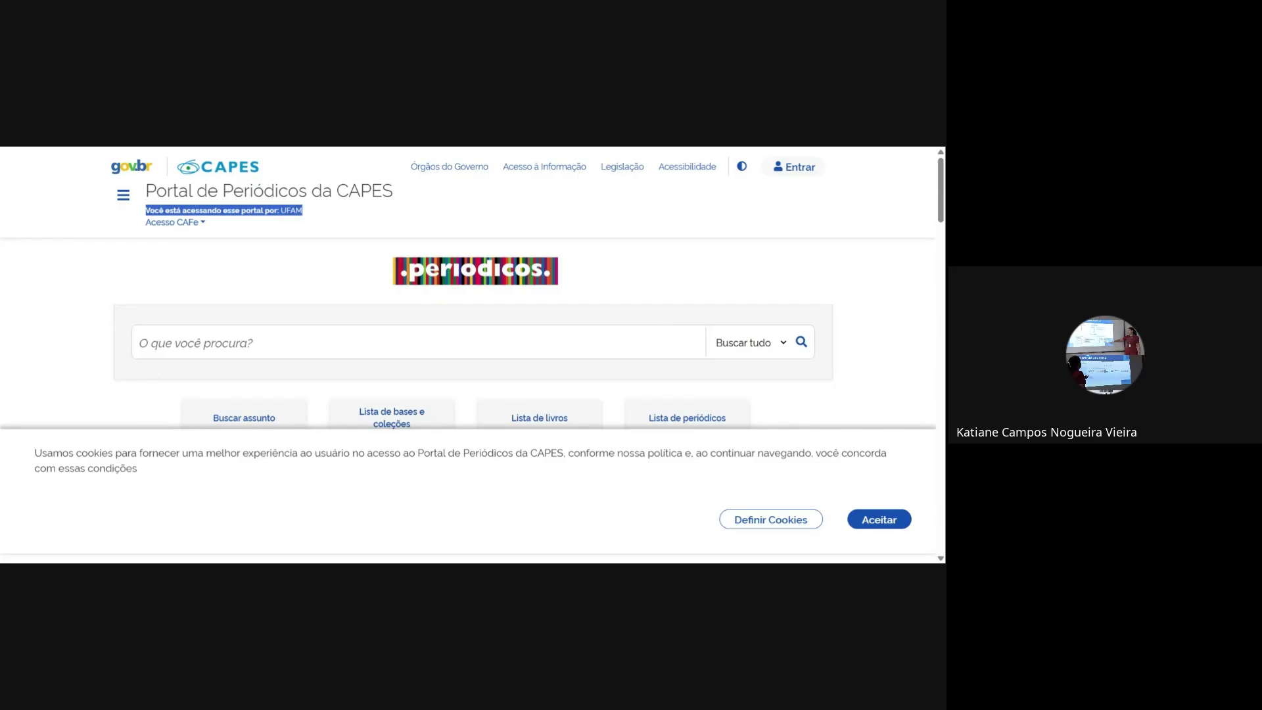
pyautogui.click(644, 505)
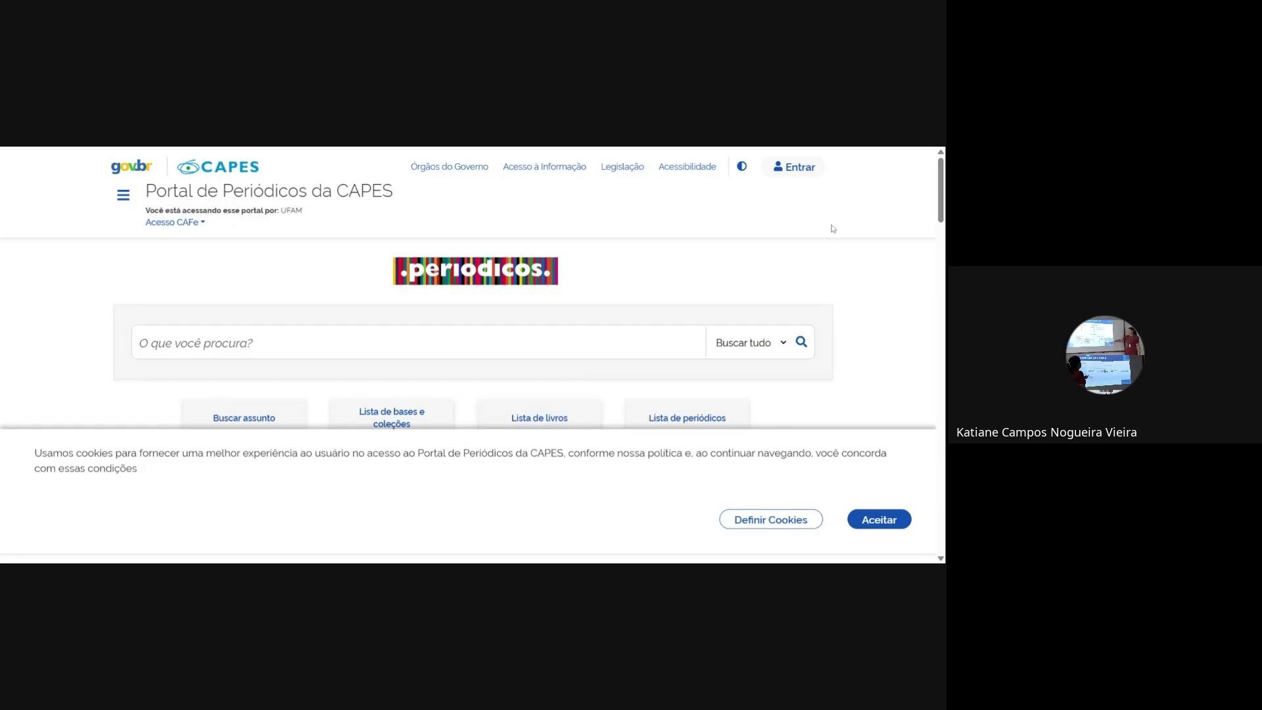
pyautogui.click(879, 519)
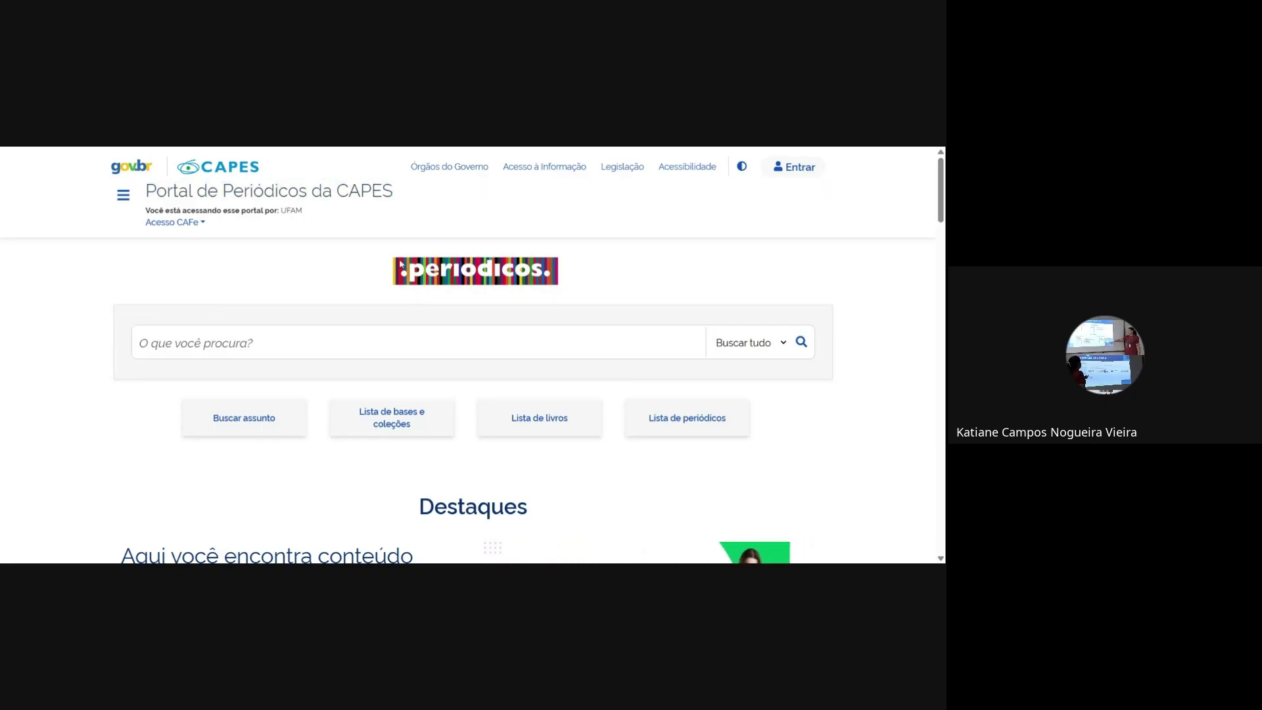
# - Examine the entries under Sobre and Acervo in the portal's main navigation, collapsing each section after viewing
pyautogui.click(123, 195)
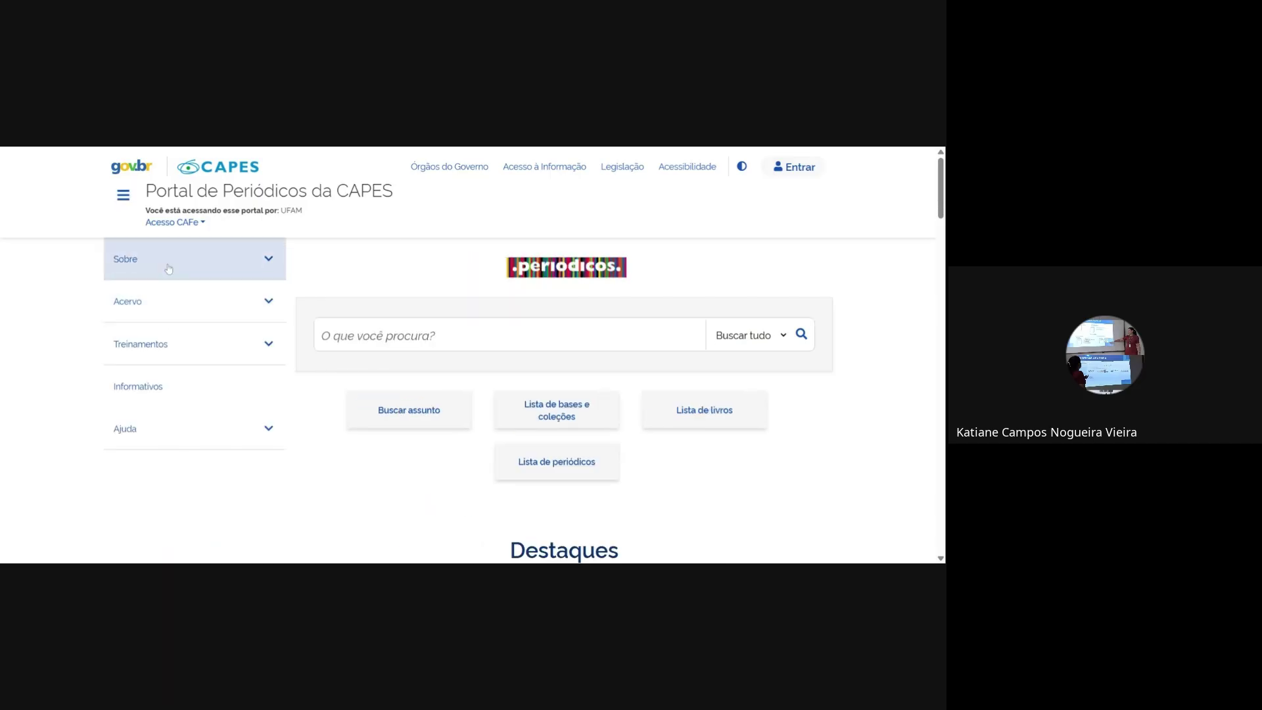
pyautogui.click(236, 266)
pyautogui.scroll(-1, 219, 386)
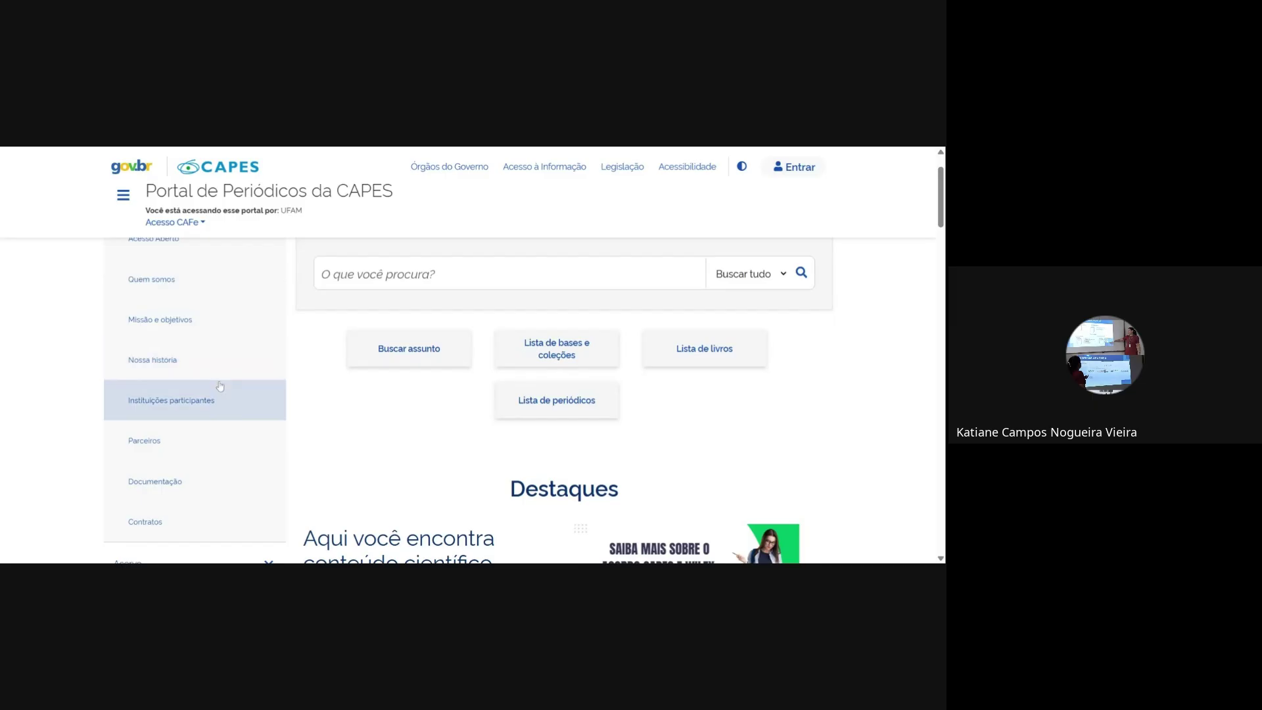
pyautogui.scroll(-1, 220, 385)
pyautogui.scroll(3, 219, 427)
pyautogui.click(272, 250)
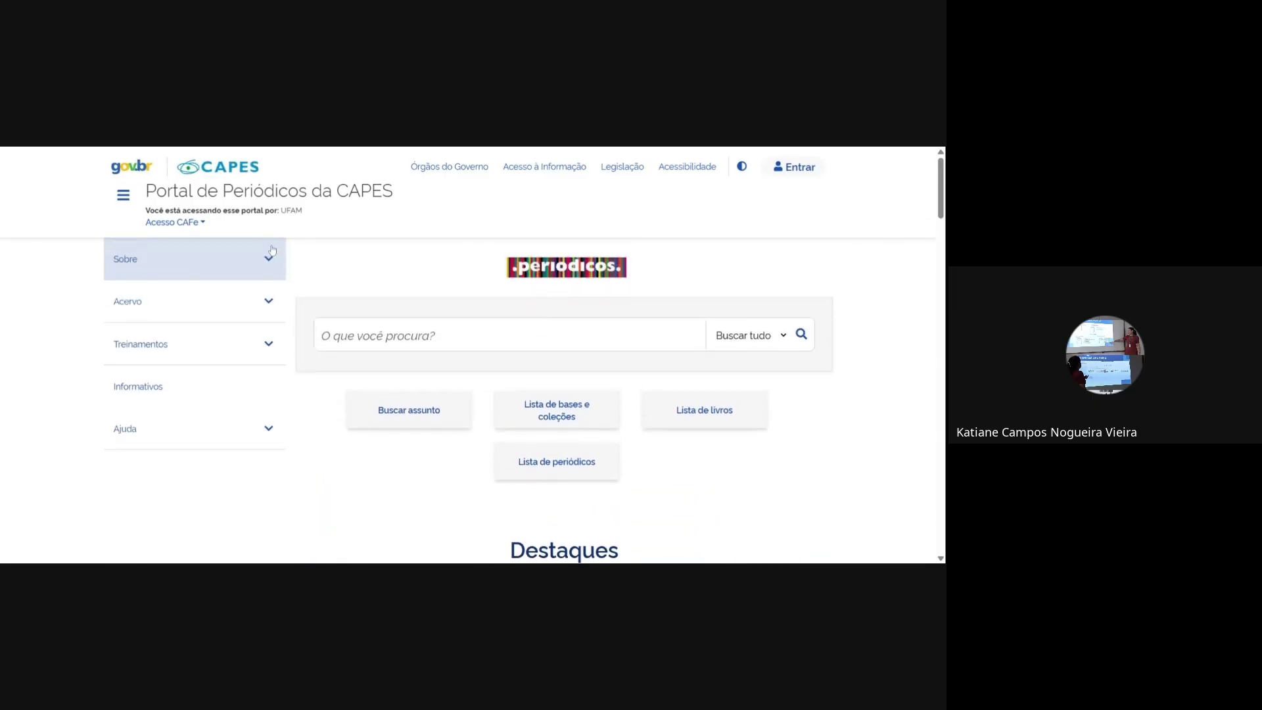
pyautogui.click(274, 302)
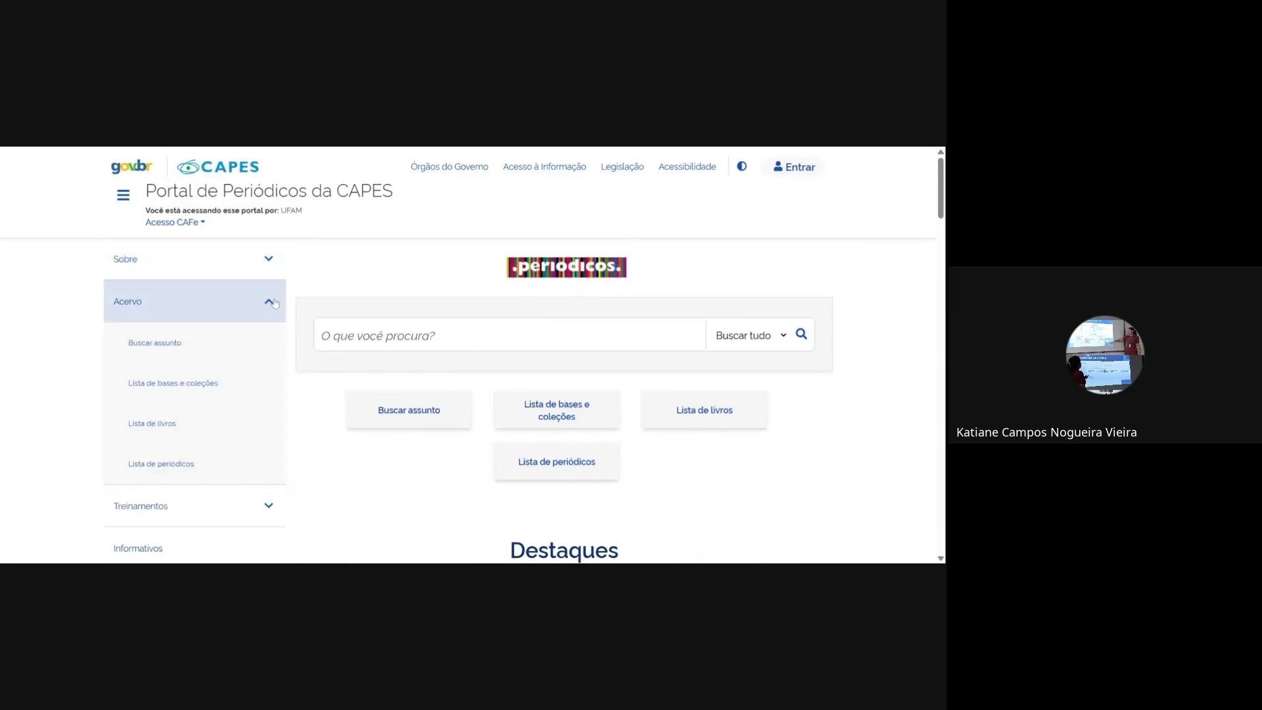
pyautogui.click(274, 303)
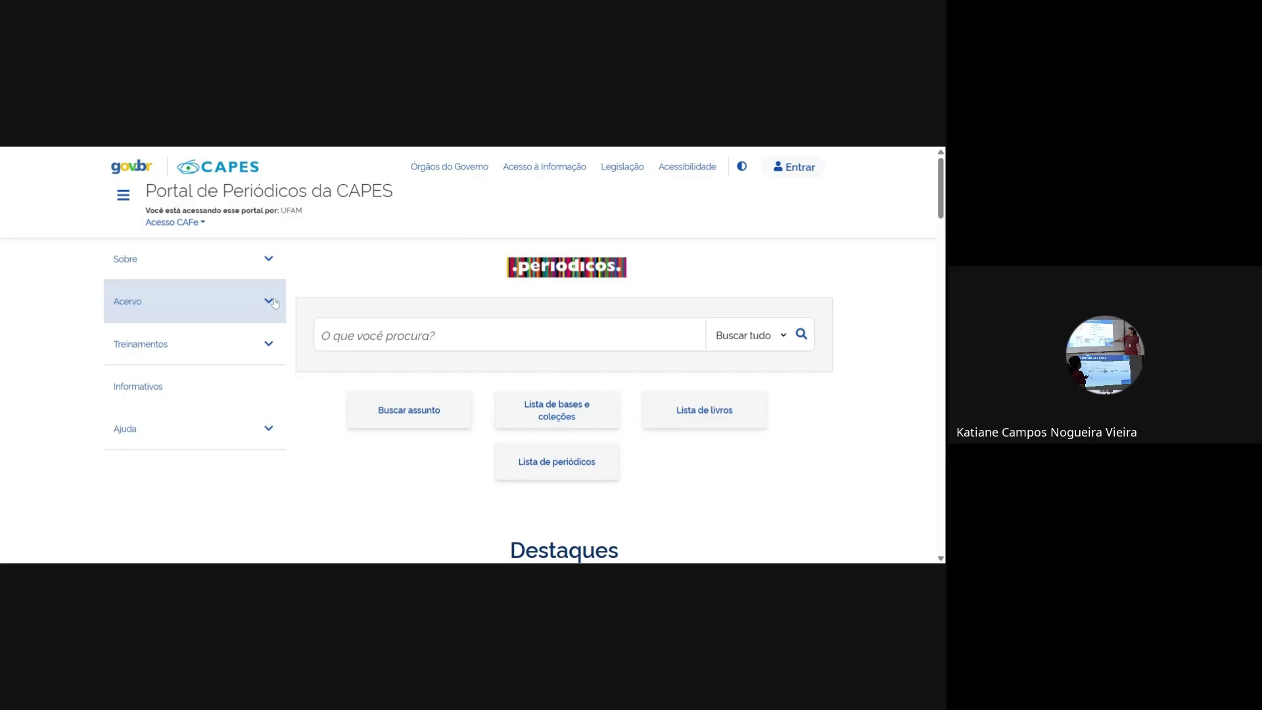
# - Open the Calendário page under Treinamentos and read through its training and enrolment instructions
pyautogui.click(272, 349)
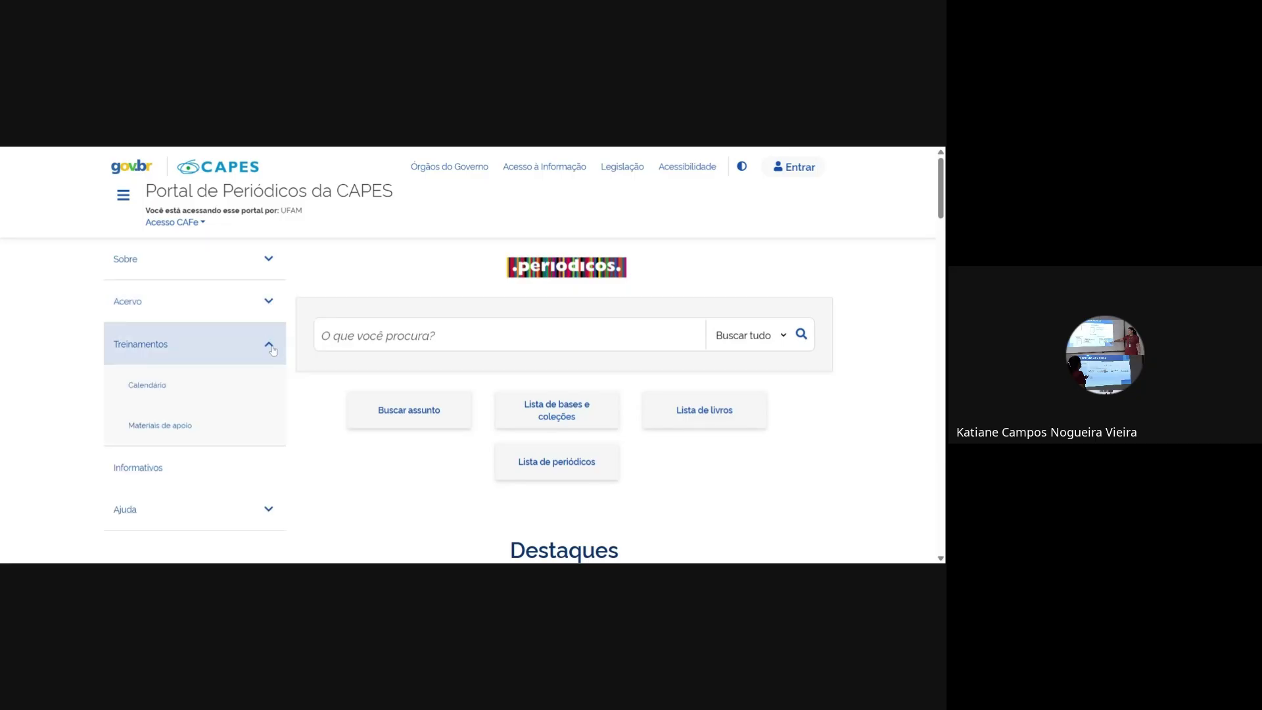
pyautogui.click(180, 392)
pyautogui.scroll(-5, 322, 368)
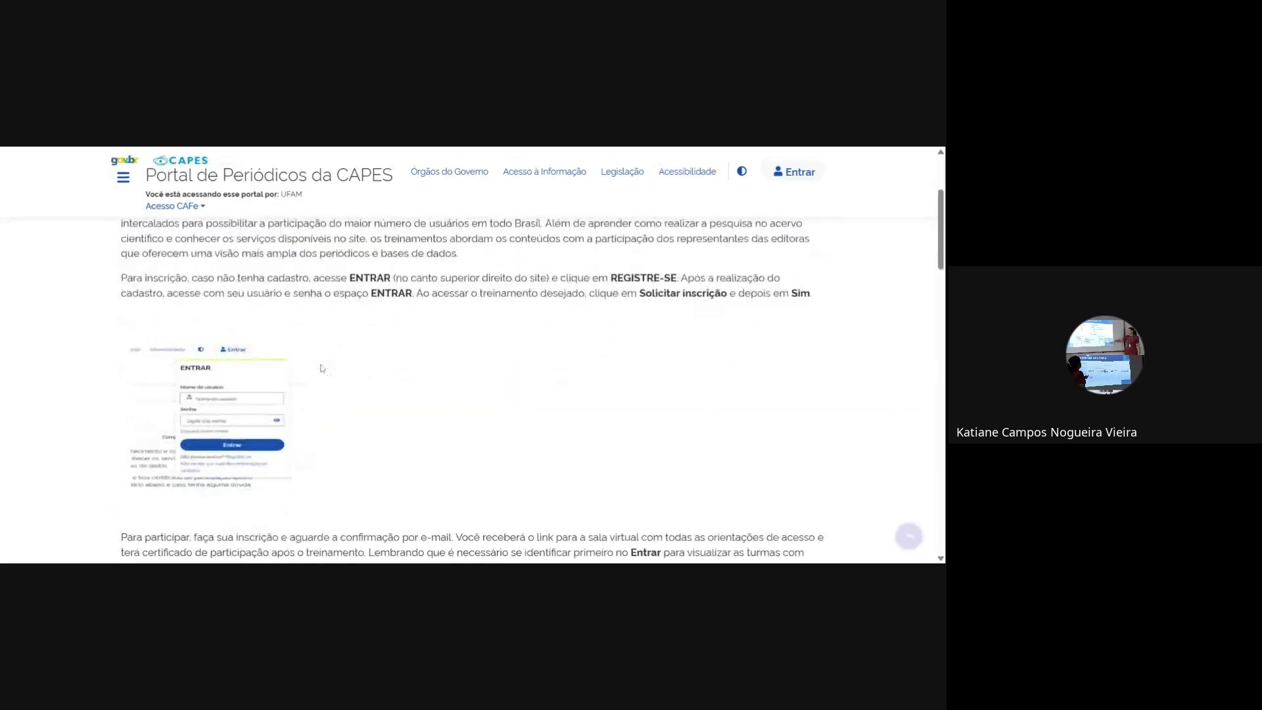
pyautogui.scroll(-2, 322, 368)
pyautogui.scroll(5, 322, 368)
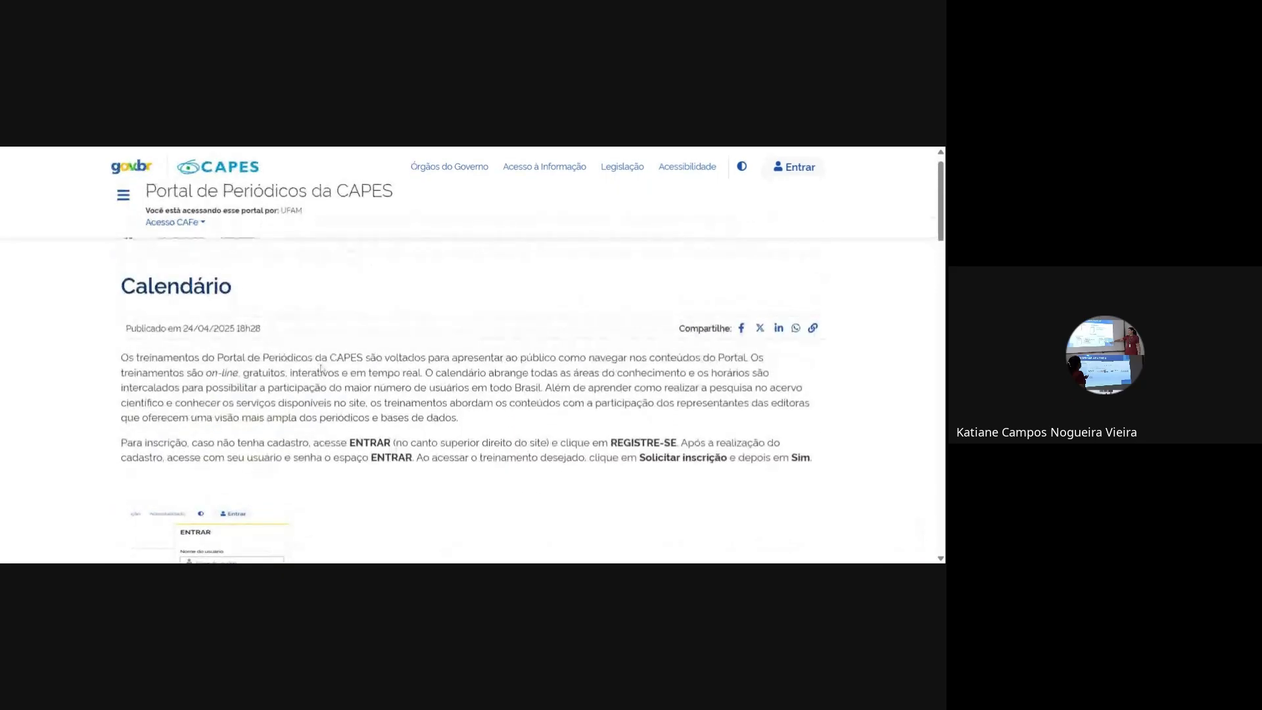
pyautogui.scroll(-2, 322, 368)
pyautogui.scroll(2, 322, 371)
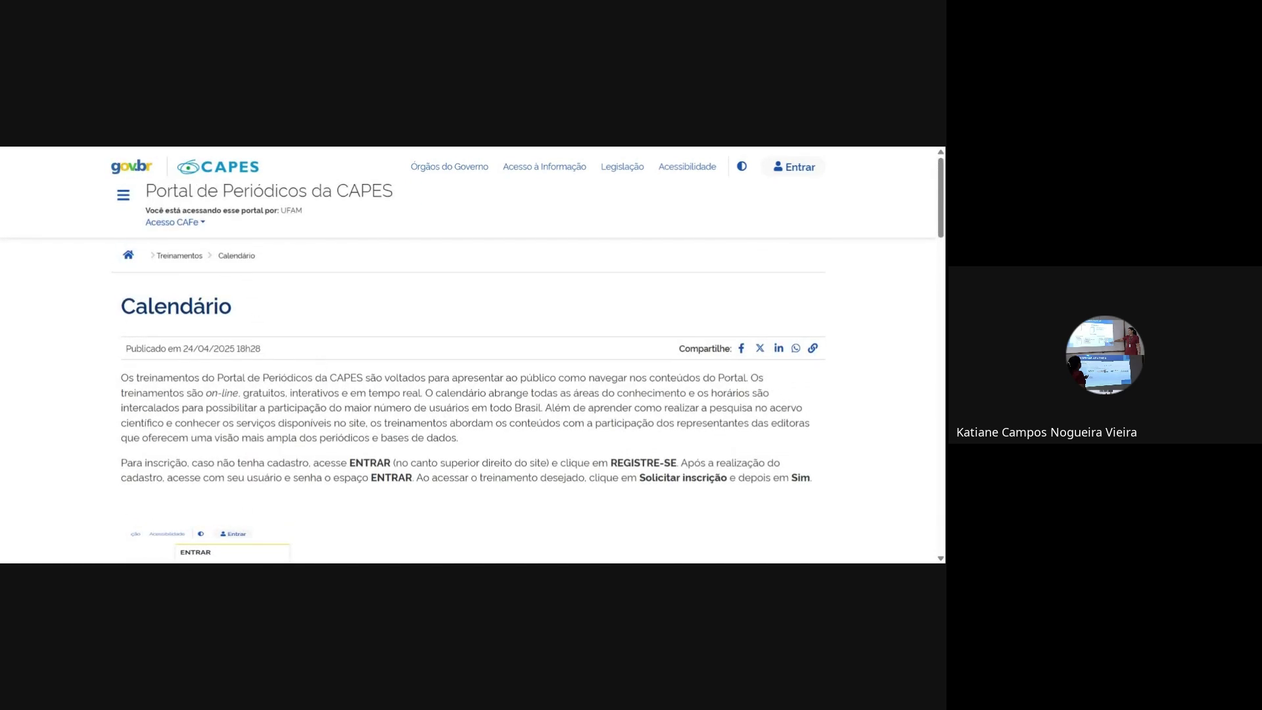
pyautogui.scroll(-1, 300, 318)
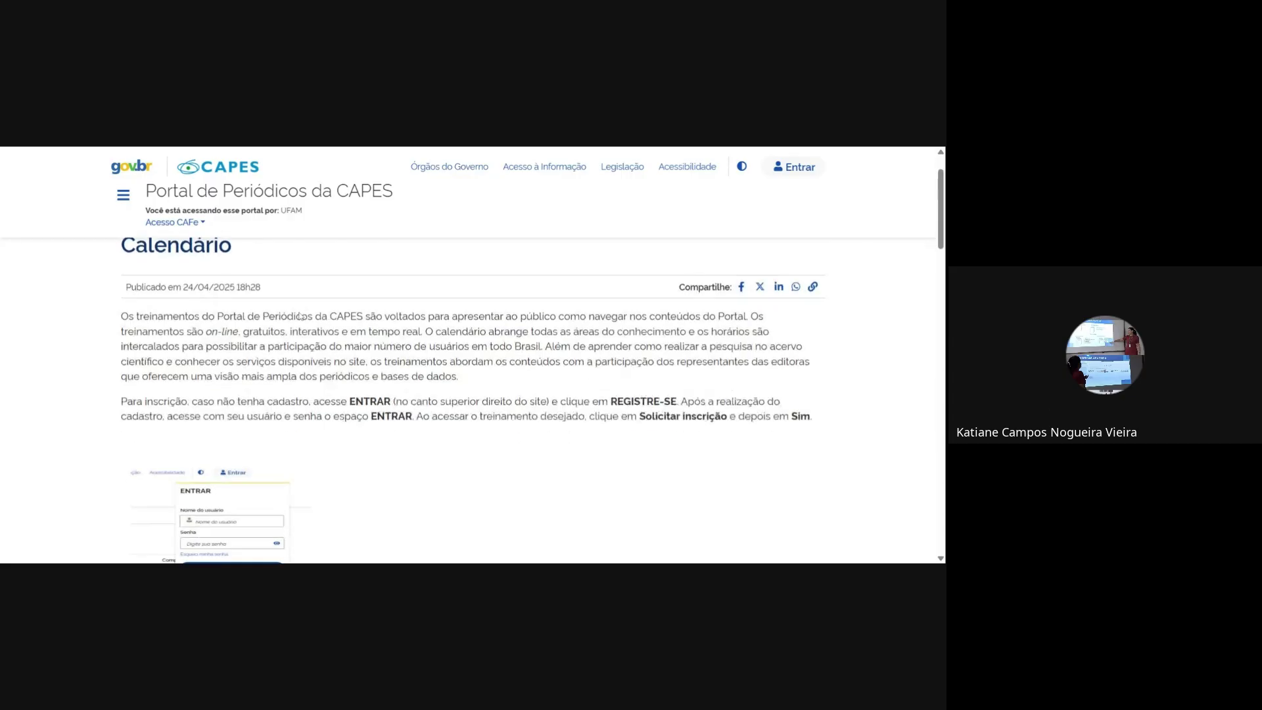
pyautogui.scroll(-3, 301, 318)
pyautogui.scroll(4, 302, 316)
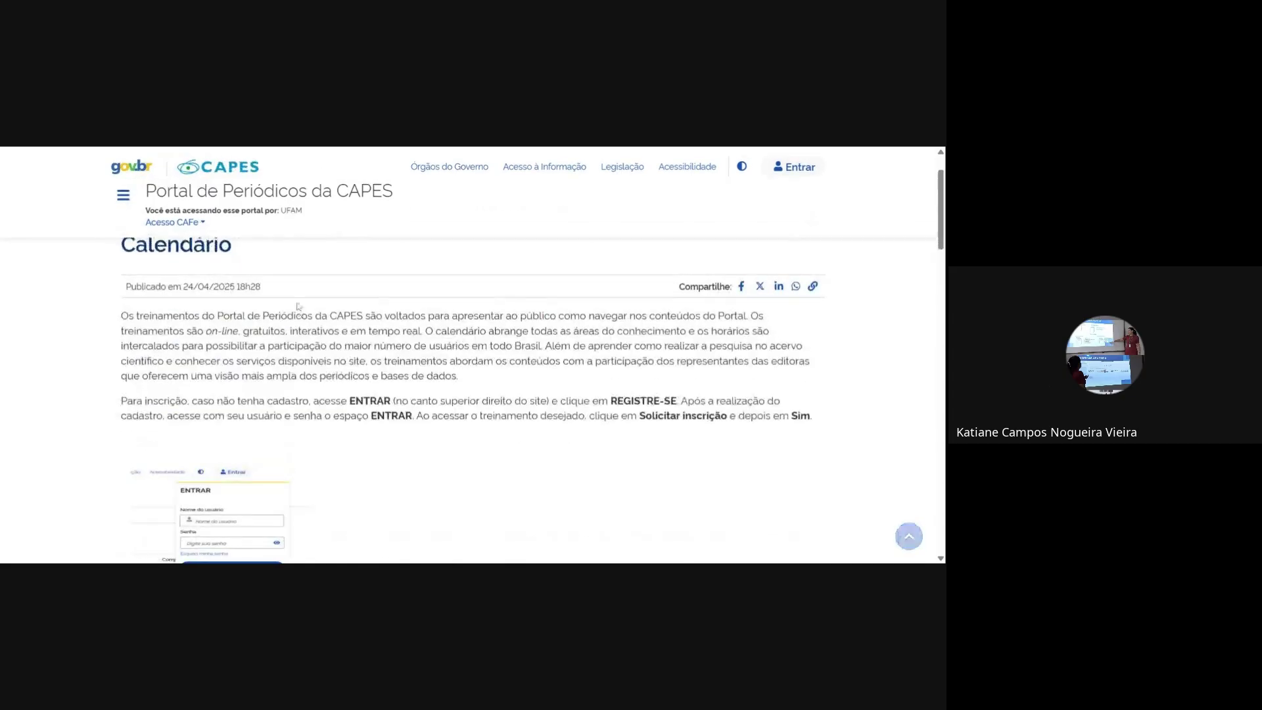
# - Open the Materiais de apoio page under Treinamentos and glance over its list of materials
pyautogui.click(125, 197)
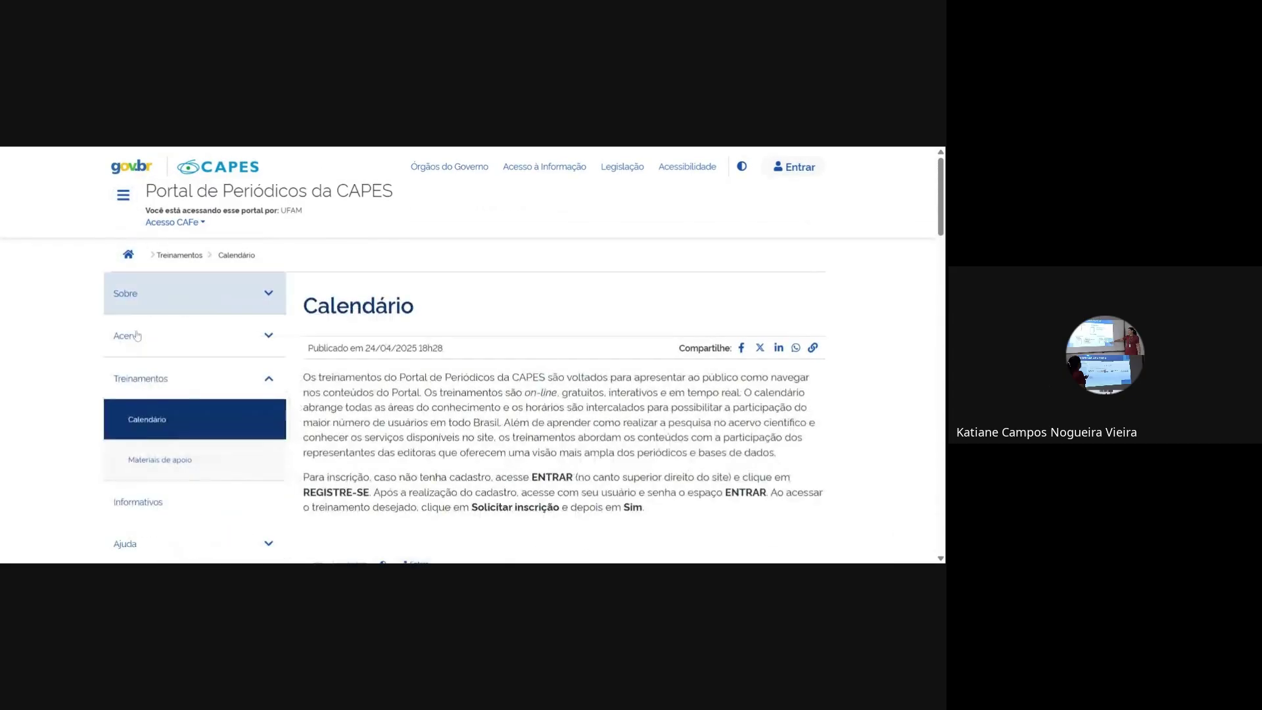
pyautogui.click(211, 463)
pyautogui.scroll(-2, 211, 427)
pyautogui.scroll(3, 211, 427)
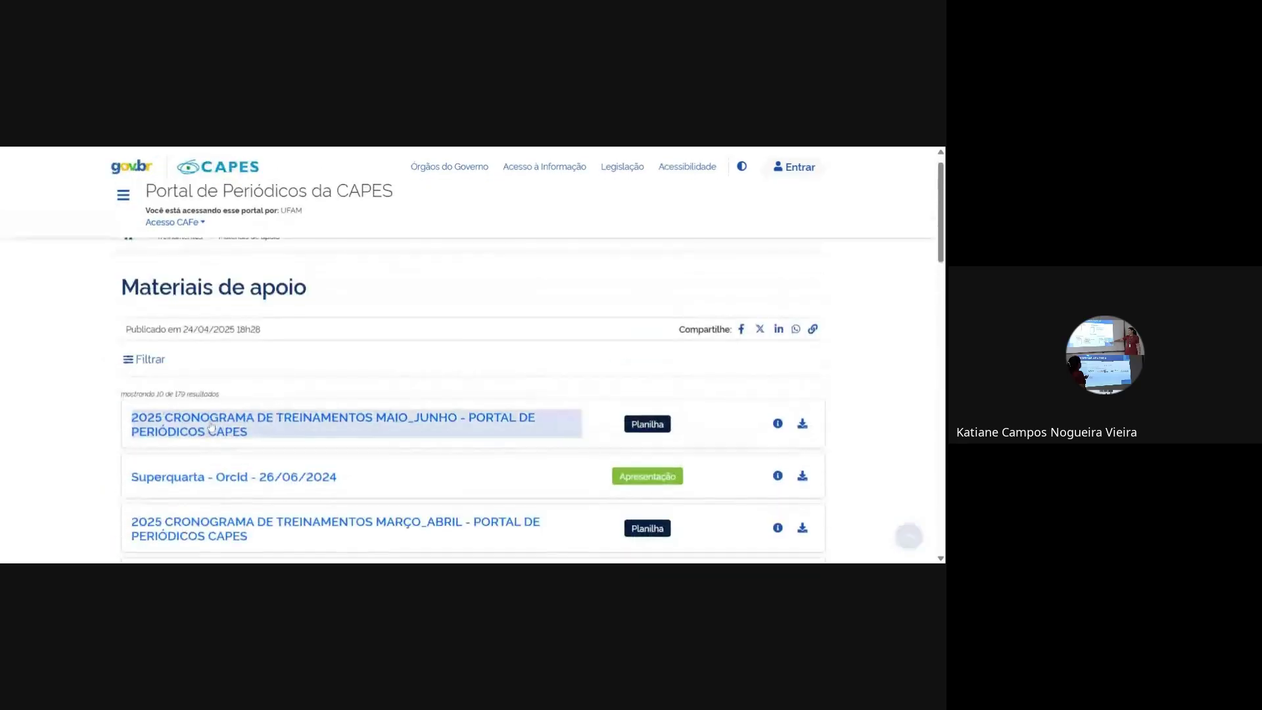
pyautogui.click(125, 196)
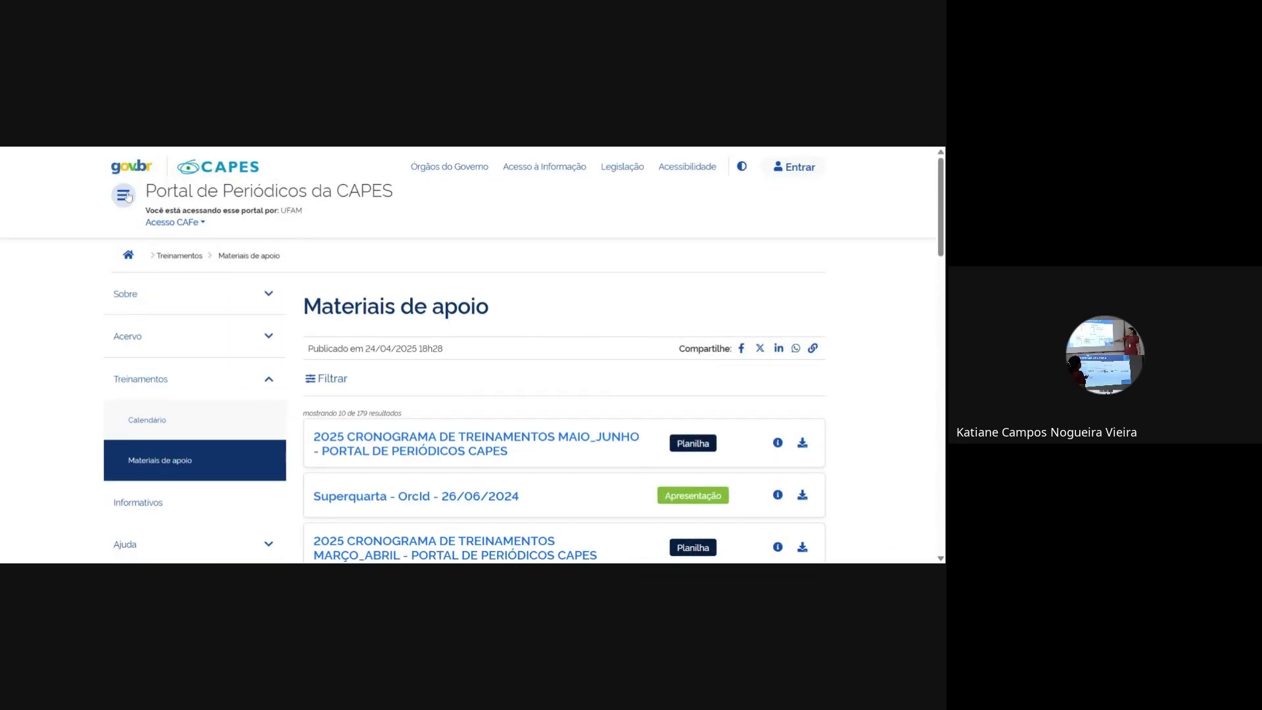
pyautogui.click(197, 460)
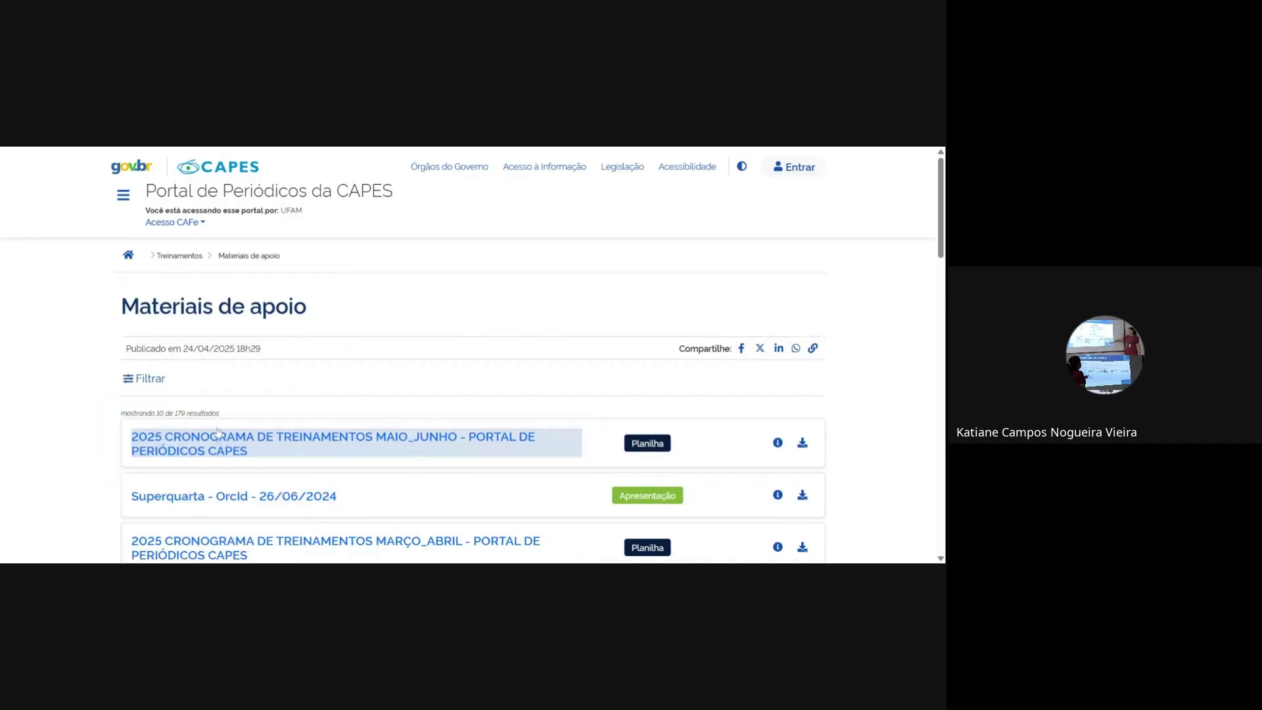
# - Show the main navigation on the Materiais de apoio page and collapse its Treinamentos section
pyautogui.click(124, 195)
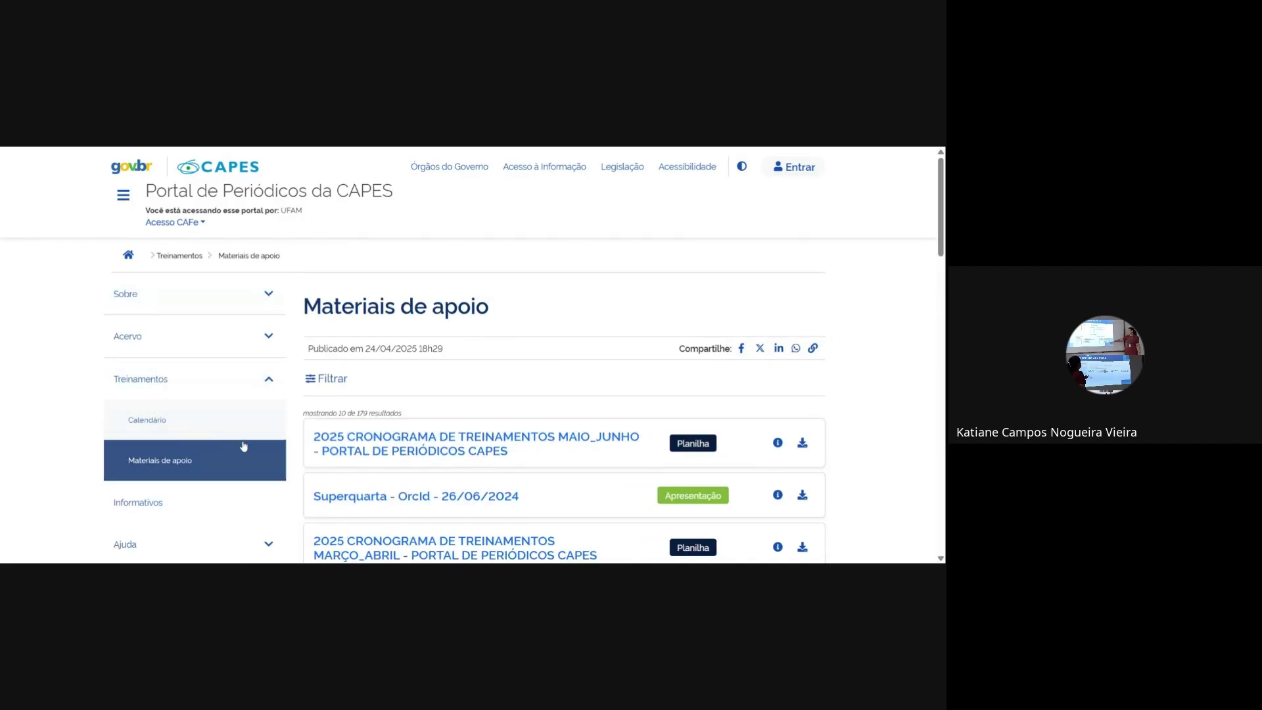
pyautogui.scroll(-3, 223, 420)
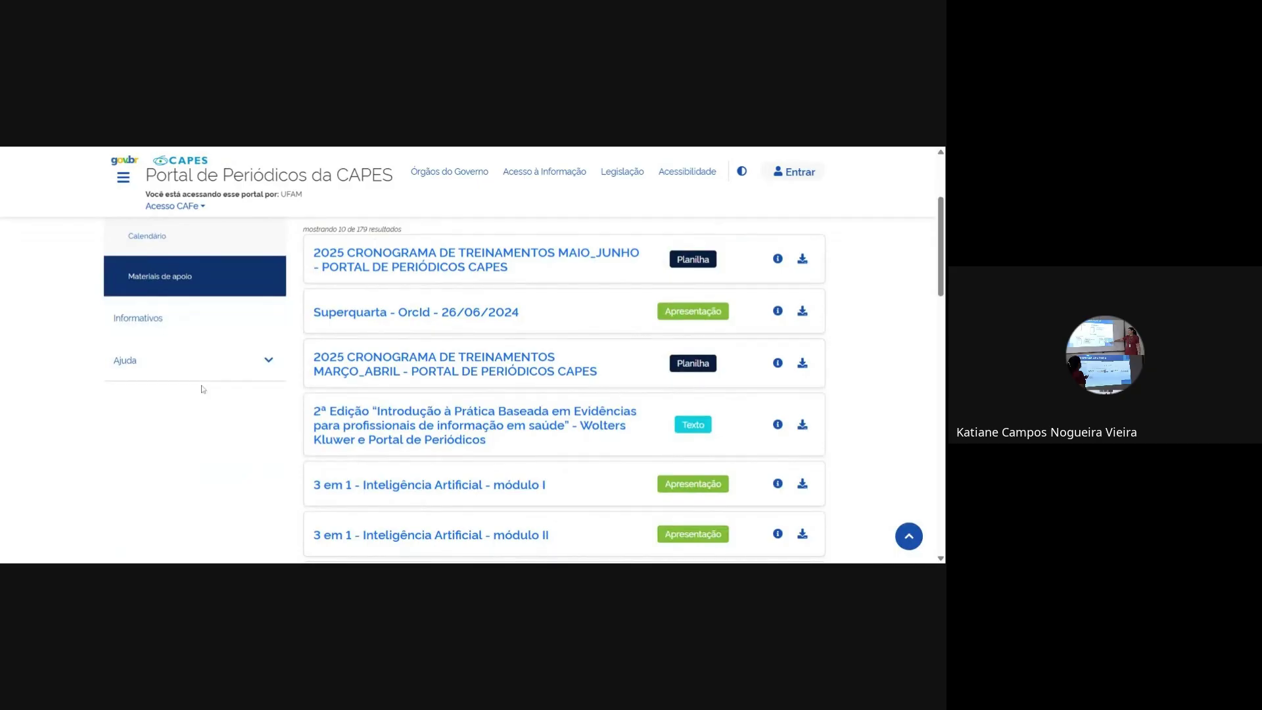
pyautogui.scroll(3, 203, 389)
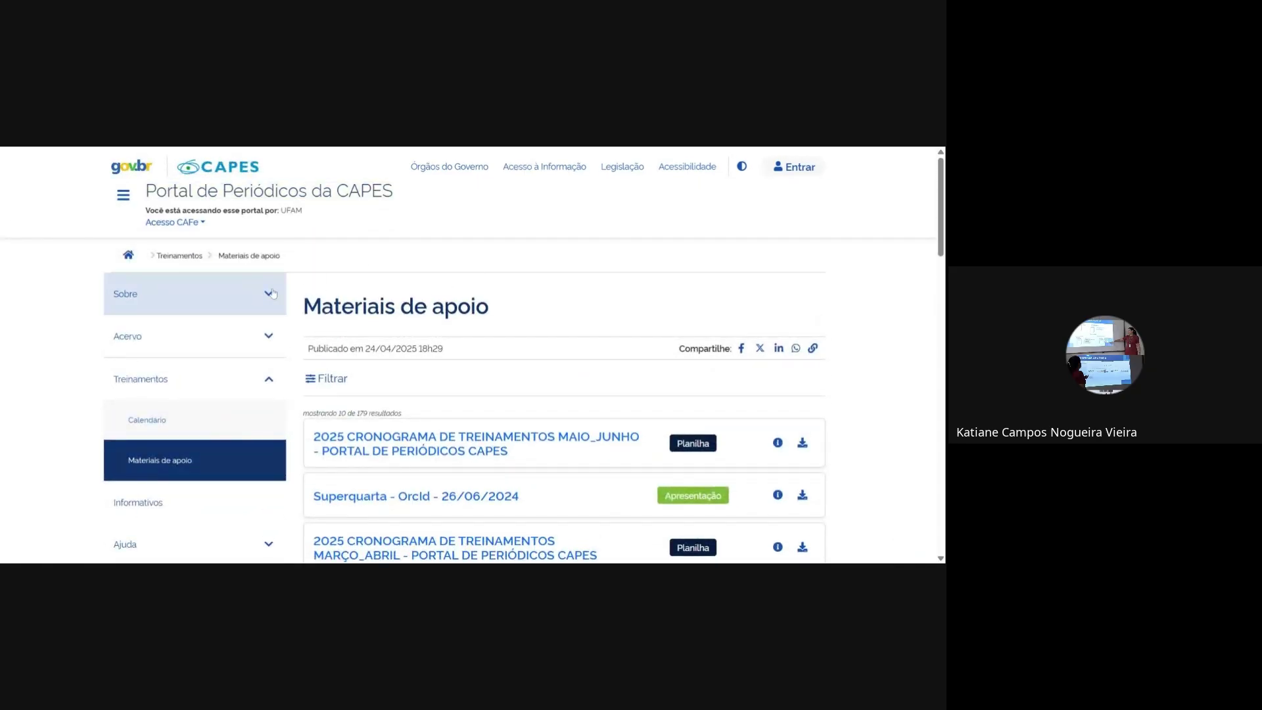
pyautogui.click(268, 379)
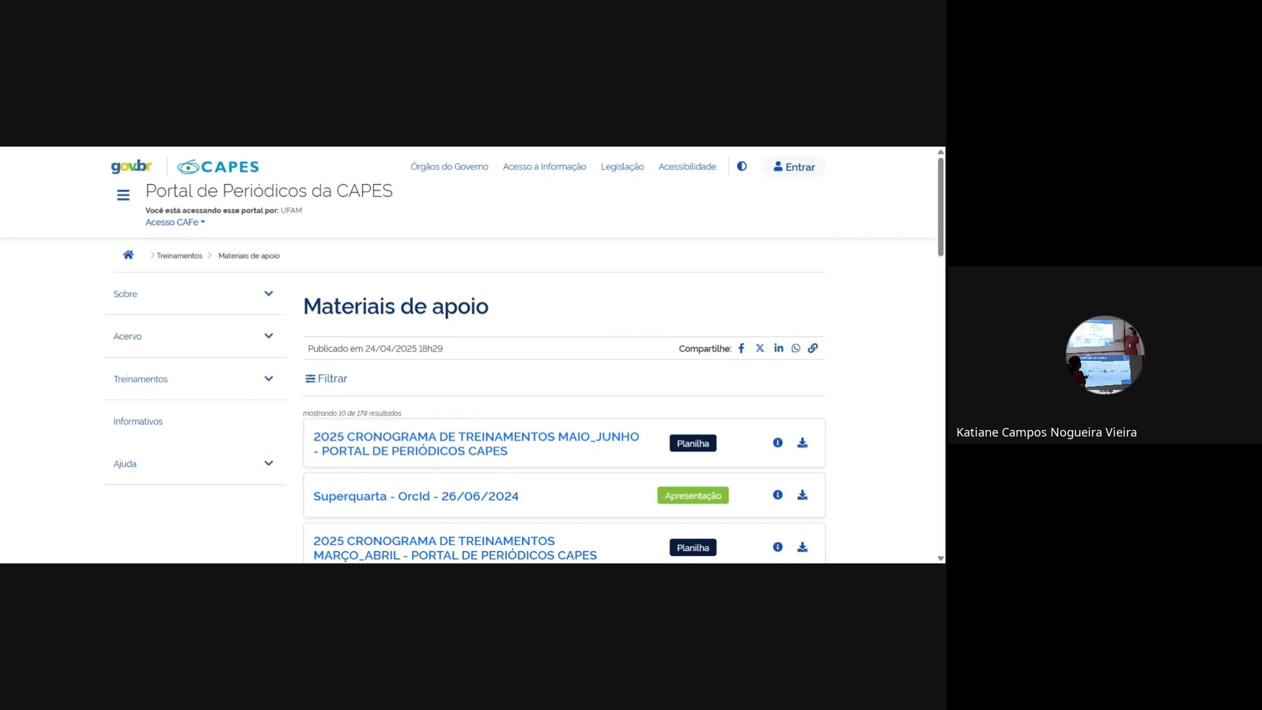
# - Look through the list of training support materials and the shortcut cards below it
pyautogui.scroll(-1, 731, 322)
pyautogui.scroll(-10, 731, 322)
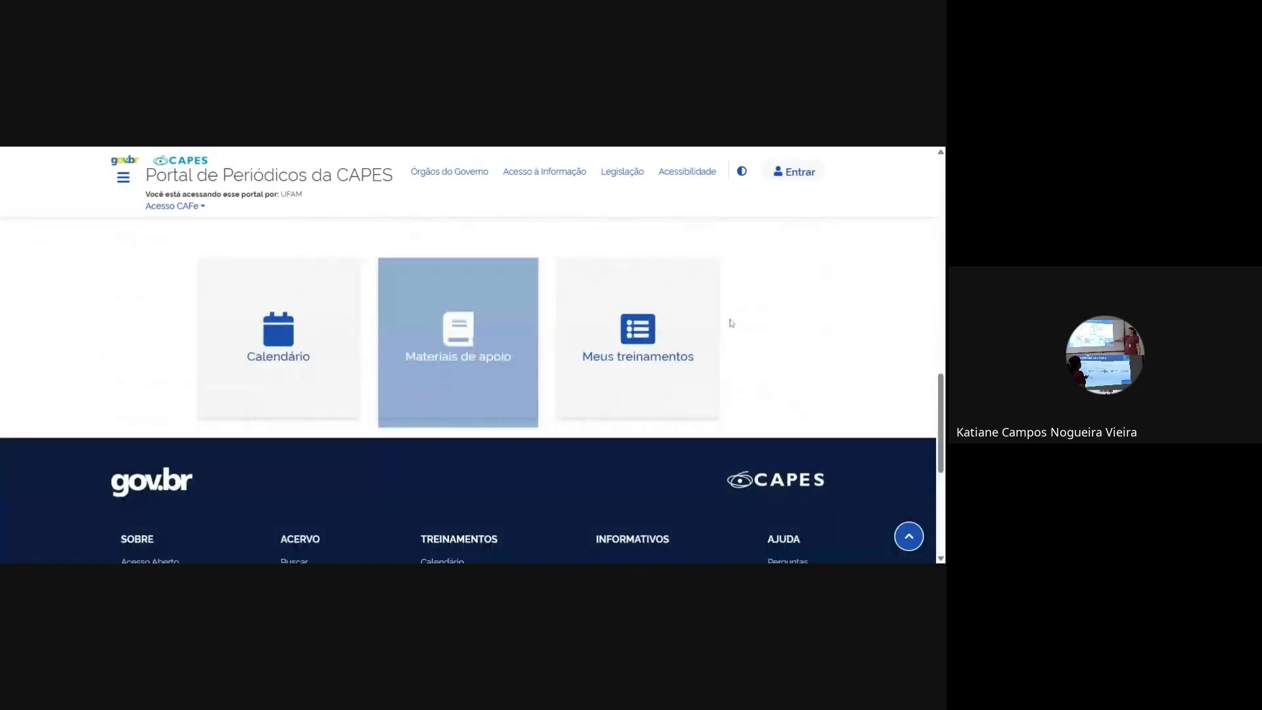
pyautogui.scroll(5, 730, 323)
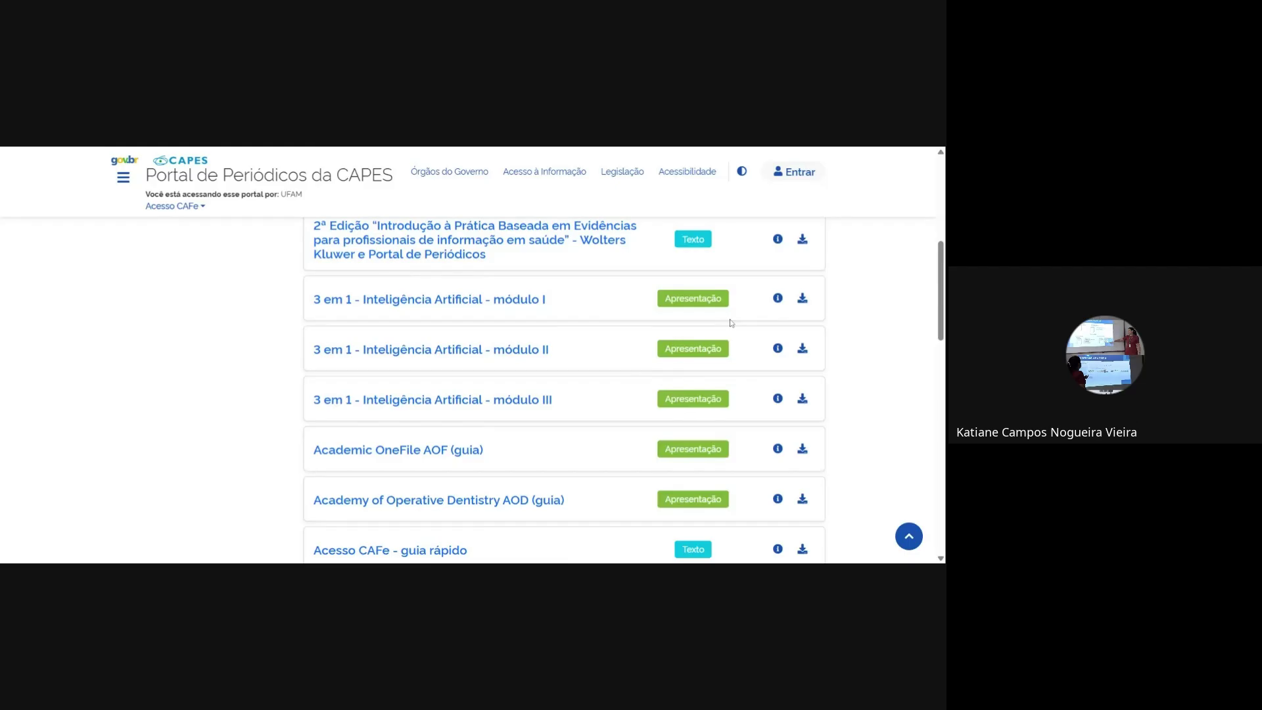
pyautogui.scroll(3, 730, 322)
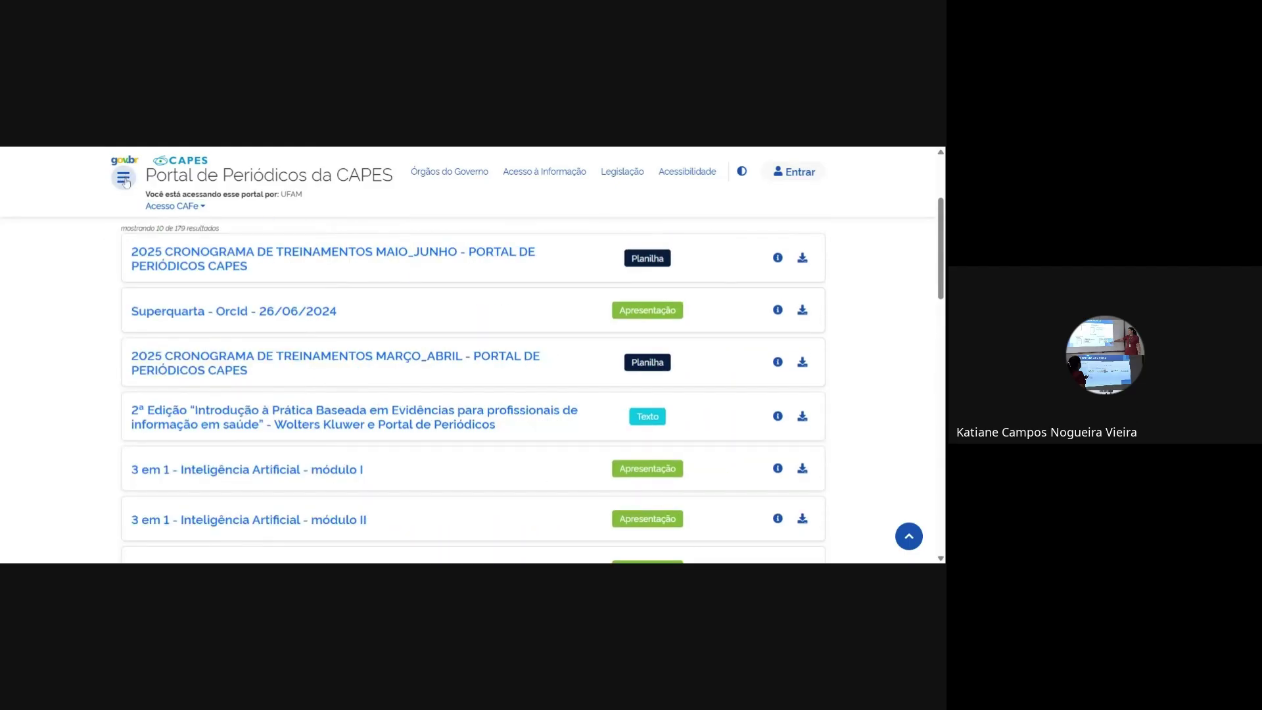
# - Return to the portal's home page and look through its Destaques, Acesso Aberto, Treinamentos, Informativos and Ajuda sections
pyautogui.scroll(3, 123, 183)
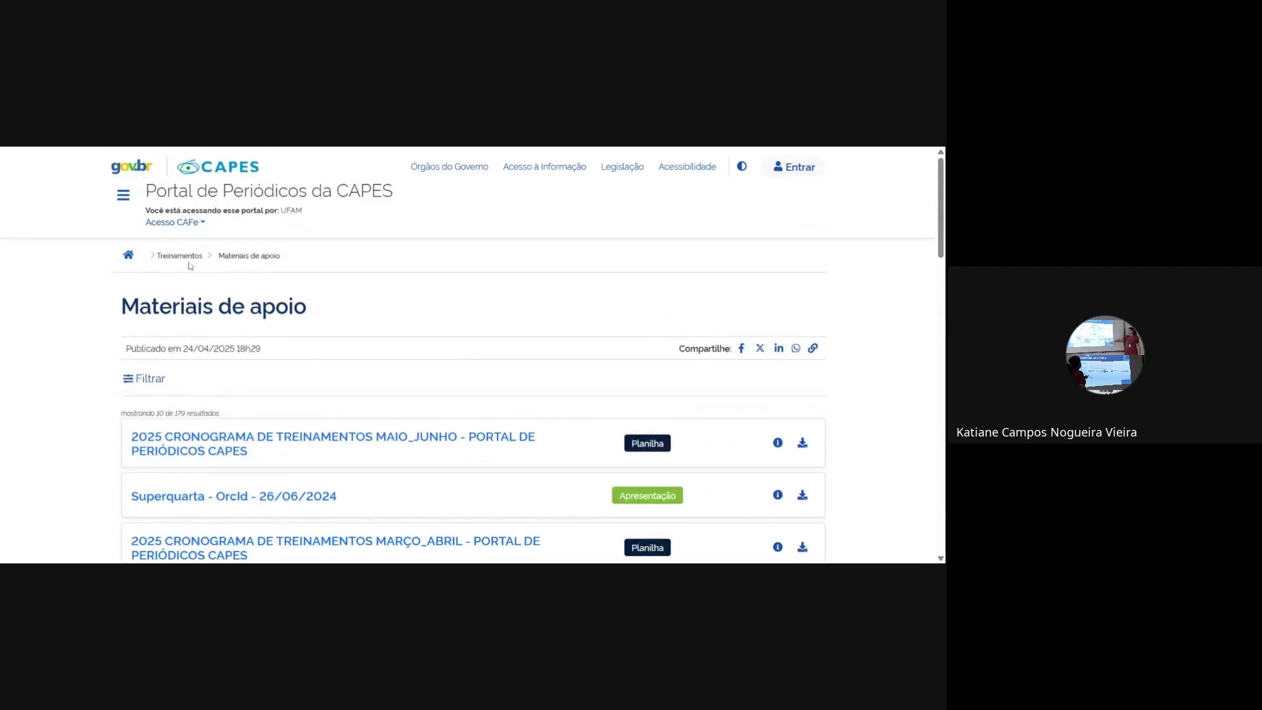
pyautogui.scroll(-5, 473, 355)
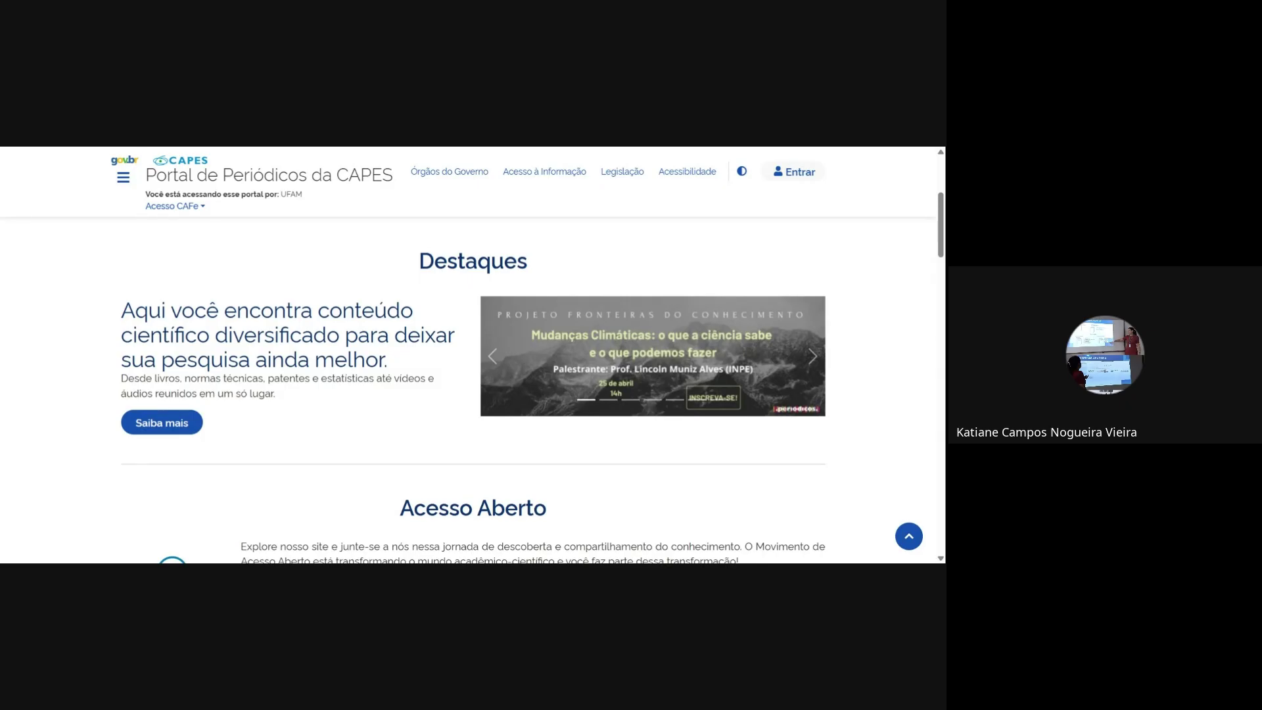
pyautogui.scroll(-4, 508, 355)
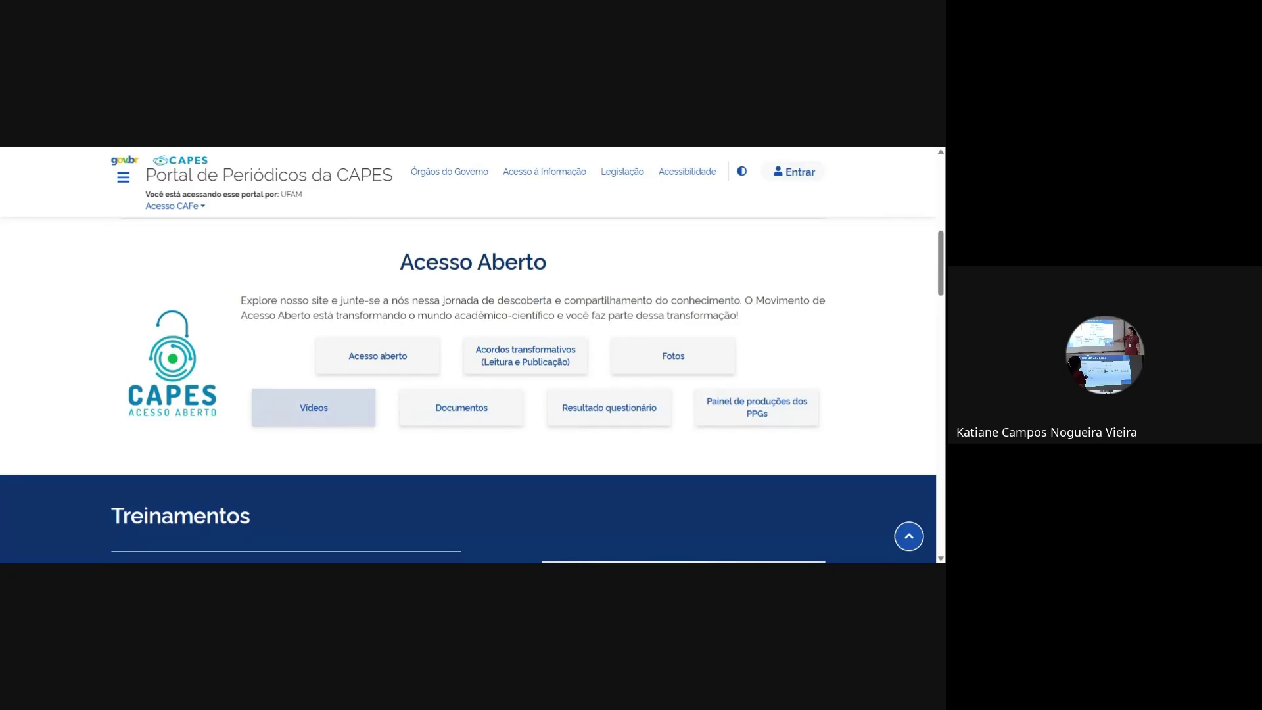
pyautogui.scroll(-4, 359, 392)
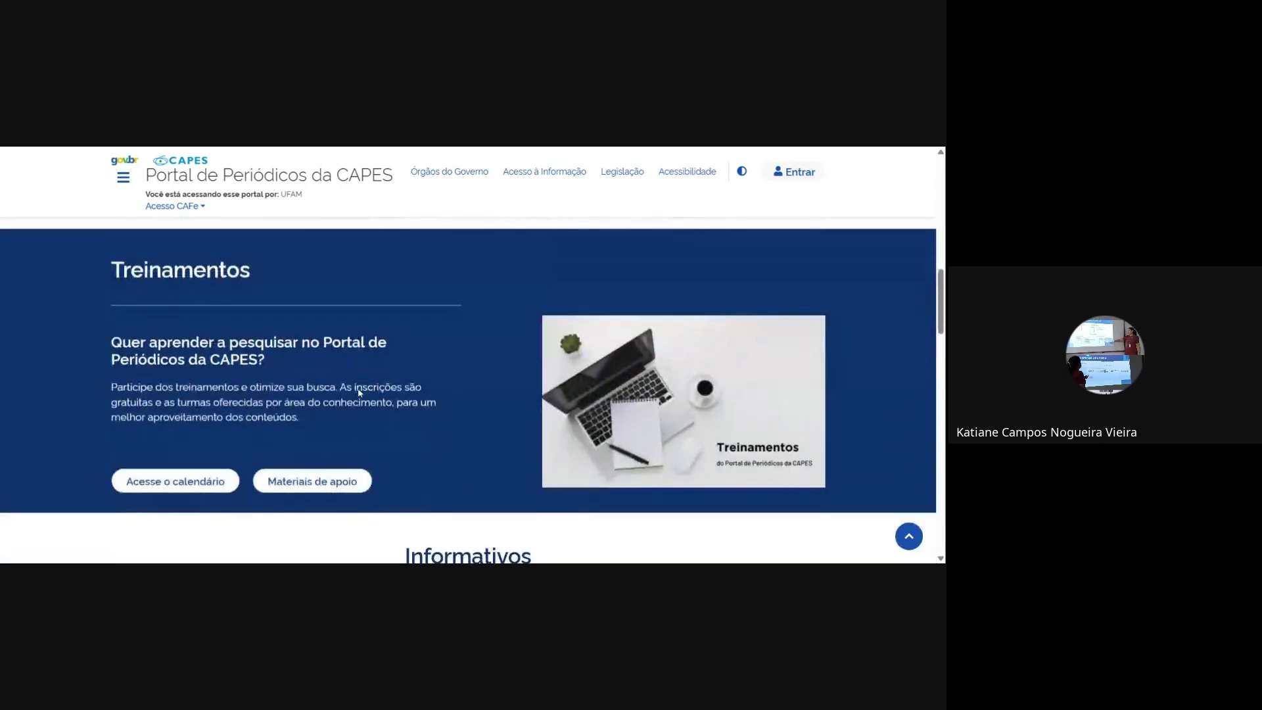
pyautogui.scroll(-1, 359, 392)
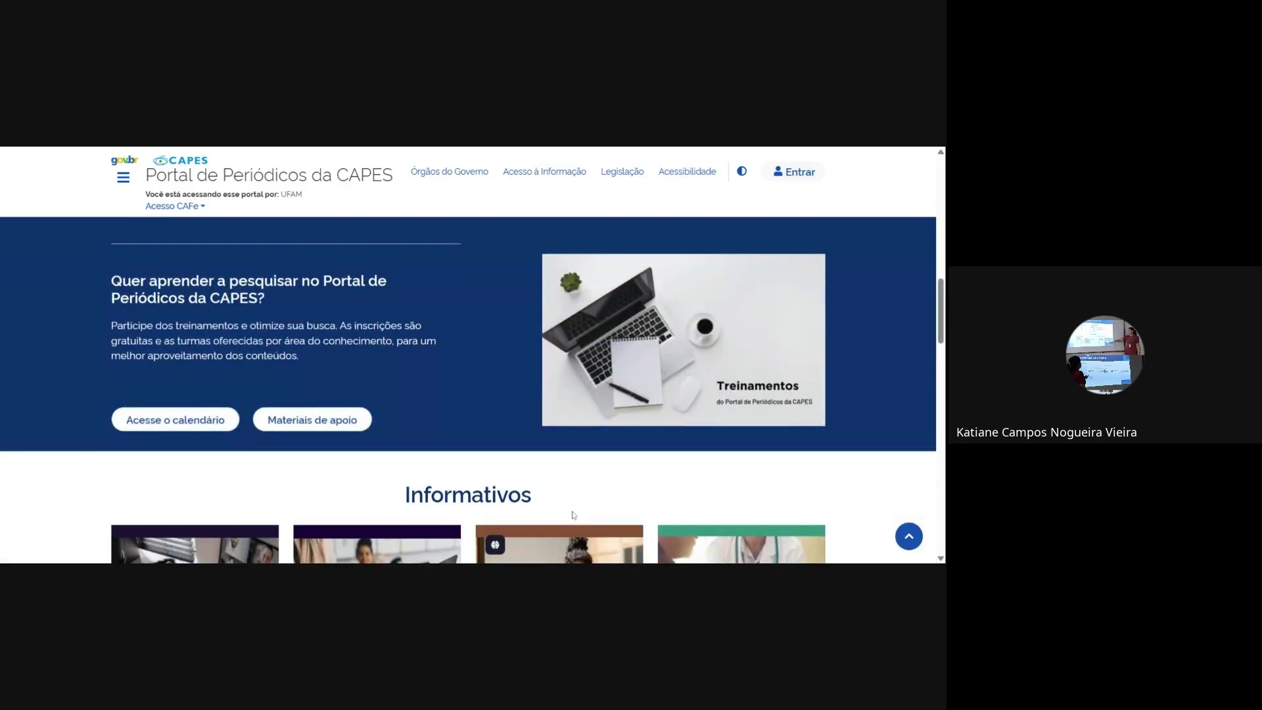
pyautogui.scroll(-3, 941, 320)
pyautogui.scroll(4, 942, 320)
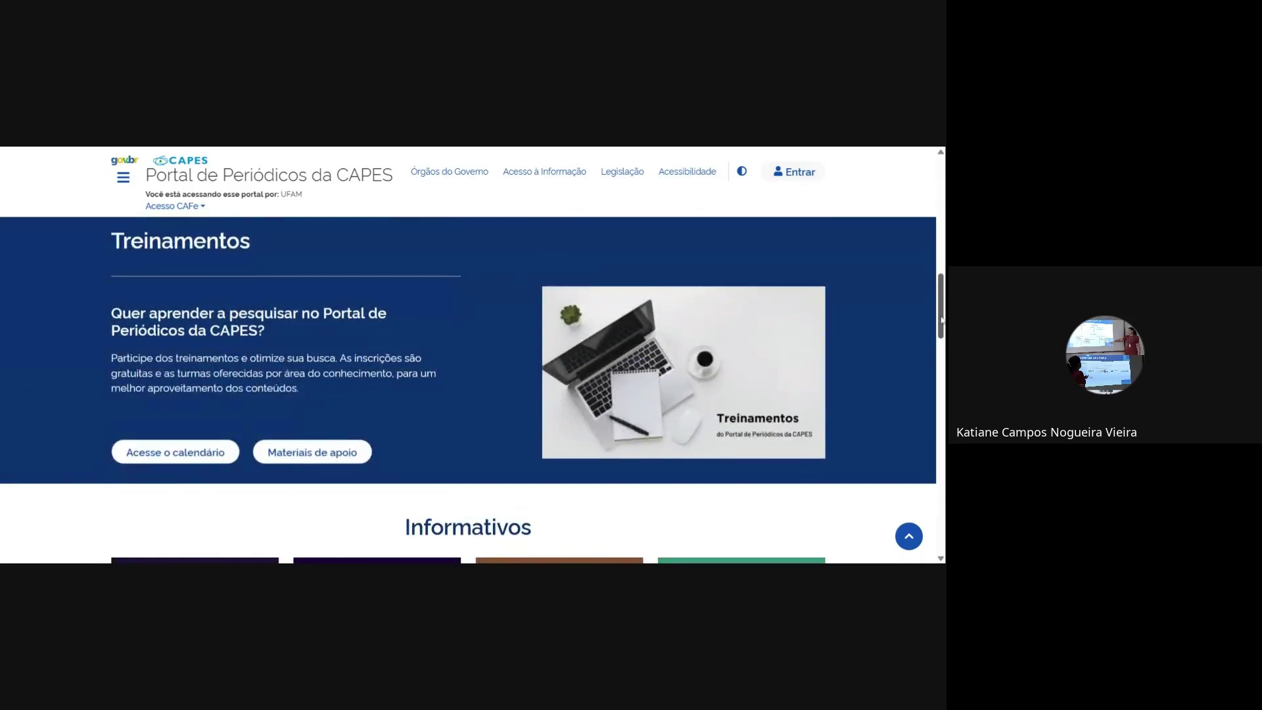
pyautogui.scroll(-9, 567, 485)
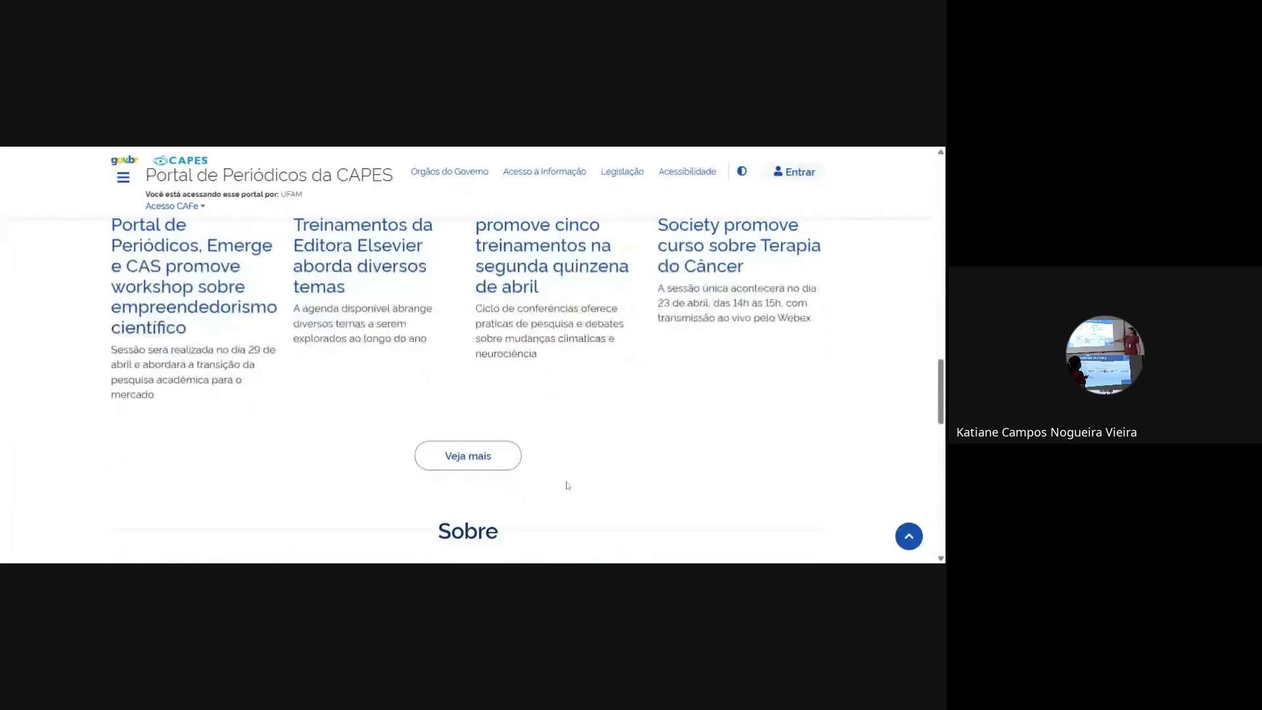
pyautogui.scroll(-8, 567, 485)
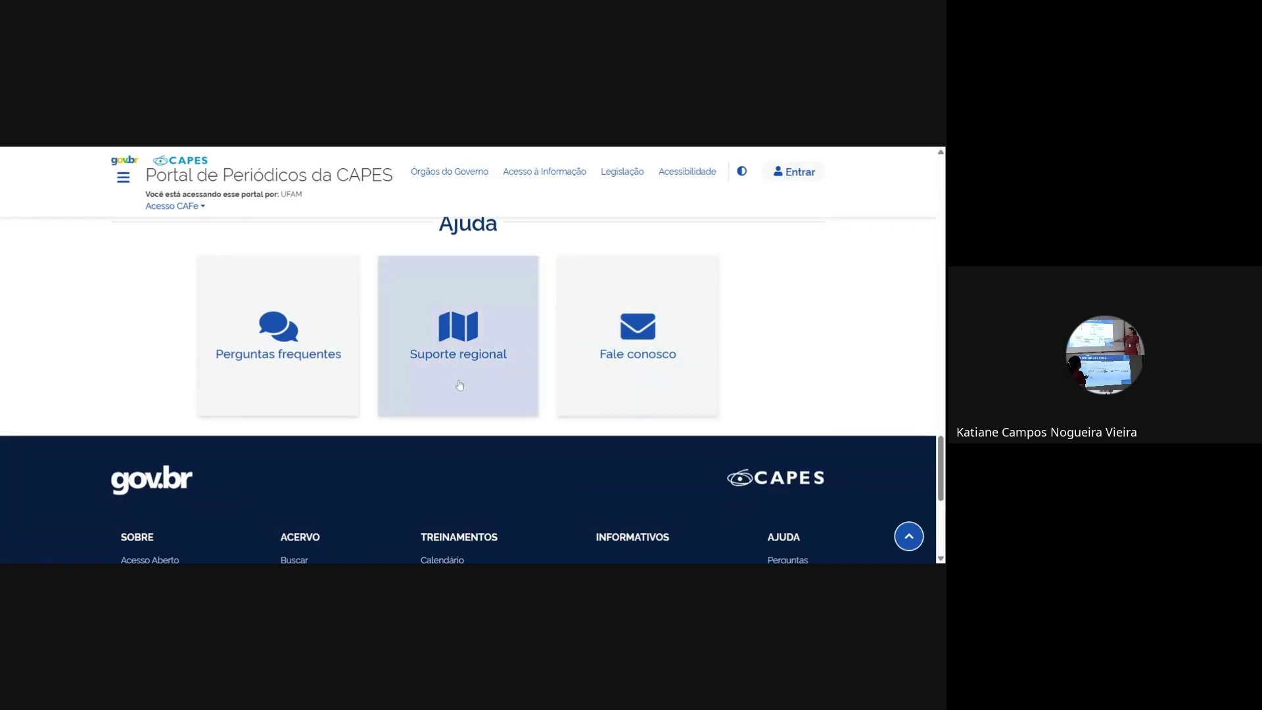
pyautogui.scroll(15, 512, 382)
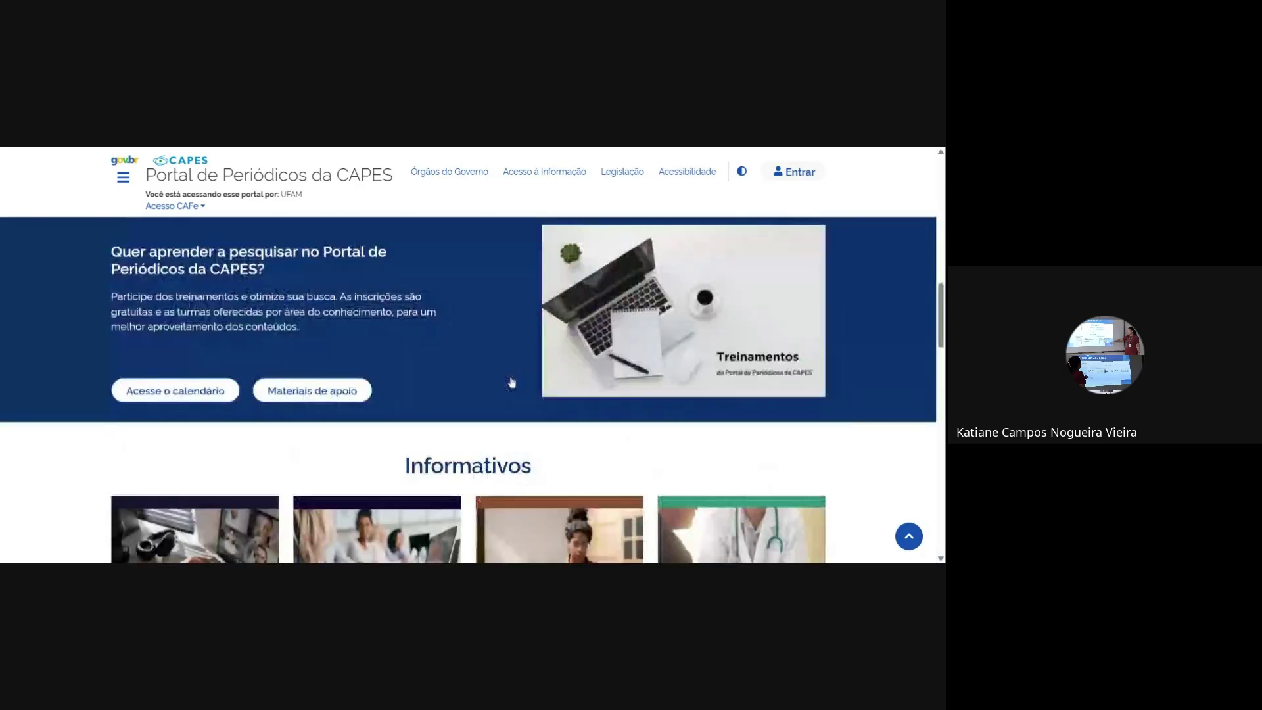
pyautogui.scroll(5, 512, 381)
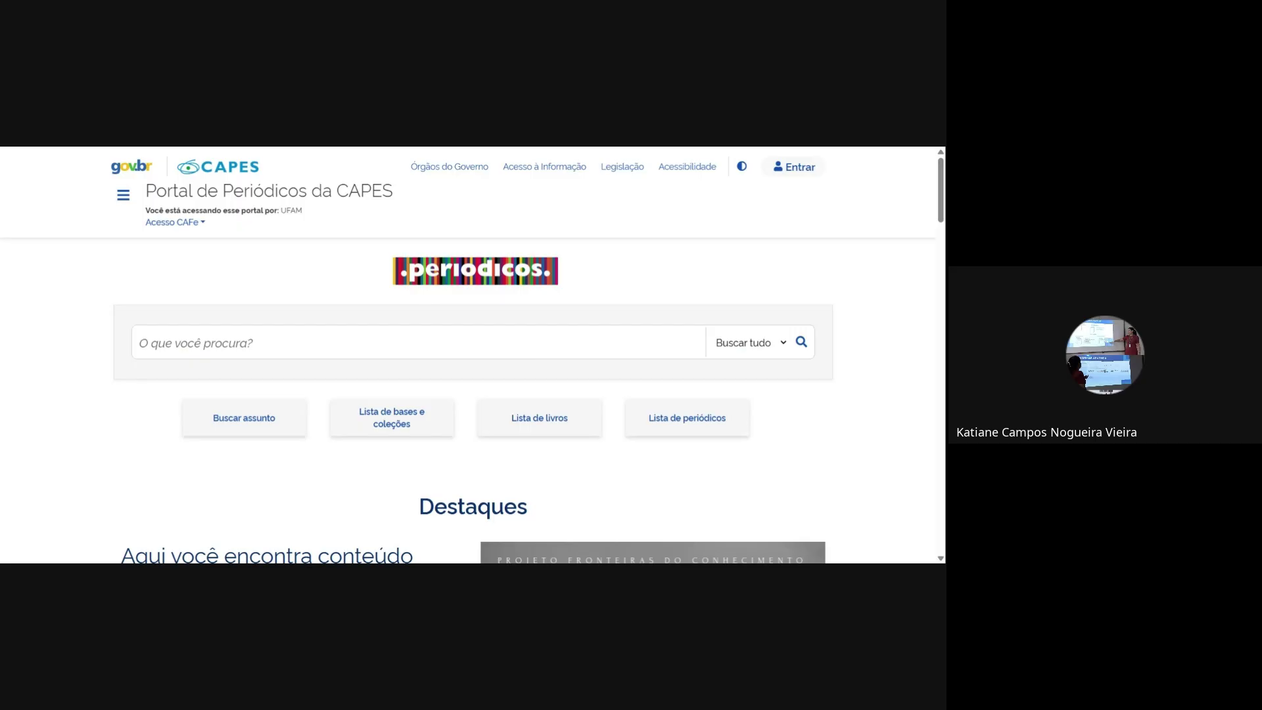
# - Look over the home page's Sobre and Ajuda shortcuts and return to the main search area
pyautogui.scroll(-20, 679, 336)
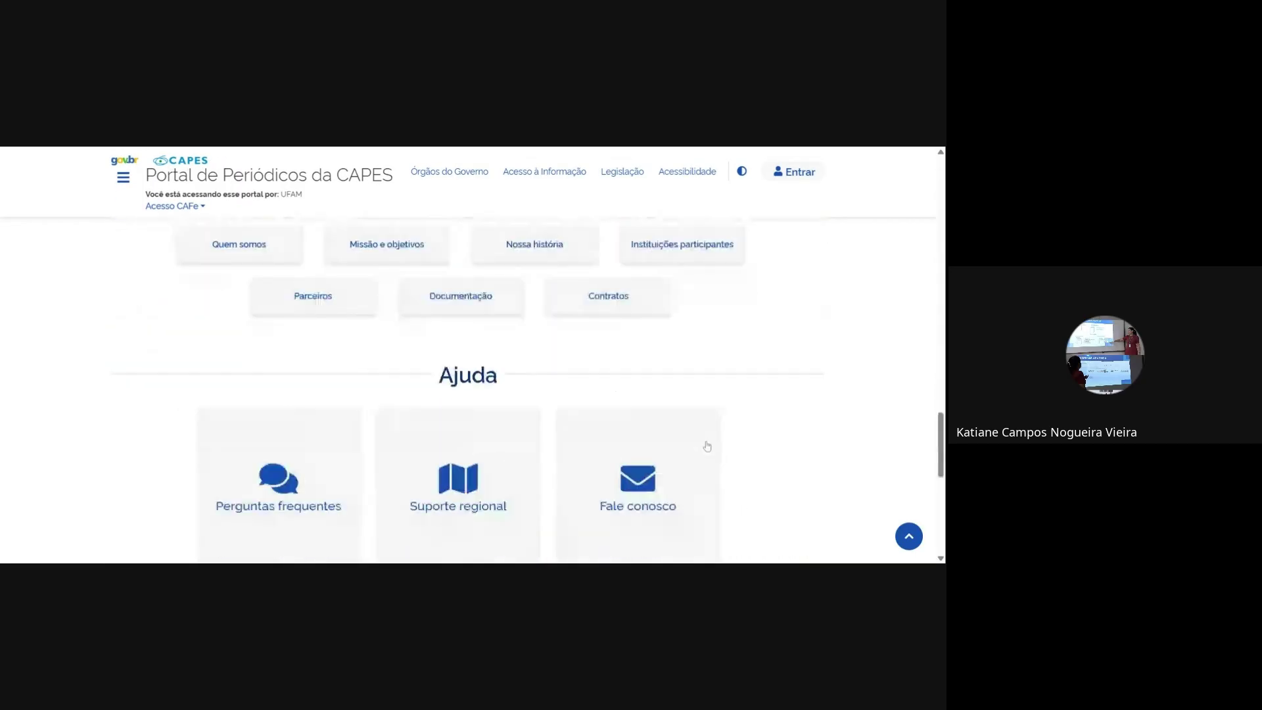
pyautogui.scroll(-6, 706, 446)
pyautogui.scroll(4, 708, 450)
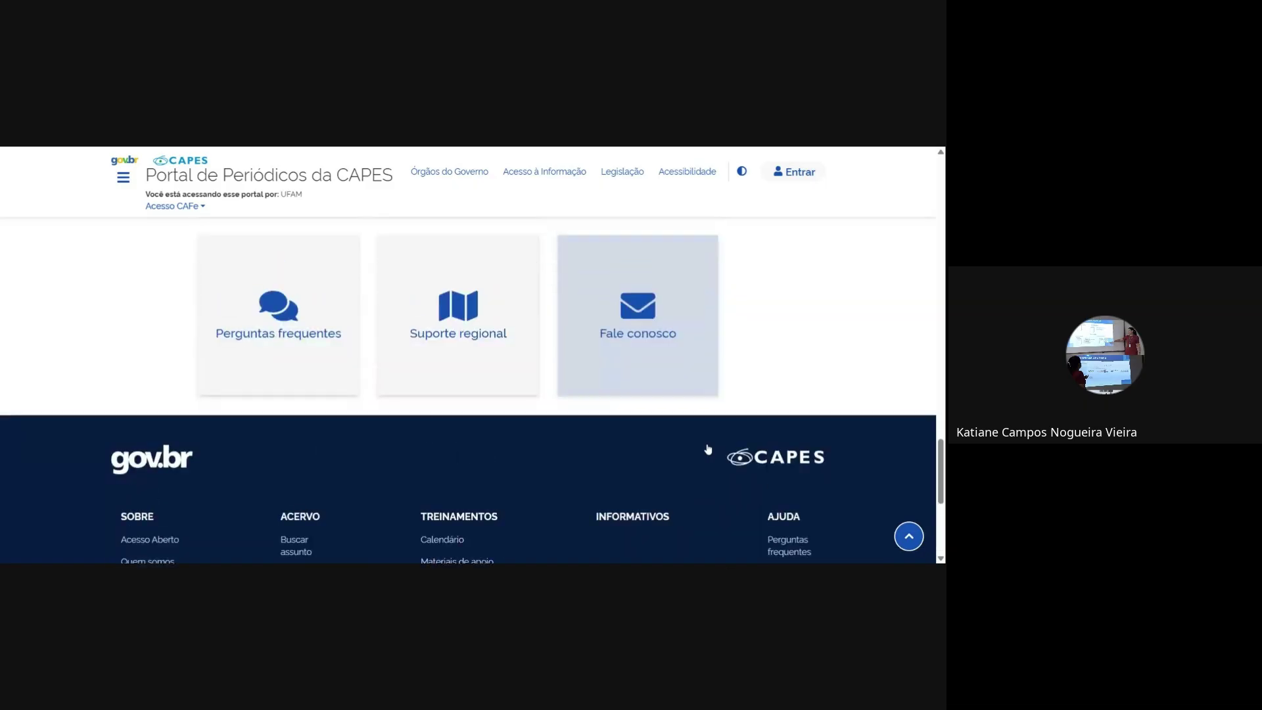
pyautogui.scroll(20, 708, 449)
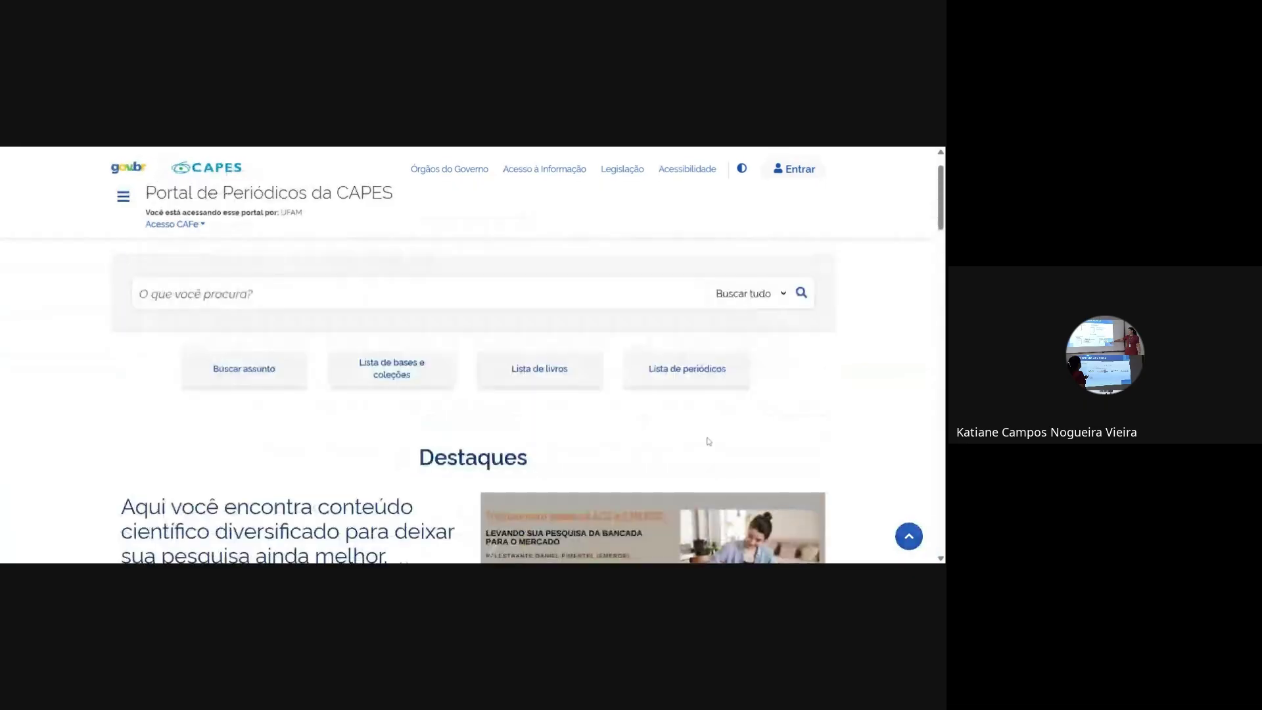
pyautogui.scroll(2, 657, 368)
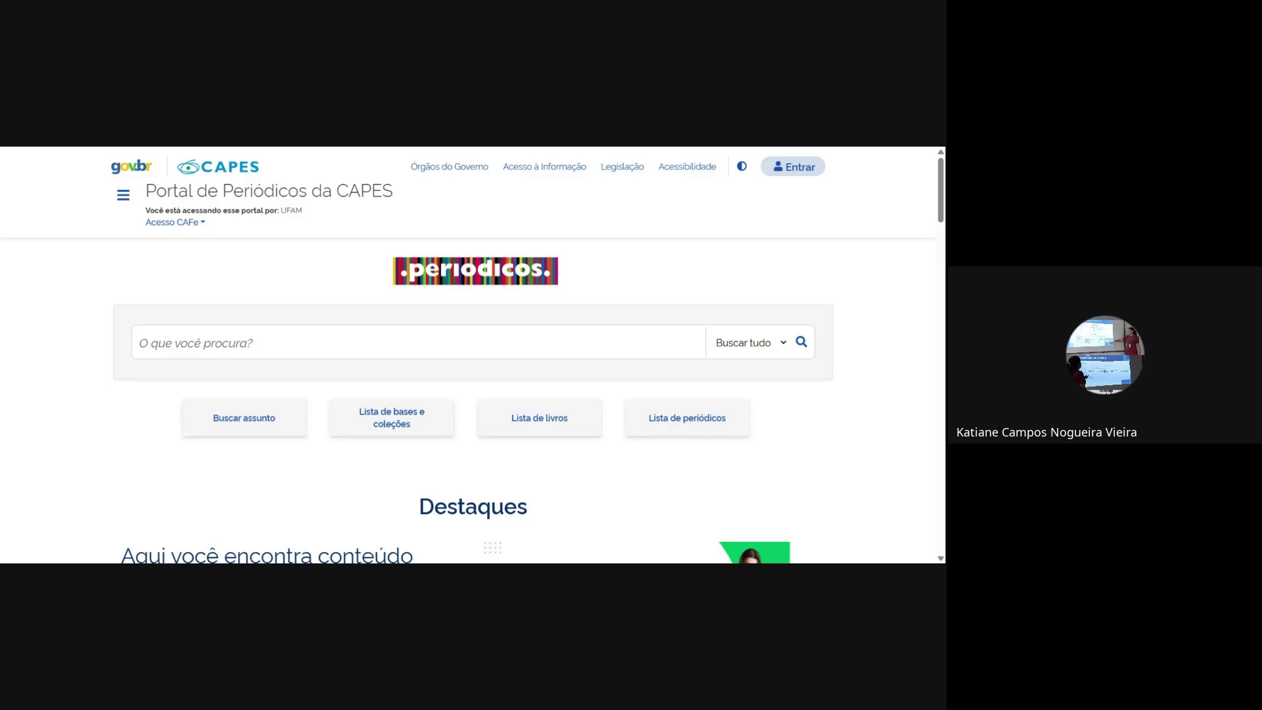
# - Log in to the portal's personal account with the prefilled username and password
pyautogui.click(794, 168)
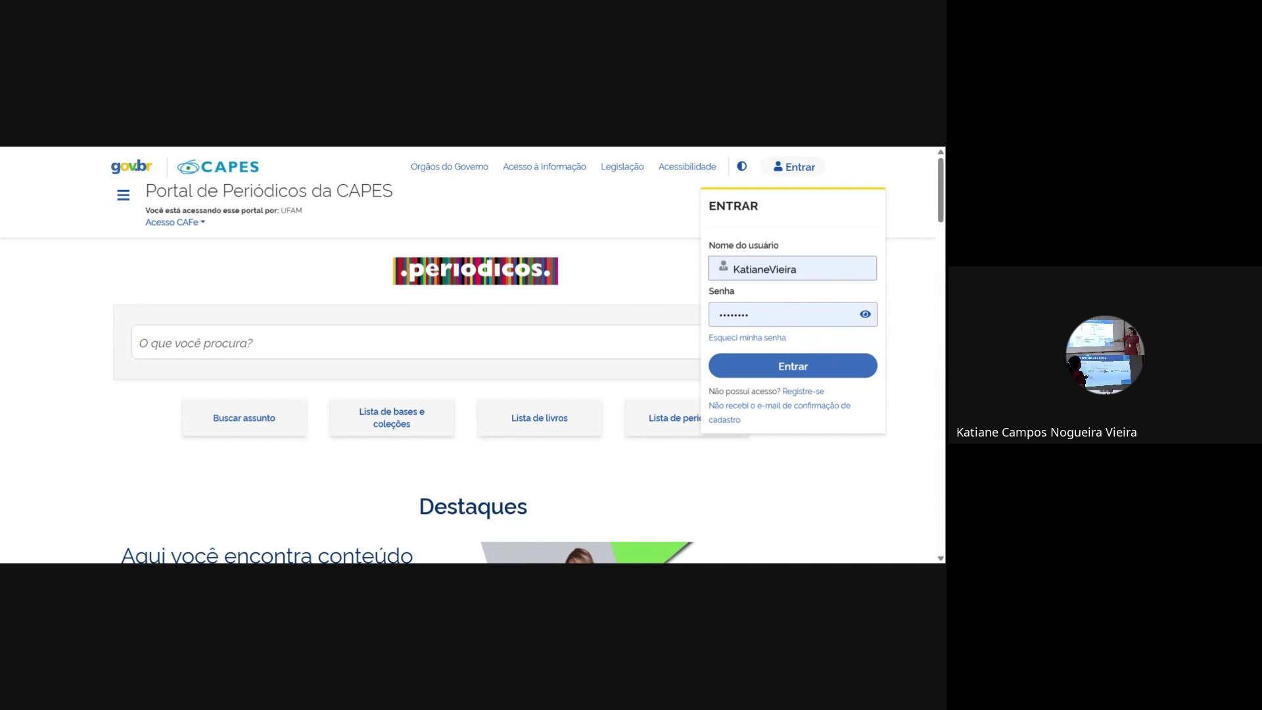
pyautogui.click(820, 369)
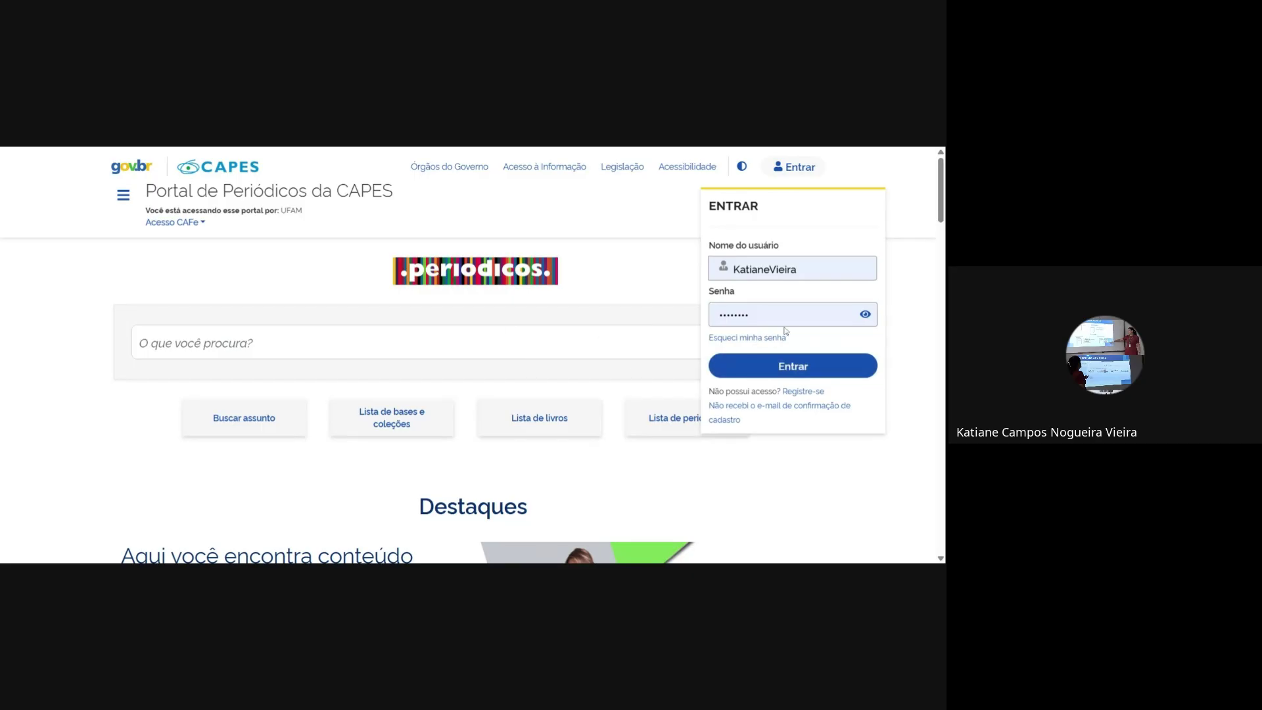
pyautogui.scroll(-3, 473, 395)
pyautogui.scroll(-5, 473, 394)
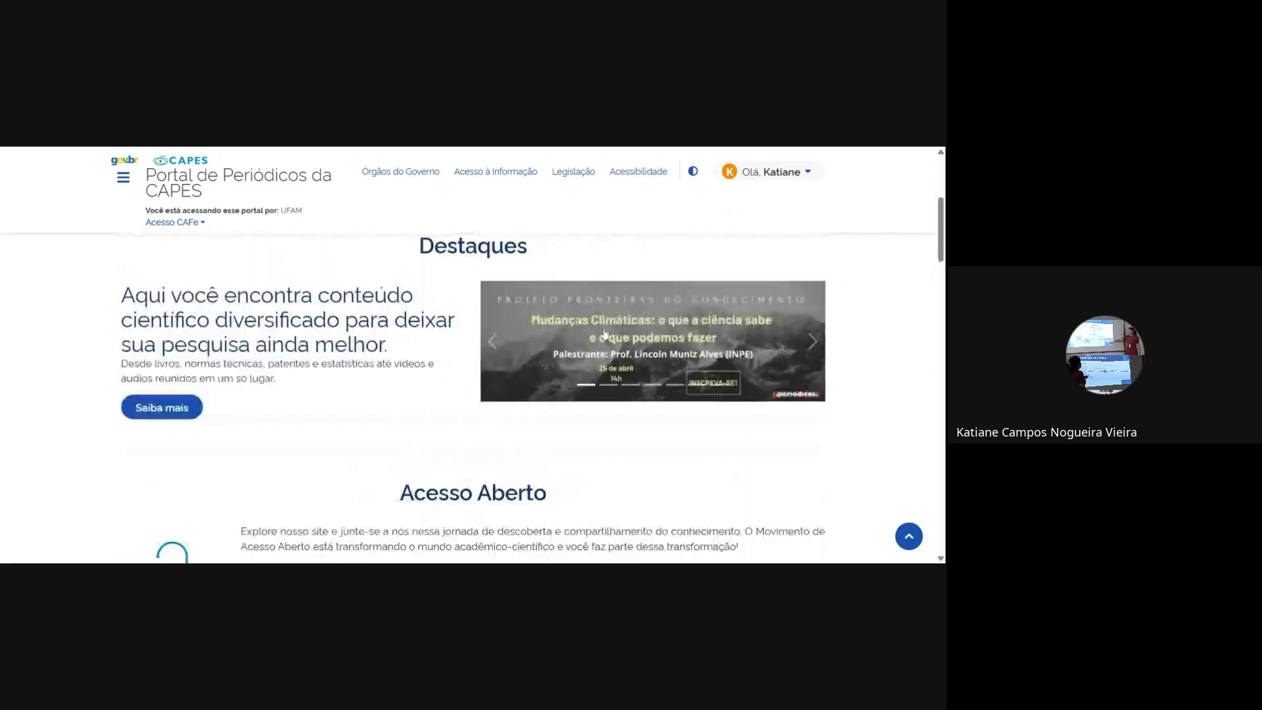
# - Open the Minha conta page and look down its form to the list of linked institutions
pyautogui.scroll(3, 473, 395)
pyautogui.click(809, 174)
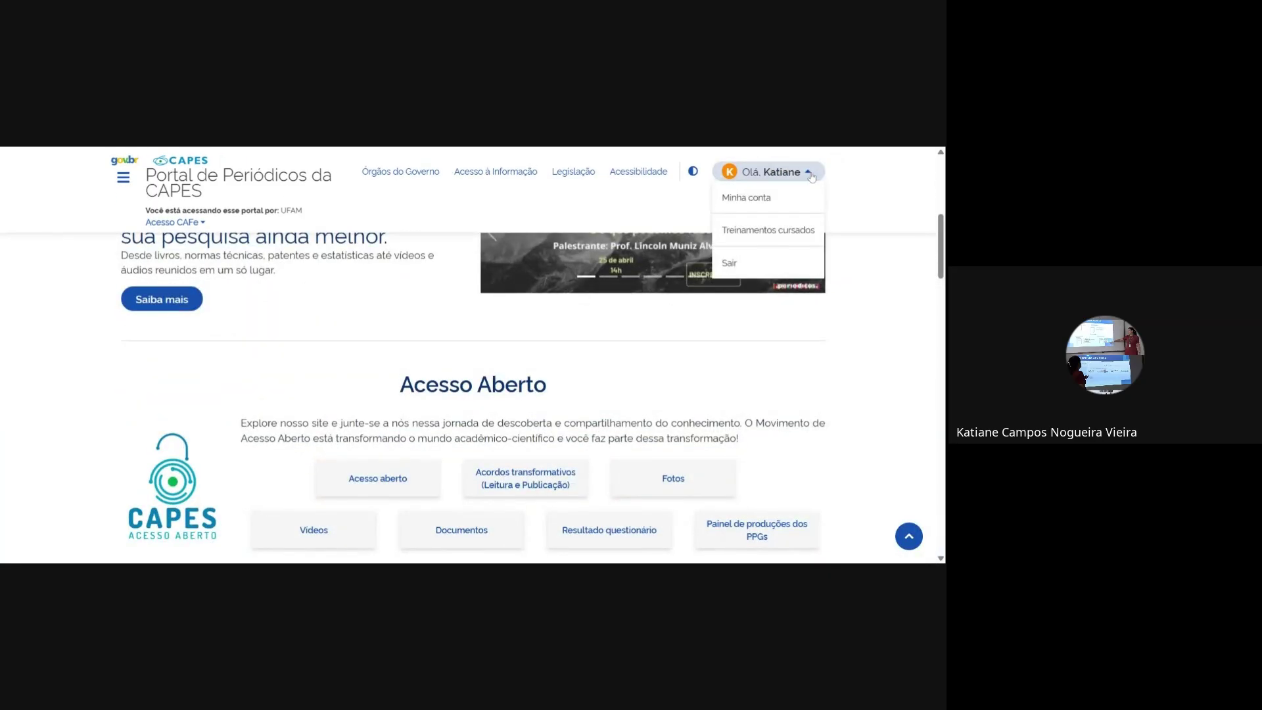
pyautogui.click(766, 201)
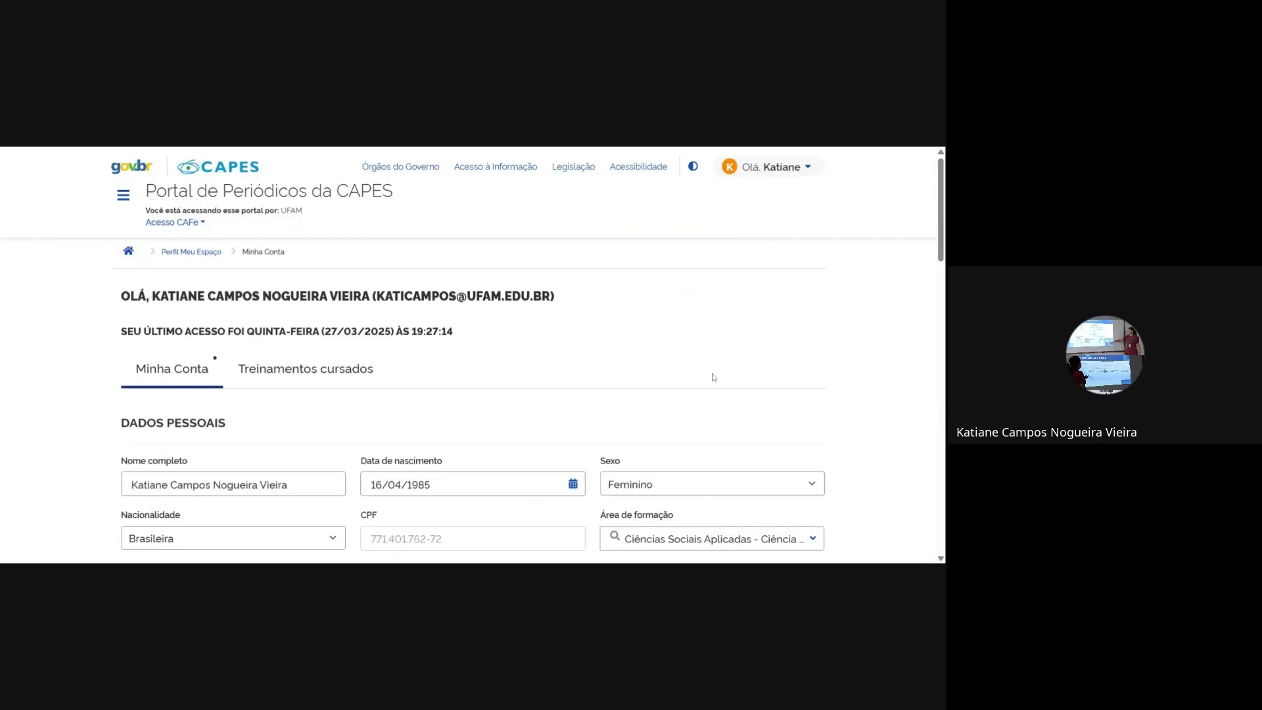
pyautogui.scroll(-10, 712, 376)
pyautogui.scroll(3, 713, 378)
pyautogui.scroll(-2, 714, 377)
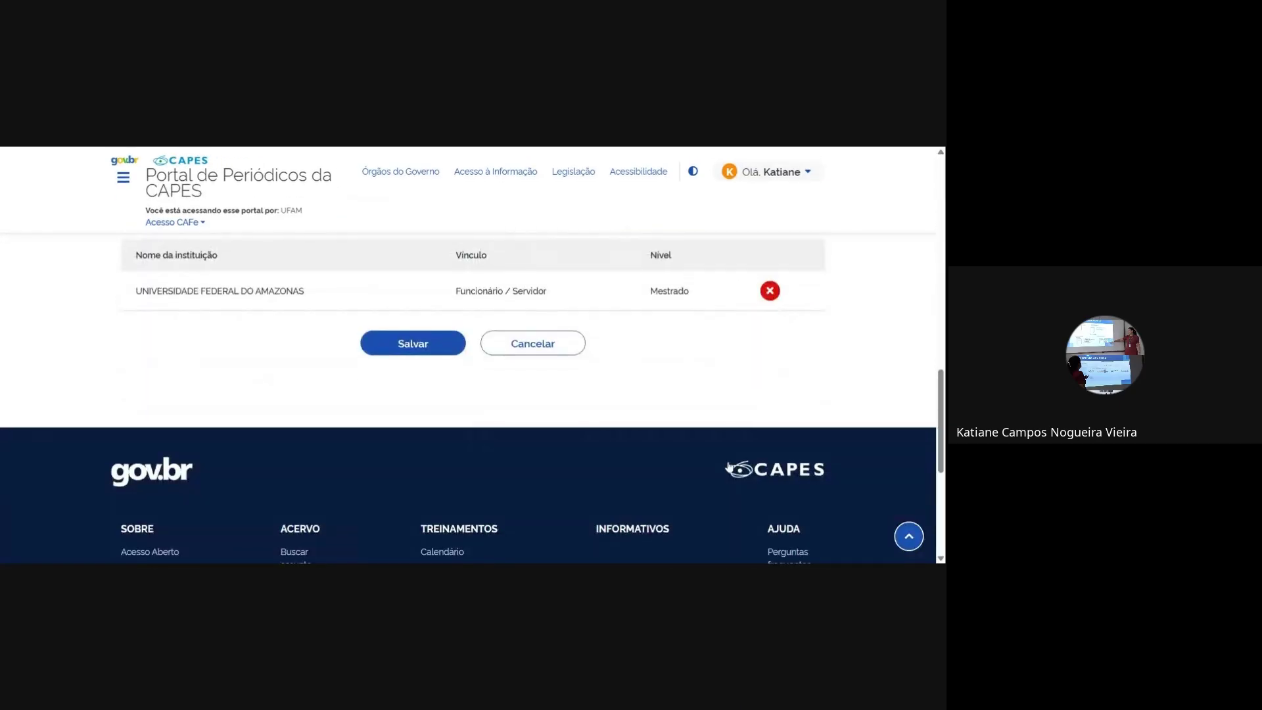
# - Examine the institutional relationship fields under Dados institucionais and the Dados pessoais section of the account
pyautogui.scroll(2, 723, 459)
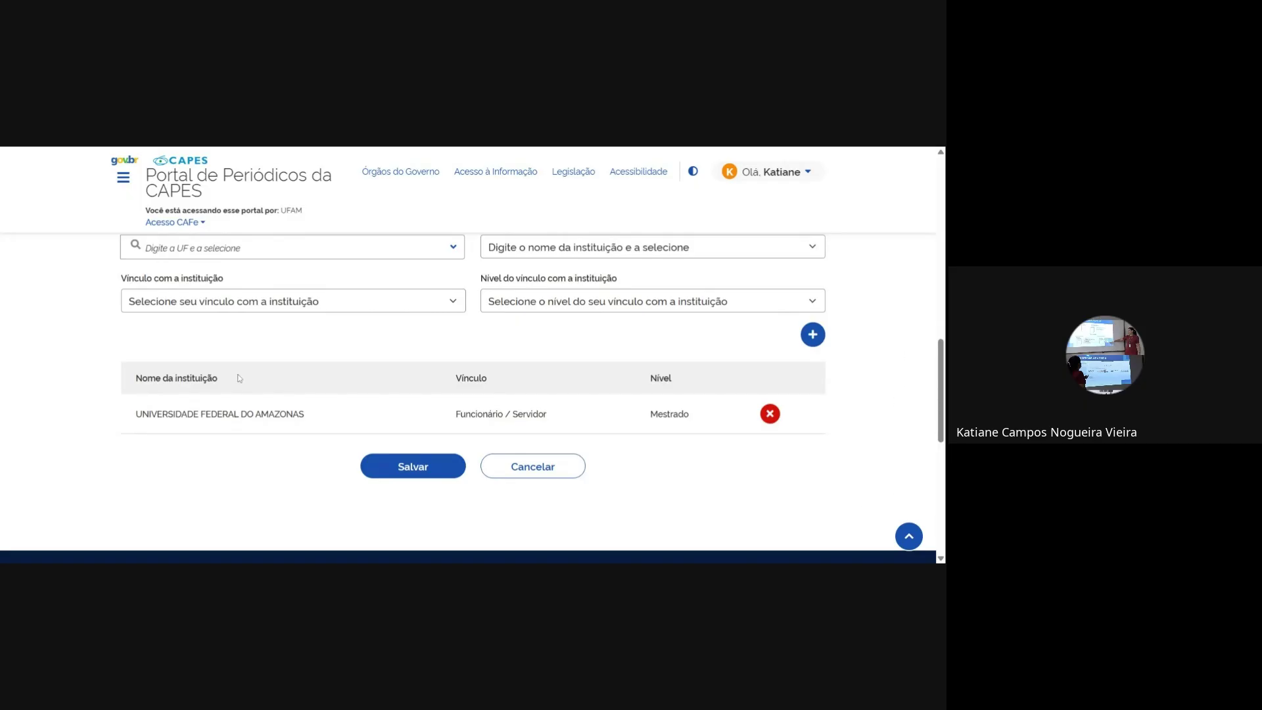
pyautogui.scroll(2, 239, 374)
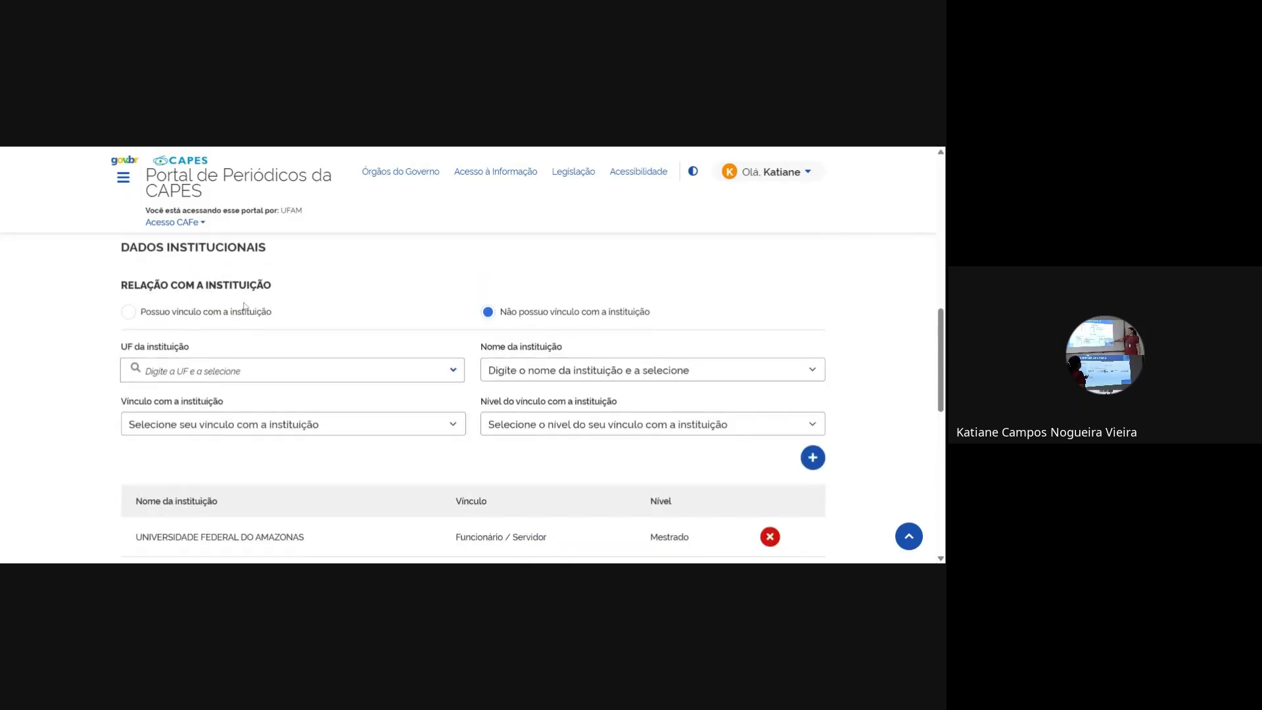
pyautogui.scroll(-2, 243, 329)
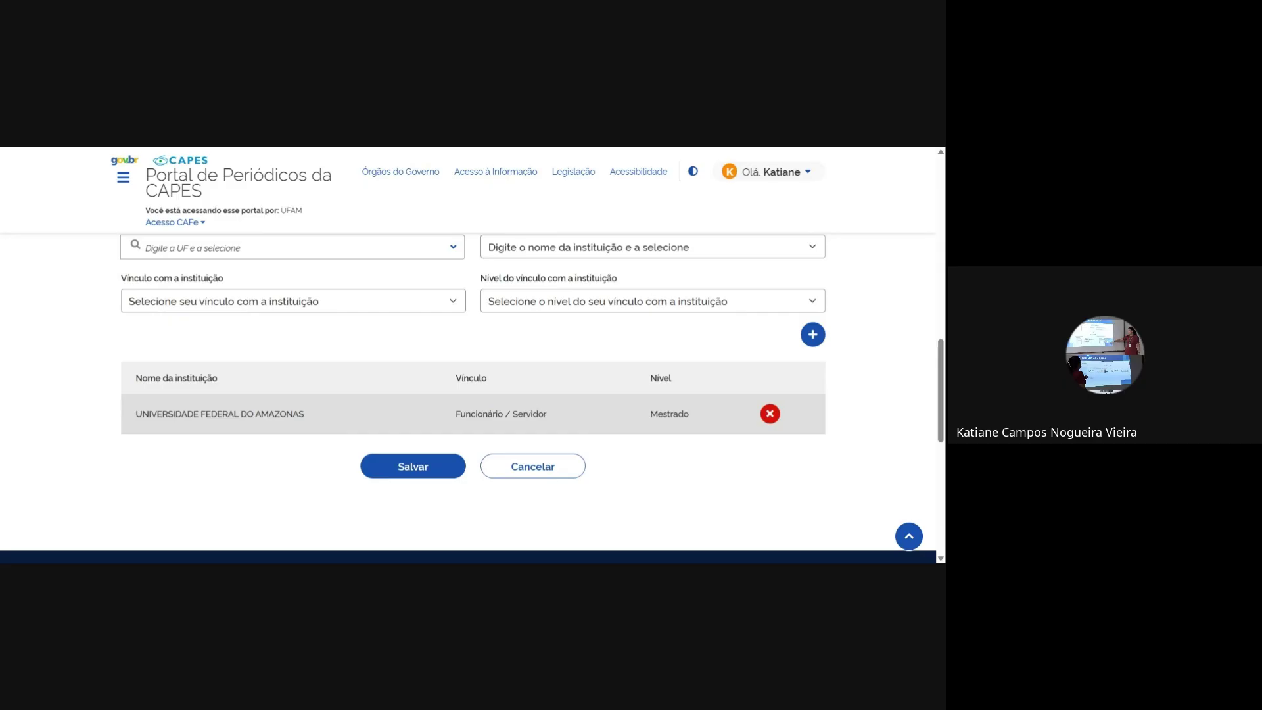
pyautogui.scroll(8, 245, 304)
pyautogui.scroll(3, 474, 394)
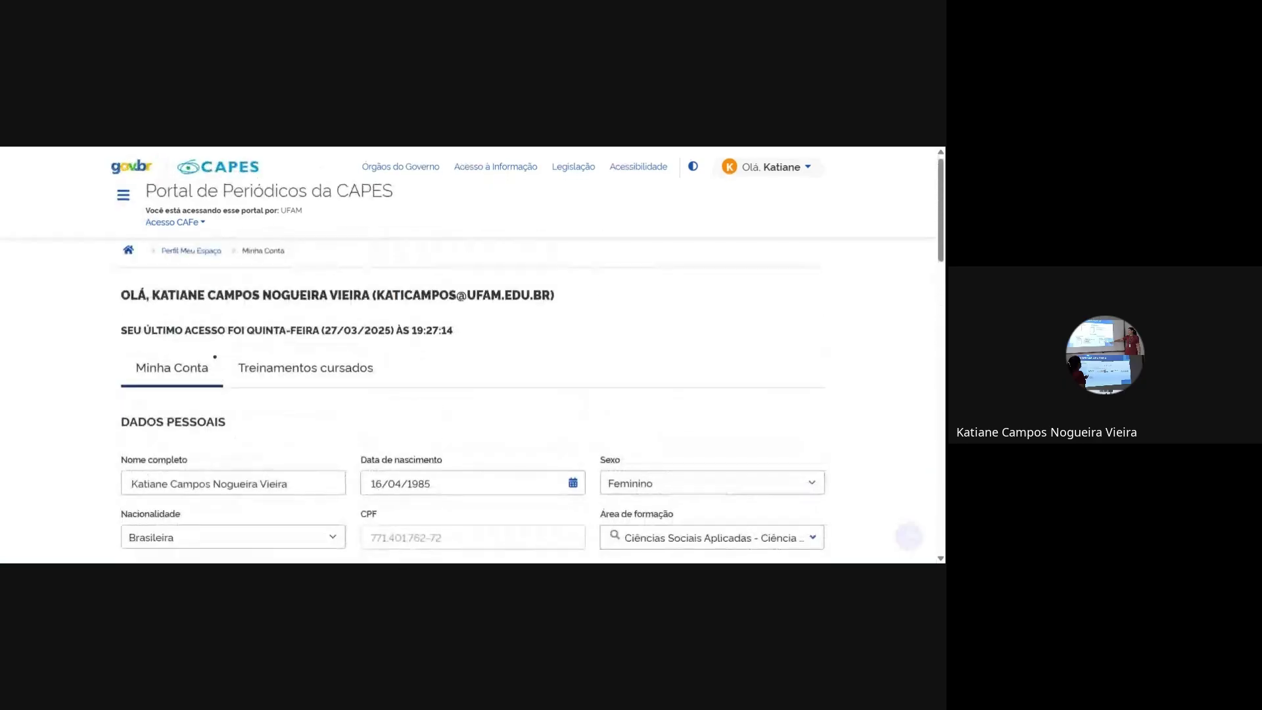
pyautogui.scroll(-3, 473, 395)
pyautogui.scroll(3, 473, 394)
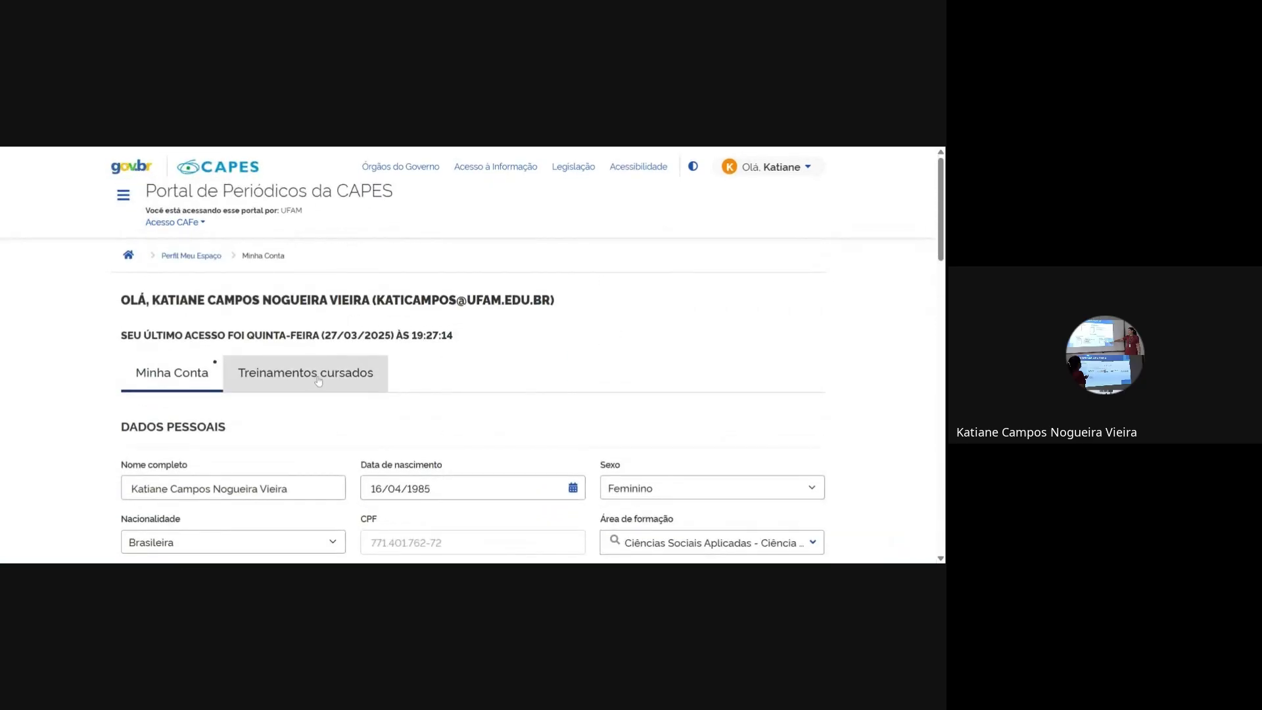
# - Open Treinamentos cursados and look over the list of completed trainings and their available actions
pyautogui.click(343, 380)
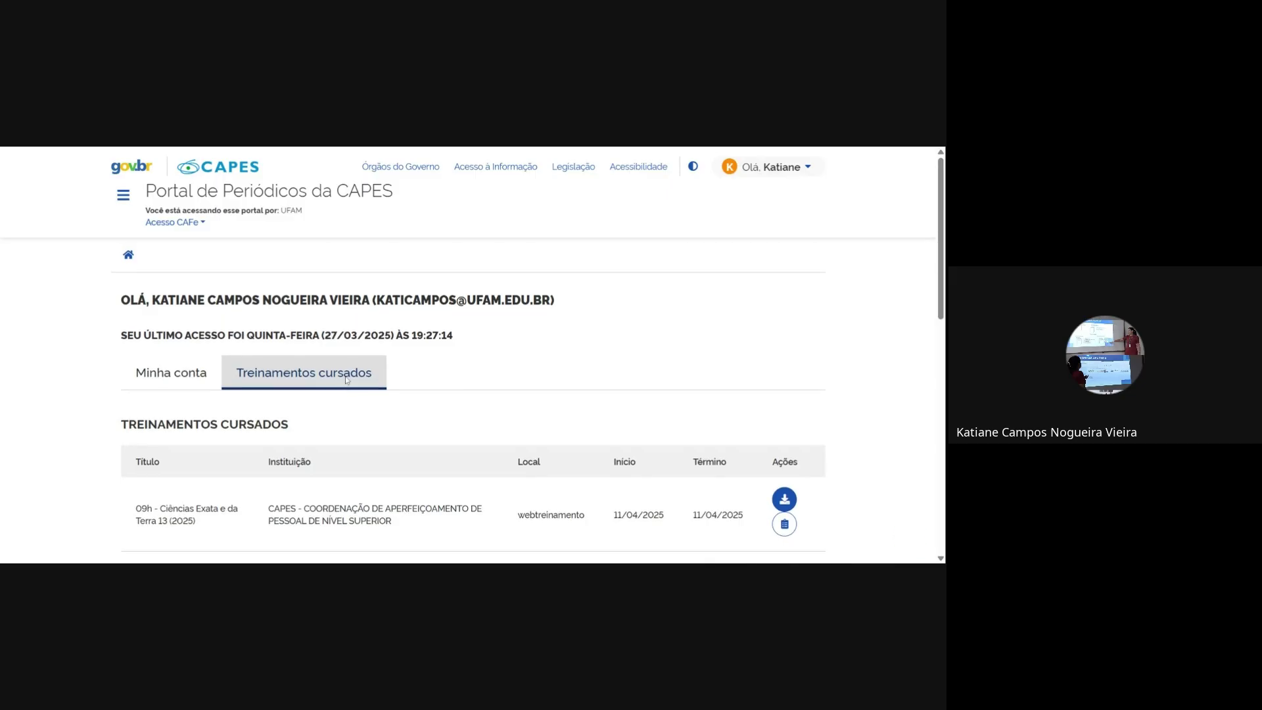
pyautogui.scroll(-2, 346, 381)
pyautogui.scroll(2, 347, 380)
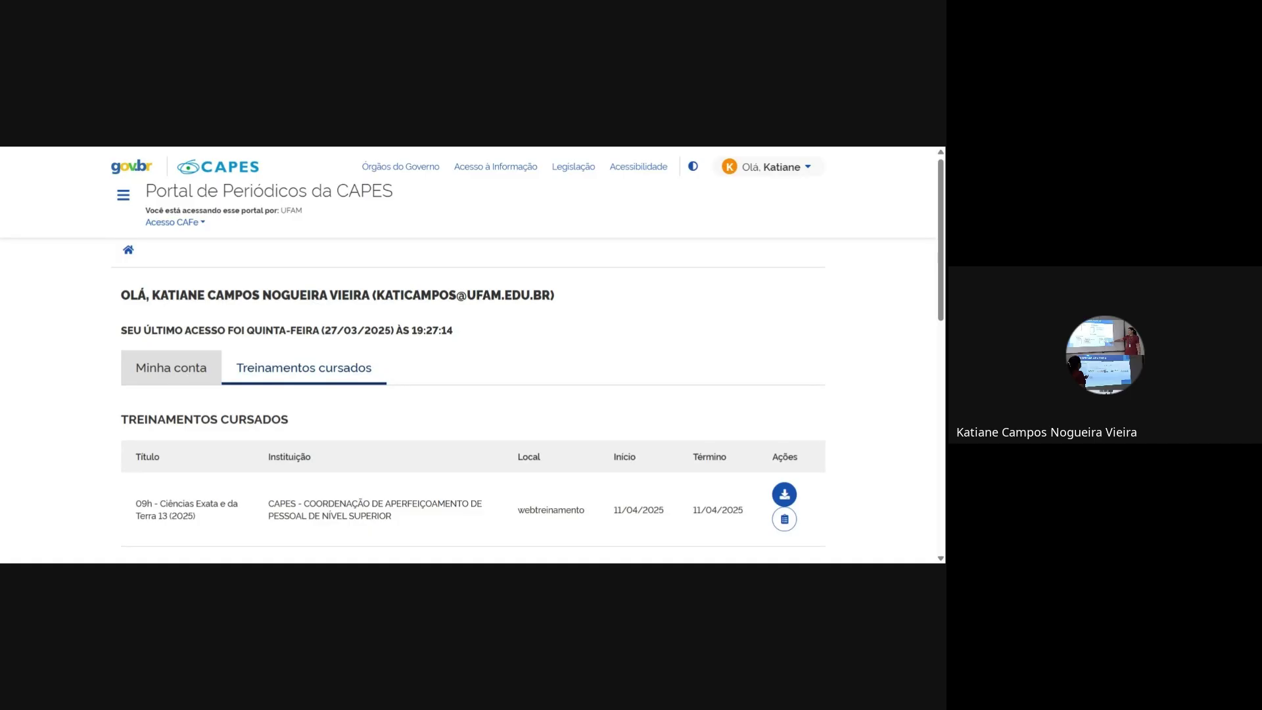
# - Switch back to Minha conta, show the account options and return to the portal's home page
pyautogui.click(201, 369)
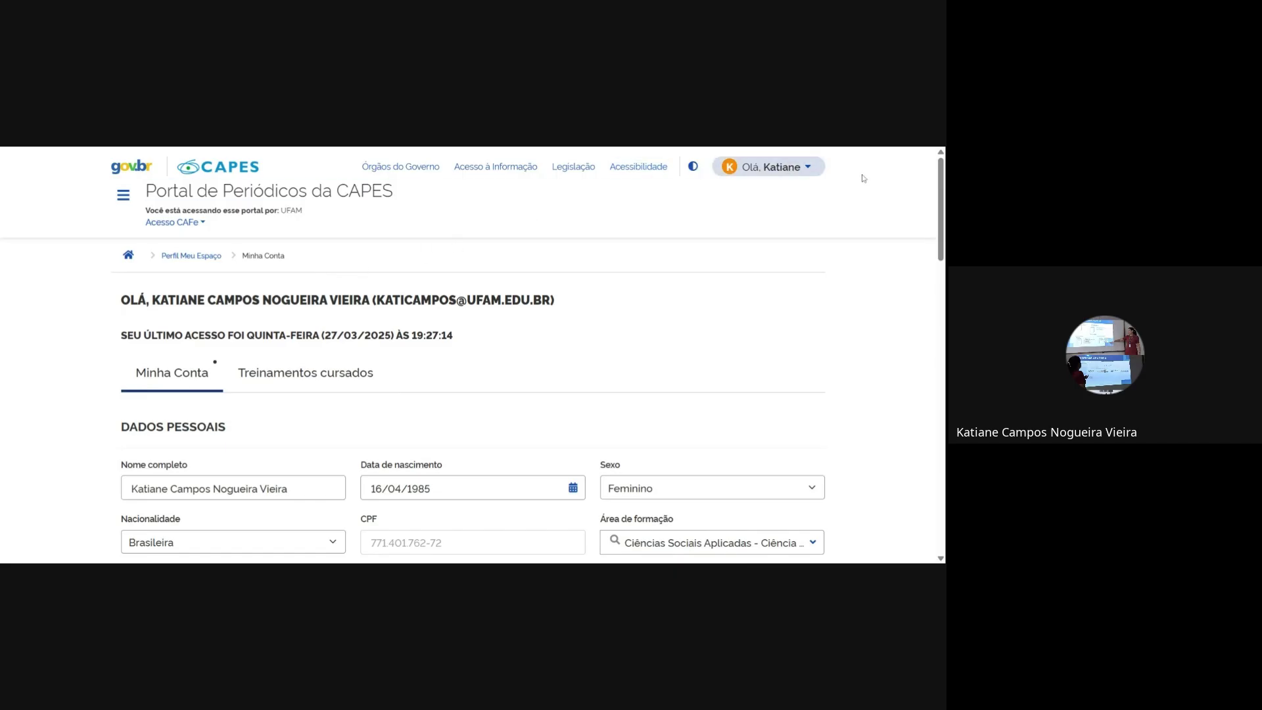
pyautogui.click(770, 167)
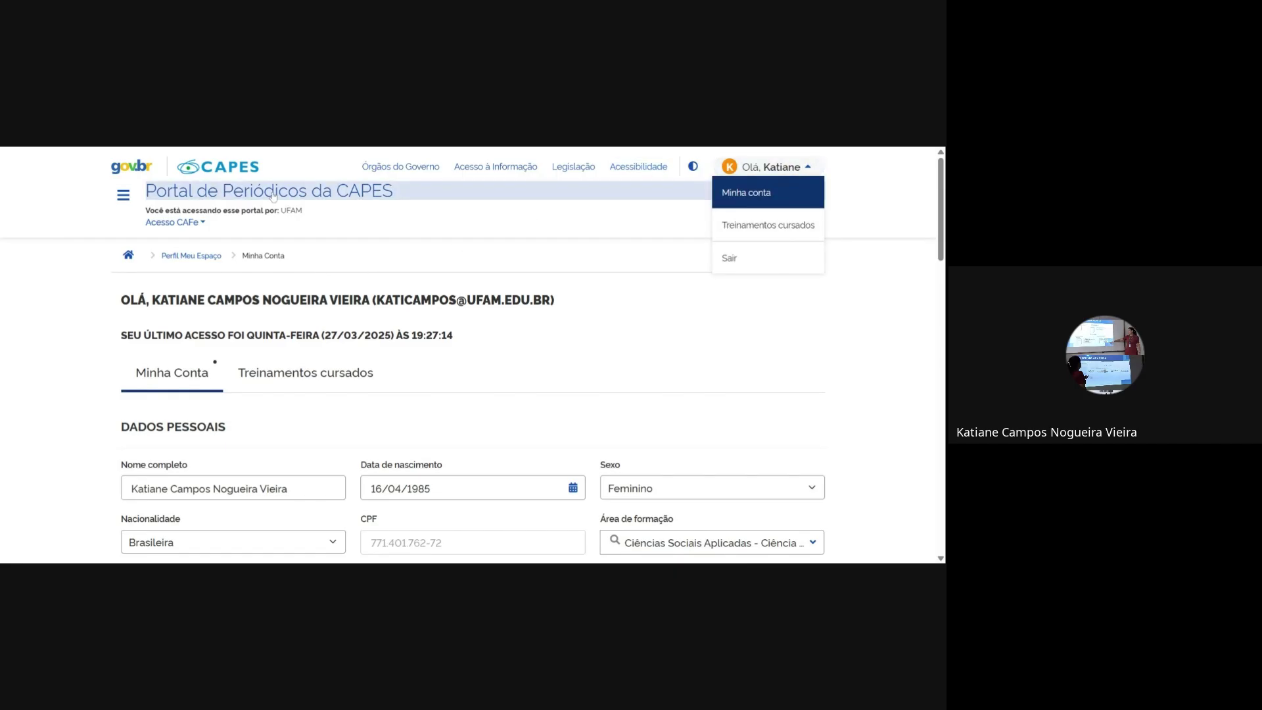
pyautogui.click(131, 264)
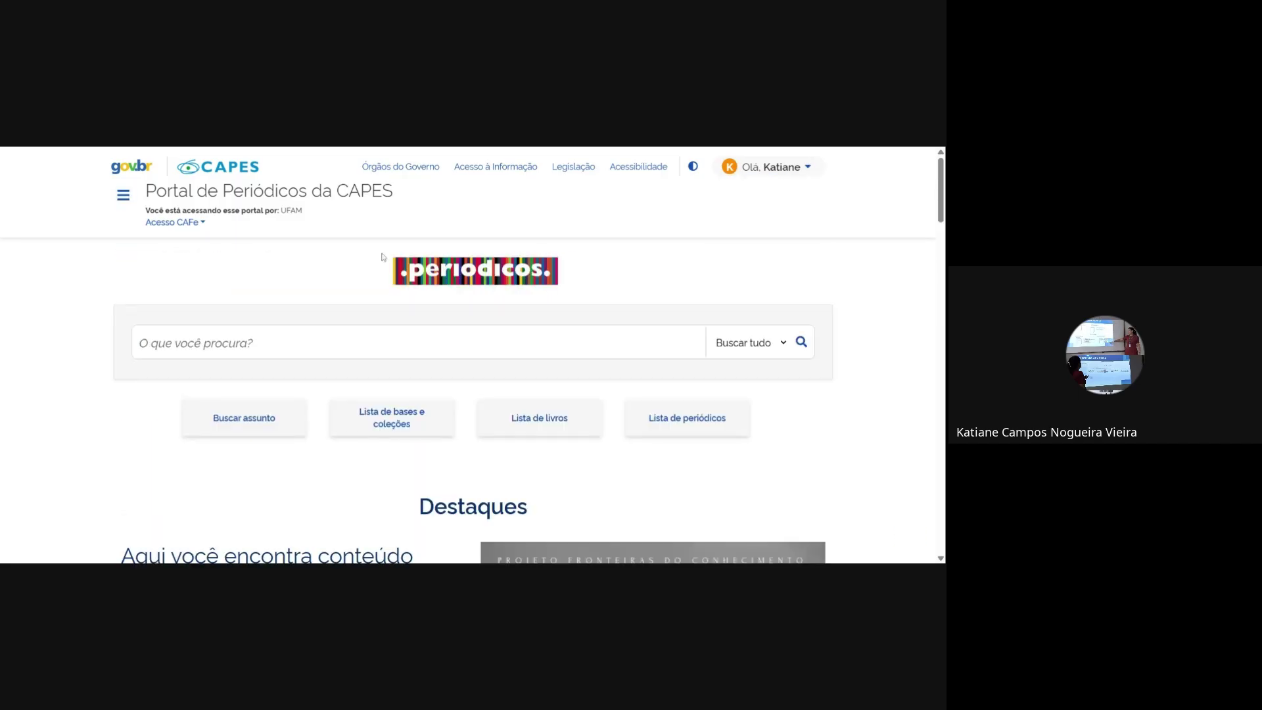
pyautogui.scroll(-2, 407, 282)
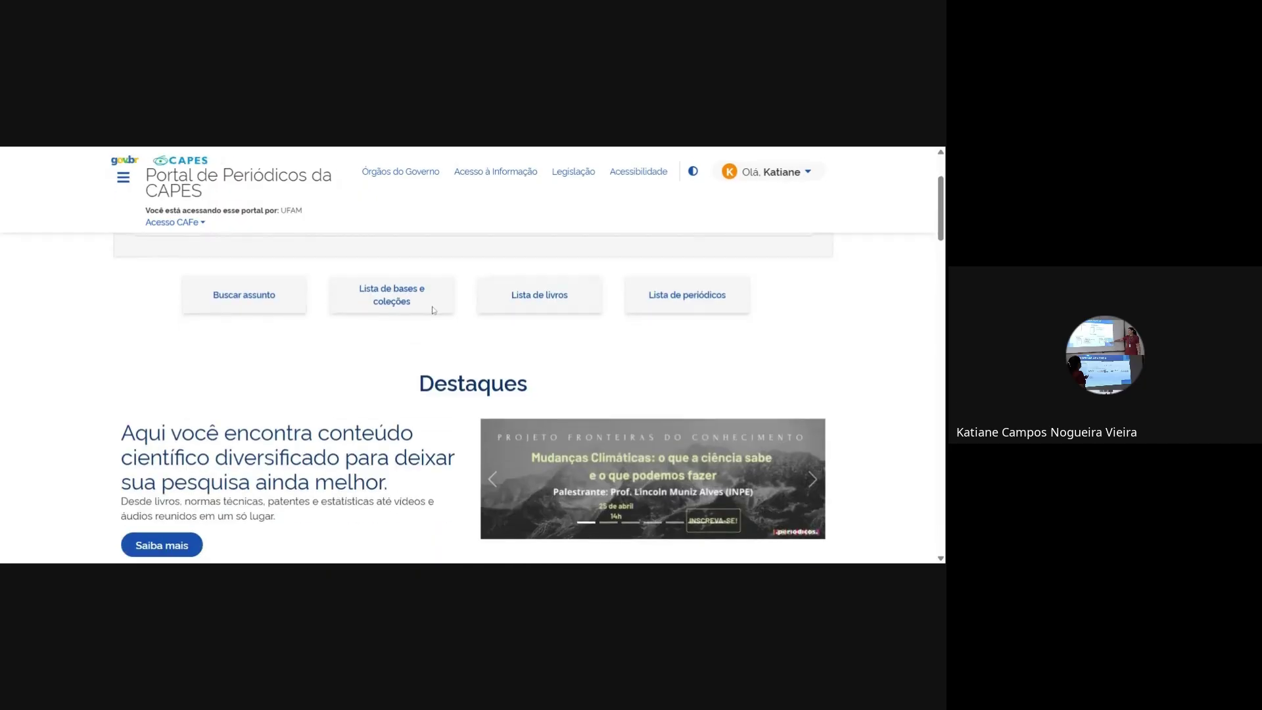
pyautogui.scroll(2, 434, 310)
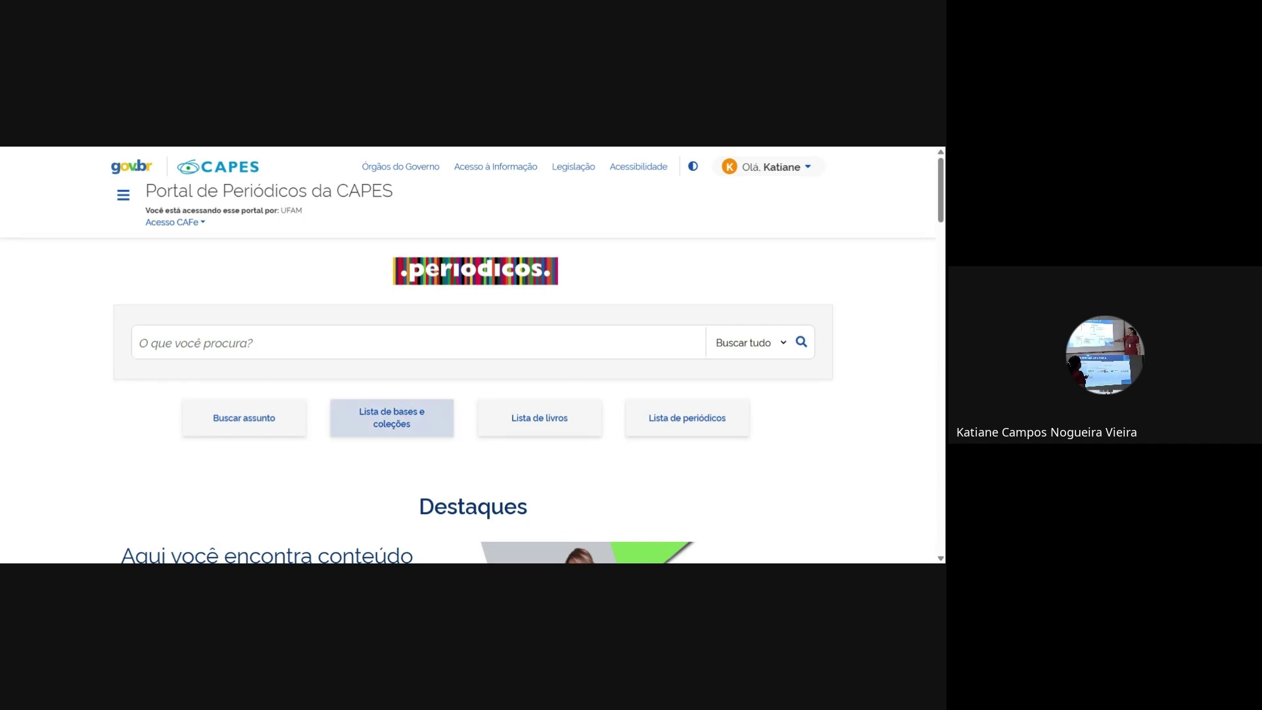
# - Open Lista de bases e coleções and glance over its search field, filters and database entries
pyautogui.click(434, 424)
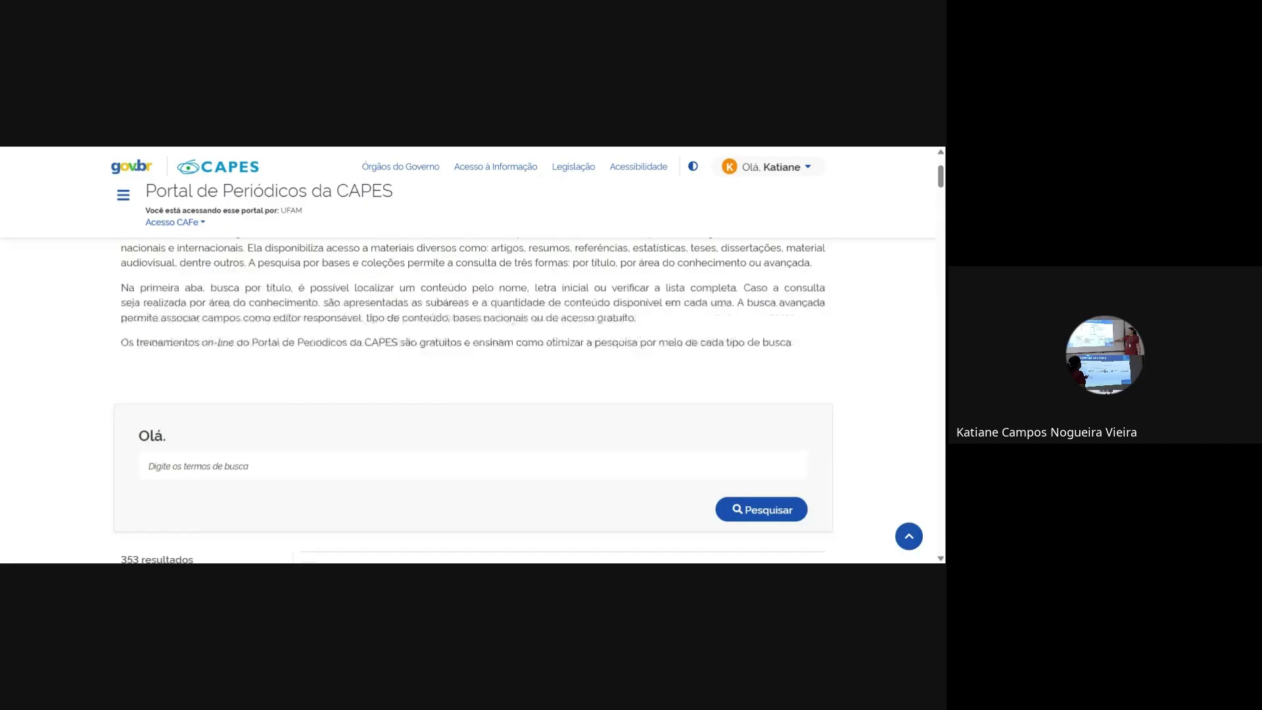
pyautogui.scroll(-5, 460, 395)
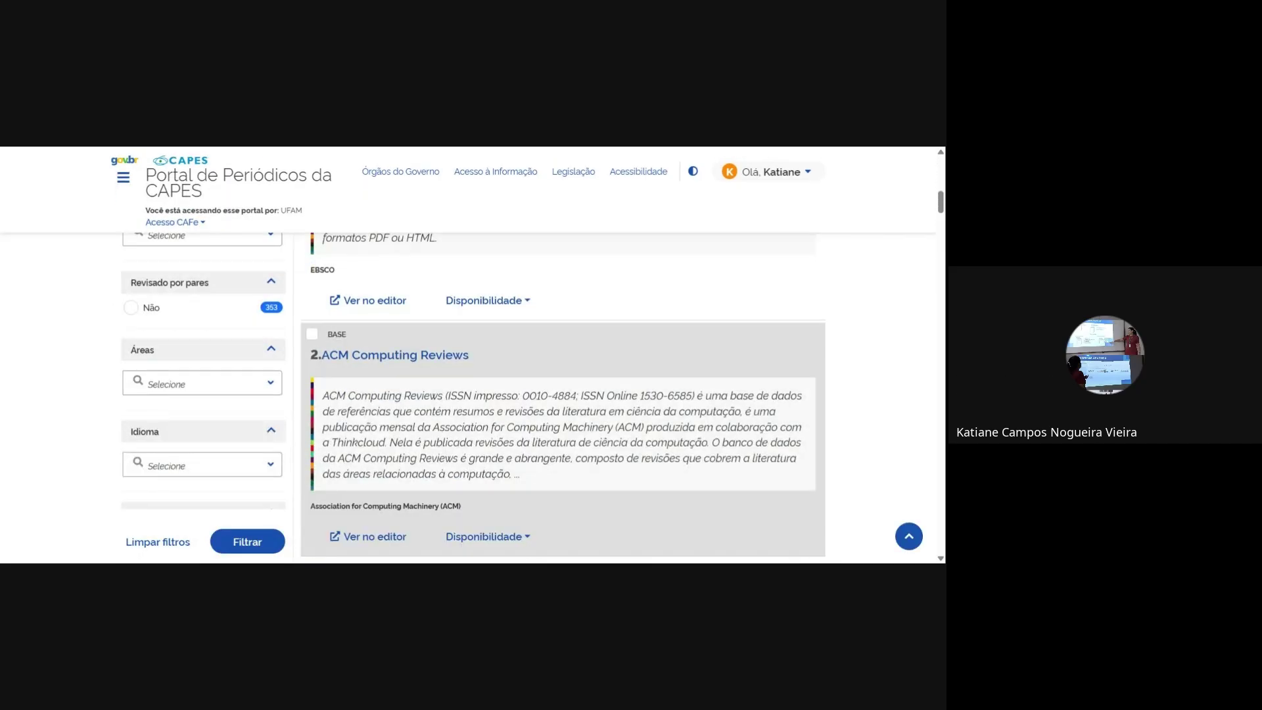
pyautogui.scroll(5, 183, 319)
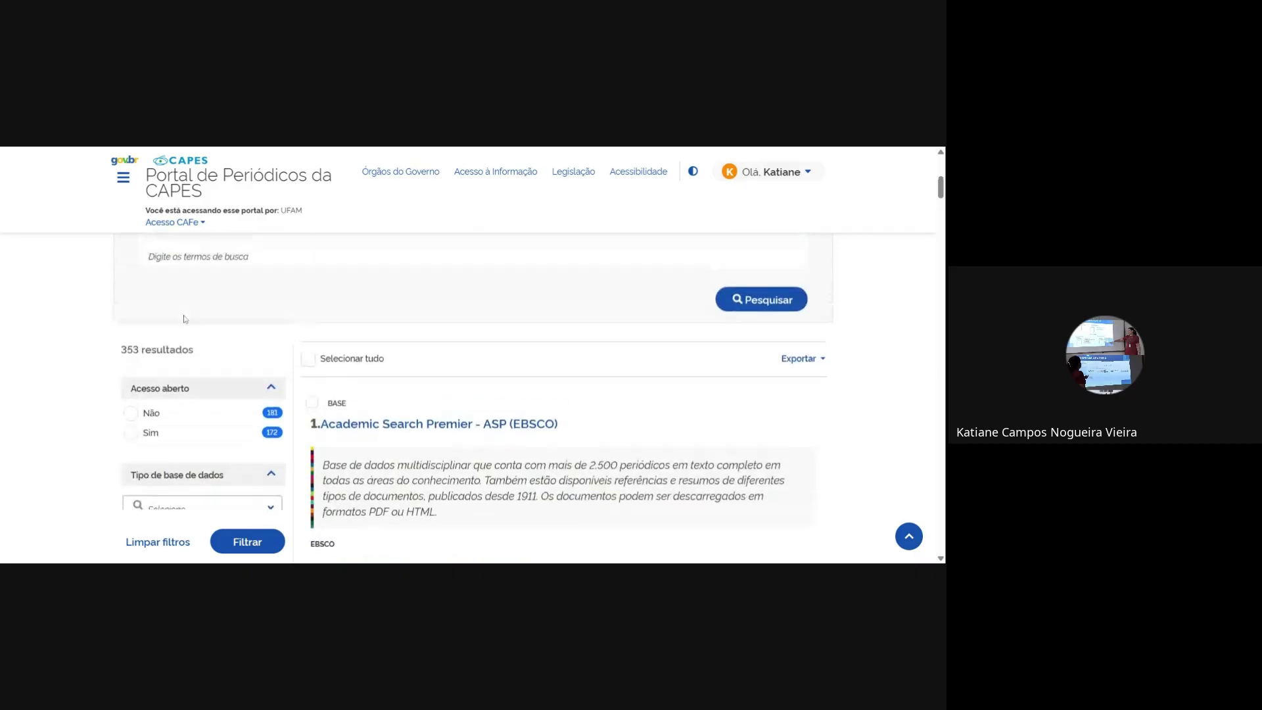
# - Look over the introduction, search field, filters and first database entries of Lista de bases e coleções
pyautogui.scroll(-2, 186, 320)
pyautogui.scroll(5, 186, 320)
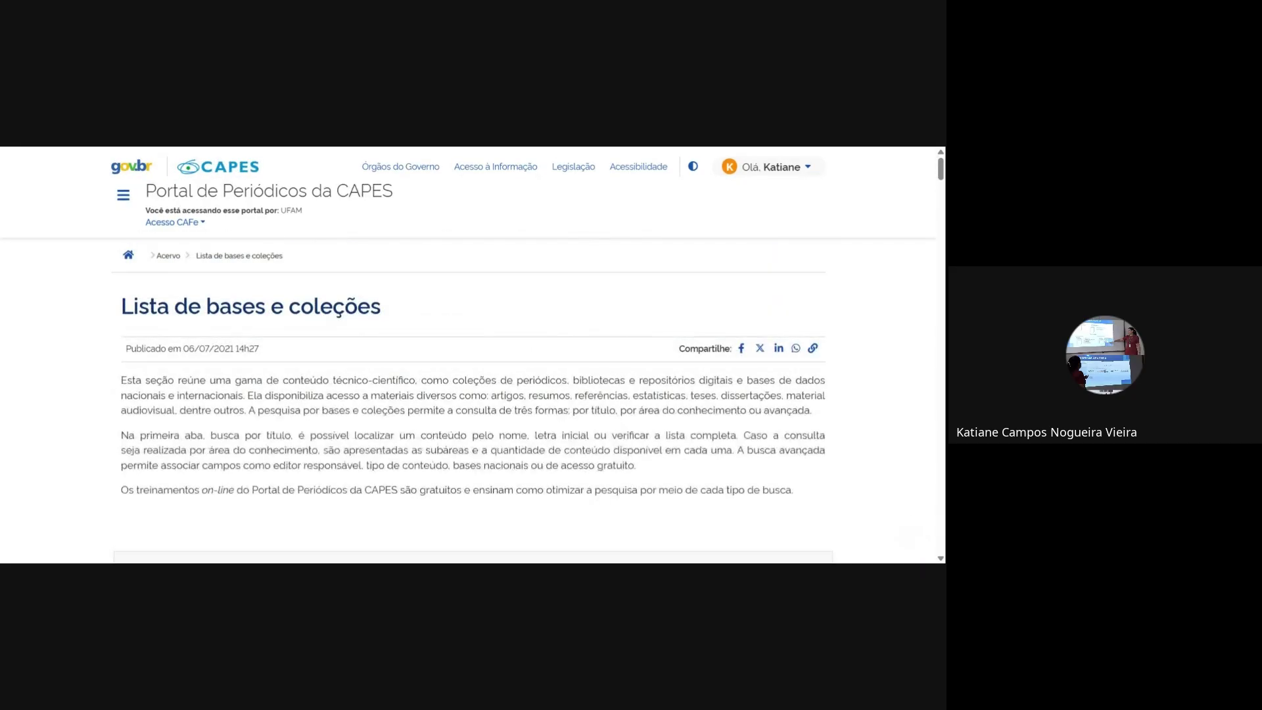
pyautogui.scroll(-5, 374, 414)
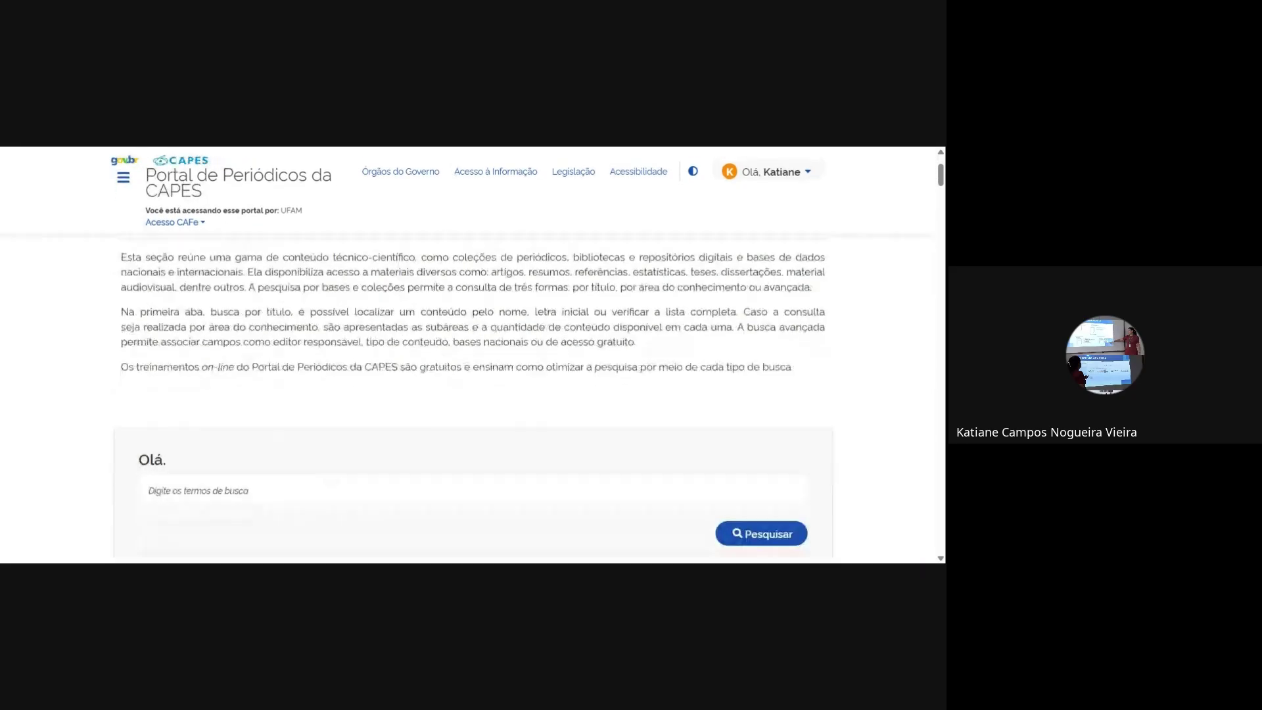
pyautogui.scroll(-1, 373, 414)
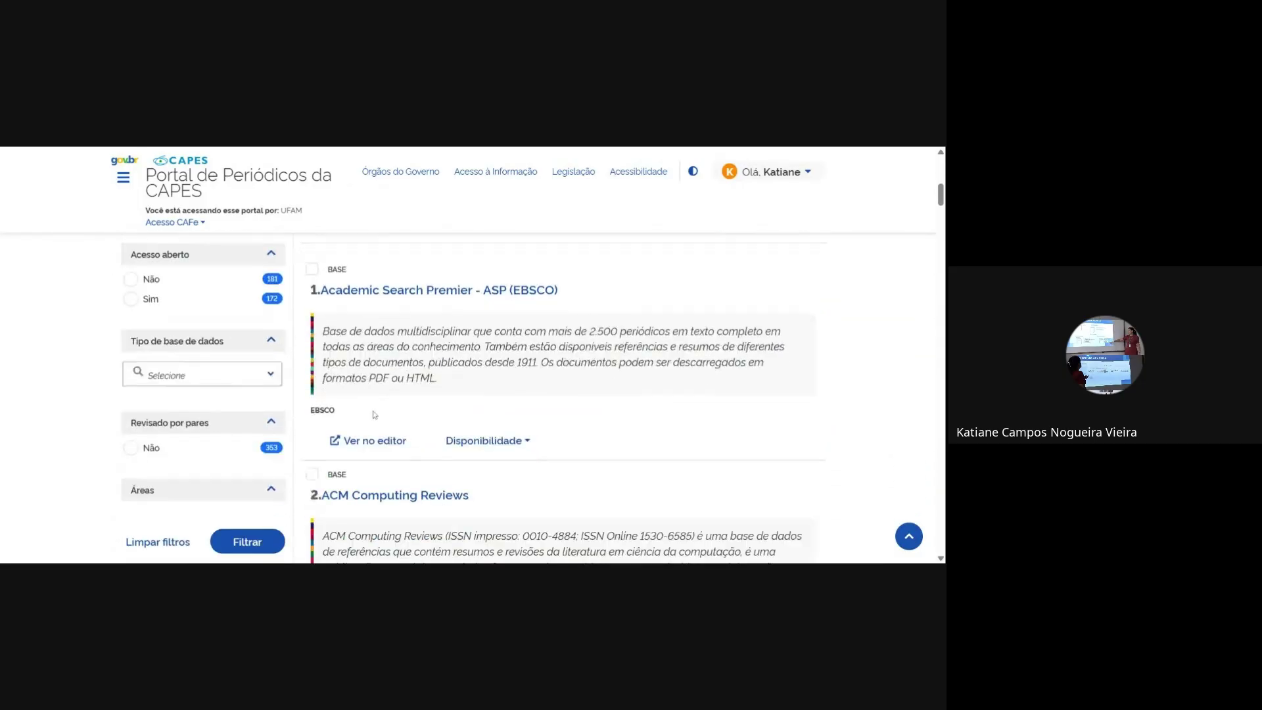
pyautogui.scroll(2, 373, 414)
pyautogui.tripleClick(373, 414)
pyautogui.scroll(-2, 374, 414)
pyautogui.scroll(-2, 373, 414)
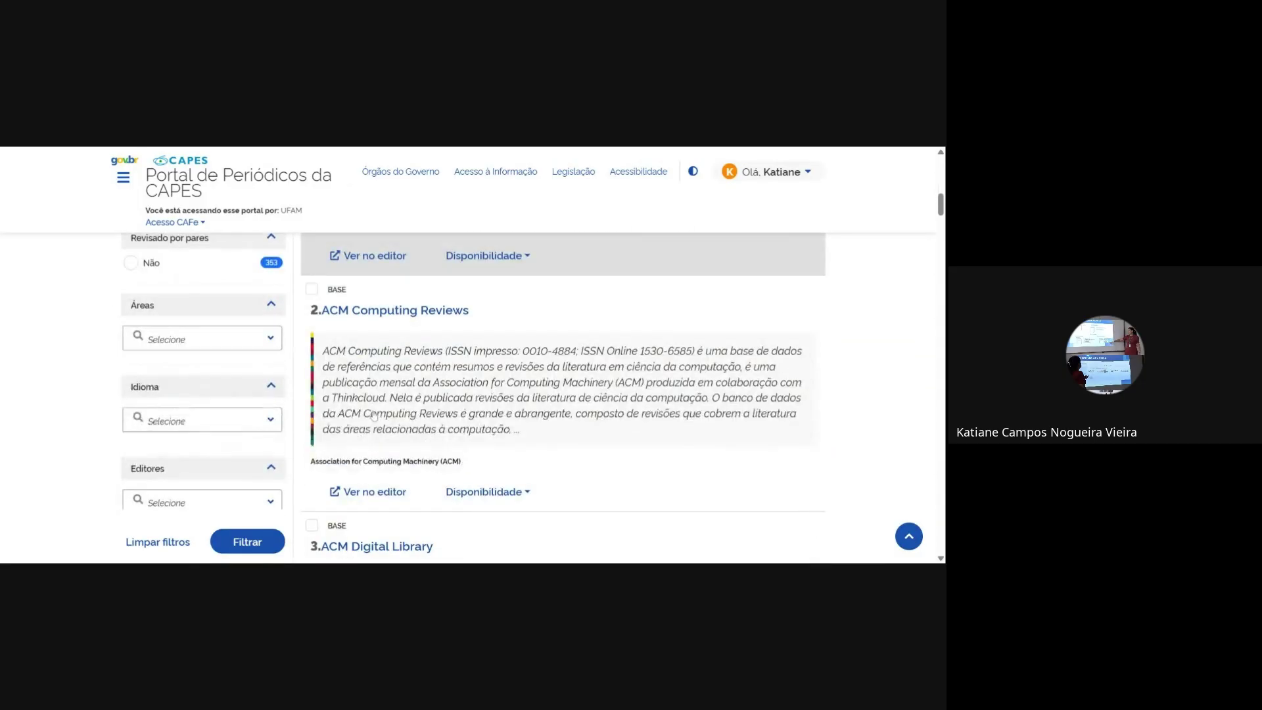
pyautogui.scroll(8, 374, 414)
pyautogui.scroll(-3, 467, 359)
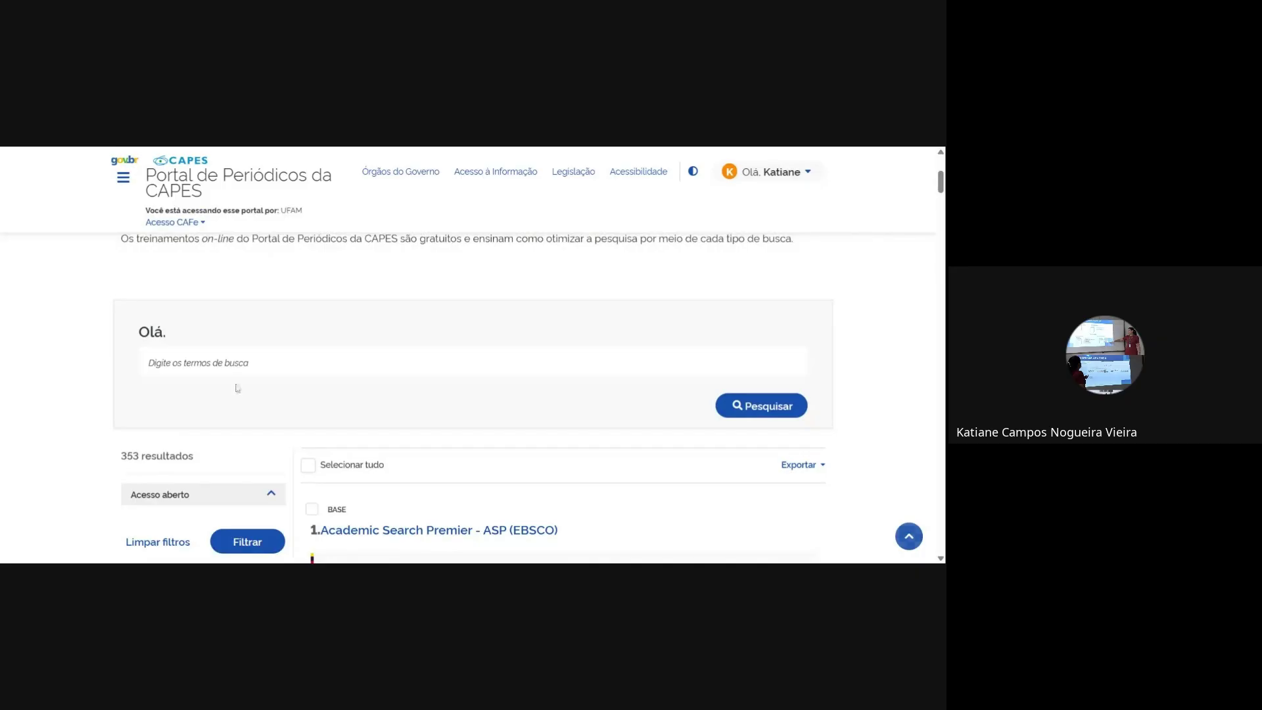
# - Search the list of databases and collections for "ebsco"
pyautogui.click(148, 362)
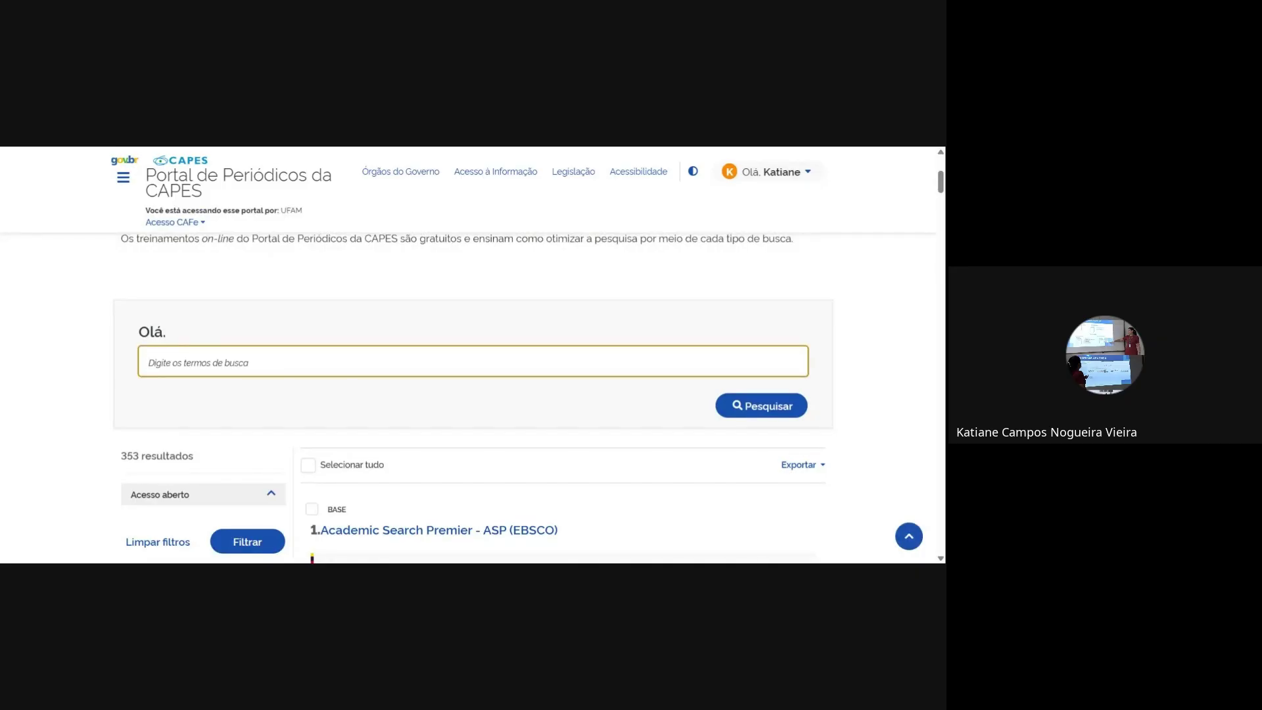
pyautogui.write('ebsci')
pyautogui.press('BackSpace')
pyautogui.write('o')
pyautogui.press('Return')
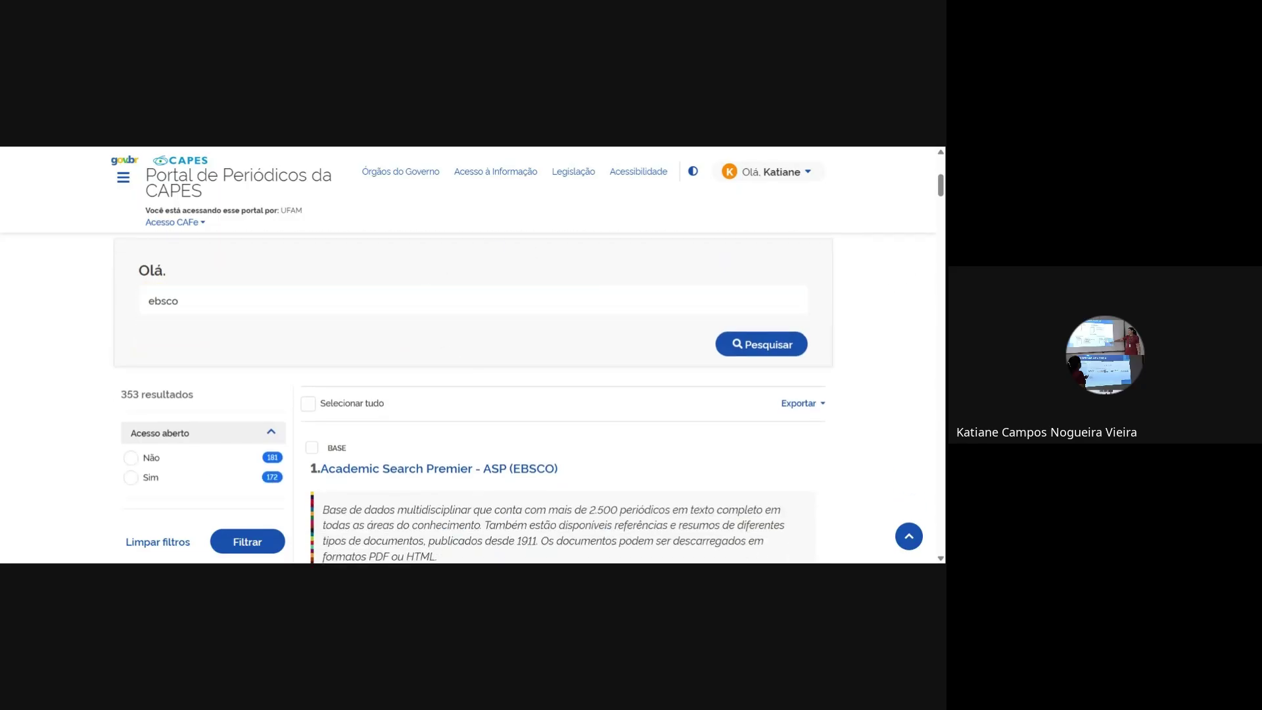
pyautogui.click(761, 344)
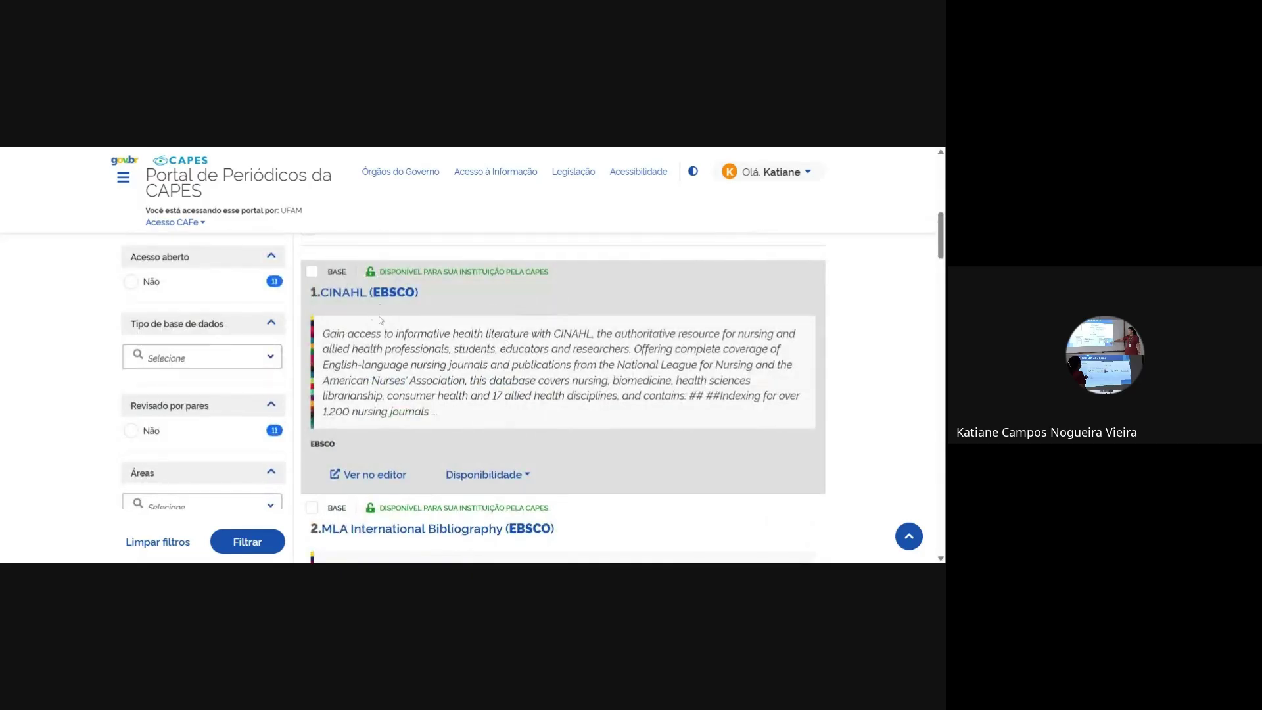
# - Examine the EBSCO search results, including the CINAHL entry and its availability note, and compare them with the search term
pyautogui.scroll(-2, 488, 392)
pyautogui.scroll(-6, 488, 392)
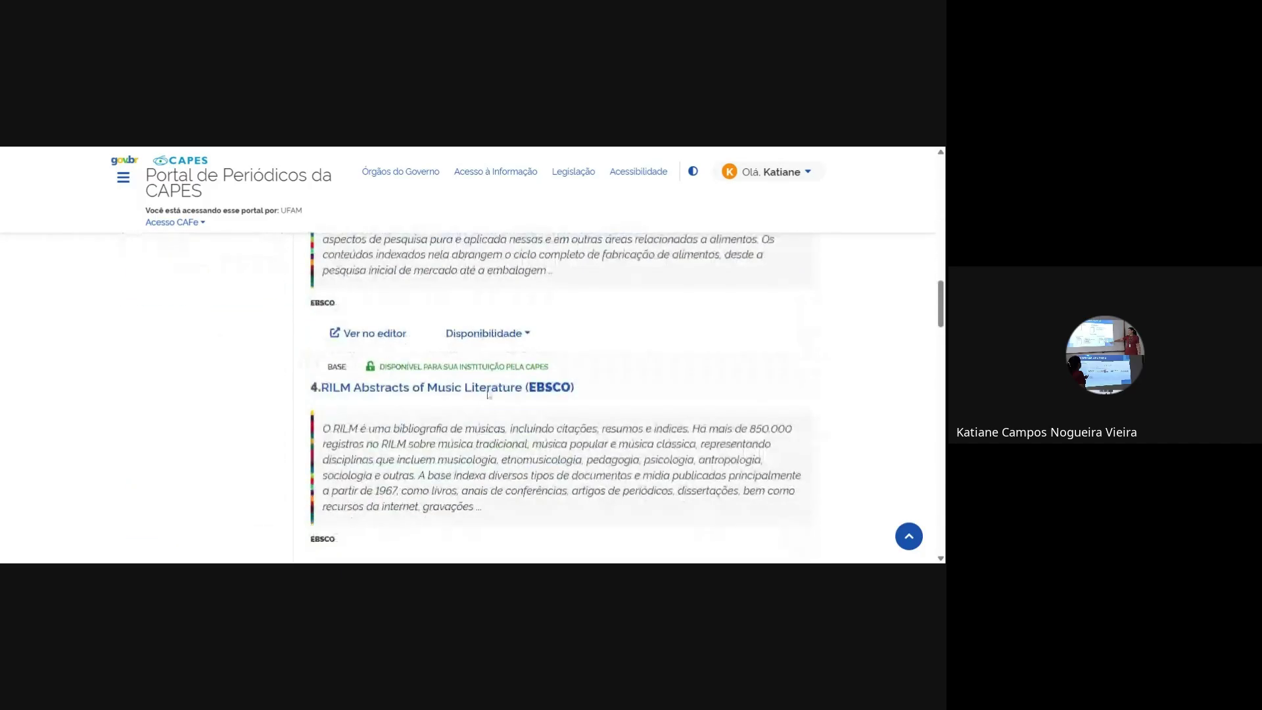
pyautogui.scroll(4, 489, 395)
pyautogui.scroll(5, 489, 395)
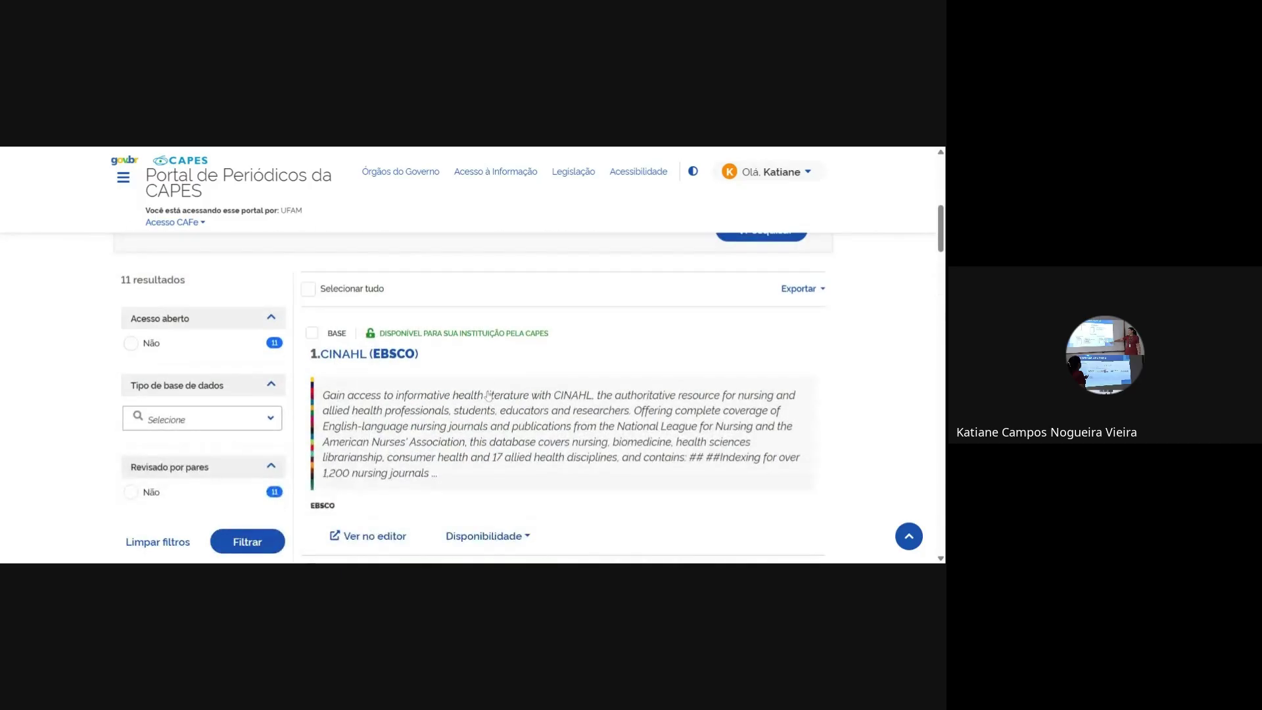
pyautogui.scroll(-2, 488, 395)
pyautogui.scroll(2, 489, 395)
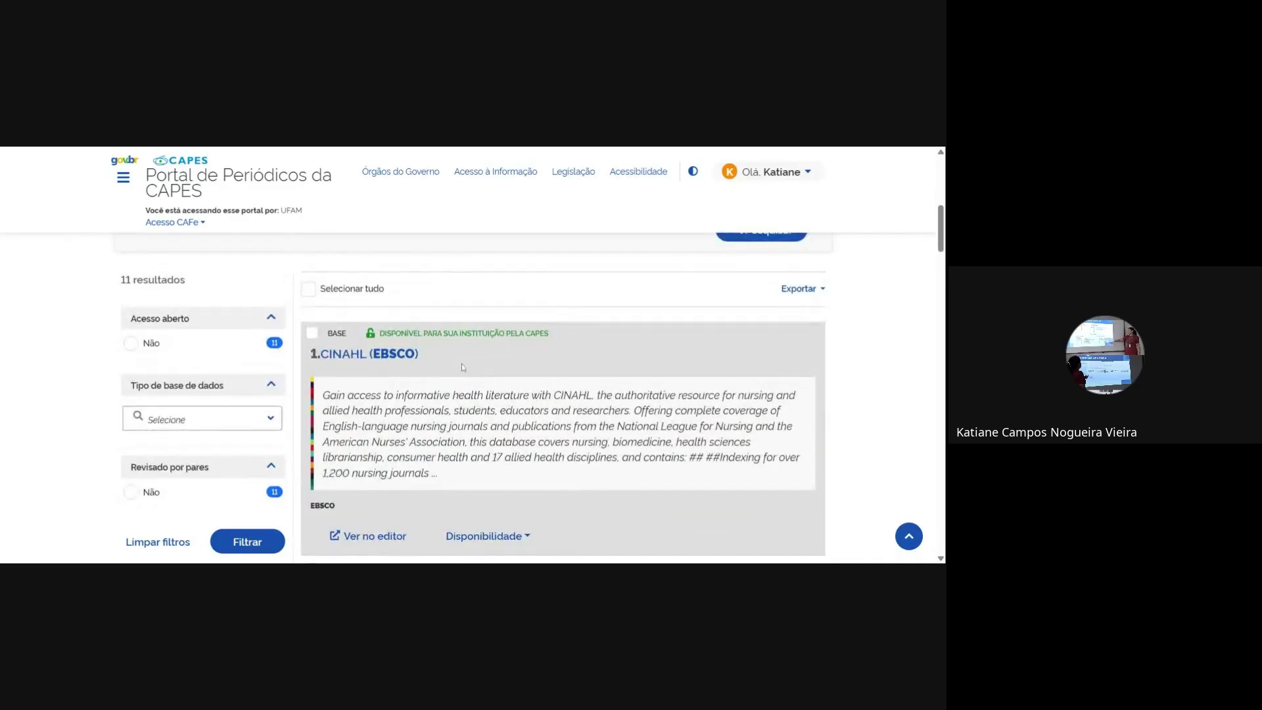
pyautogui.scroll(-3, 462, 366)
pyautogui.scroll(3, 464, 367)
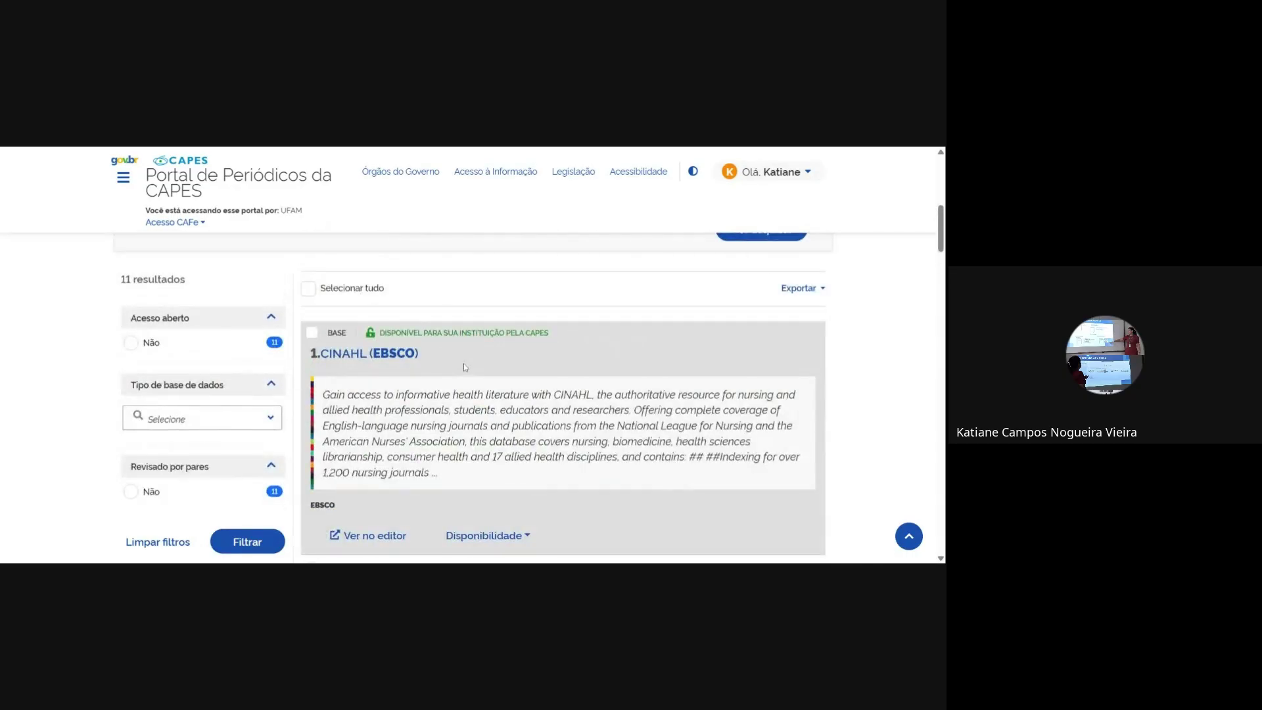
pyautogui.scroll(-2, 464, 364)
pyautogui.scroll(1, 463, 364)
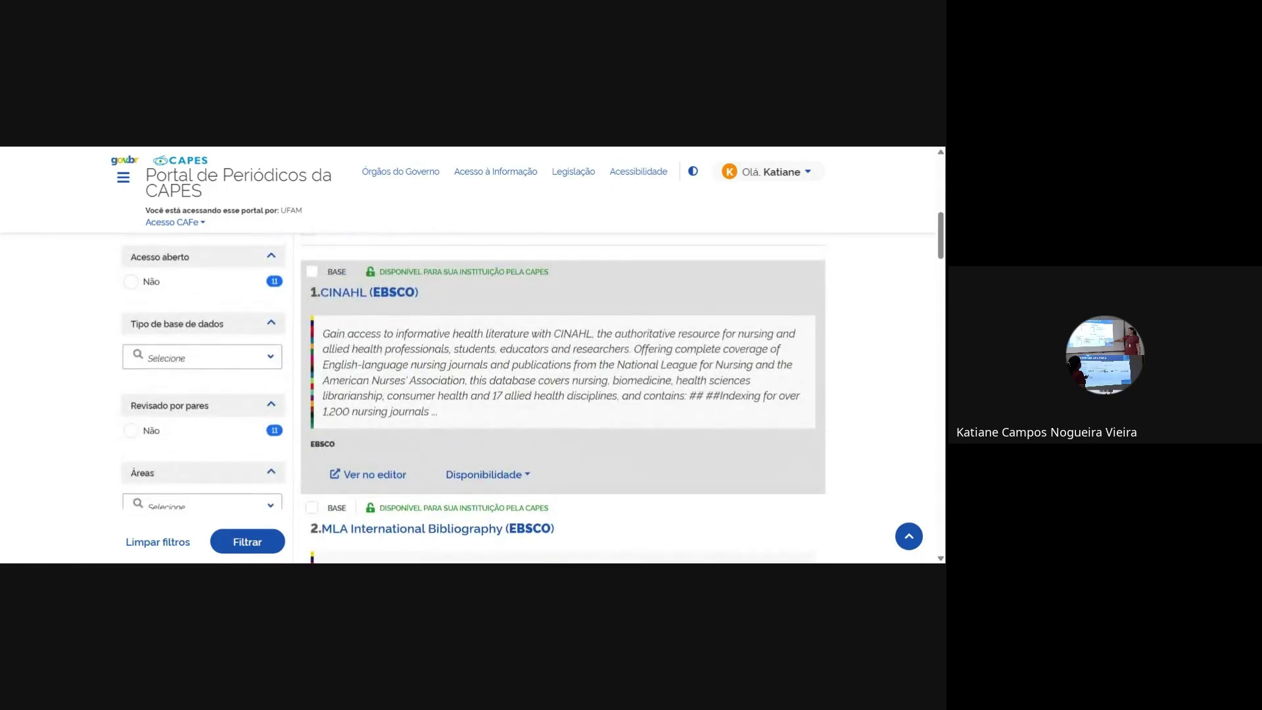
pyautogui.scroll(4, 394, 316)
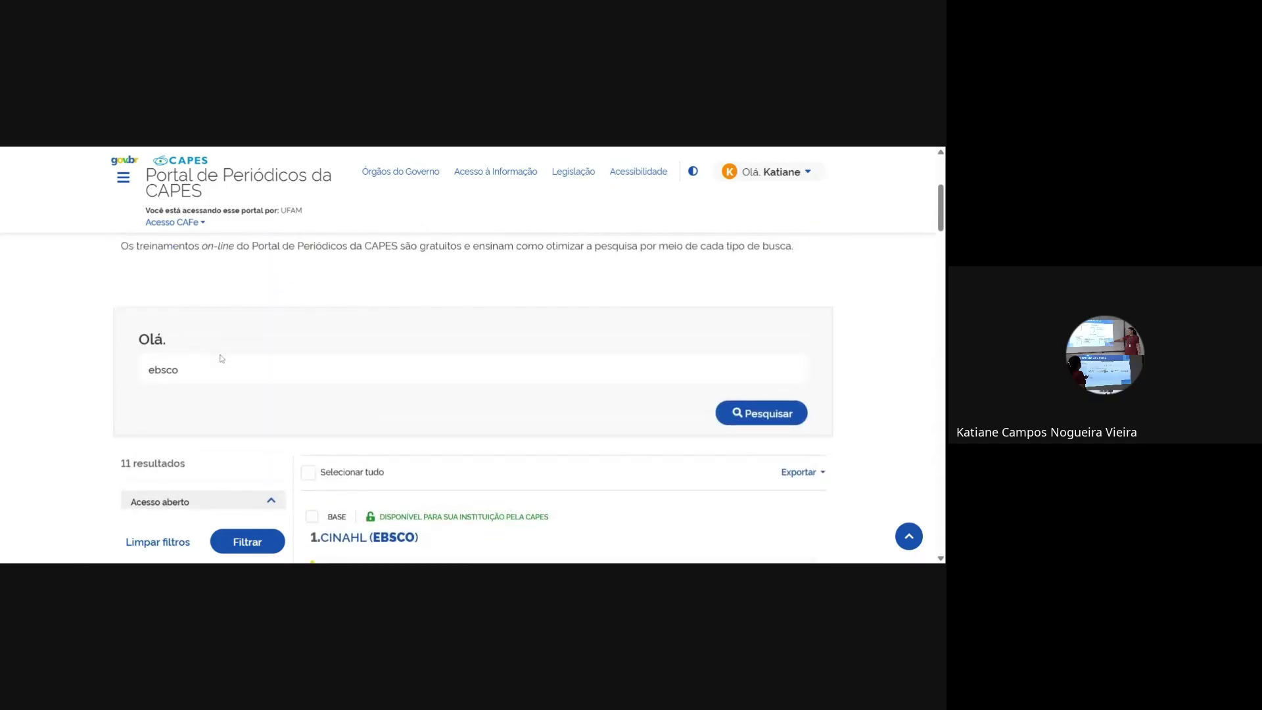
pyautogui.scroll(-3, 221, 358)
pyautogui.scroll(2, 252, 350)
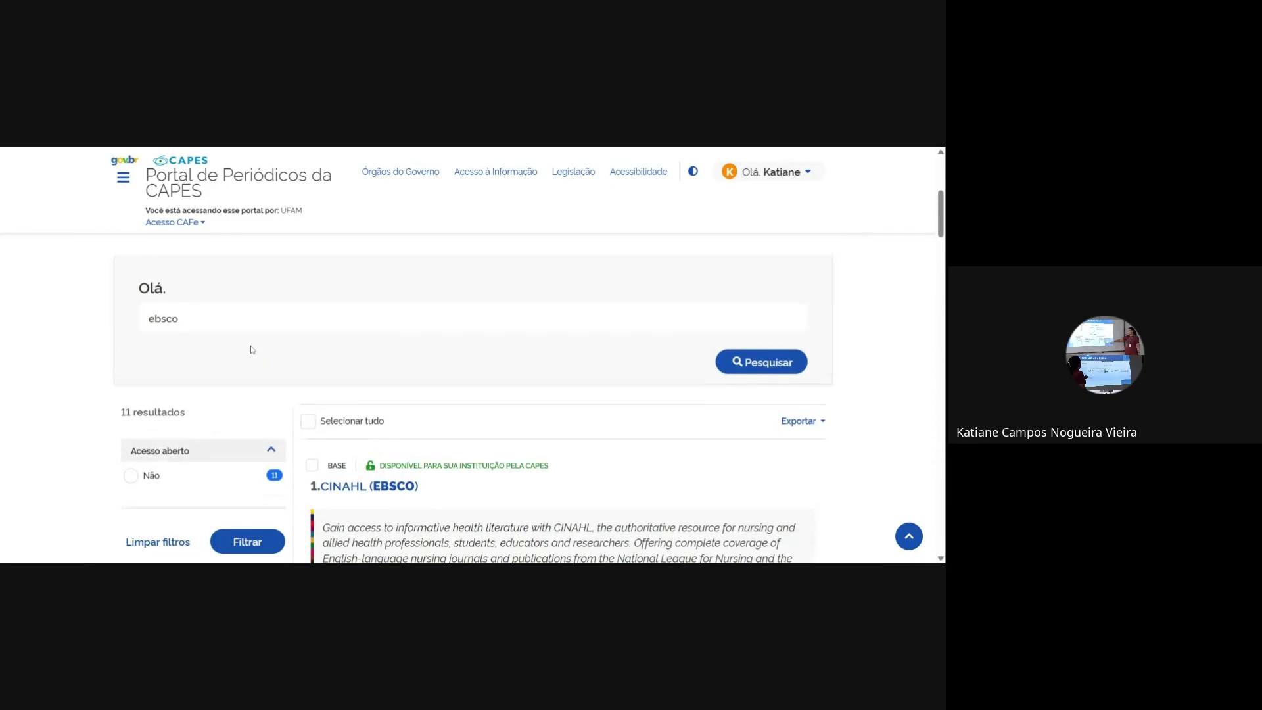
# - Highlight the search term ebsco, leave the search results and return to the complete list of databases and collections
pyautogui.scroll(2, 252, 350)
pyautogui.doubleClick(163, 430)
pyautogui.scroll(-2, 343, 375)
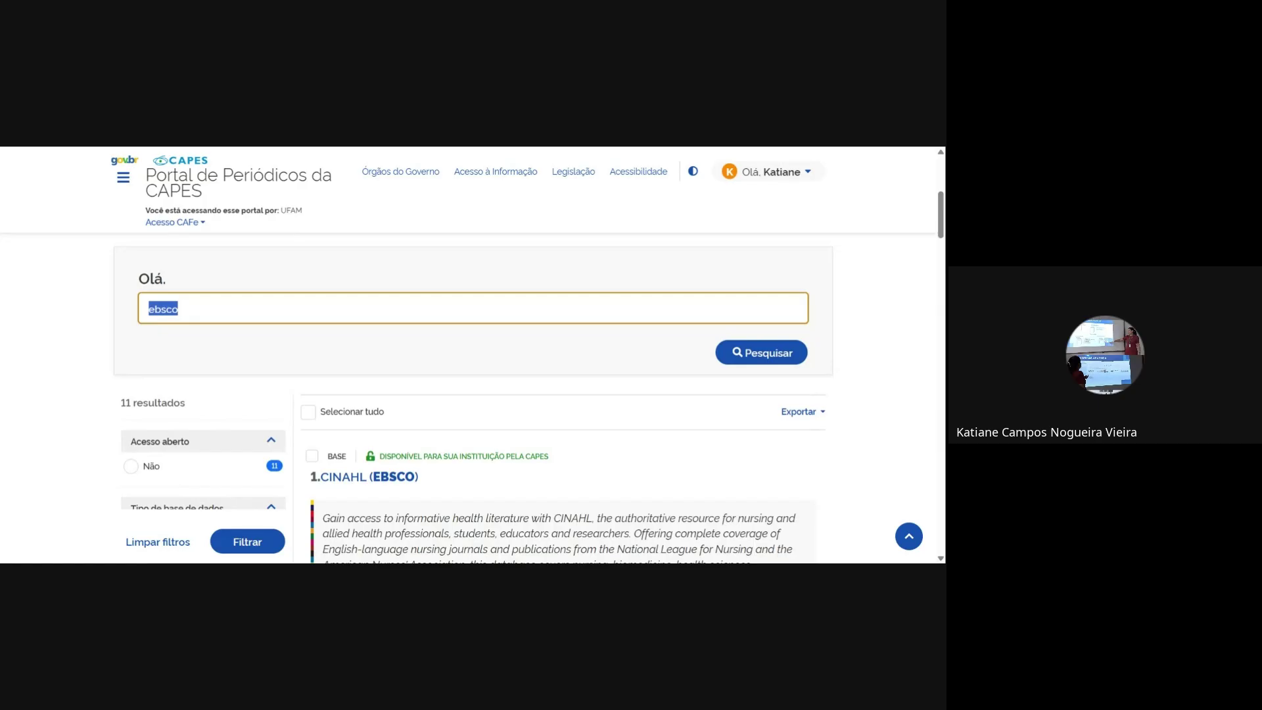
pyautogui.hotkey('alt', 'Left')
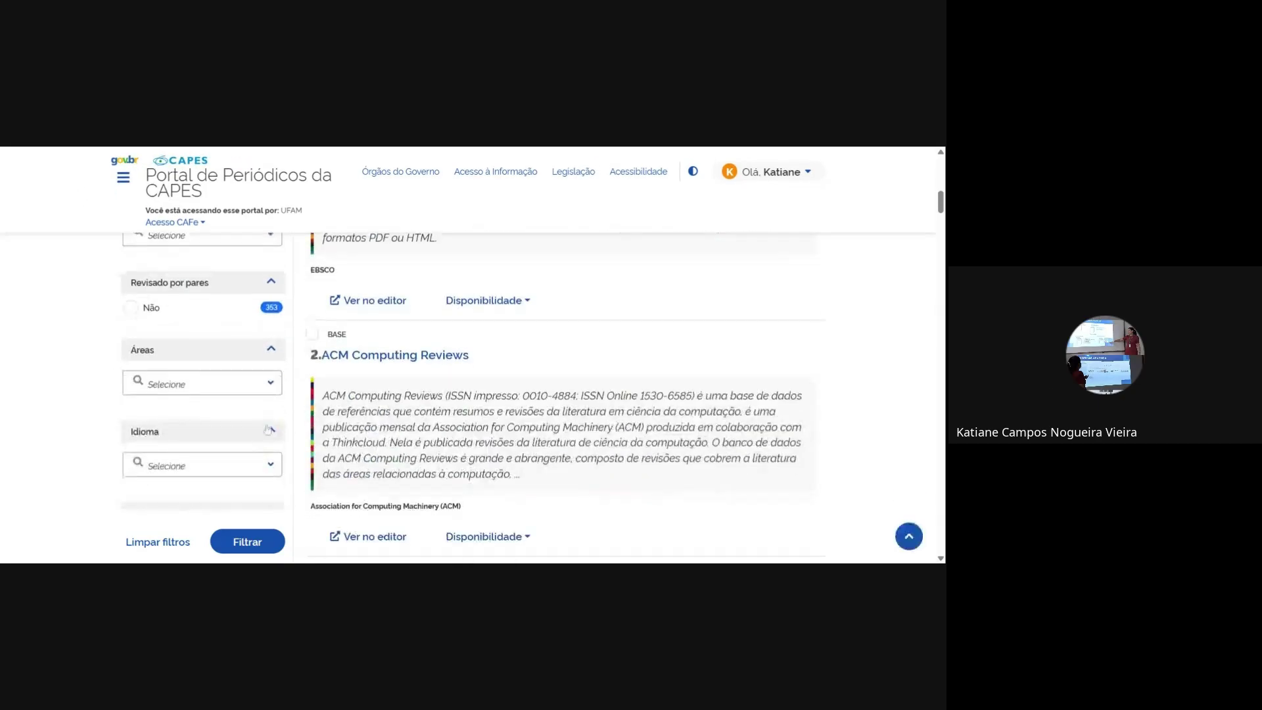
pyautogui.hotkey('alt', 'Left')
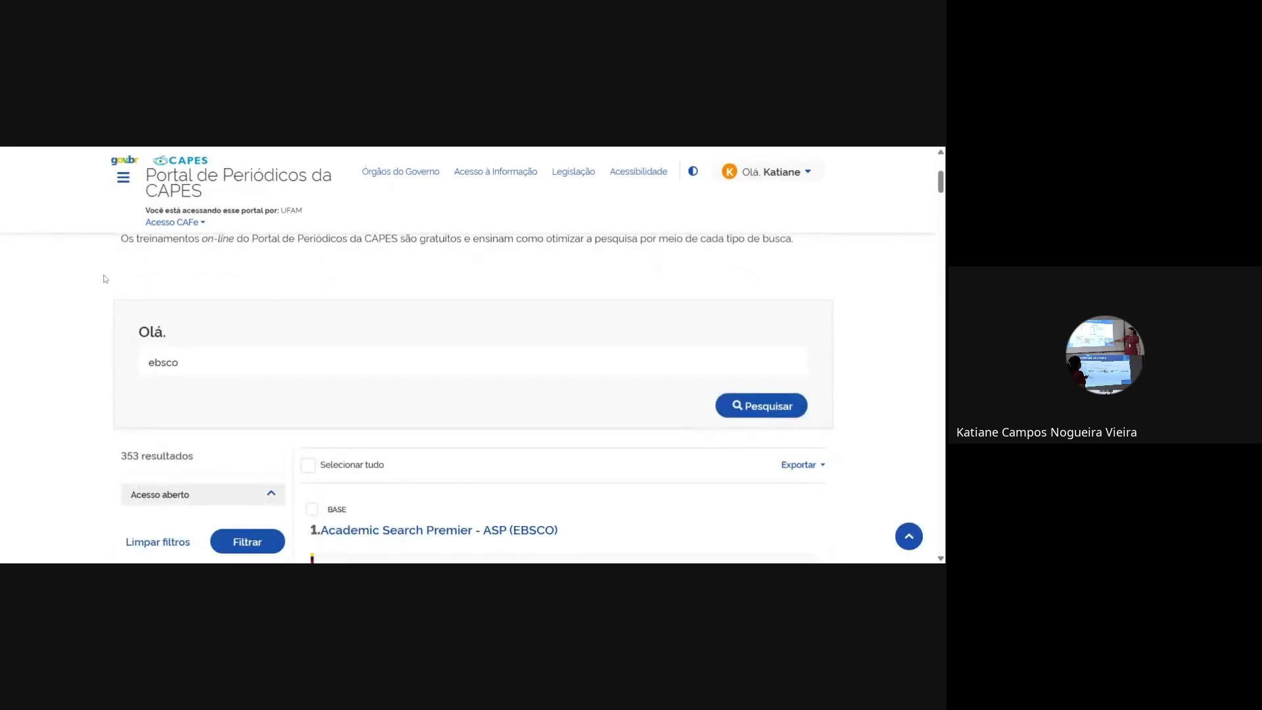
pyautogui.hotkey('alt', 'Left')
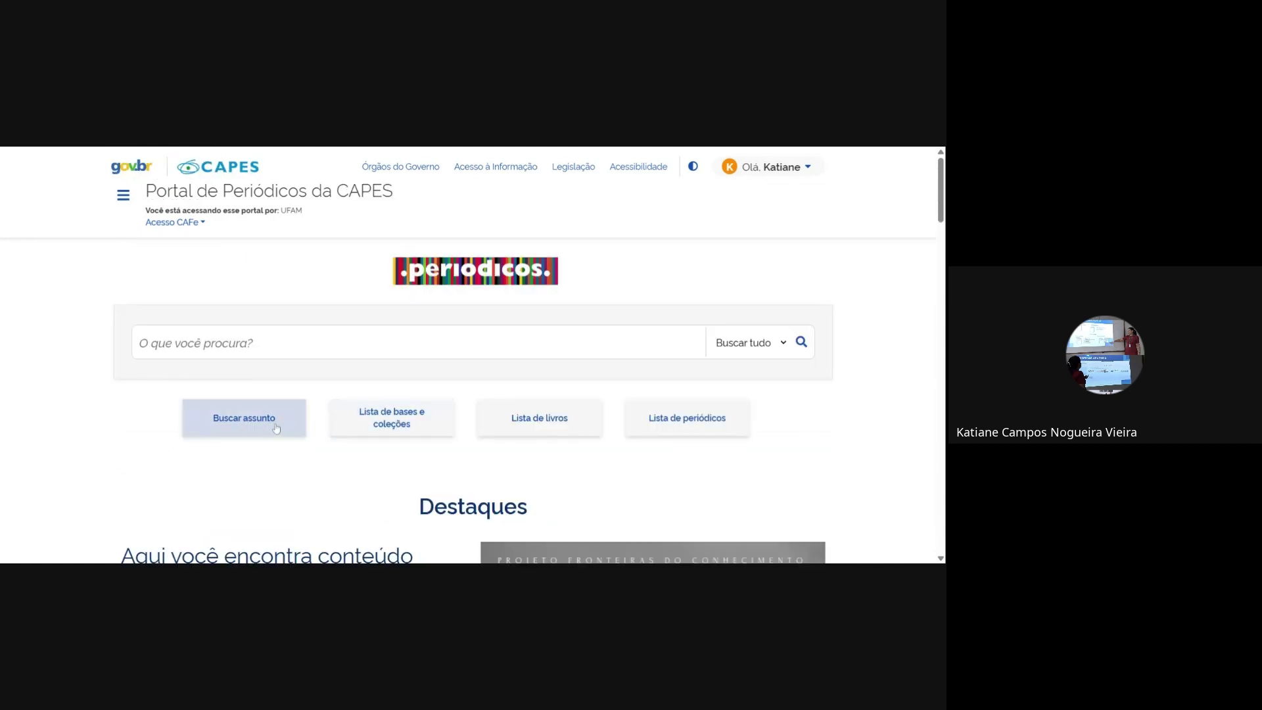
pyautogui.hotkey('alt', 'Right')
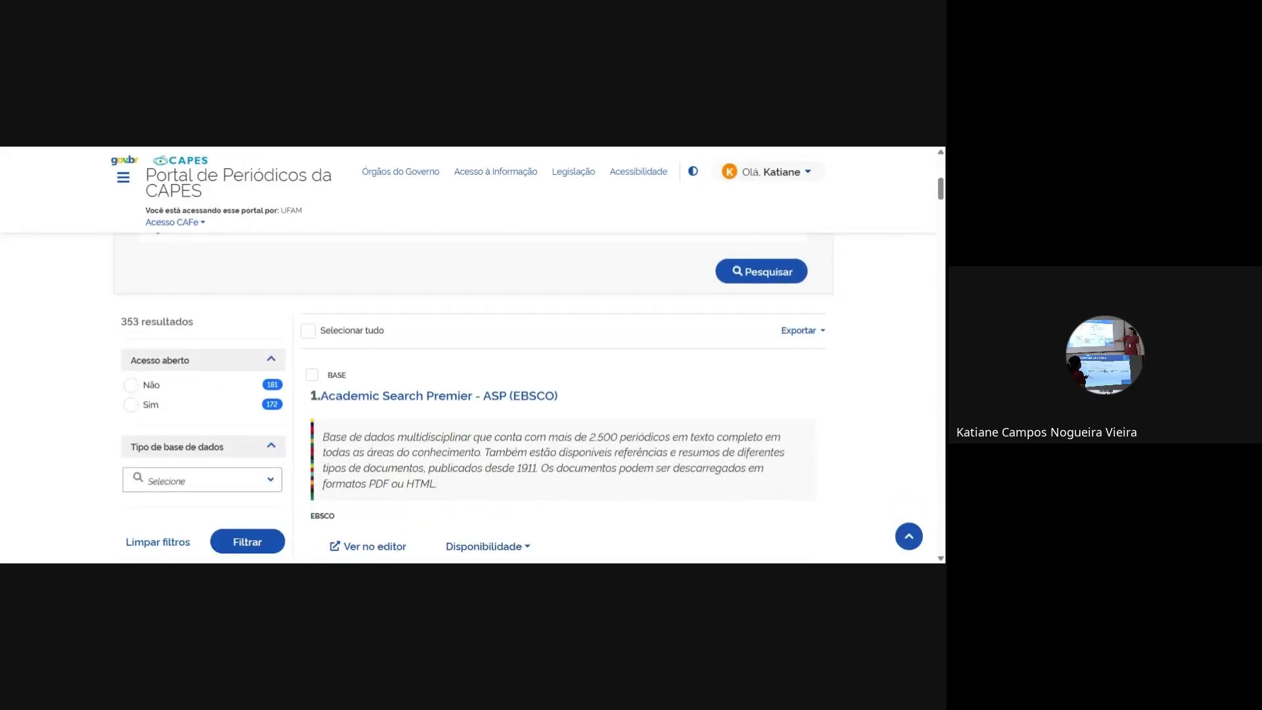
# - Highlight the total number of databases in the full list and examine the Acesso aberto filter options
pyautogui.moveTo(197, 325); pyautogui.dragTo(111, 326)
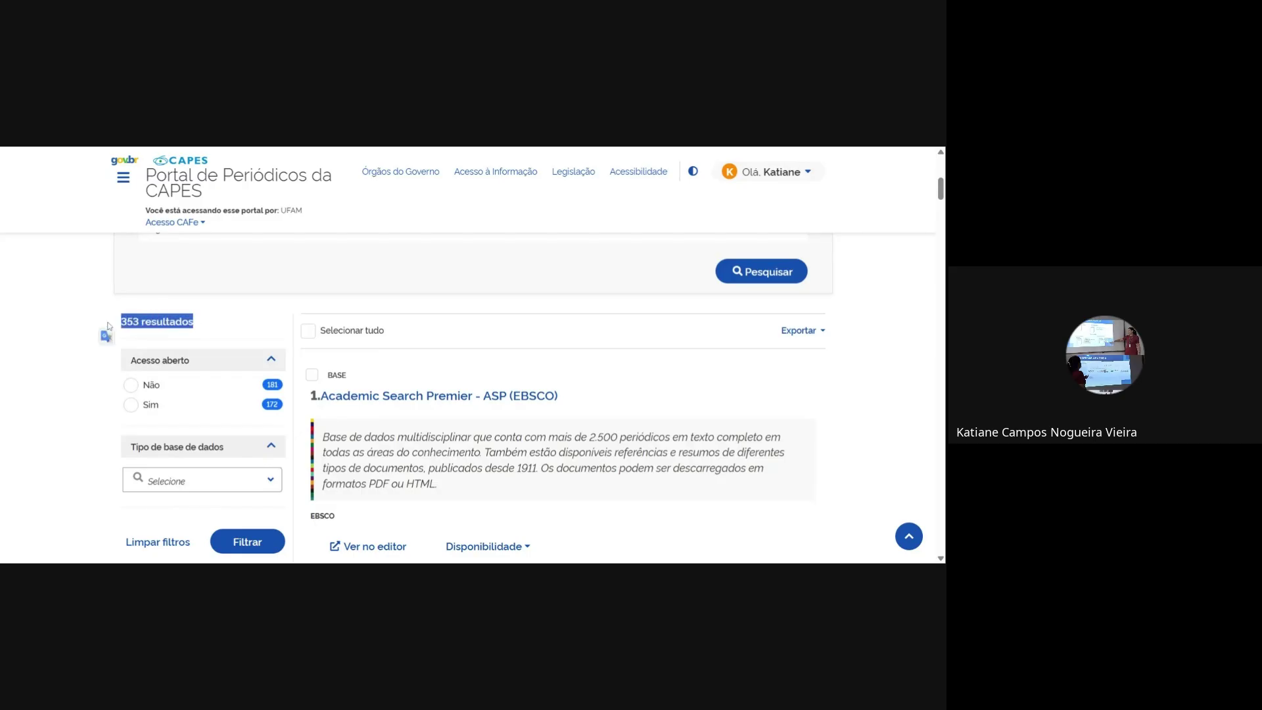
pyautogui.click(207, 328)
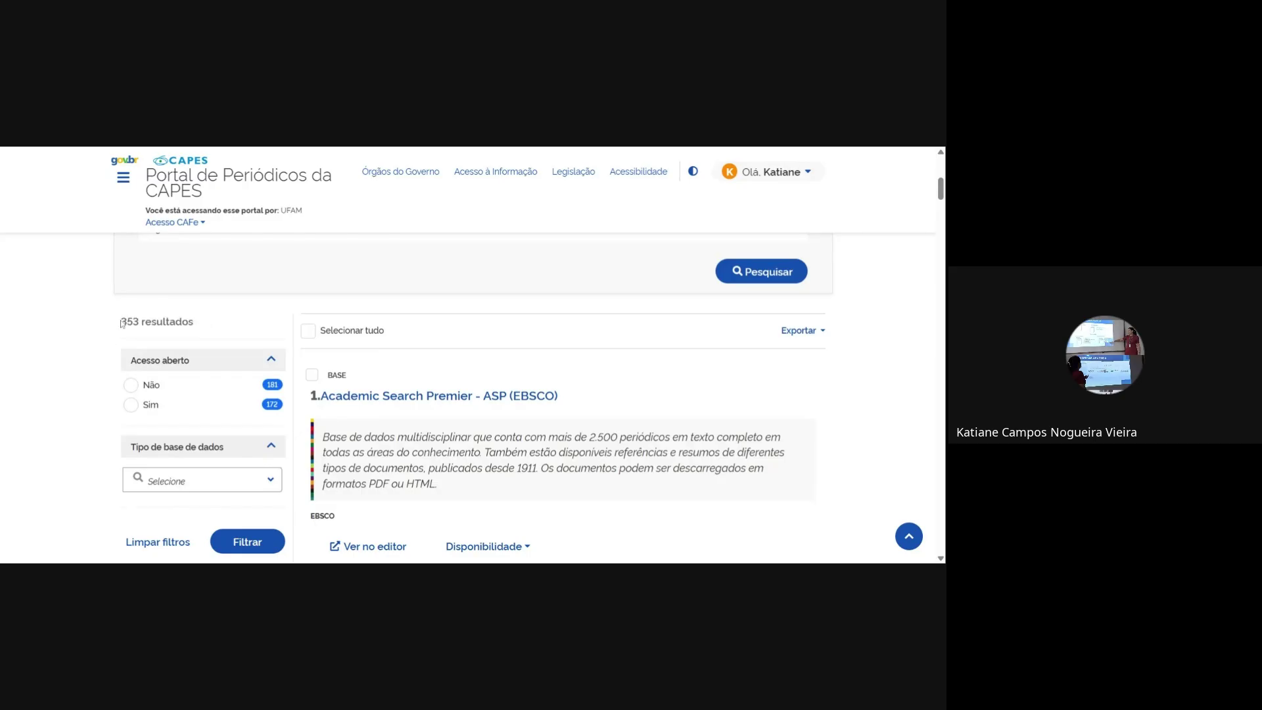
pyautogui.moveTo(127, 322)
pyautogui.mouseDown()
pyautogui.moveTo(140, 322)
pyautogui.moveTo(112, 326)
pyautogui.mouseUp()
pyautogui.scroll(-1, 322, 353)
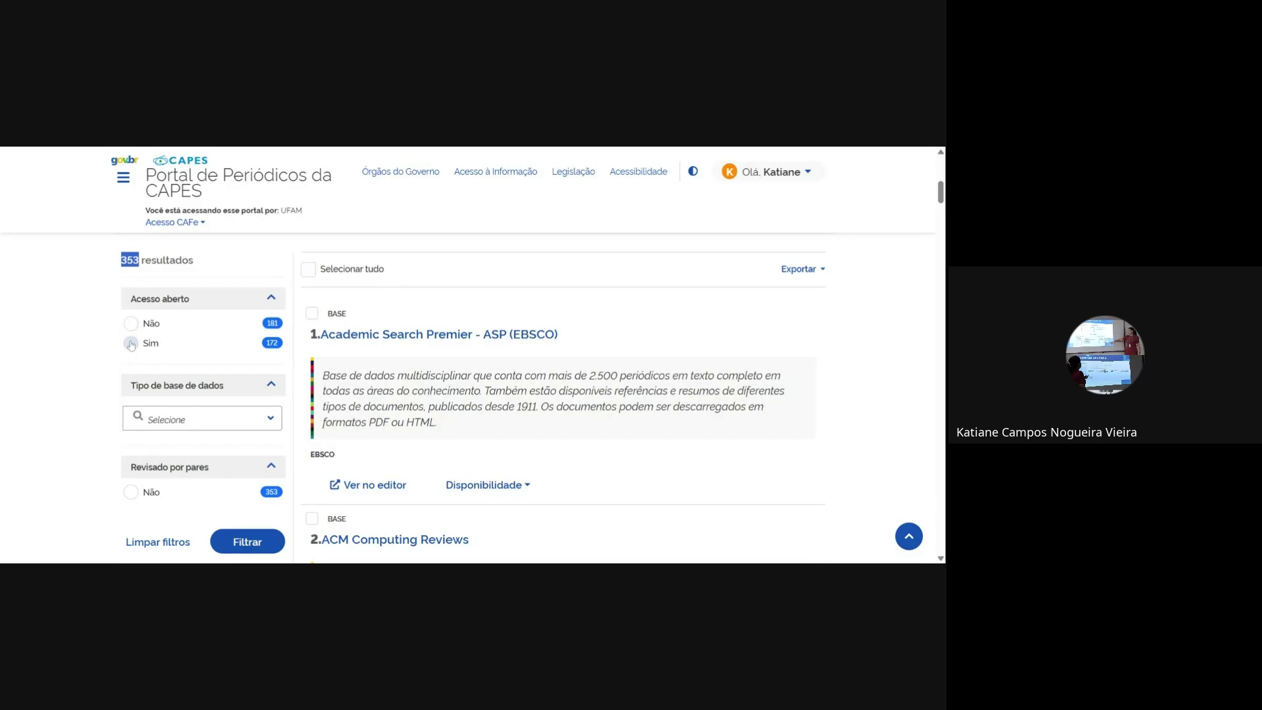
# - Expand the Tipo de base de dados filter, look through all its database types and collapse it without selecting any
pyautogui.scroll(-1, 197, 419)
pyautogui.click(197, 357)
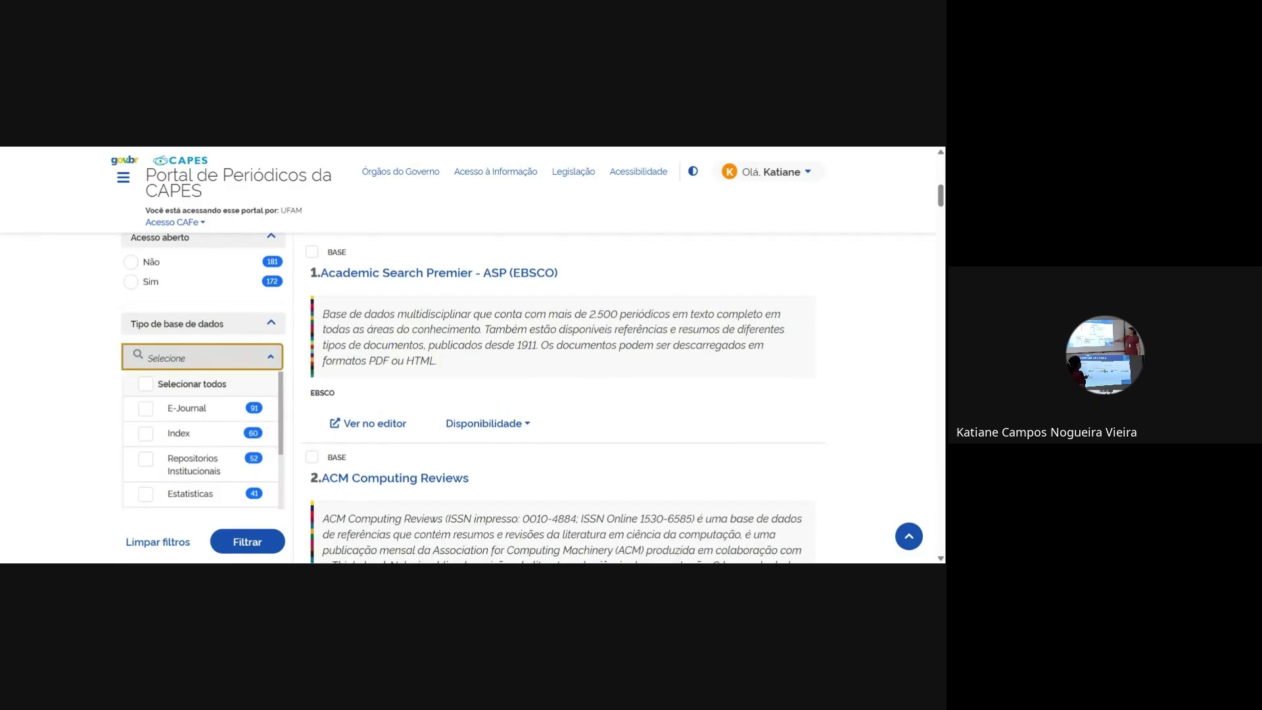
pyautogui.scroll(-1, 473, 398)
pyautogui.scroll(-1, 252, 359)
pyautogui.scroll(1, 252, 359)
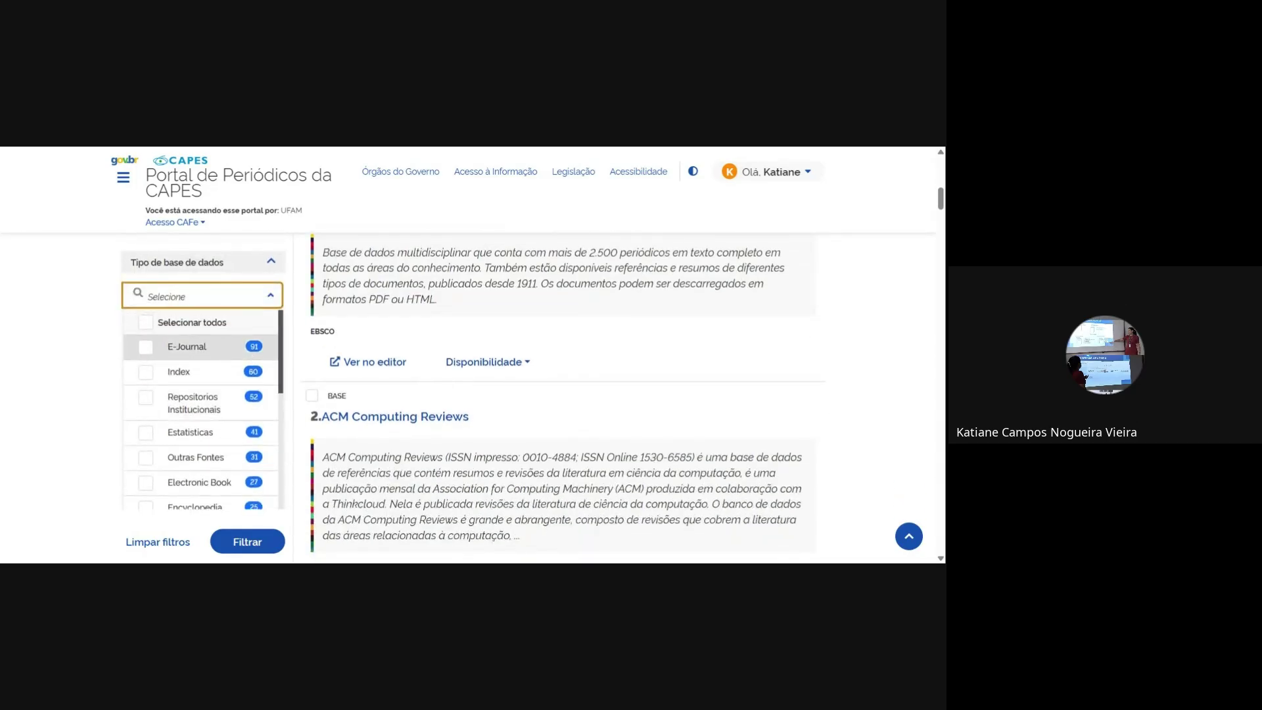
pyautogui.scroll(-7, 252, 358)
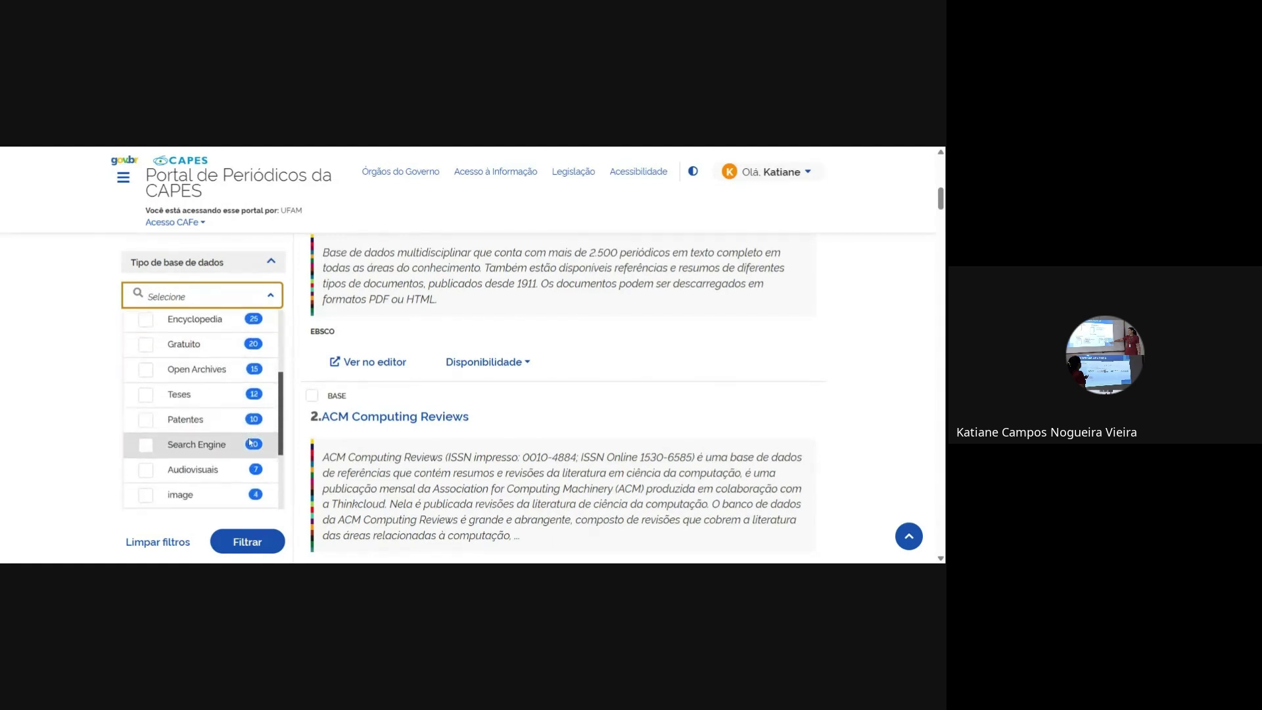
pyautogui.scroll(-4, 252, 441)
pyautogui.scroll(-4, 250, 440)
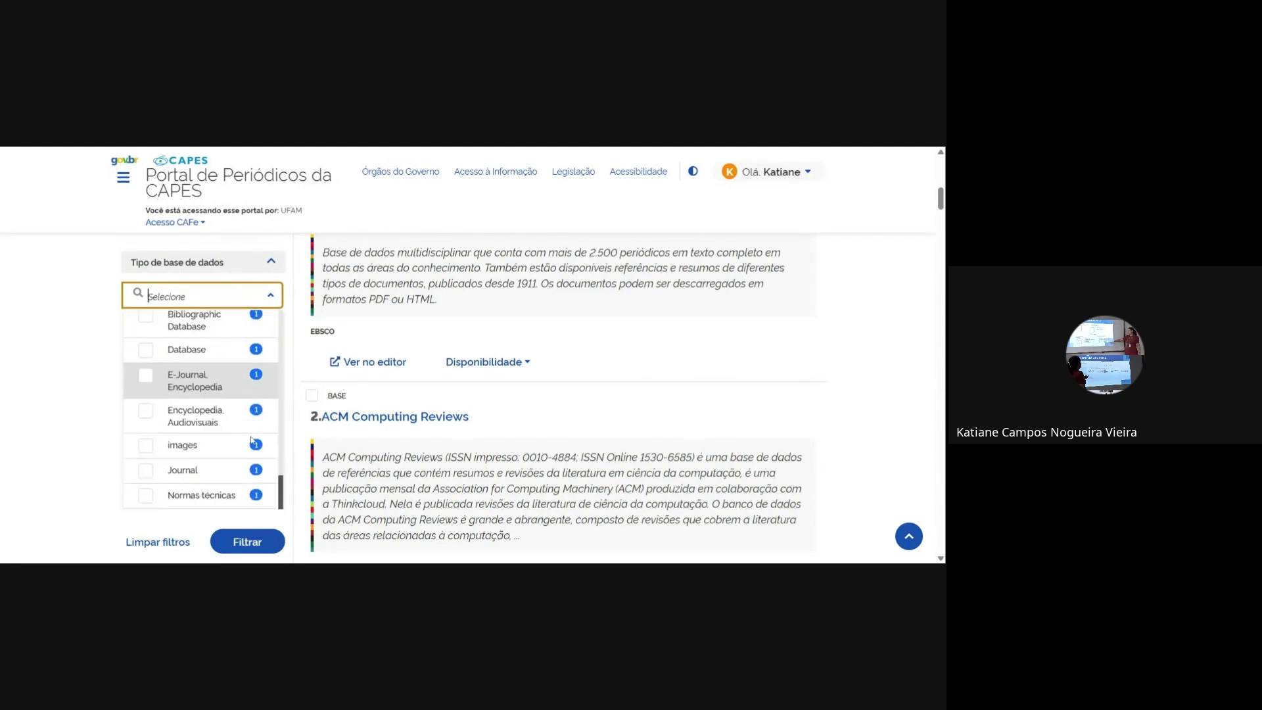
pyautogui.scroll(10, 251, 440)
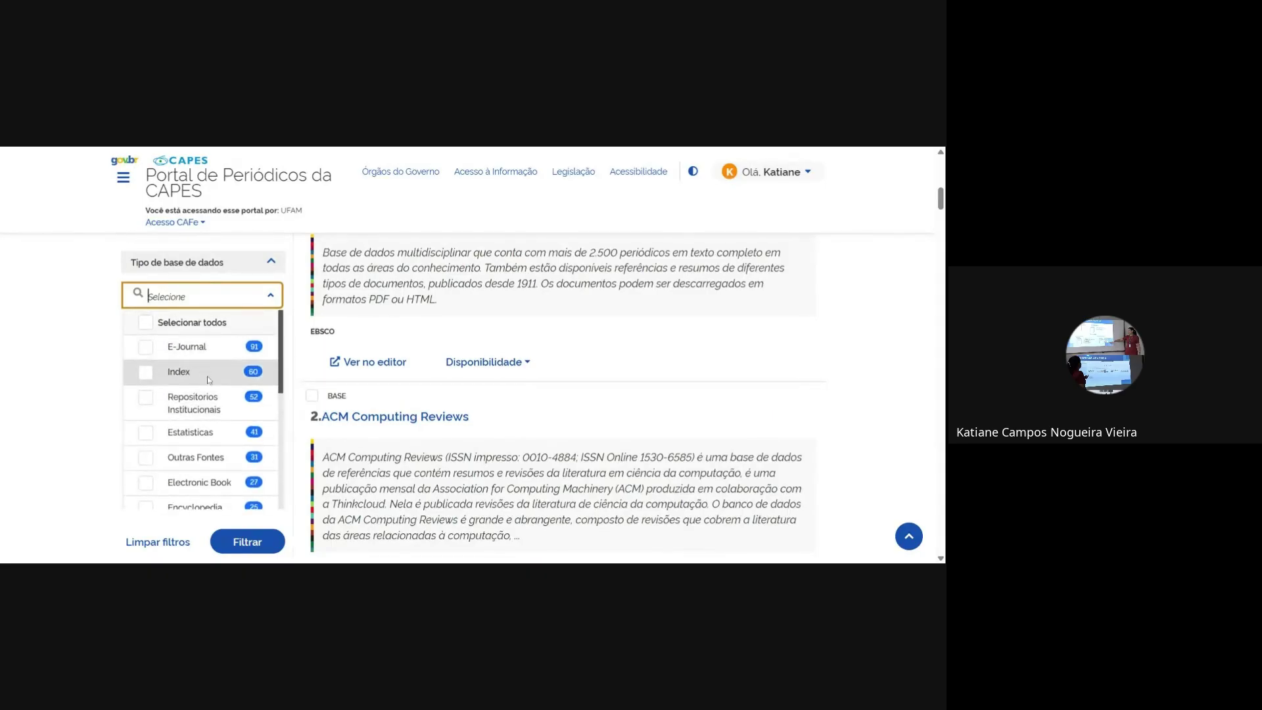
pyautogui.scroll(-3, 213, 390)
pyautogui.scroll(3, 213, 389)
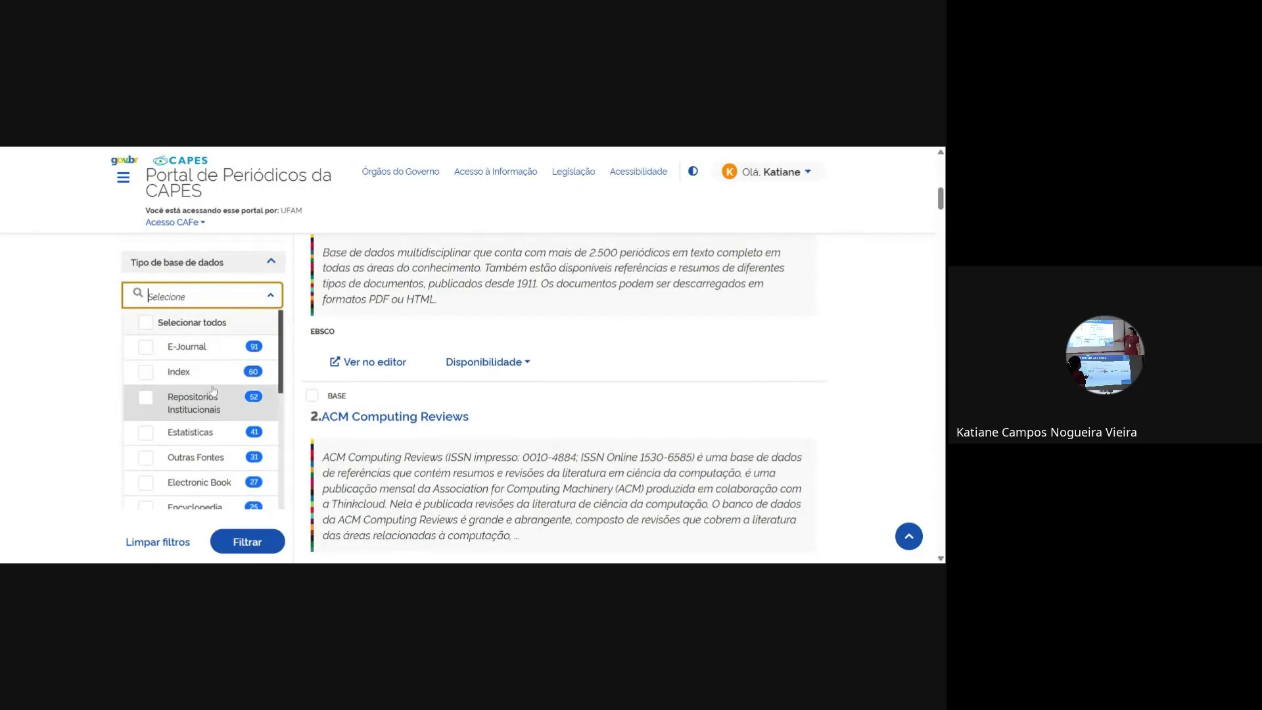
pyautogui.scroll(-1, 213, 390)
pyautogui.scroll(-1, 213, 390)
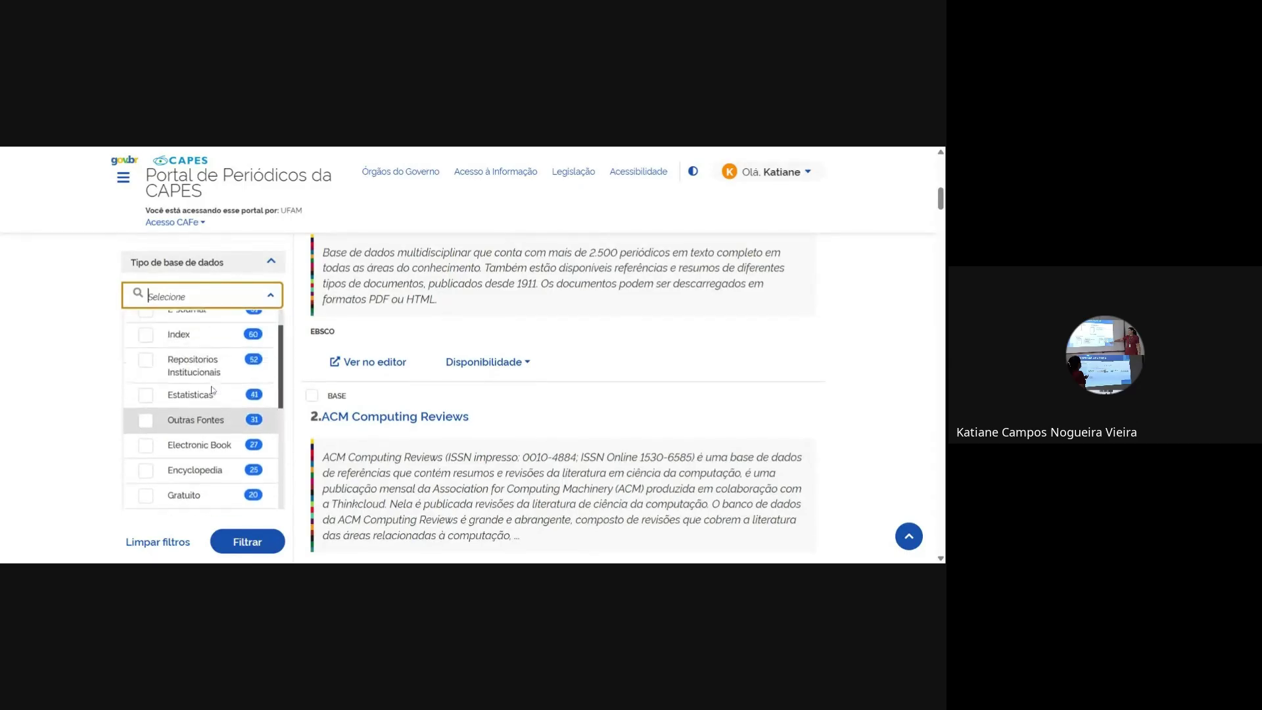
pyautogui.scroll(1, 211, 389)
pyautogui.scroll(-1, 211, 390)
pyautogui.scroll(-4, 211, 390)
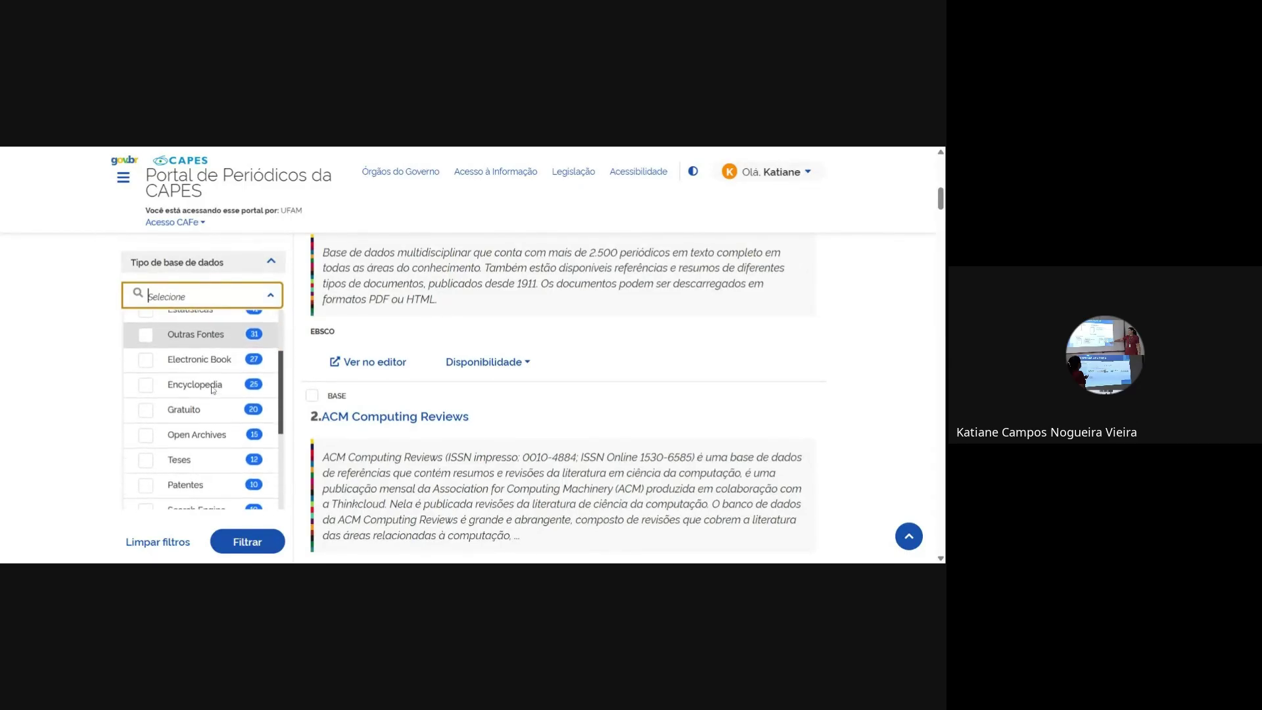
pyautogui.scroll(-4, 213, 390)
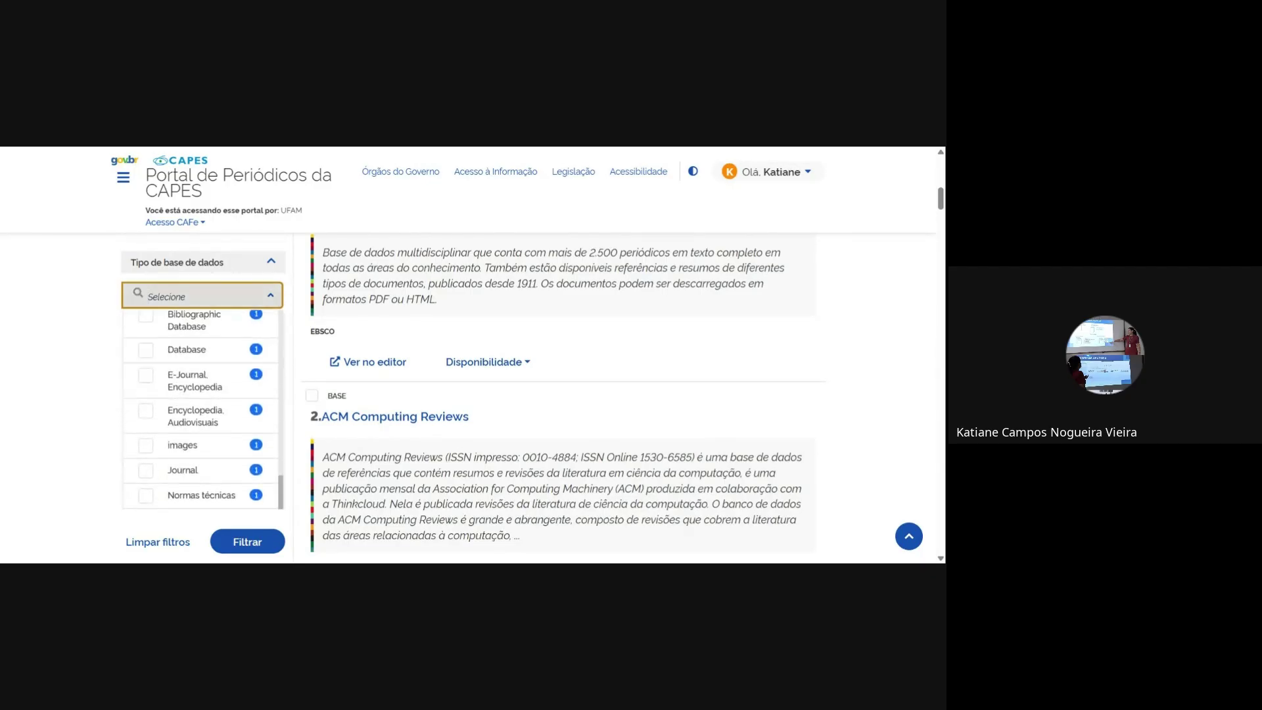
pyautogui.click(271, 297)
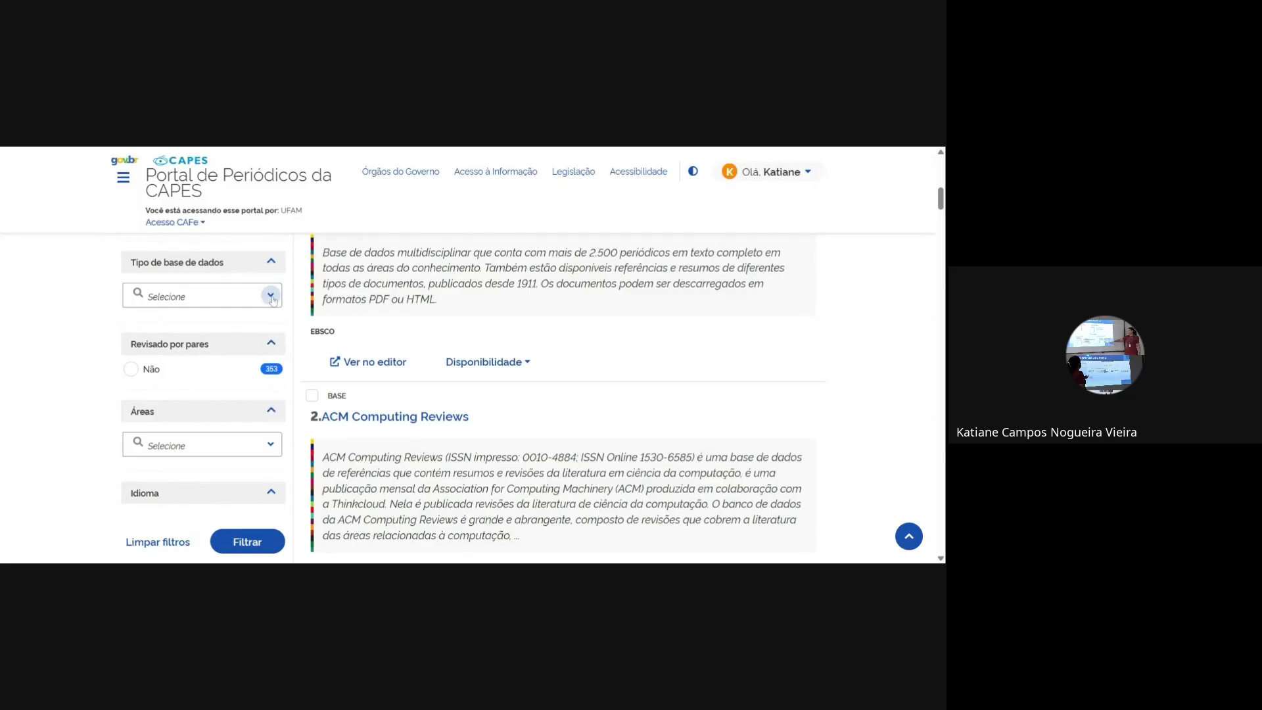
# - Filter the database list by the area Ciências Ambientais and highlight the number of filtered results
pyautogui.scroll(-1, 216, 390)
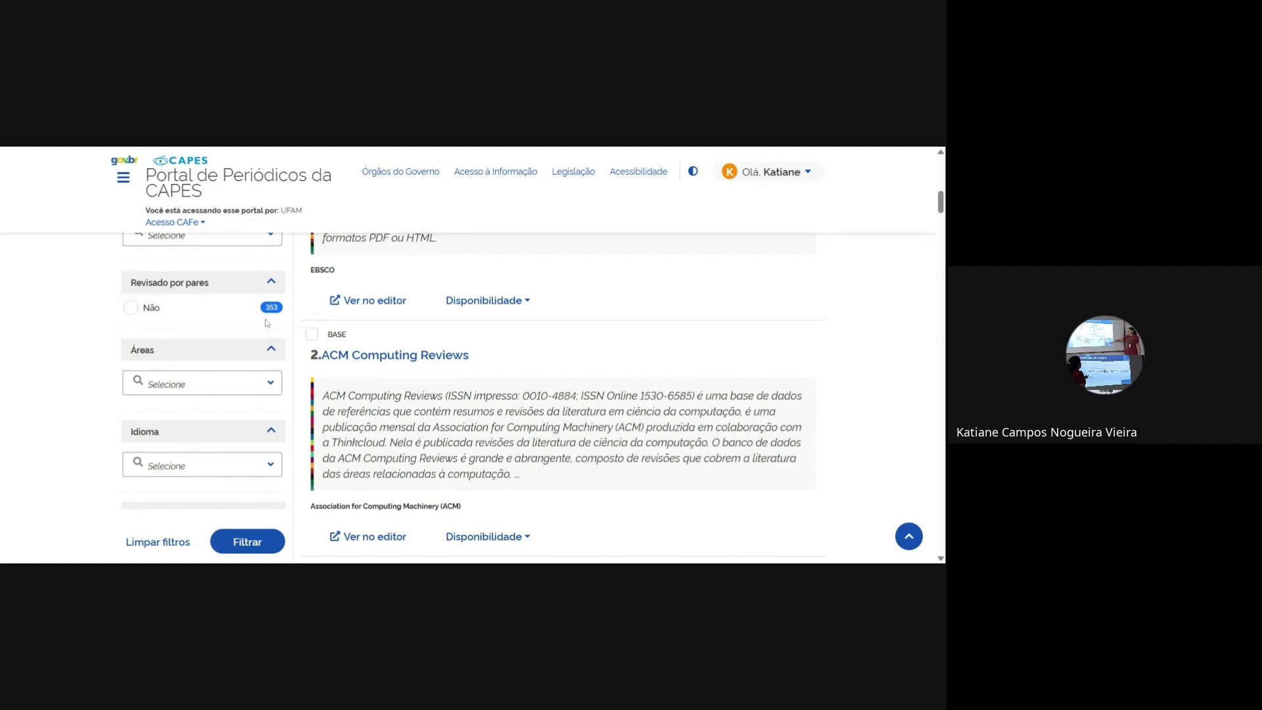
pyautogui.scroll(-1, 223, 371)
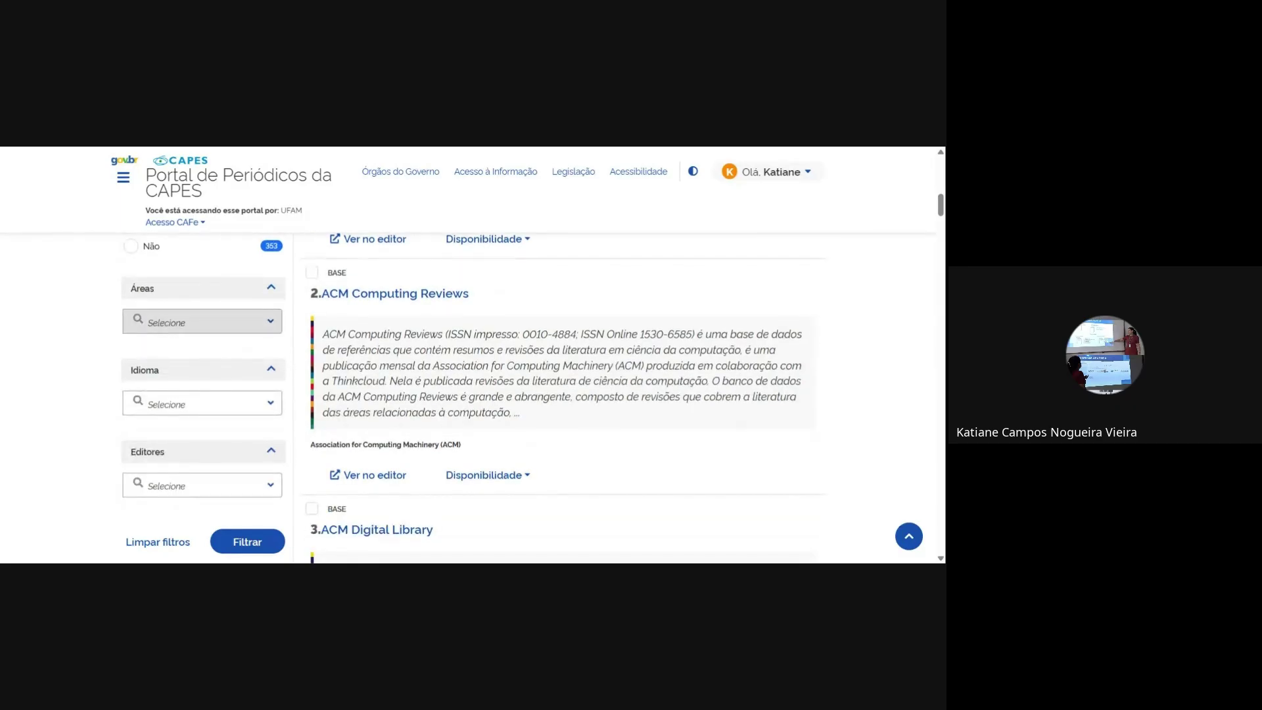
pyautogui.click(269, 323)
pyautogui.scroll(-1, 268, 329)
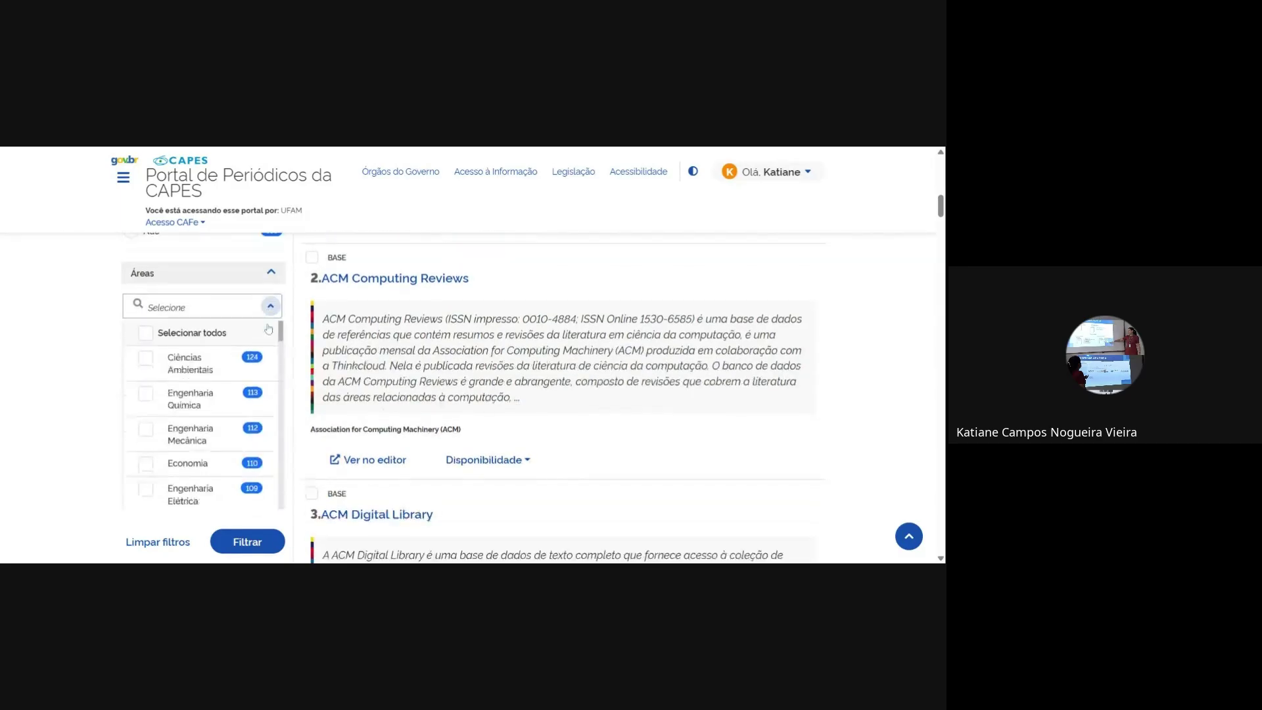
pyautogui.scroll(-3, 268, 327)
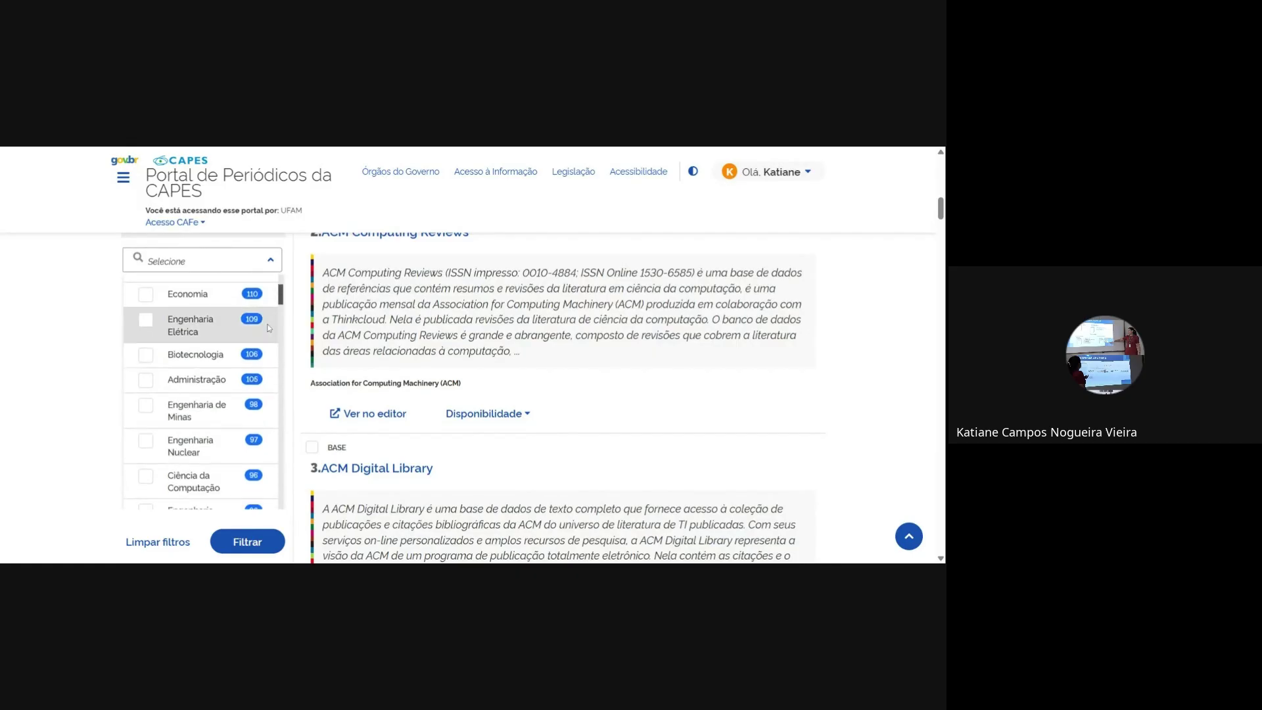
pyautogui.scroll(3, 269, 328)
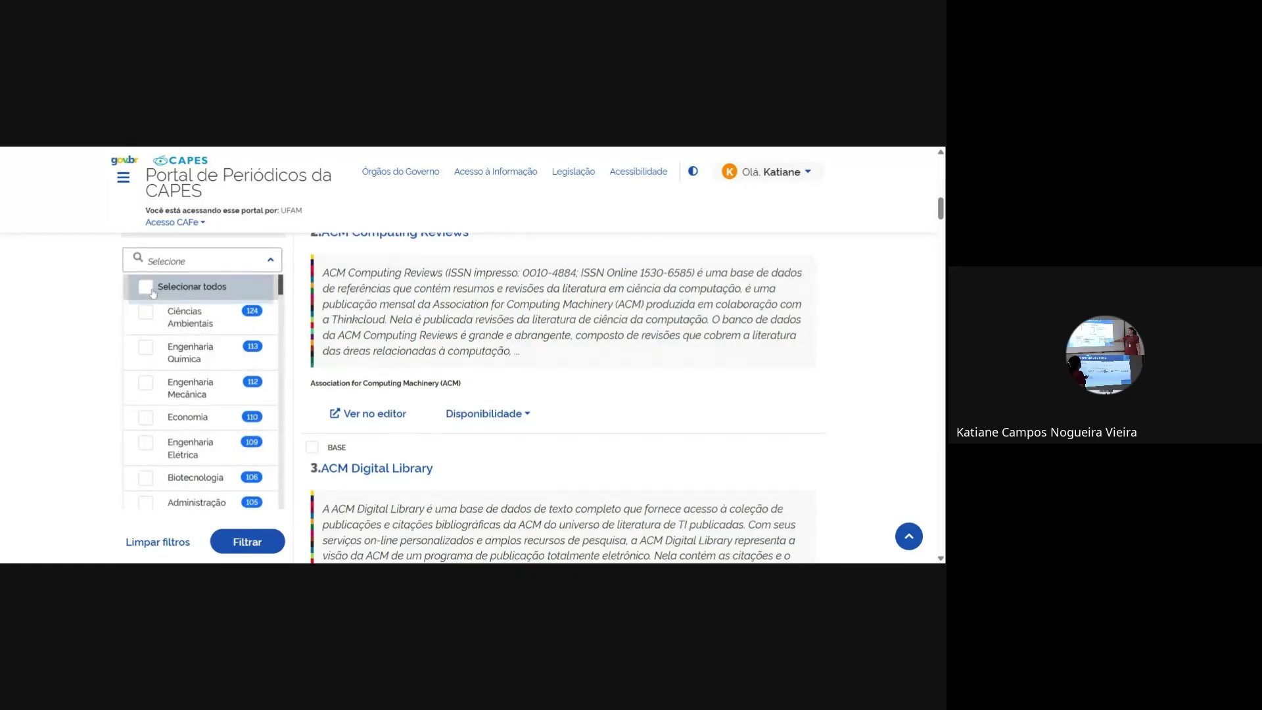
pyautogui.click(157, 326)
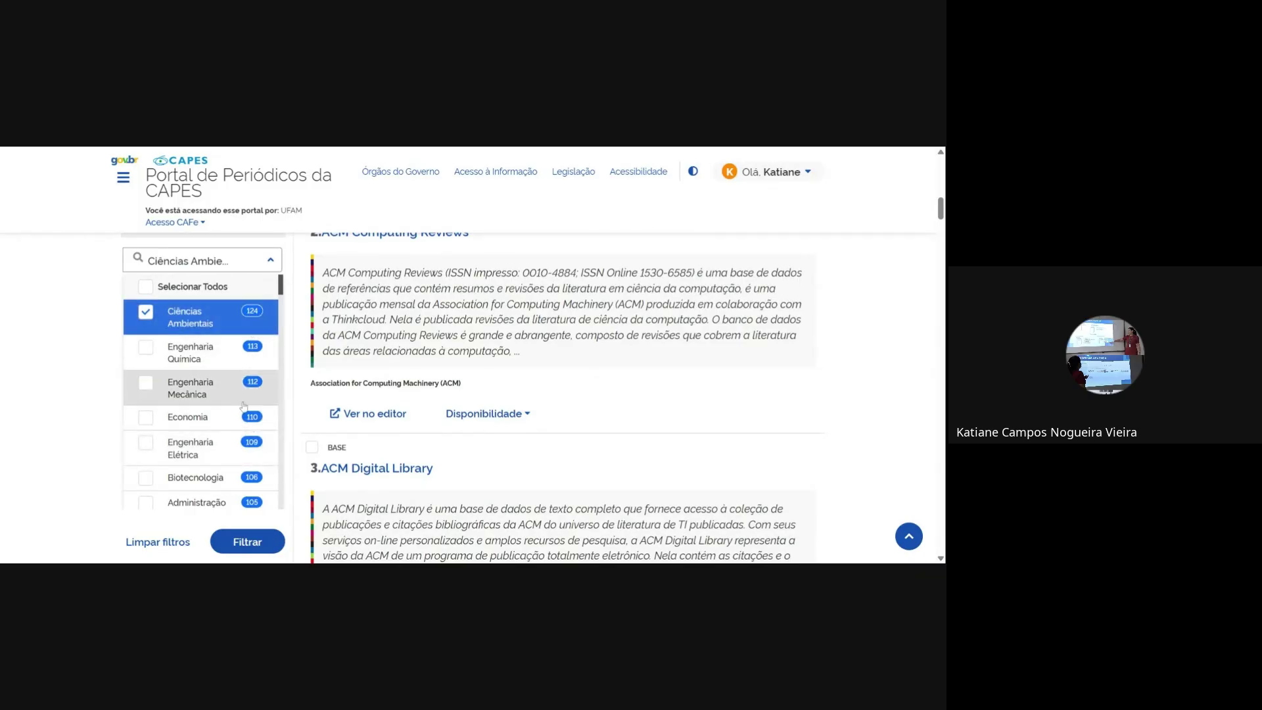
pyautogui.click(247, 541)
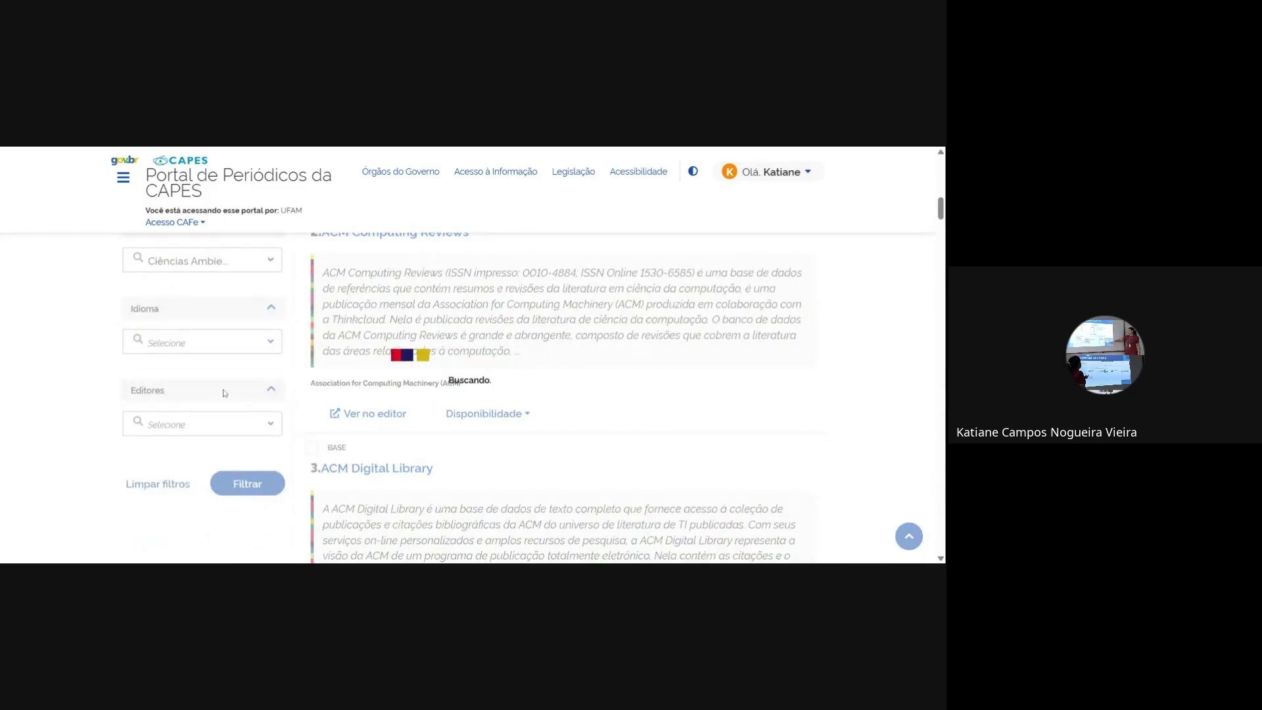
pyautogui.scroll(1, 226, 391)
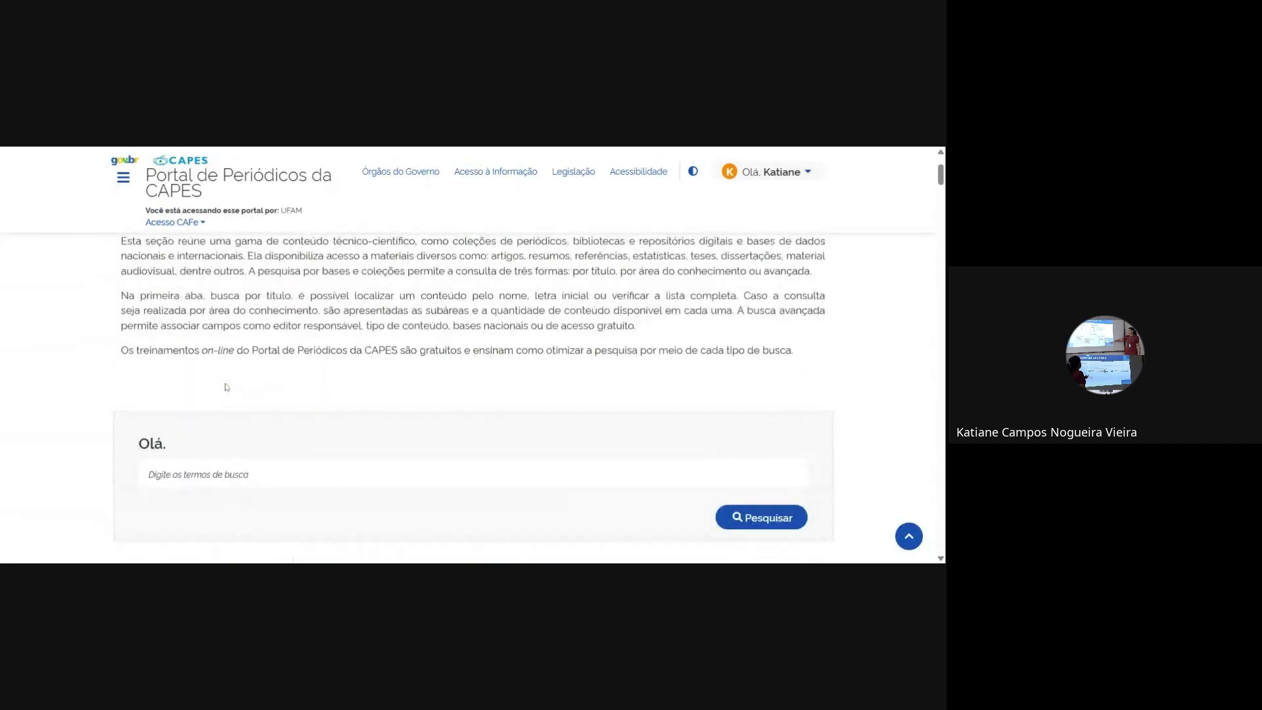
pyautogui.moveTo(120, 321); pyautogui.dragTo(195, 322)
# - Look through the Idioma filter options for the filtered databases and check the area filter applied to the list
pyautogui.scroll(-5, 434, 476)
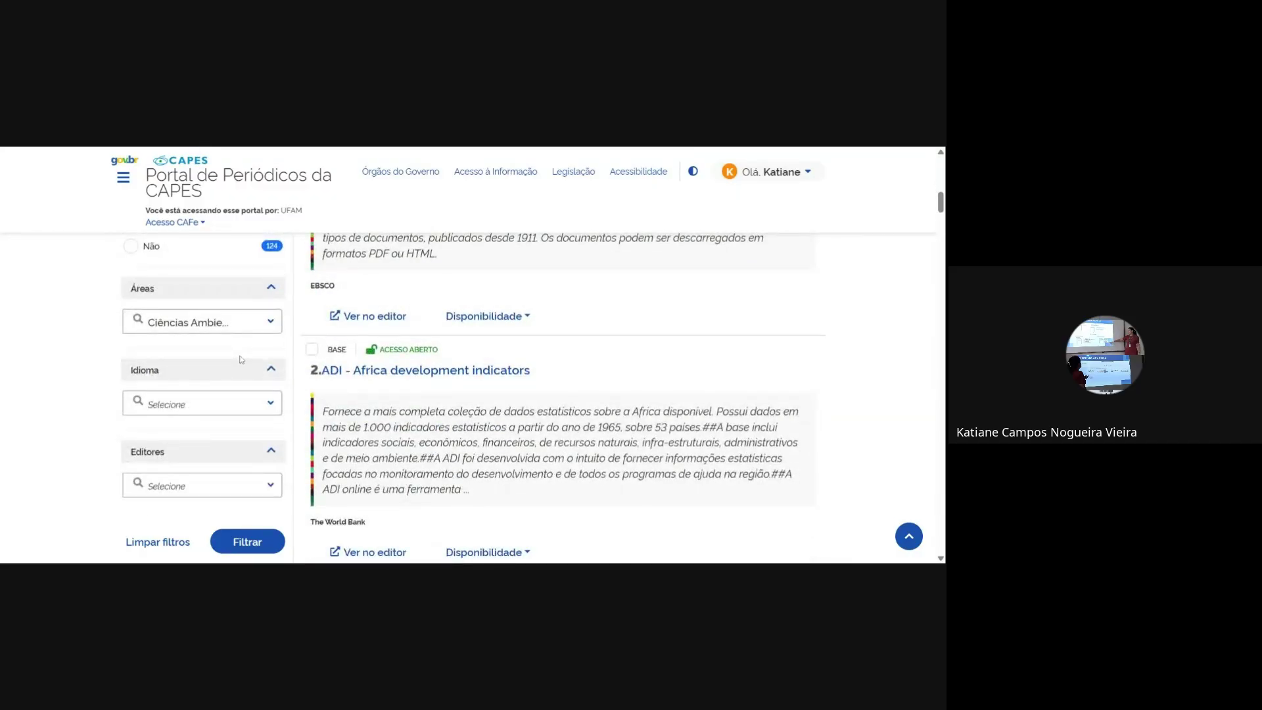
pyautogui.click(276, 402)
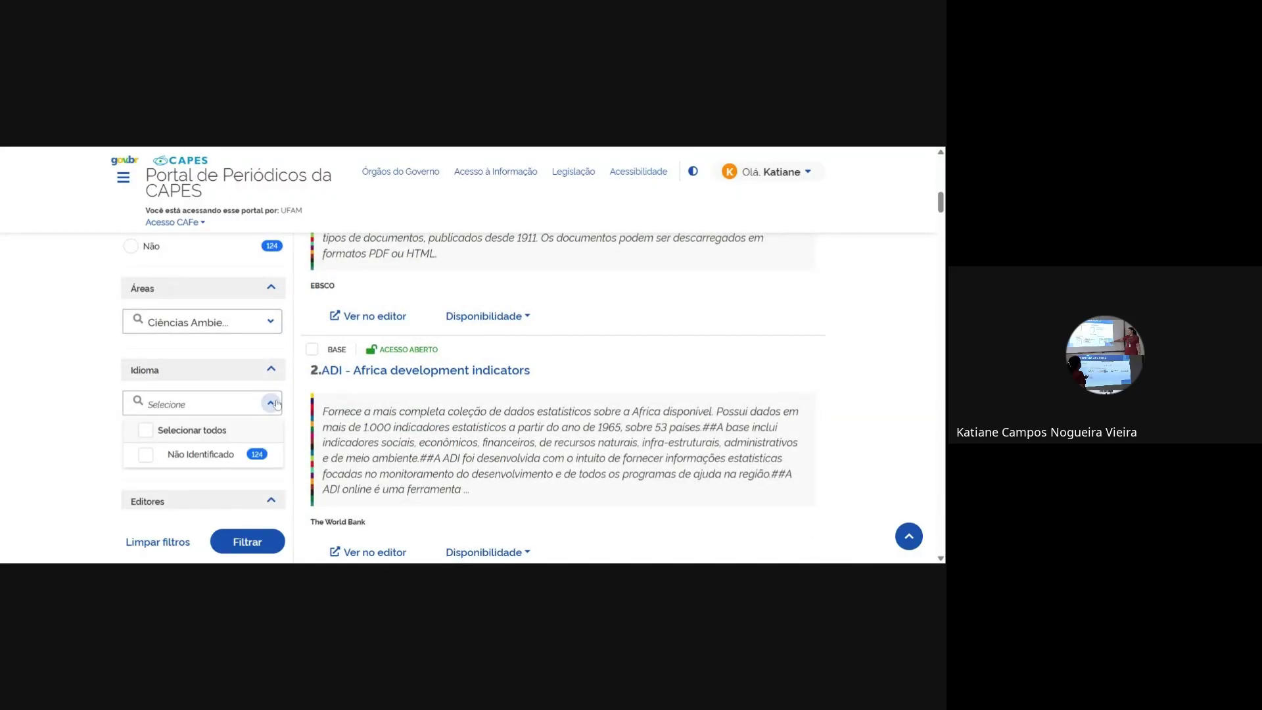
pyautogui.scroll(-1, 263, 402)
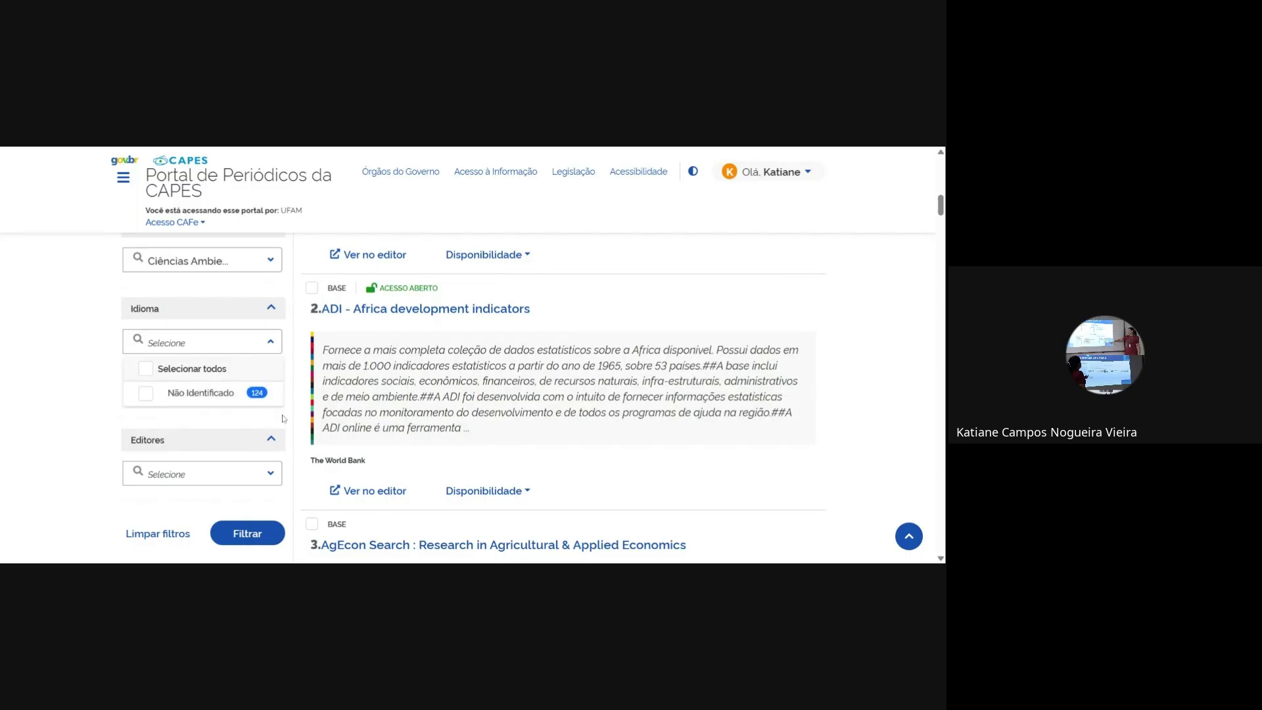
pyautogui.scroll(-2, 262, 447)
pyautogui.scroll(3, 263, 446)
pyautogui.click(264, 447)
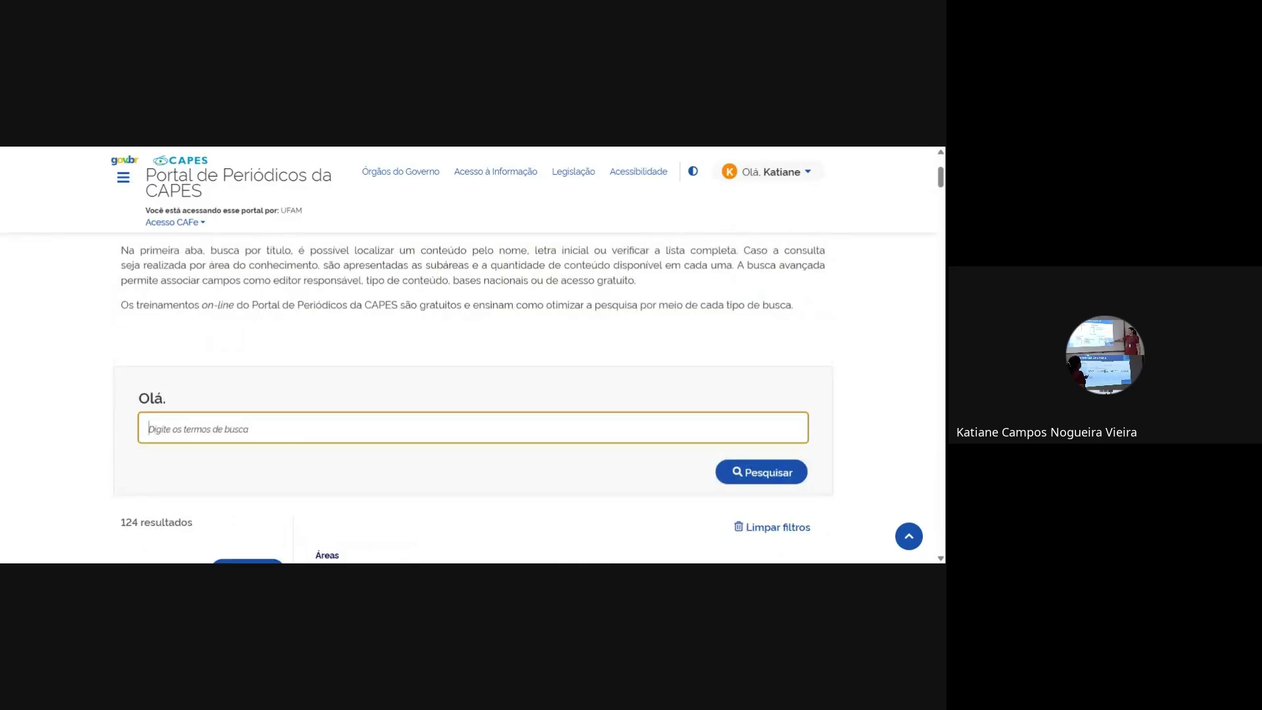
pyautogui.scroll(-10, 332, 450)
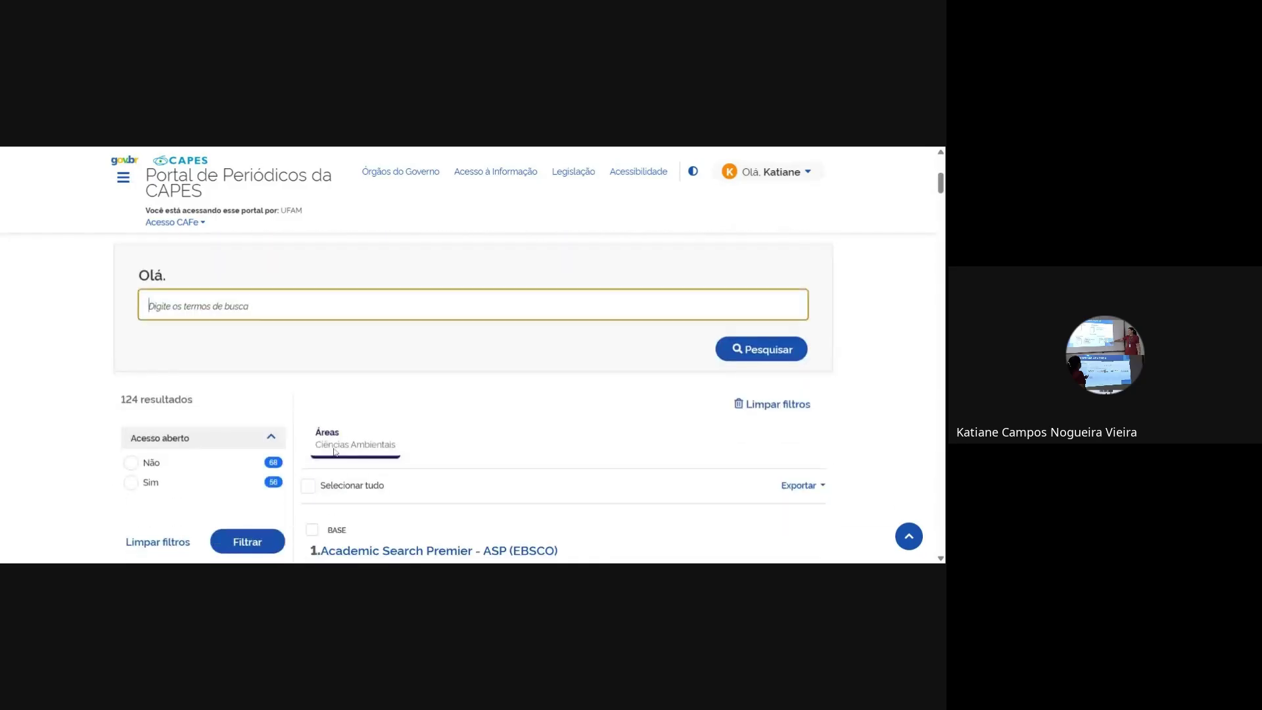
# - Return to the portal's home page and open the list of books (Lista de livros)
pyautogui.scroll(15, 342, 452)
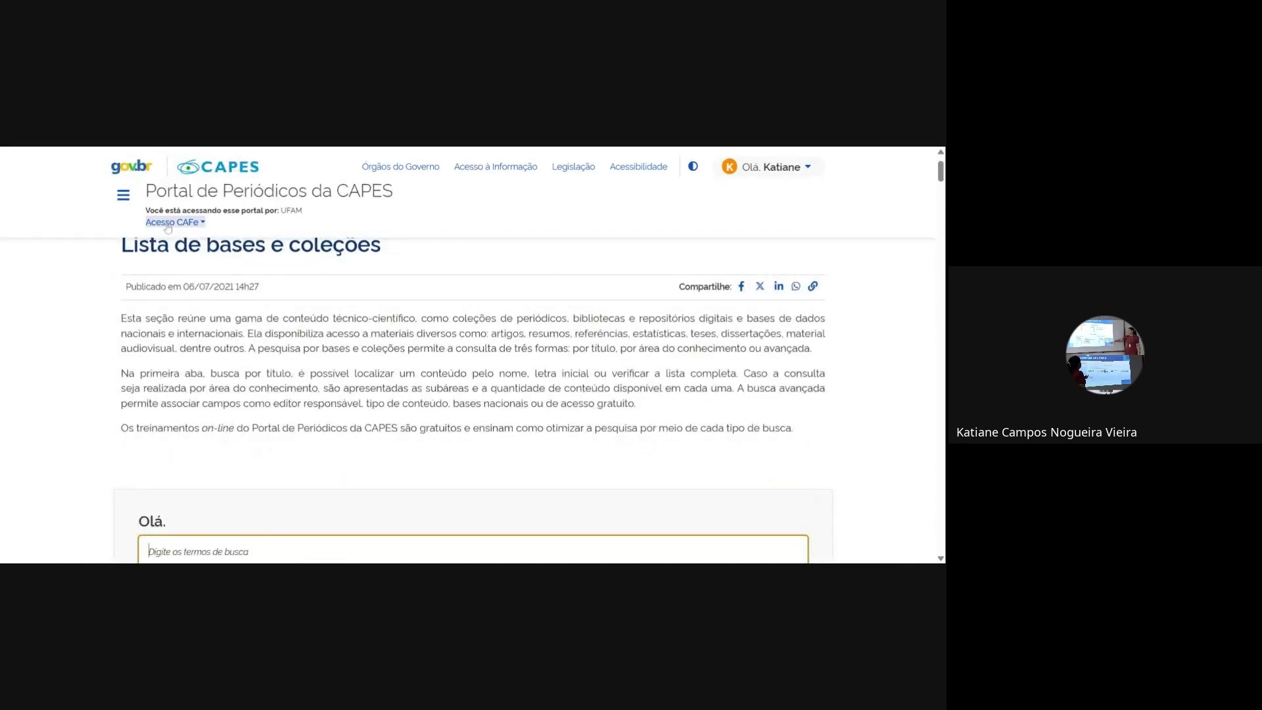
pyautogui.scroll(1, 125, 197)
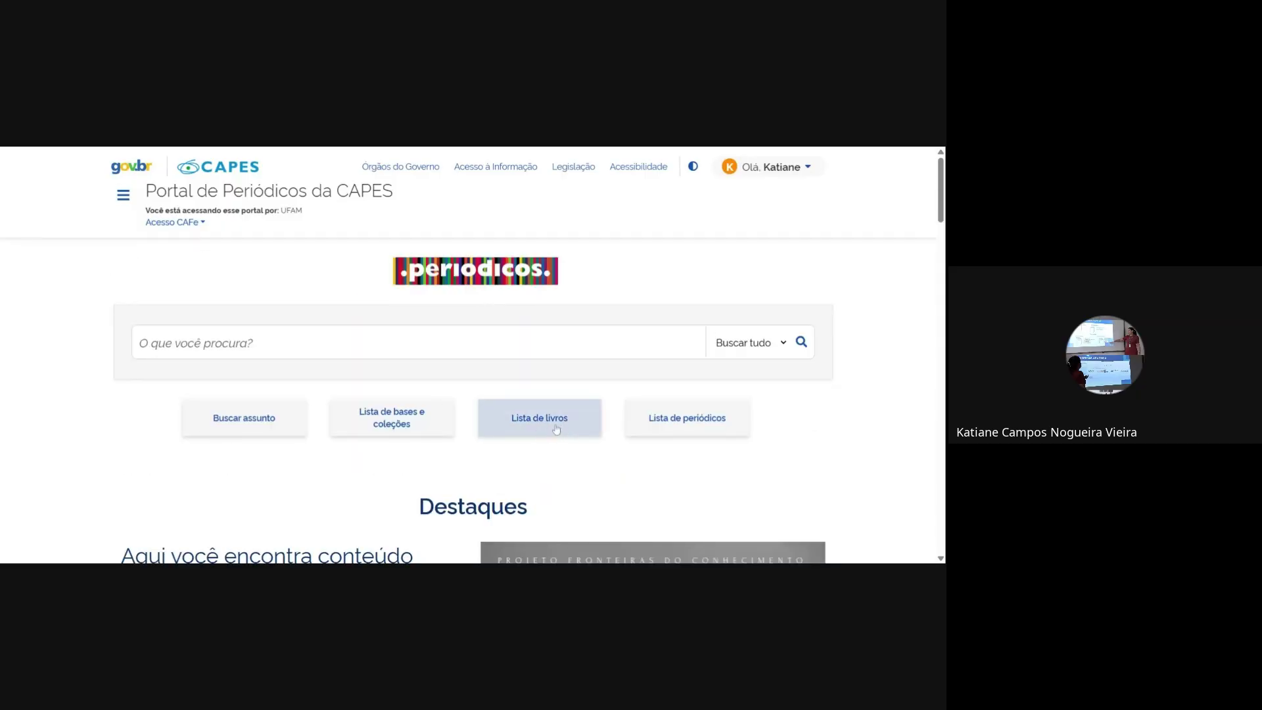
pyautogui.click(556, 426)
pyautogui.scroll(-10, 476, 411)
pyautogui.scroll(10, 477, 410)
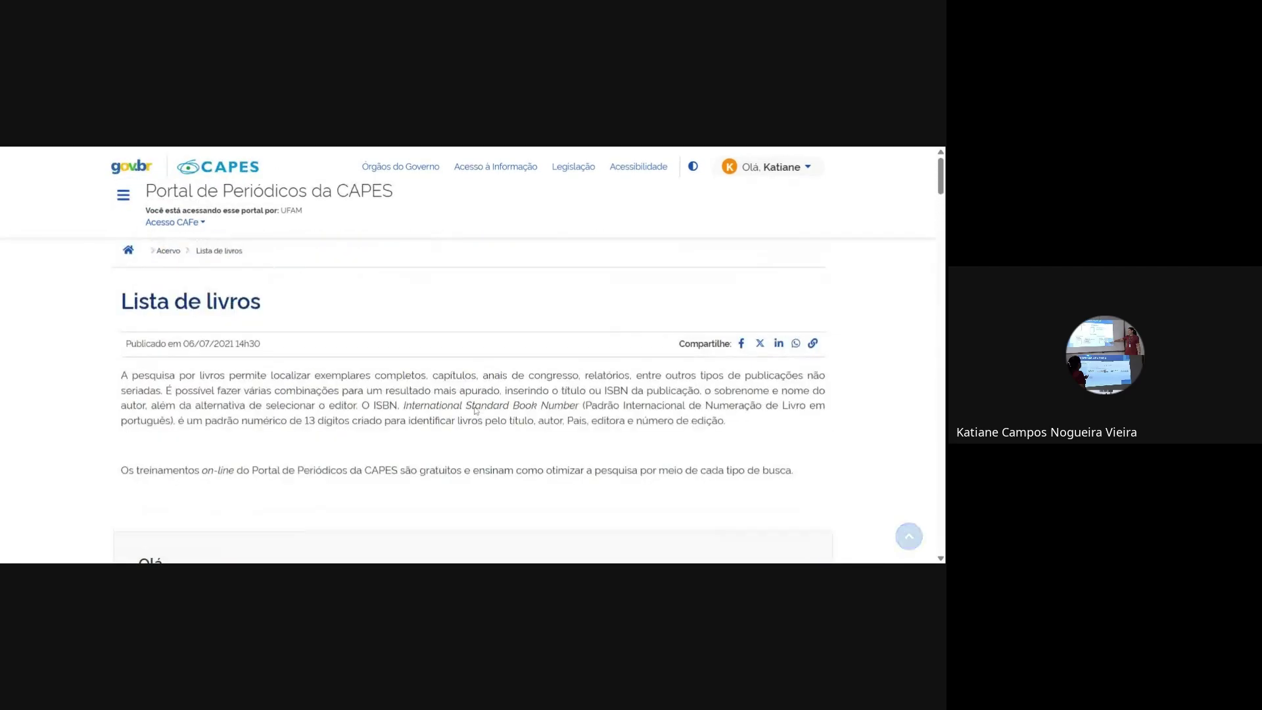
# - Read the introduction to the book search and examine the total number of books and the Acesso aberto filter options
pyautogui.scroll(-3, 476, 411)
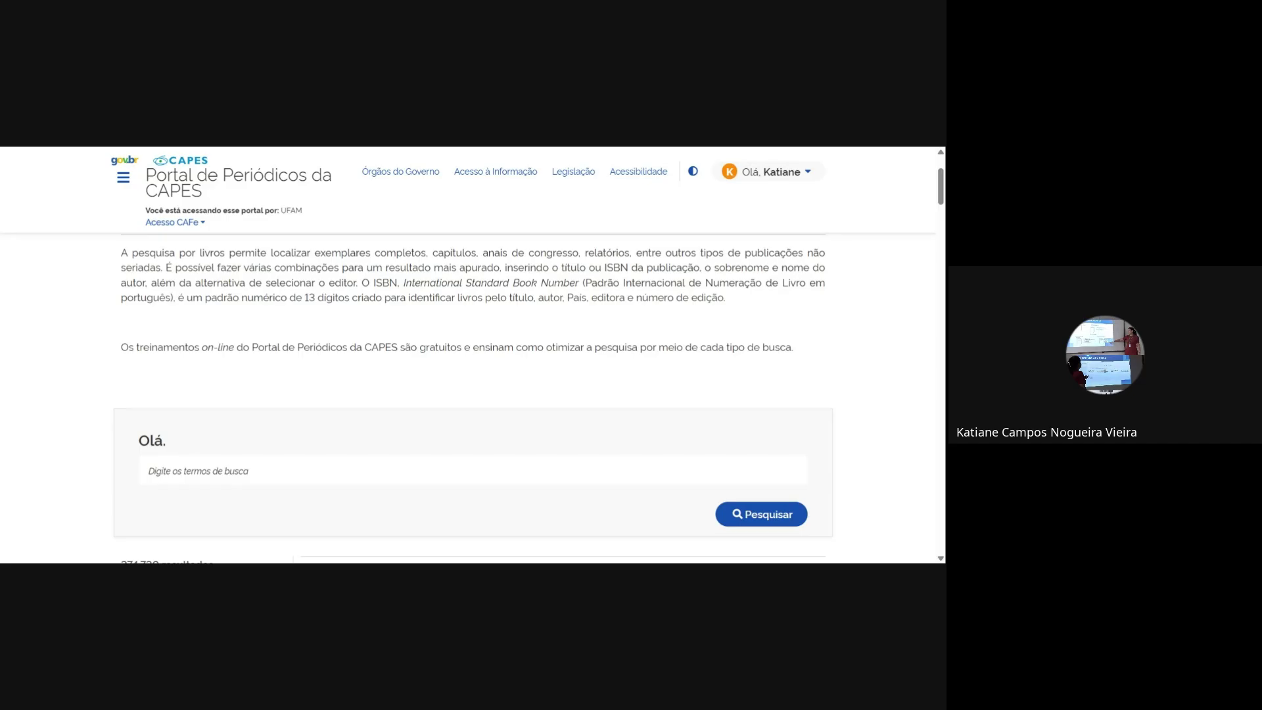
pyautogui.scroll(3, 460, 410)
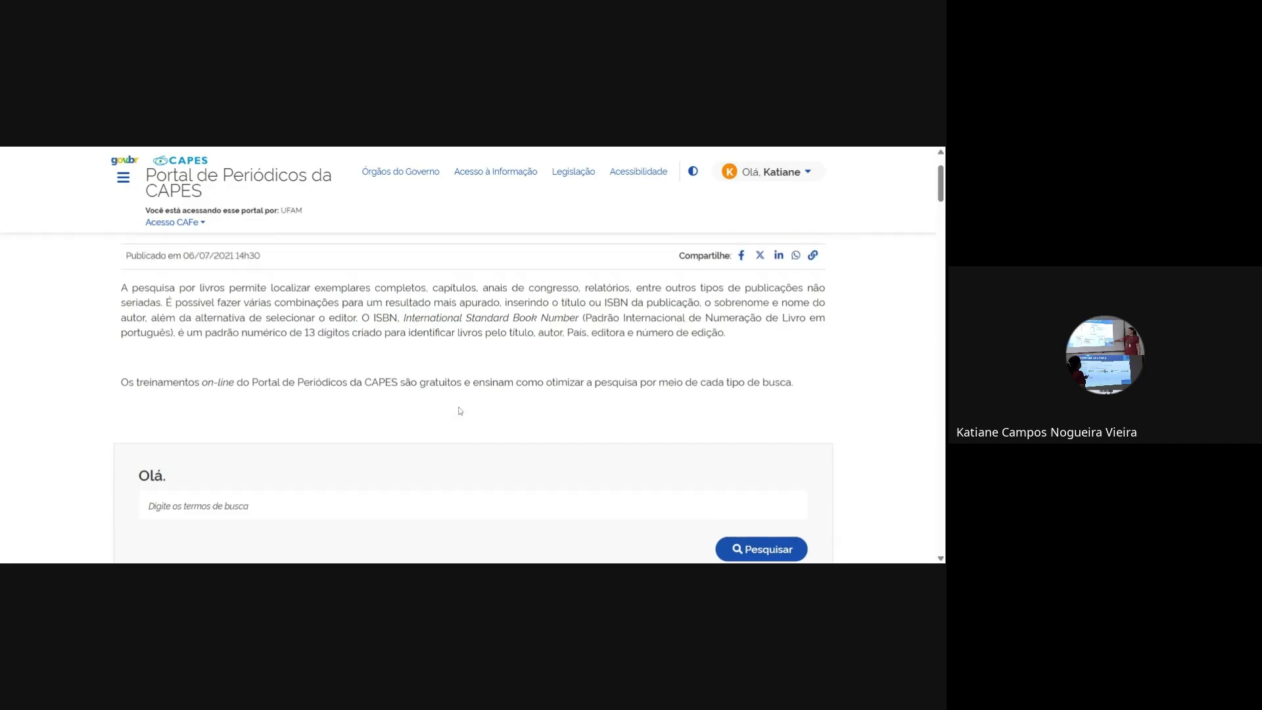
pyautogui.scroll(-3, 460, 410)
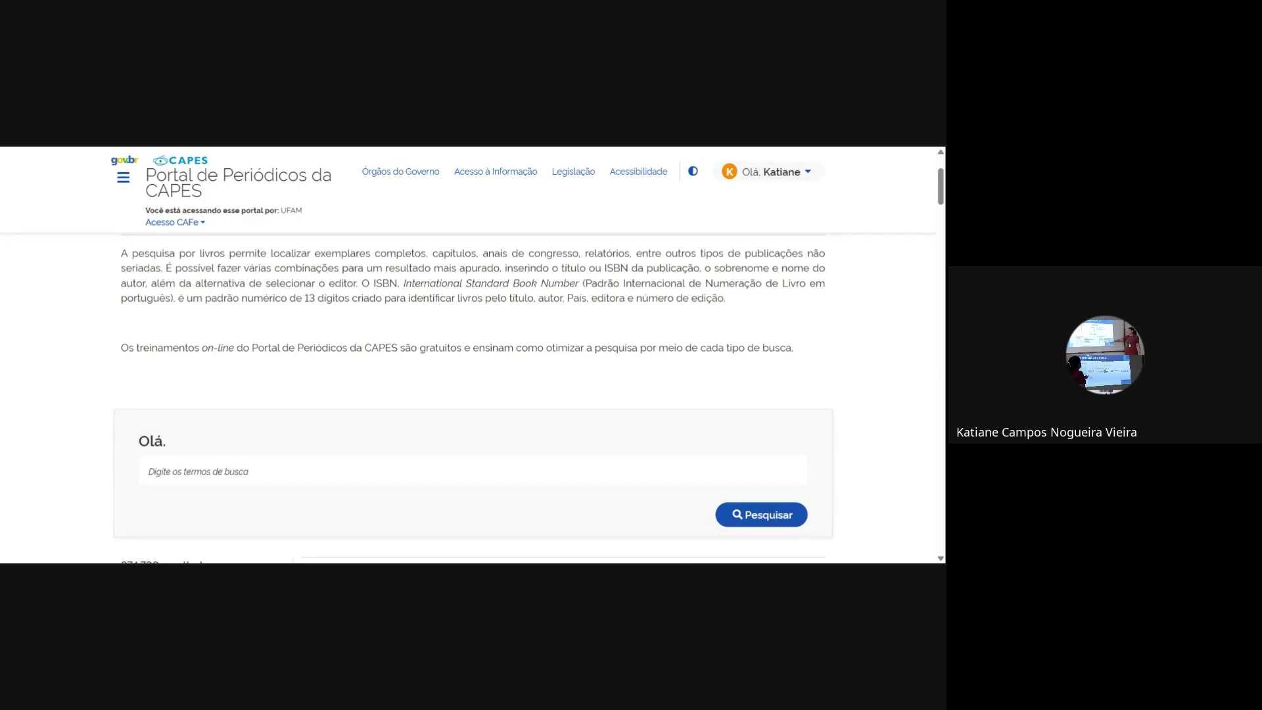
pyautogui.scroll(-3, 462, 399)
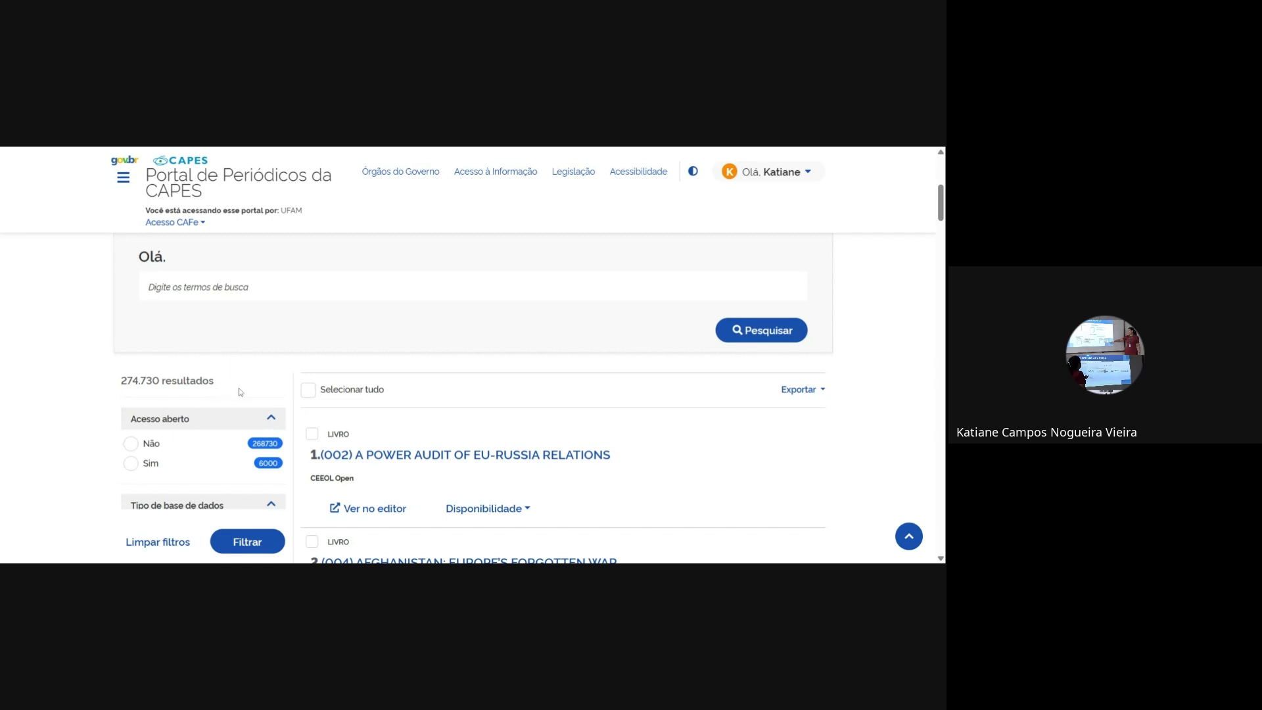
pyautogui.scroll(-1, 240, 393)
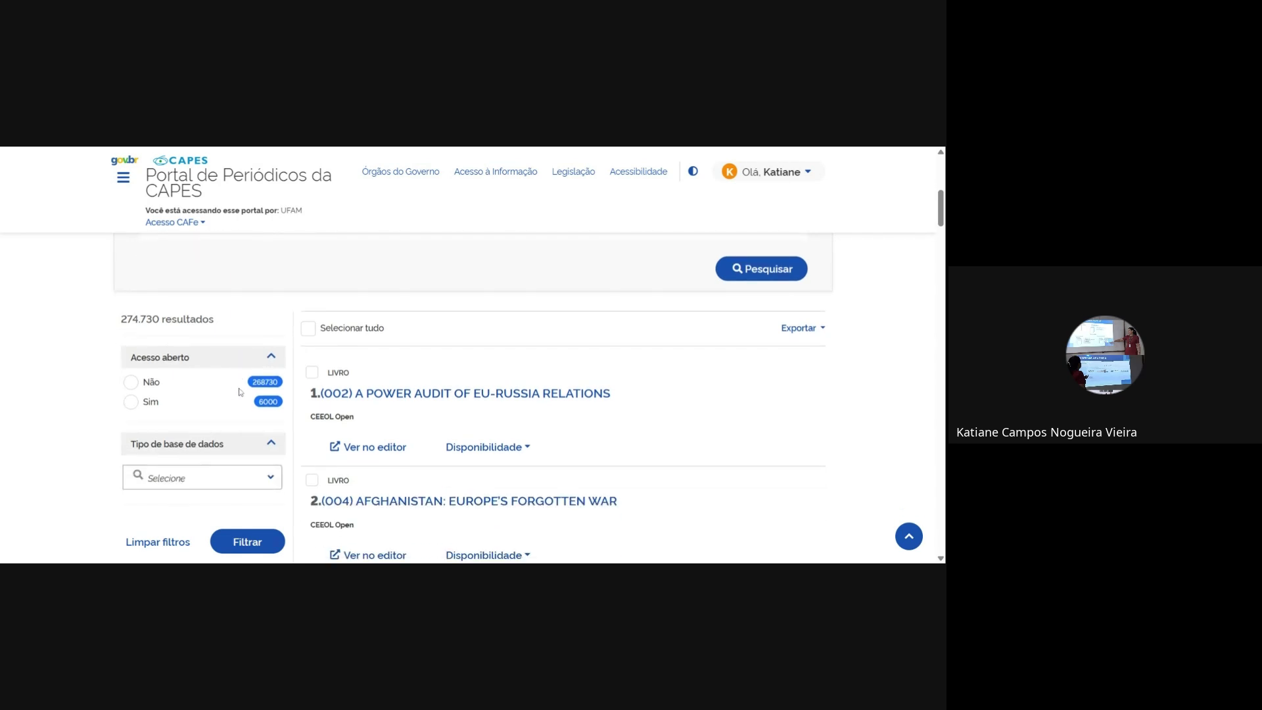
pyautogui.scroll(-3, 240, 392)
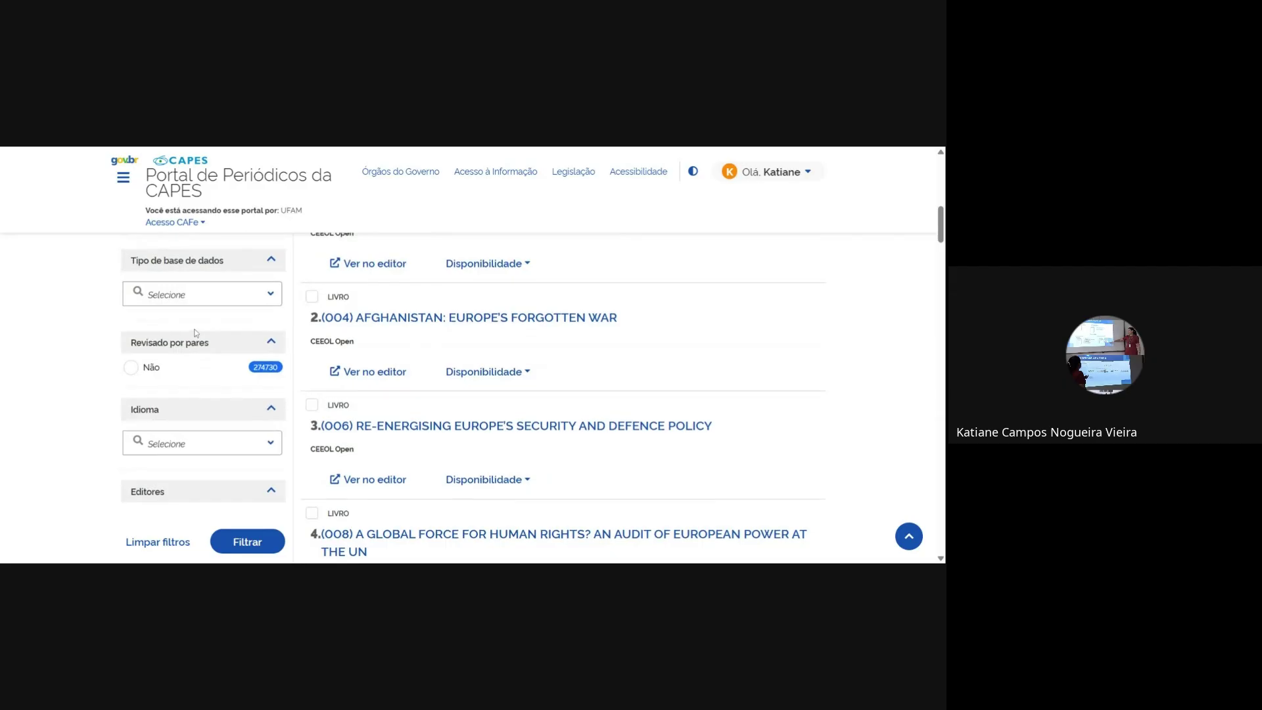
pyautogui.scroll(1, 195, 333)
pyautogui.scroll(2, 227, 325)
pyautogui.scroll(-2, 222, 336)
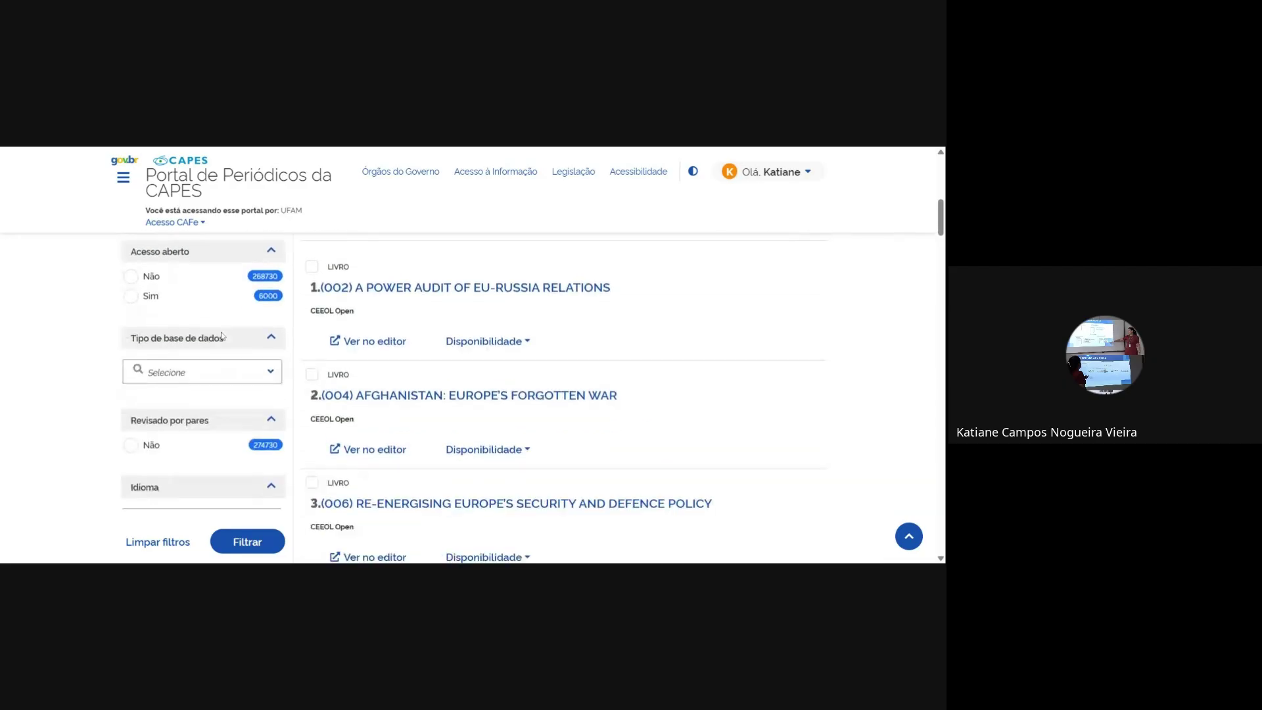
pyautogui.scroll(1, 222, 337)
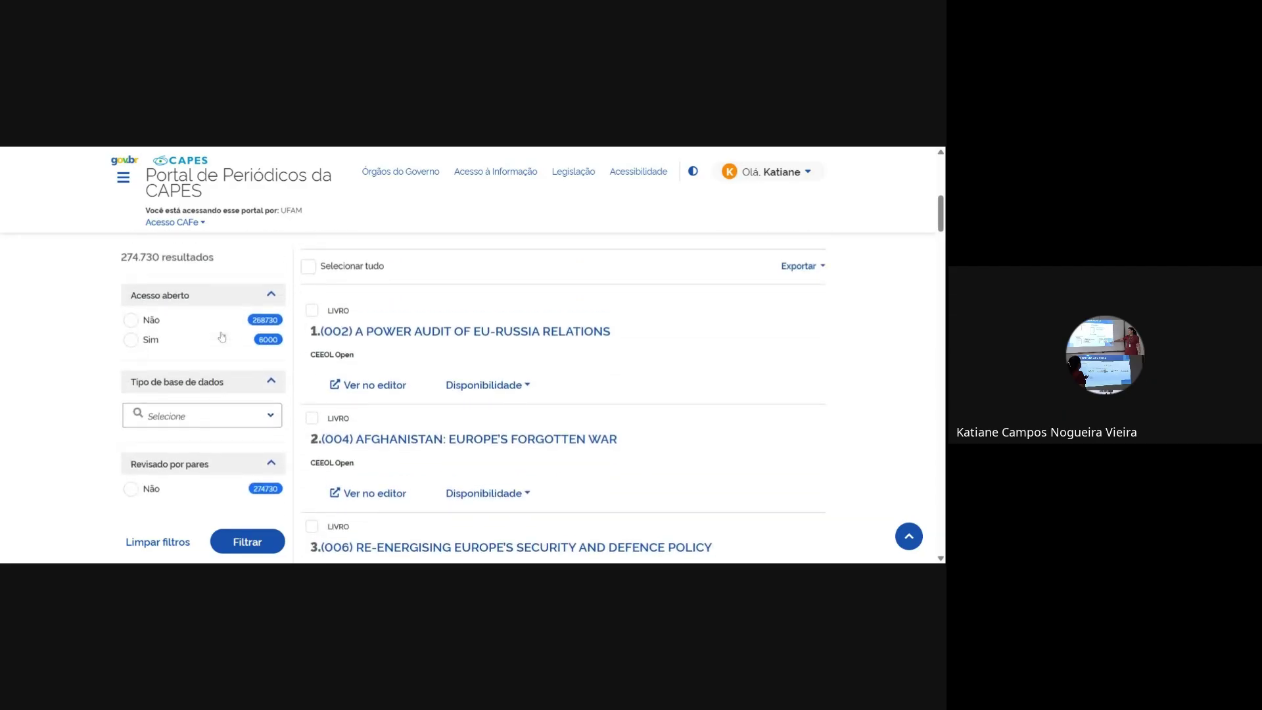
# - Expand the book list's Tipo de base de dados filter, look through its content types and collapse it without selecting any
pyautogui.scroll(-1, 222, 337)
pyautogui.click(198, 357)
pyautogui.scroll(-1, 198, 359)
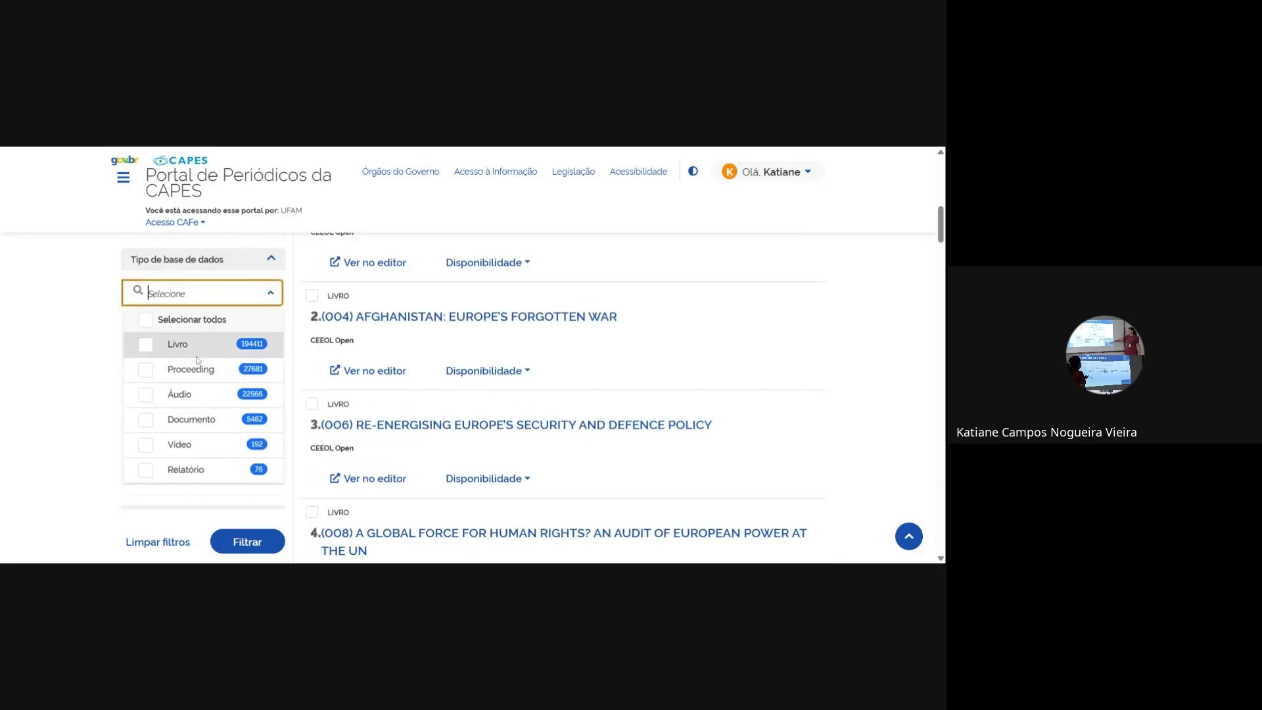
pyautogui.click(270, 294)
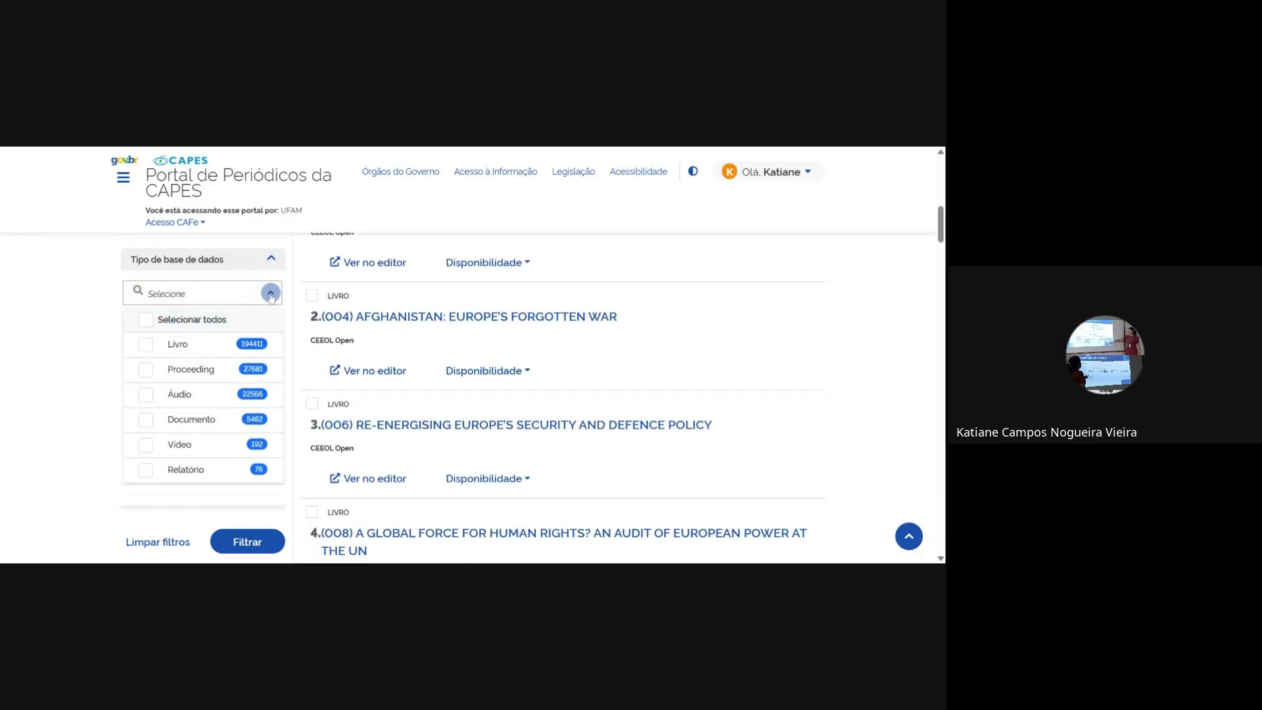
pyautogui.click(270, 293)
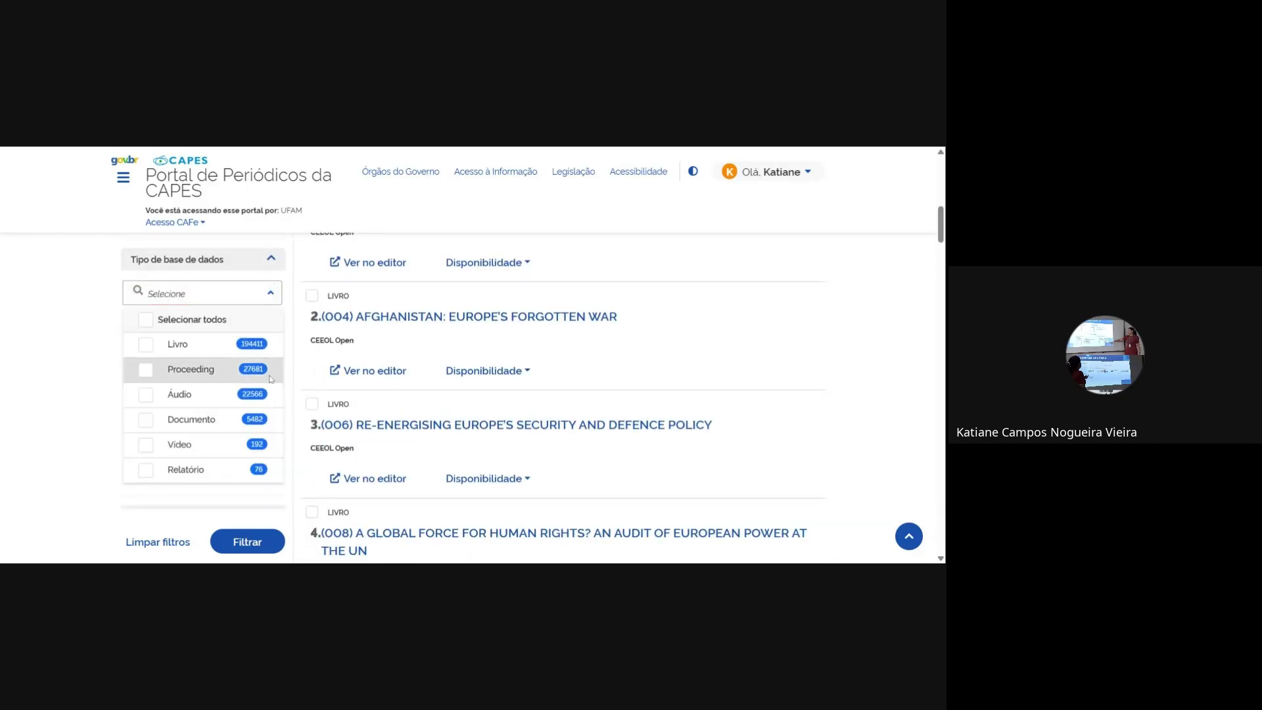
pyautogui.click(270, 292)
# - Expand the book list's Idioma filter, look at the available languages and collapse it without selecting any
pyautogui.scroll(-1, 182, 378)
pyautogui.click(191, 320)
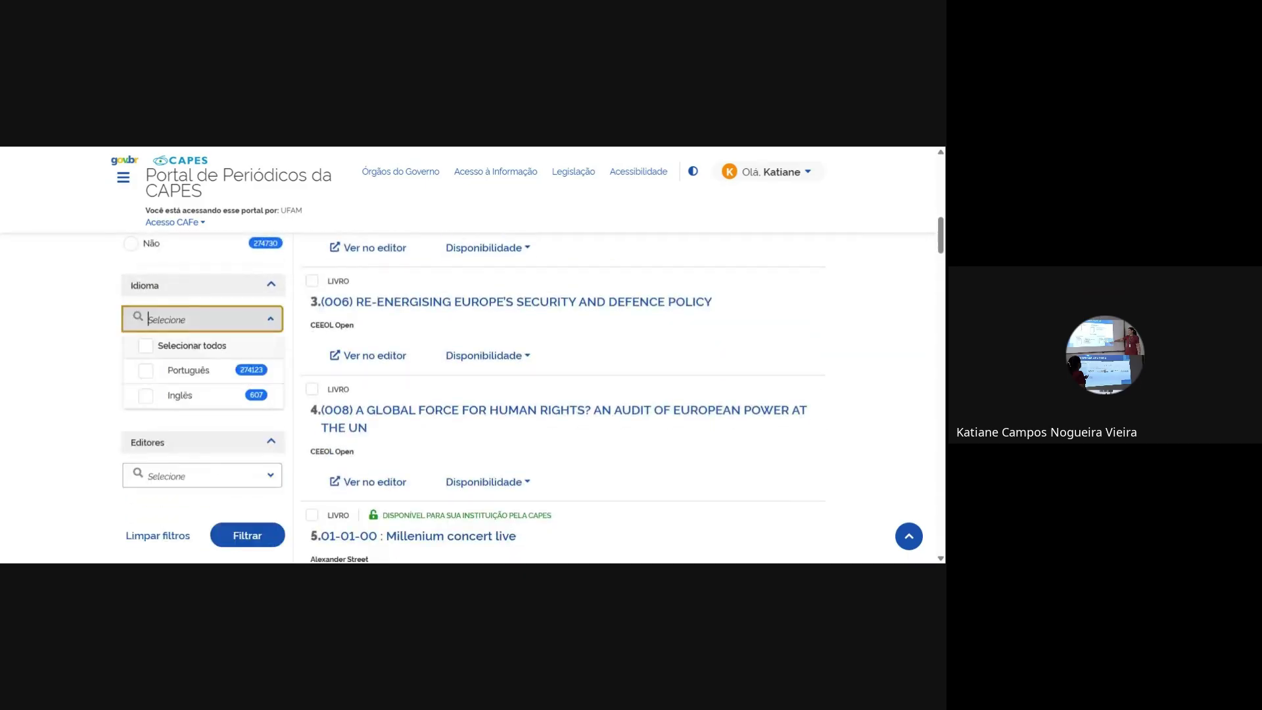
pyautogui.scroll(-2, 197, 368)
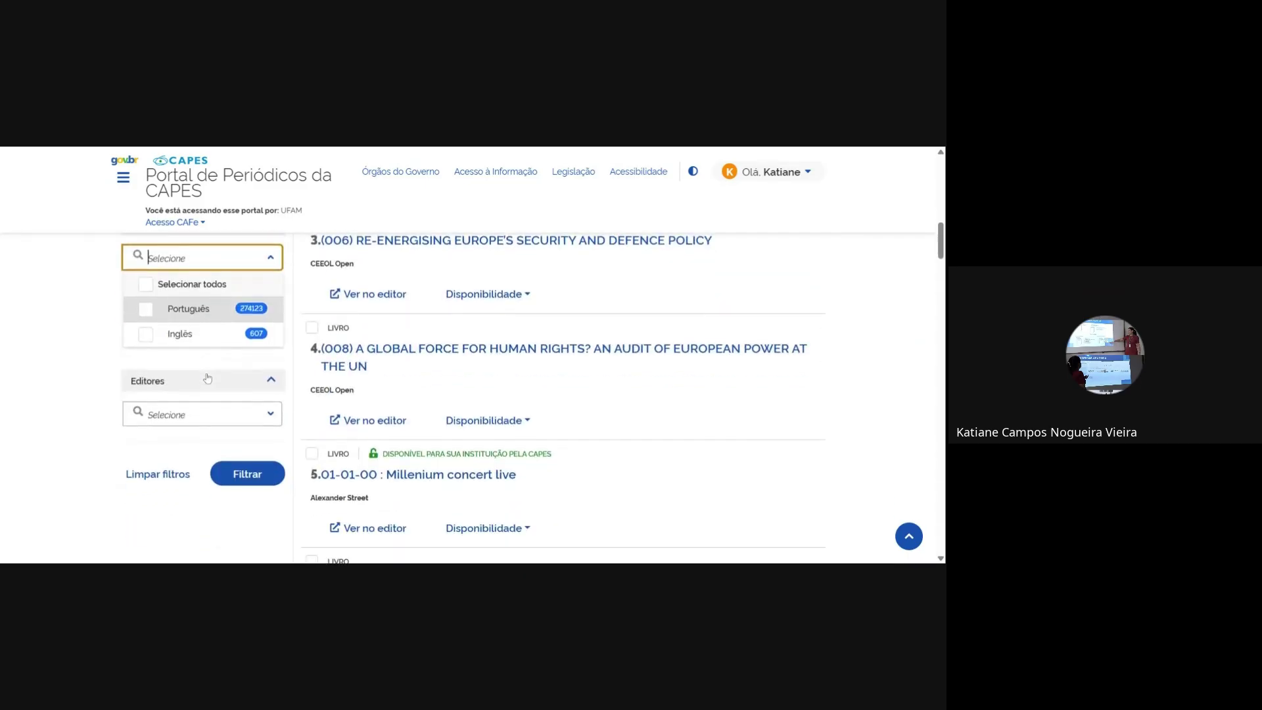
pyautogui.scroll(2, 197, 368)
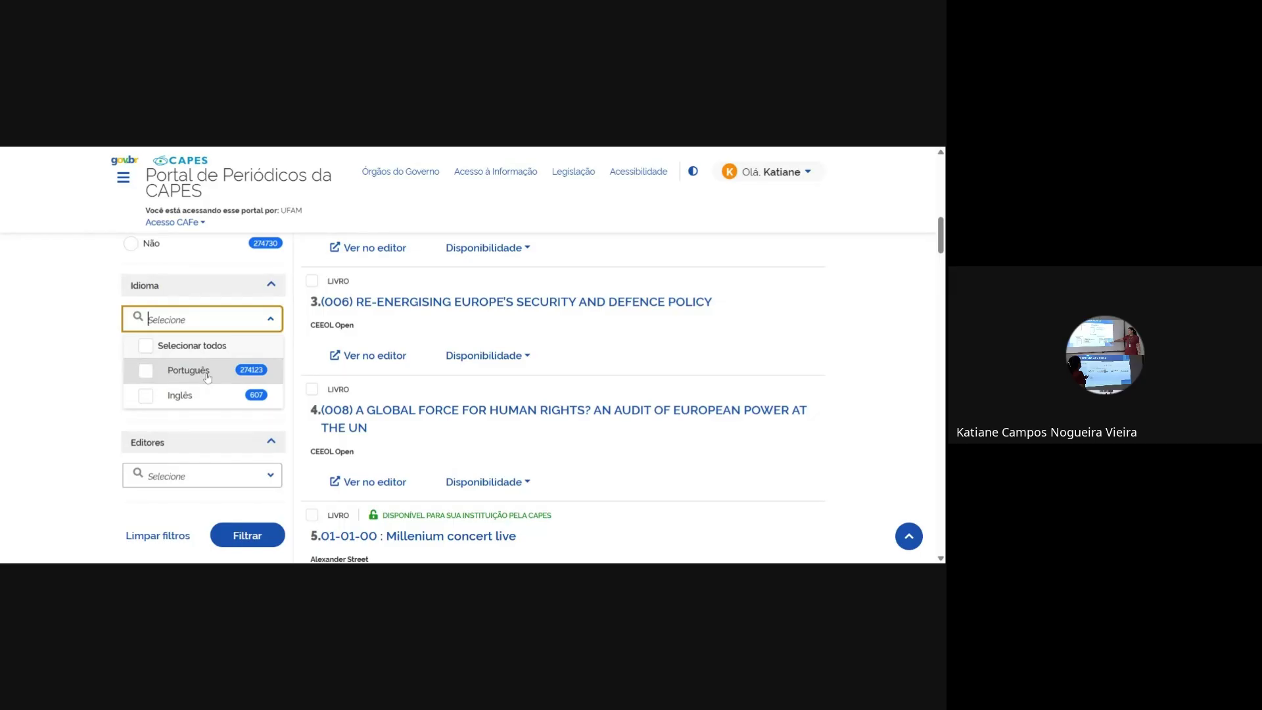
pyautogui.click(197, 320)
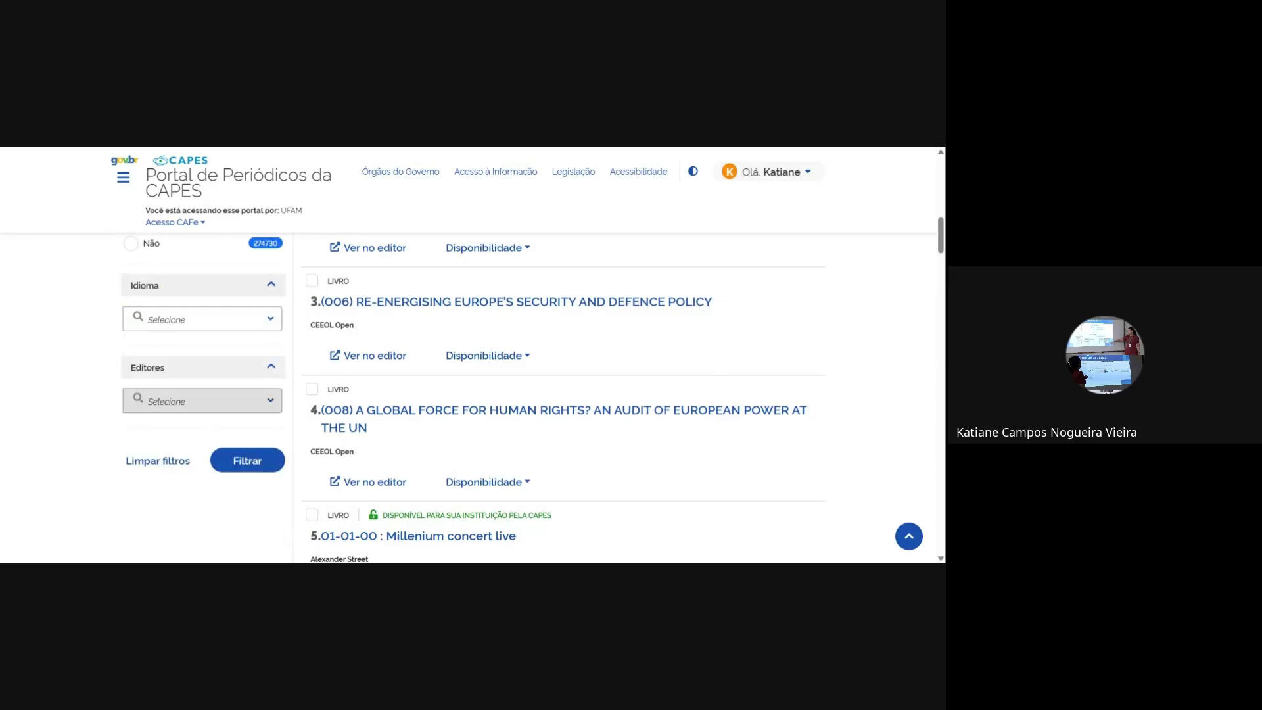
# - Expand the book list's Editores filter, look through the publishers and collapse it without selecting any
pyautogui.click(198, 400)
pyautogui.scroll(-3, 211, 452)
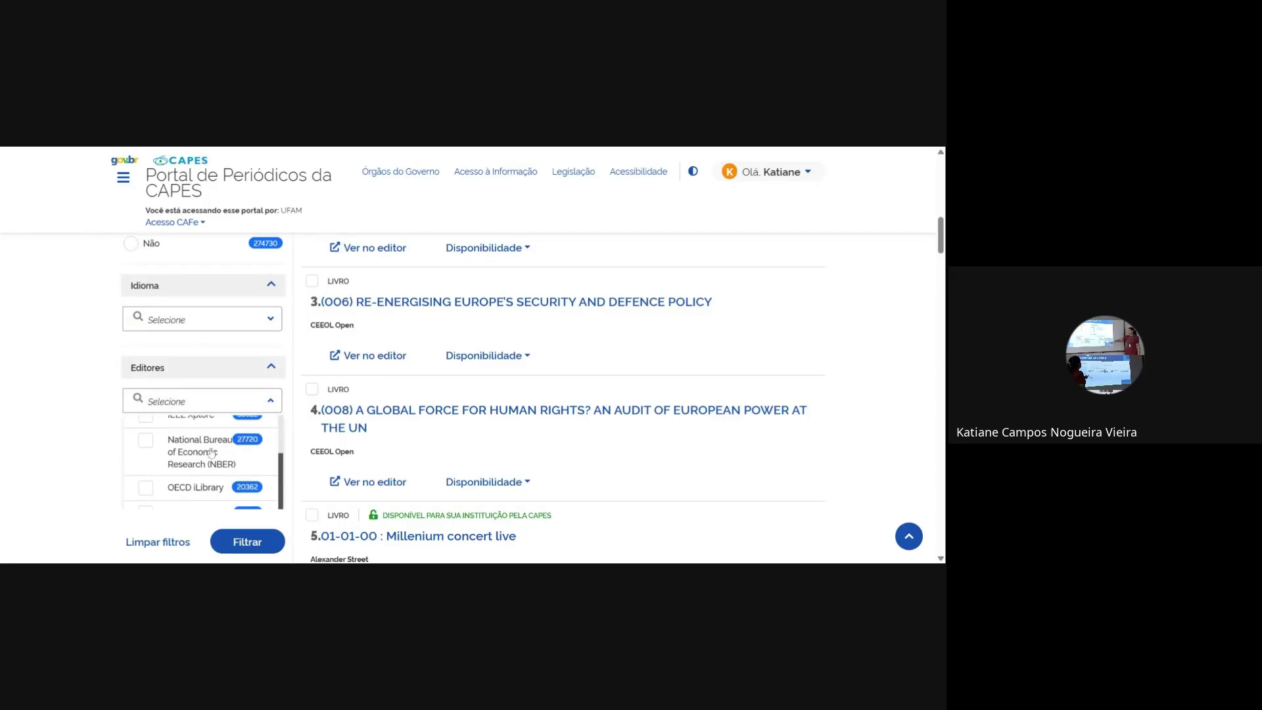
pyautogui.scroll(3, 211, 452)
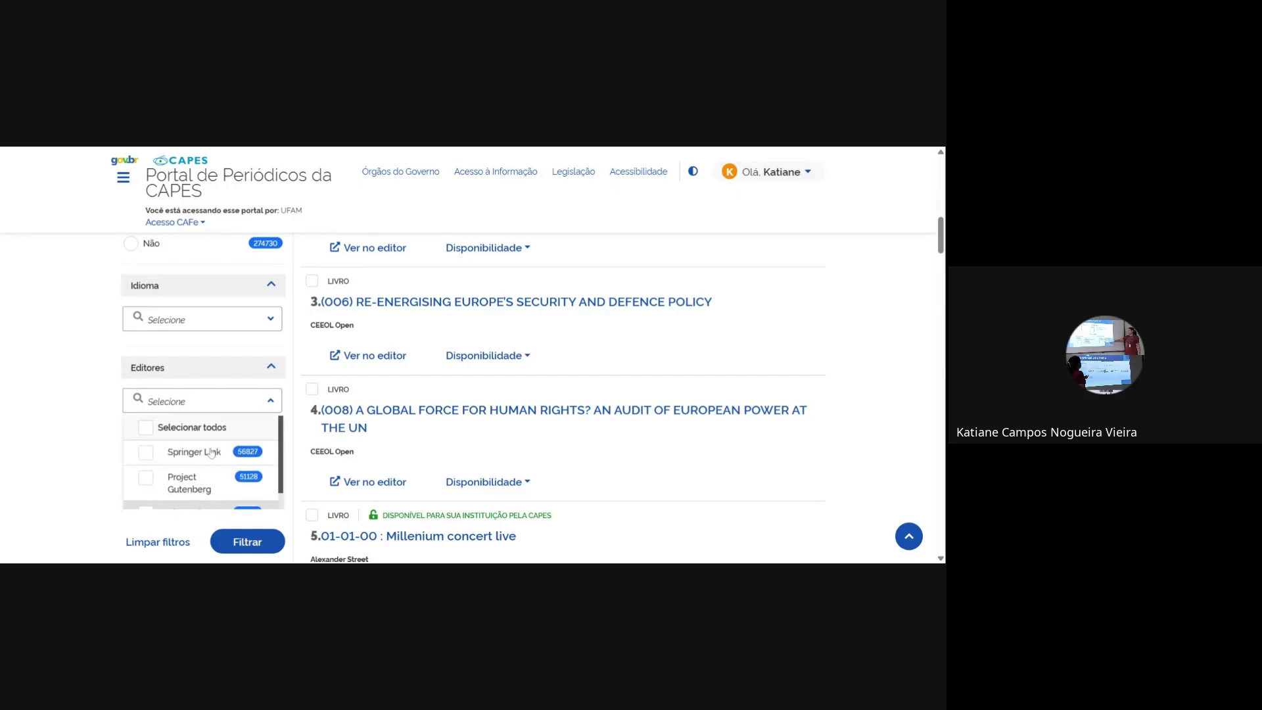
pyautogui.scroll(-6, 211, 452)
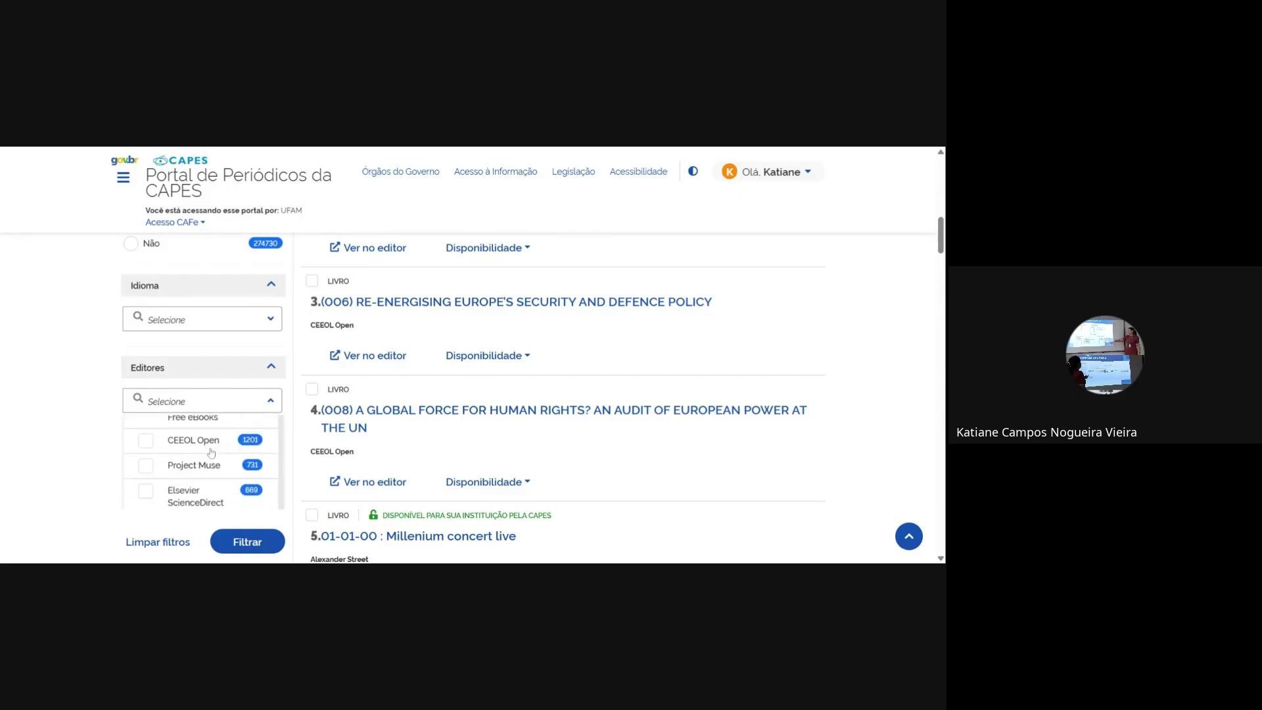
pyautogui.scroll(2, 211, 452)
pyautogui.click(197, 400)
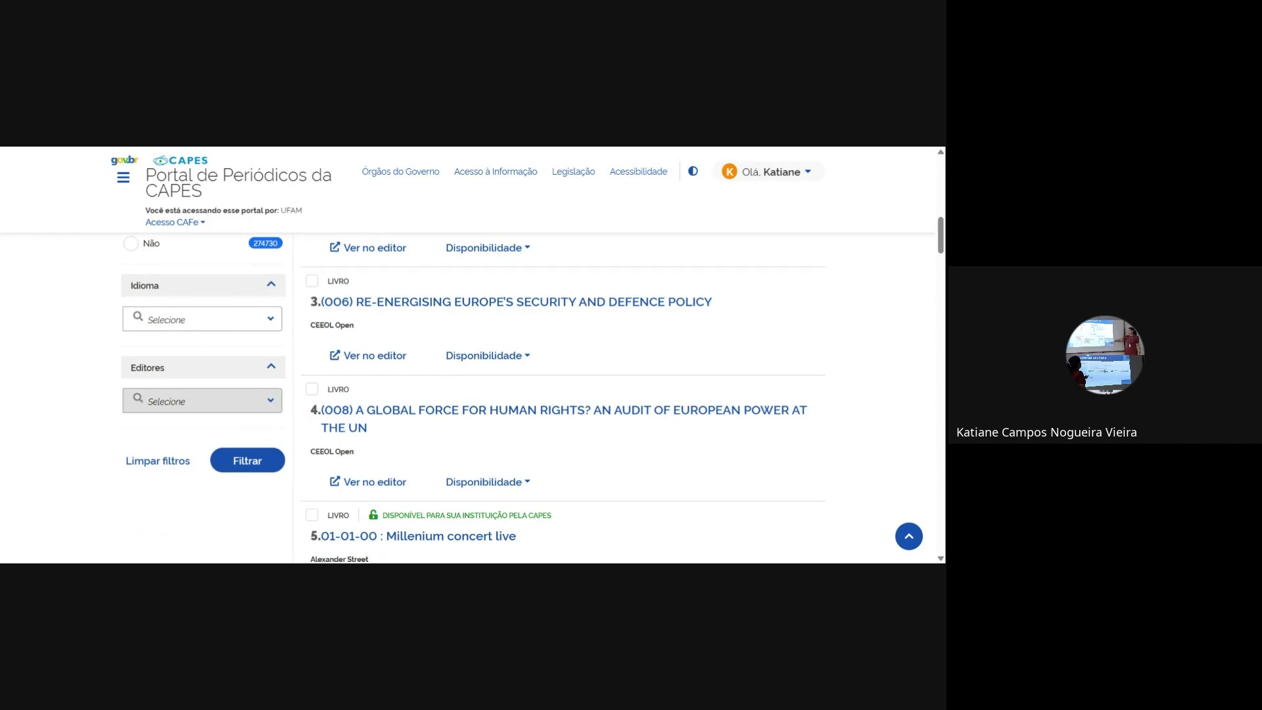
# - Return to the portal's home page, open Lista de periódicos and look over the start of the journal list
pyautogui.scroll(10, 433, 371)
pyautogui.scroll(-4, 434, 371)
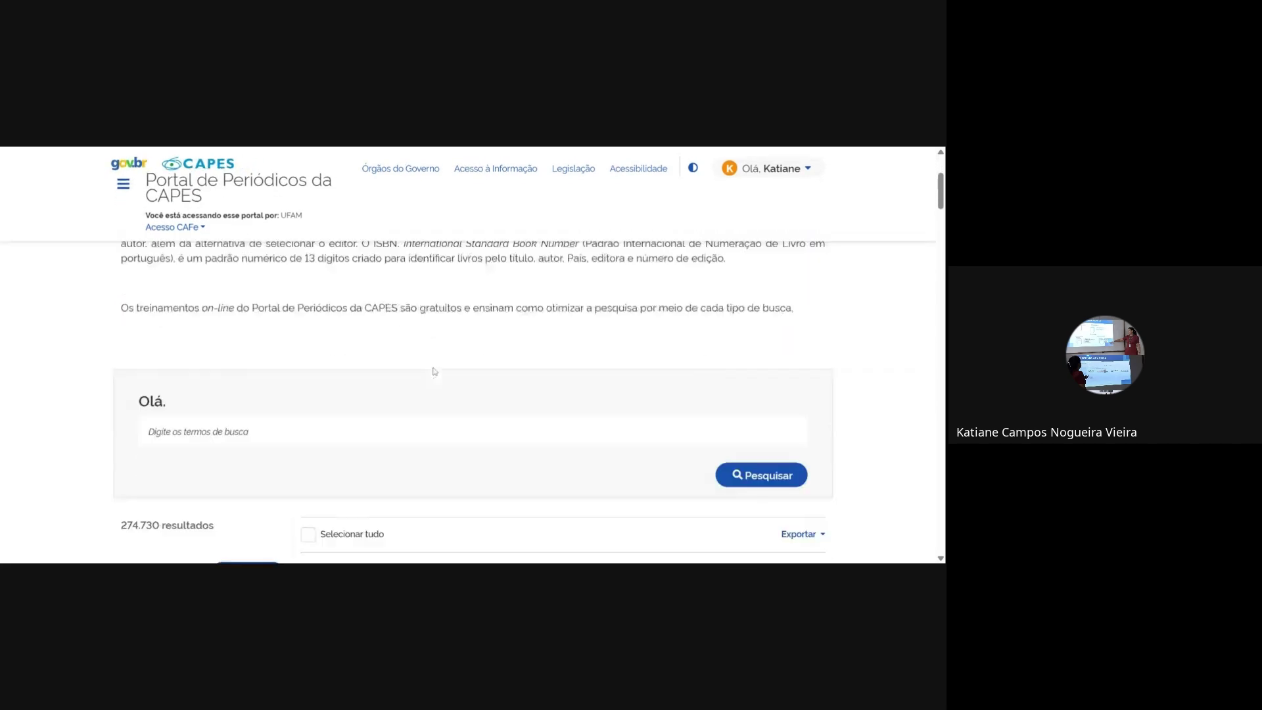
pyautogui.scroll(3, 434, 371)
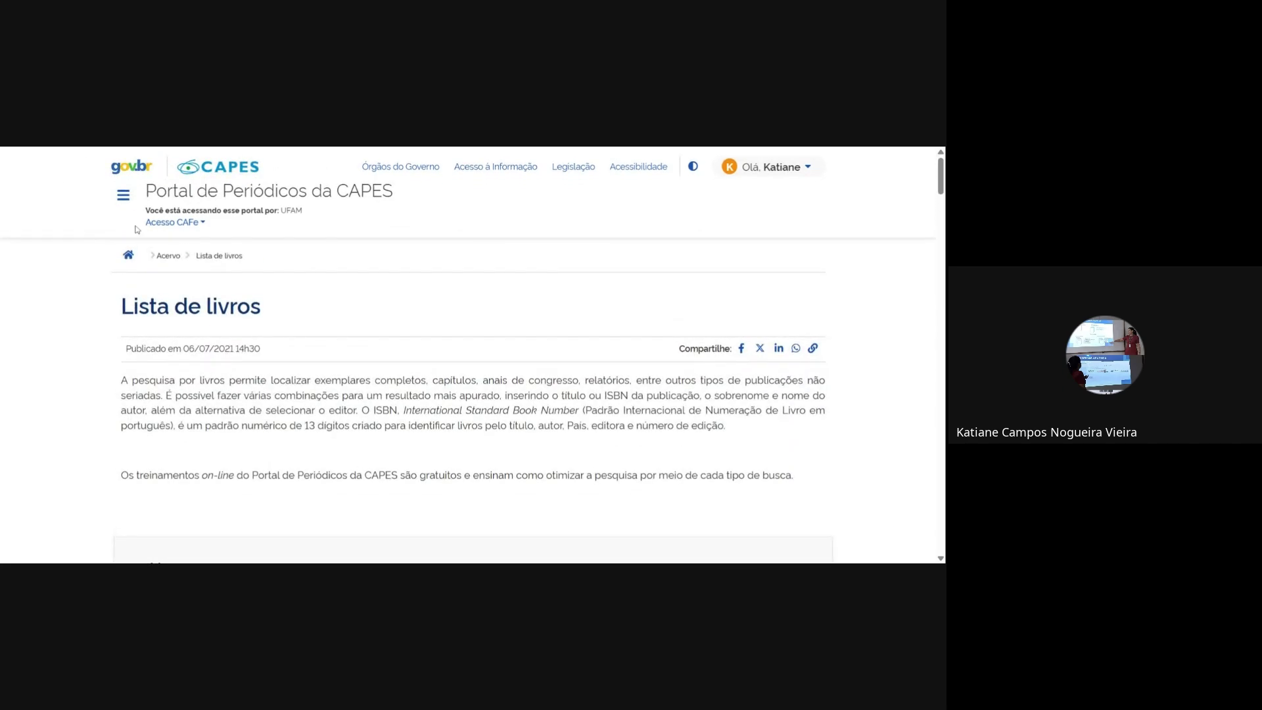
pyautogui.click(128, 255)
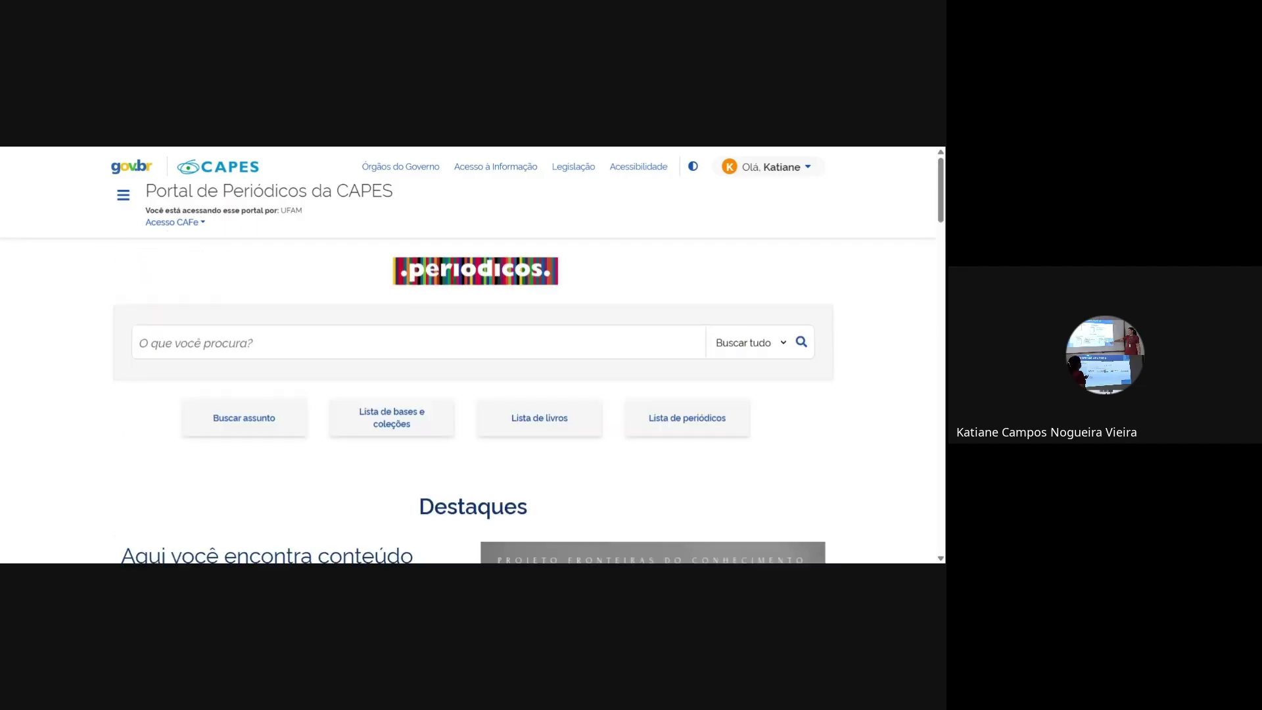
pyautogui.click(671, 424)
pyautogui.scroll(-4, 372, 380)
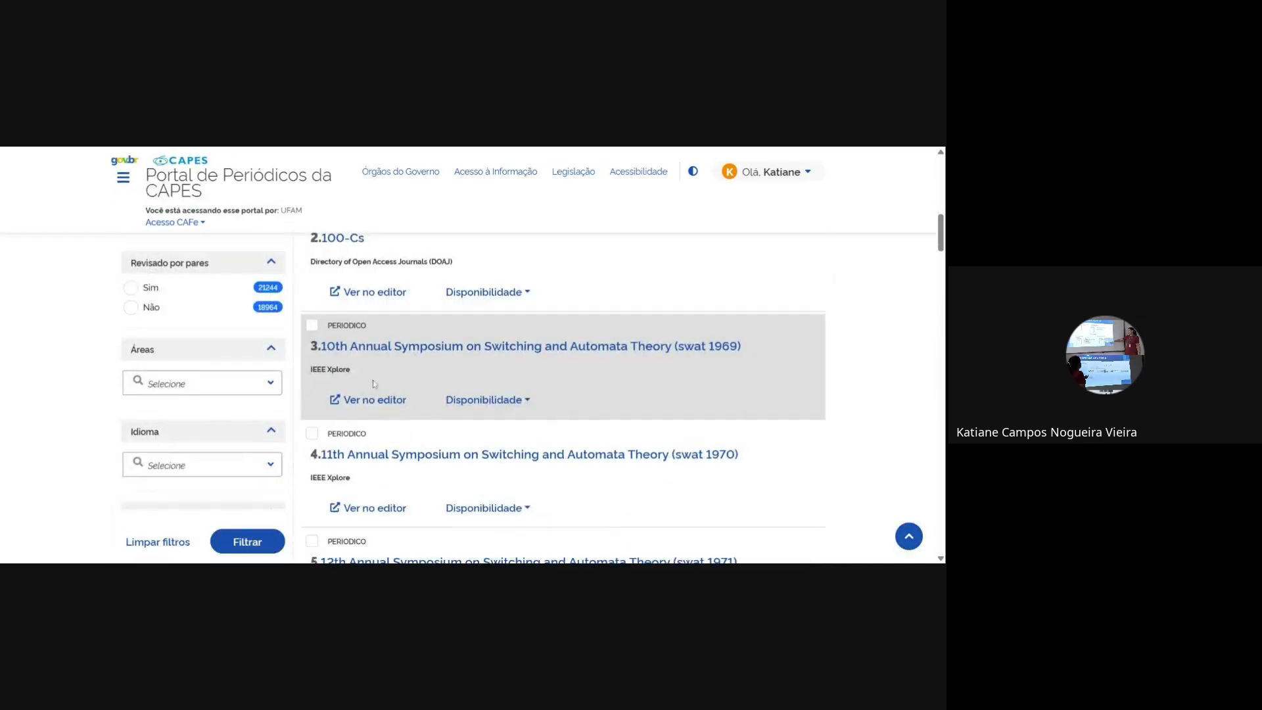
pyautogui.scroll(2, 362, 383)
pyautogui.scroll(2, 355, 385)
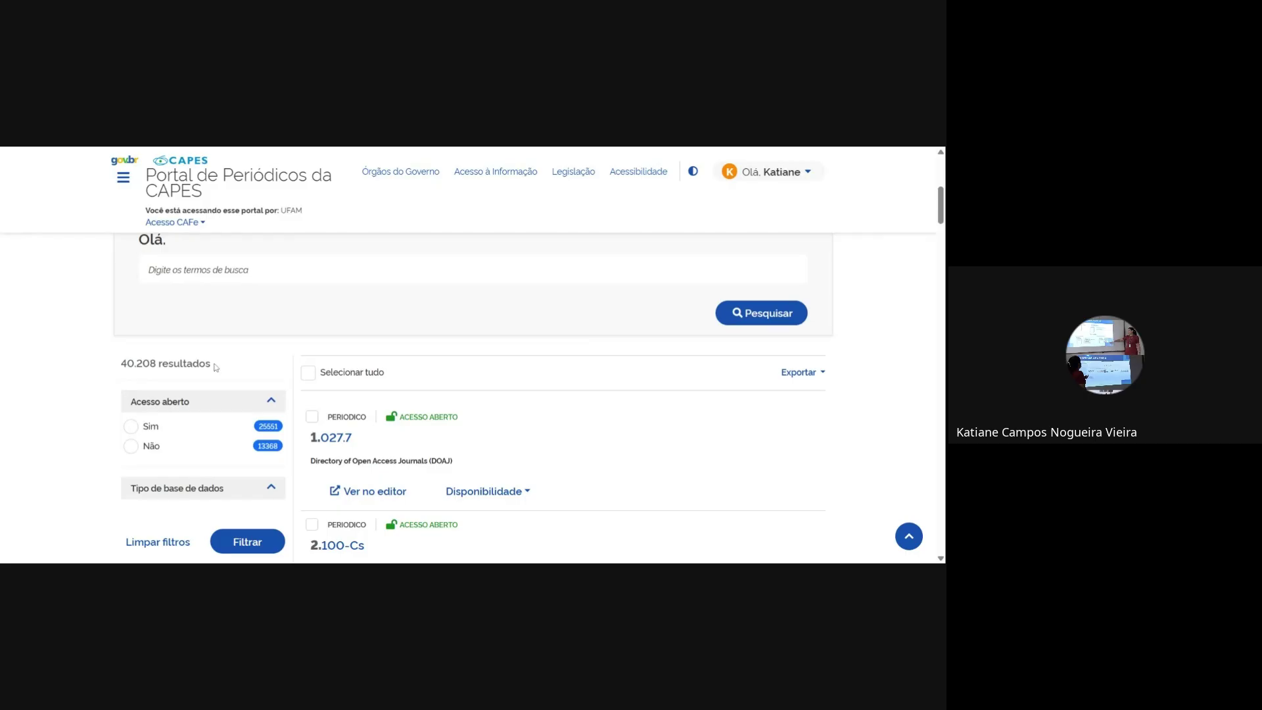
# - Enter "quimica nova" as the journal search term and view the Tipo de base de dados filter's options without selecting any
pyautogui.click(251, 269)
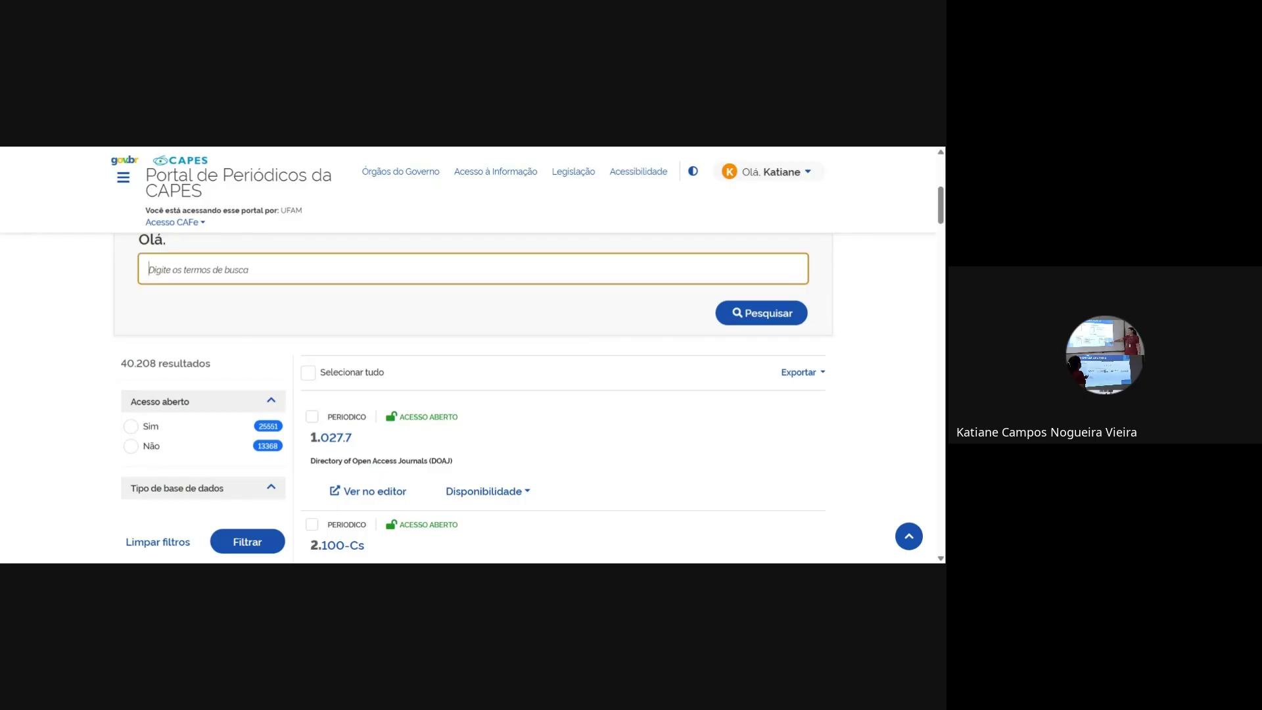
pyautogui.write('quimica nova')
pyautogui.scroll(-3, 230, 393)
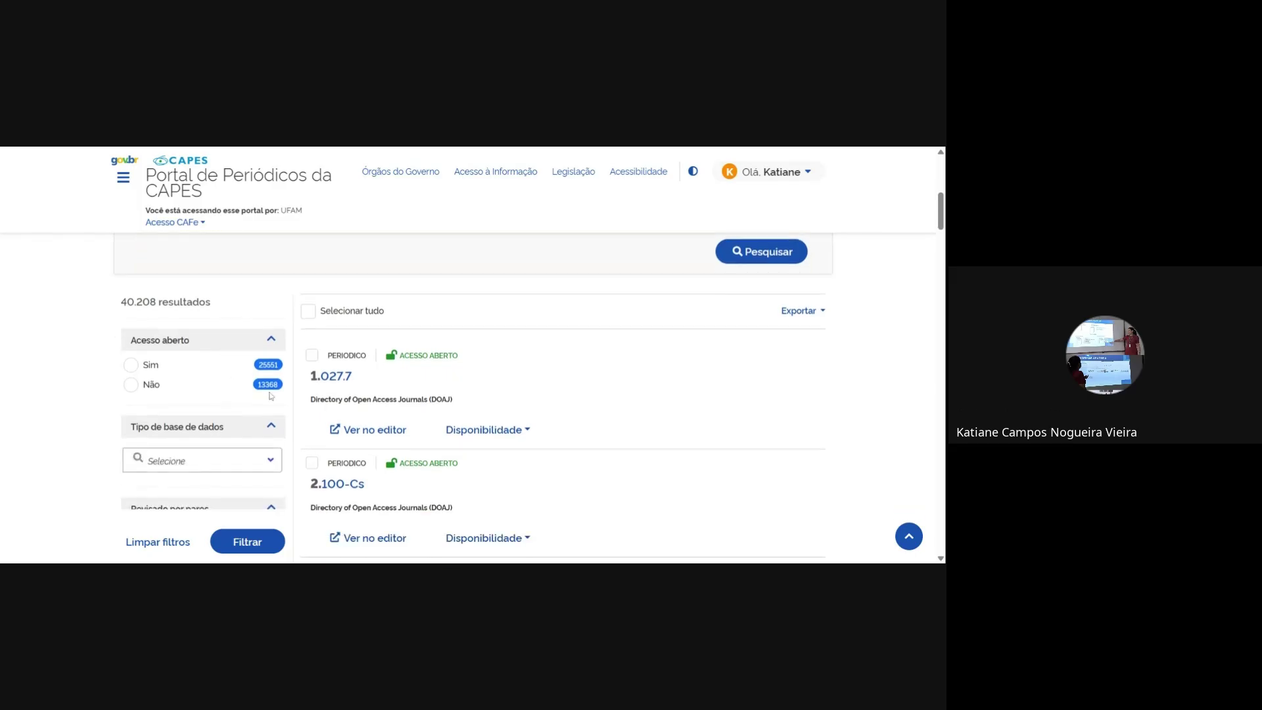
pyautogui.click(268, 337)
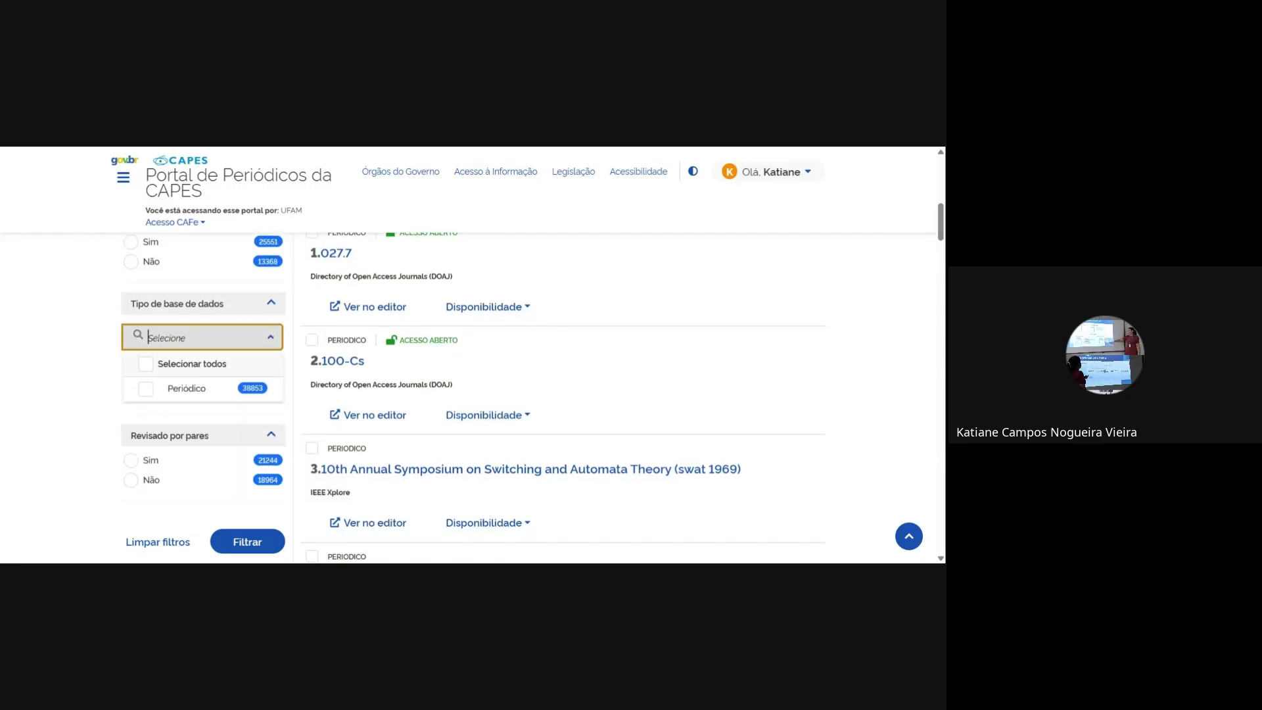
pyautogui.click(272, 342)
pyautogui.scroll(-1, 197, 368)
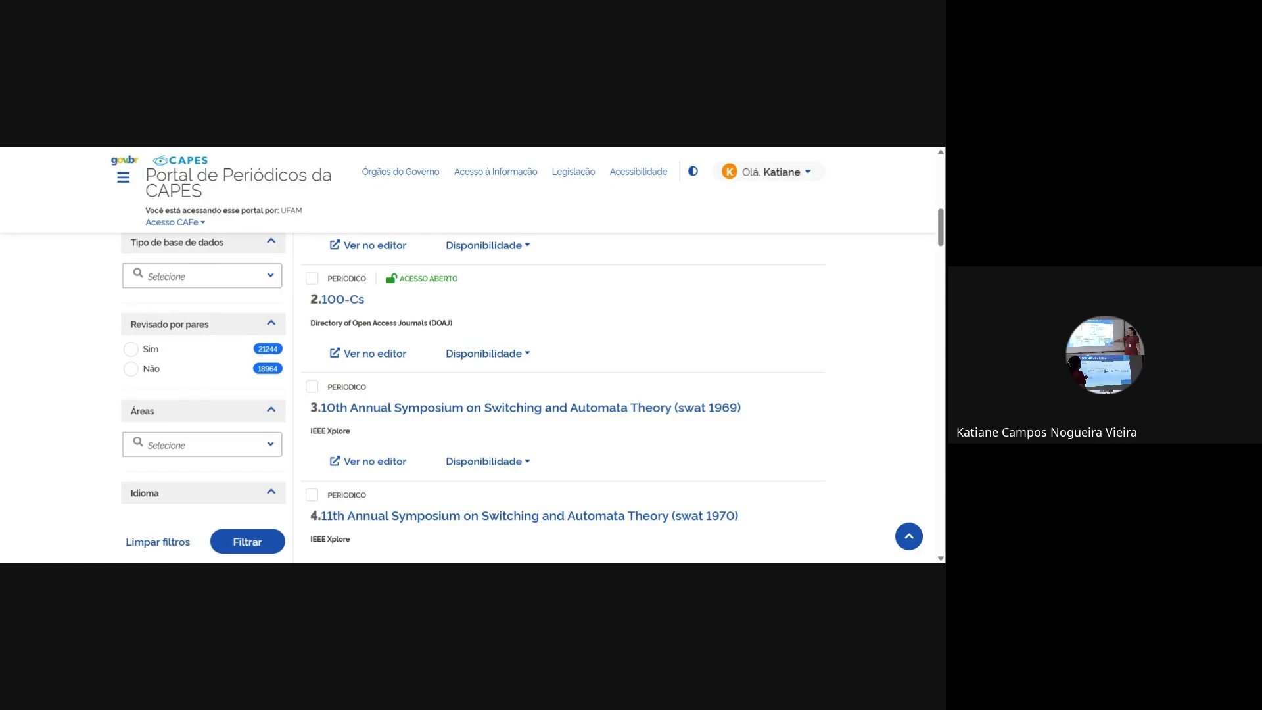
# - Expand the journal list's Áreas filter, look through the subject areas and collapse it without selecting any
pyautogui.scroll(-1, 203, 373)
pyautogui.click(203, 383)
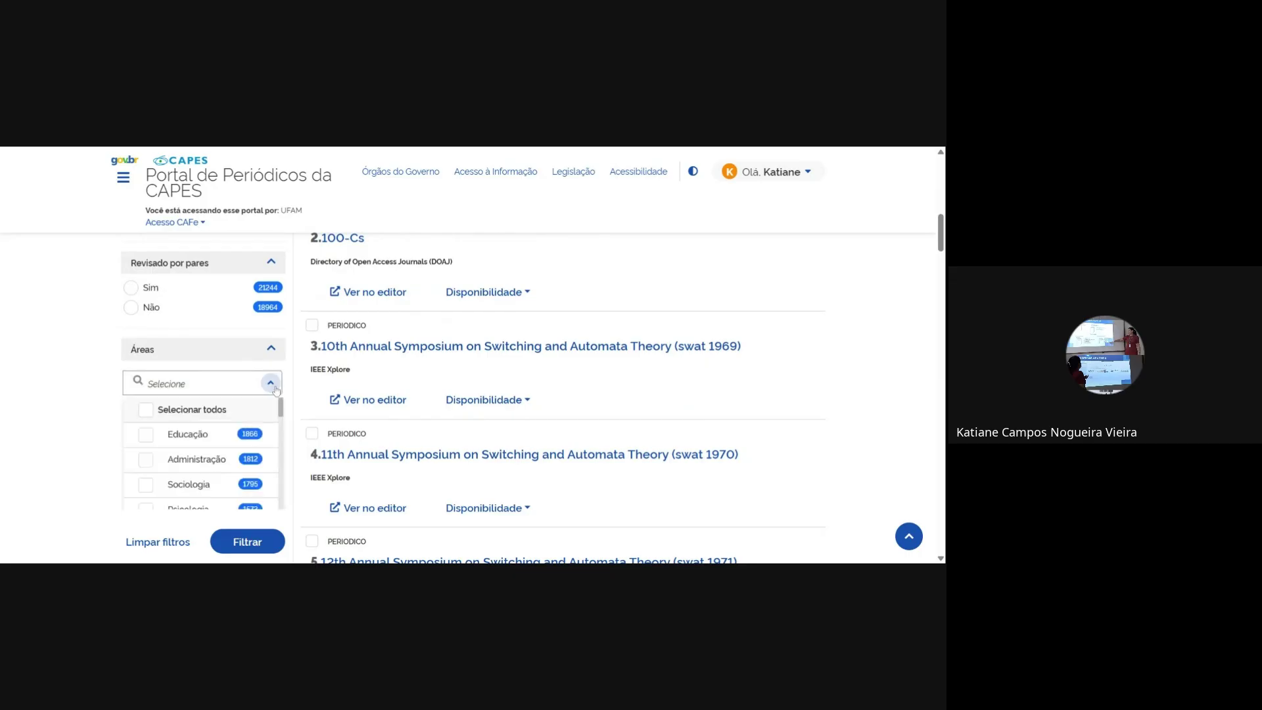
pyautogui.scroll(-3, 238, 421)
pyautogui.scroll(-4, 211, 434)
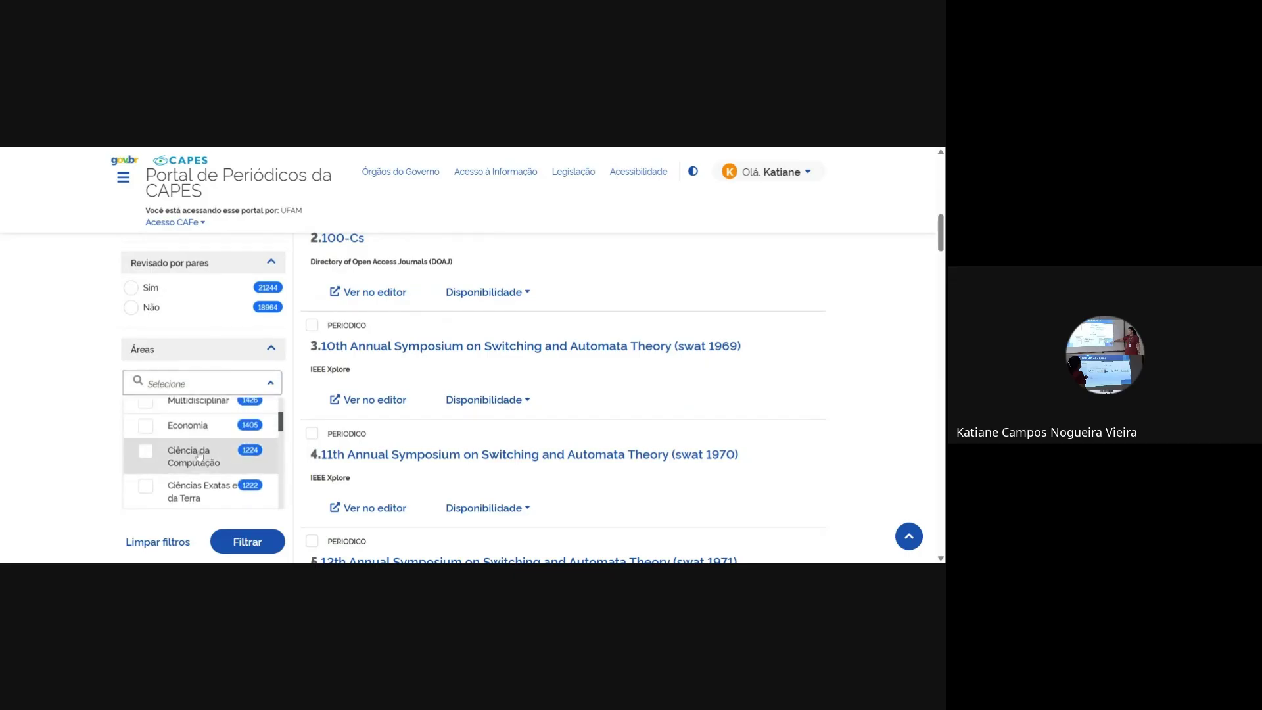
pyautogui.scroll(-4, 198, 460)
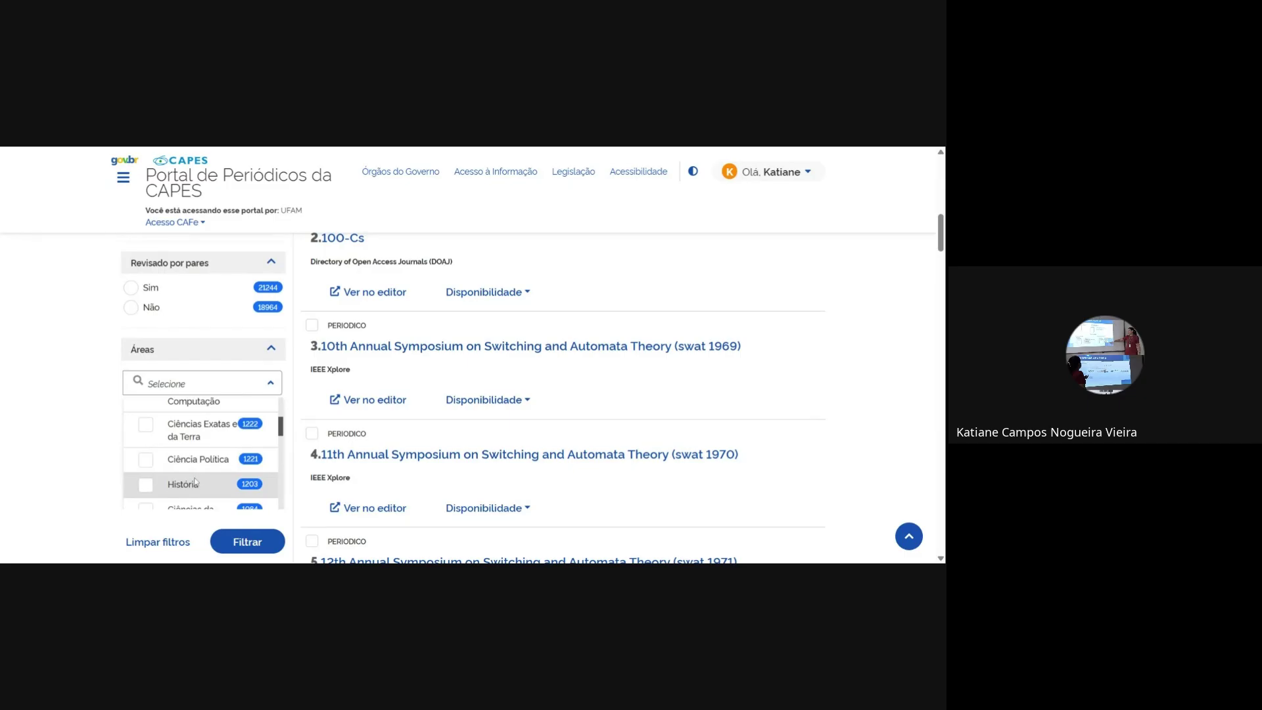
pyautogui.scroll(12, 197, 491)
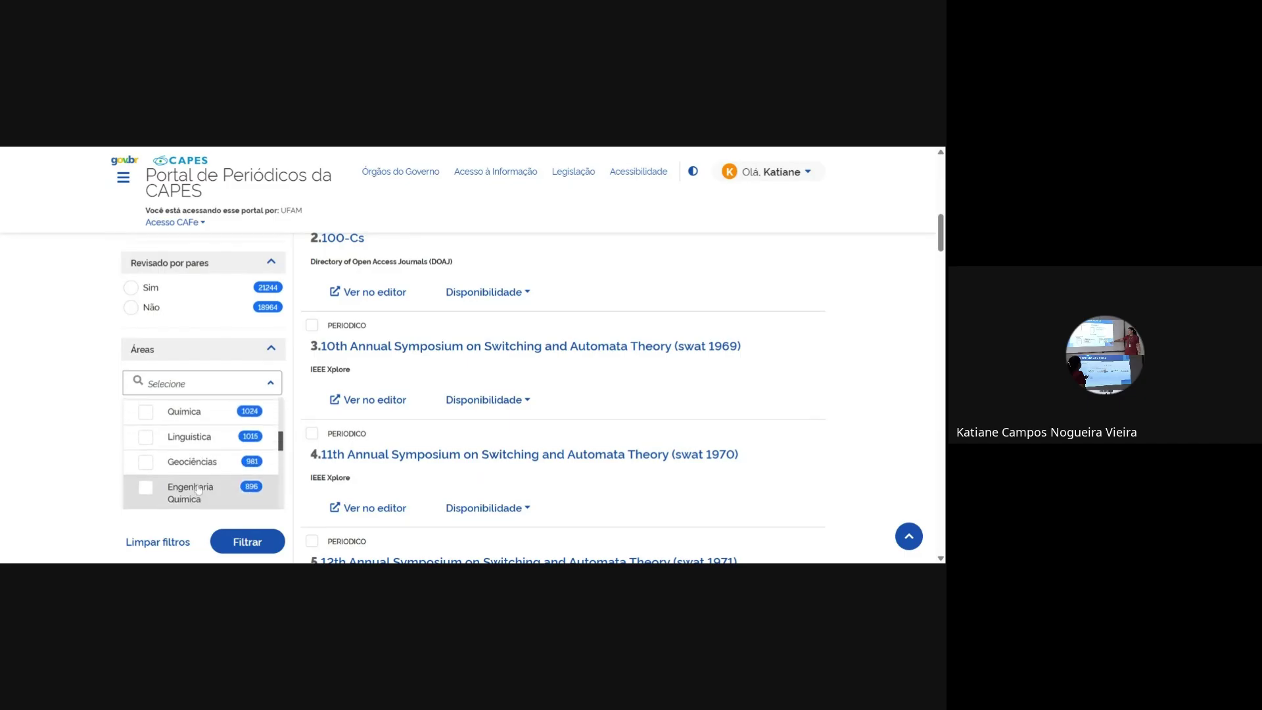
pyautogui.scroll(-3, 195, 473)
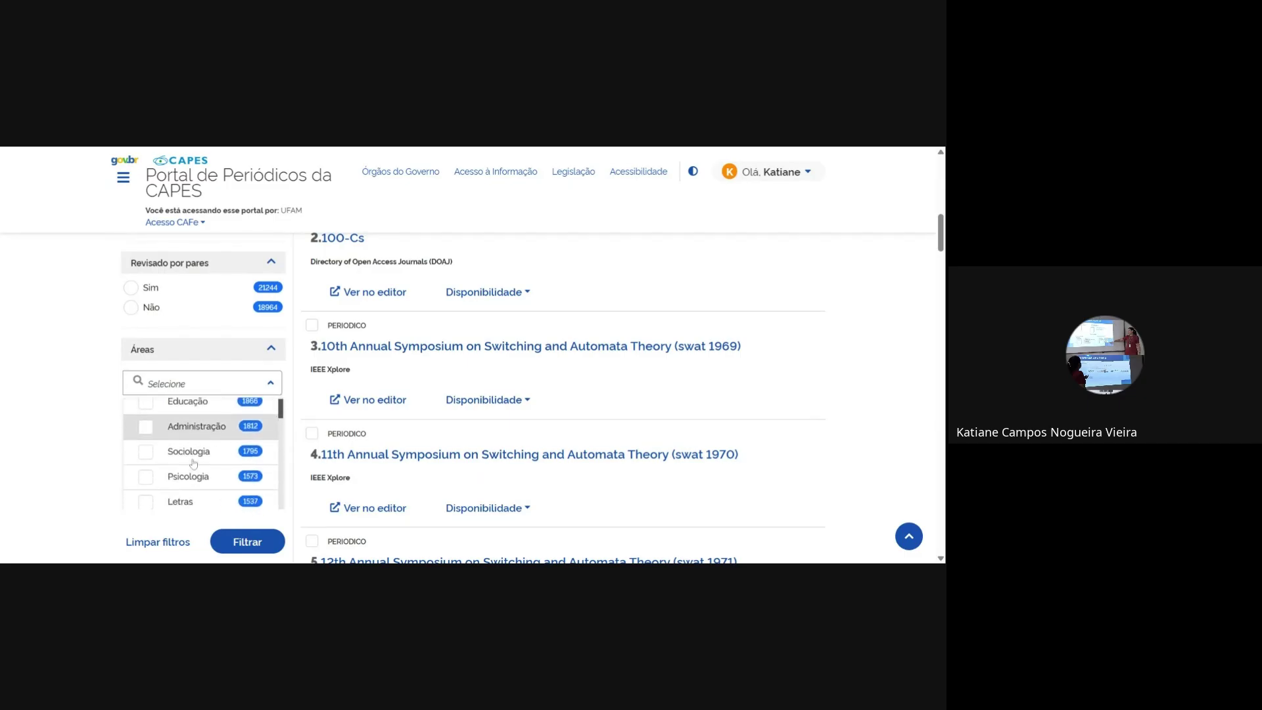
pyautogui.scroll(-6, 197, 455)
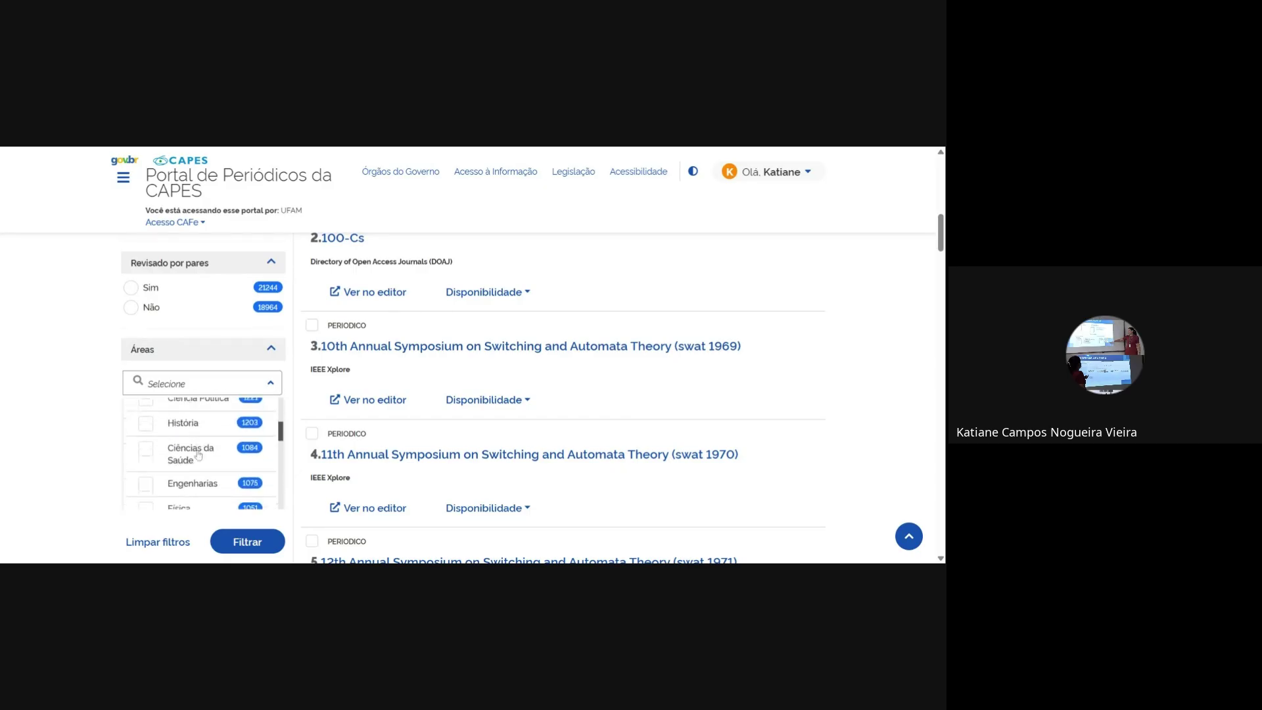
pyautogui.click(271, 383)
# - View the options of the journal list's Editores filter and of its Idioma filter without selecting any
pyautogui.scroll(-3, 270, 408)
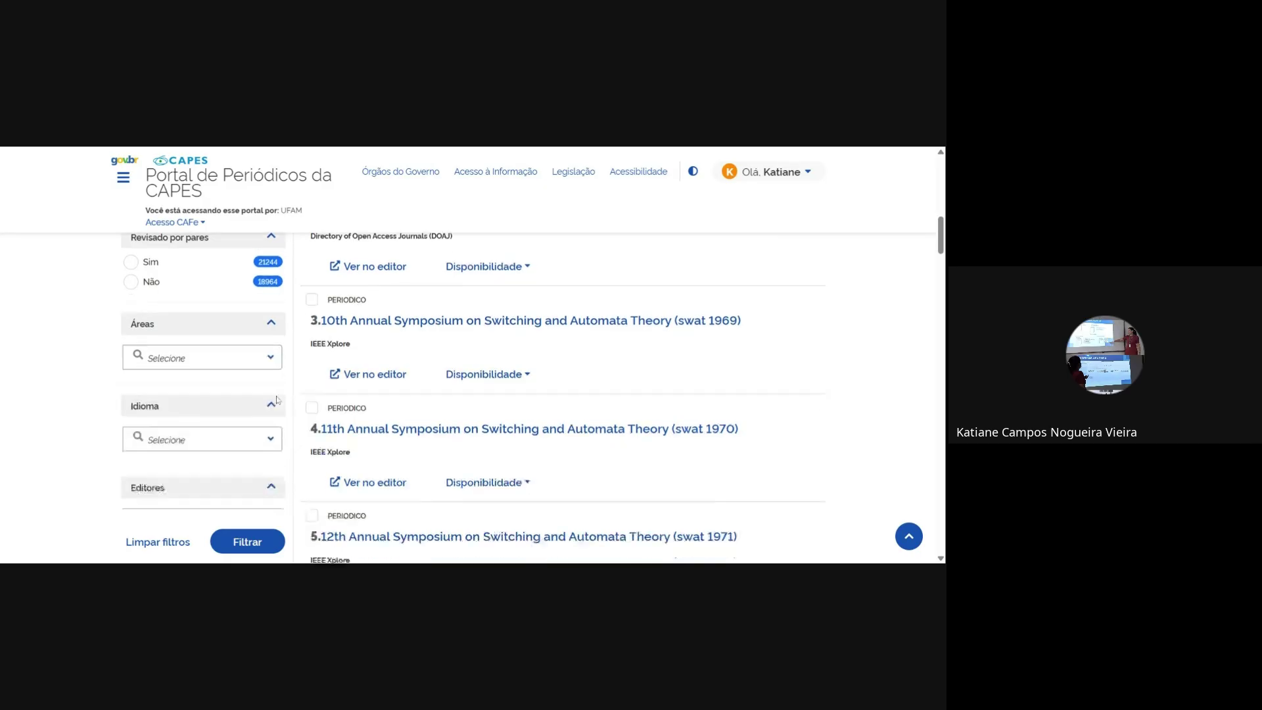
pyautogui.click(268, 424)
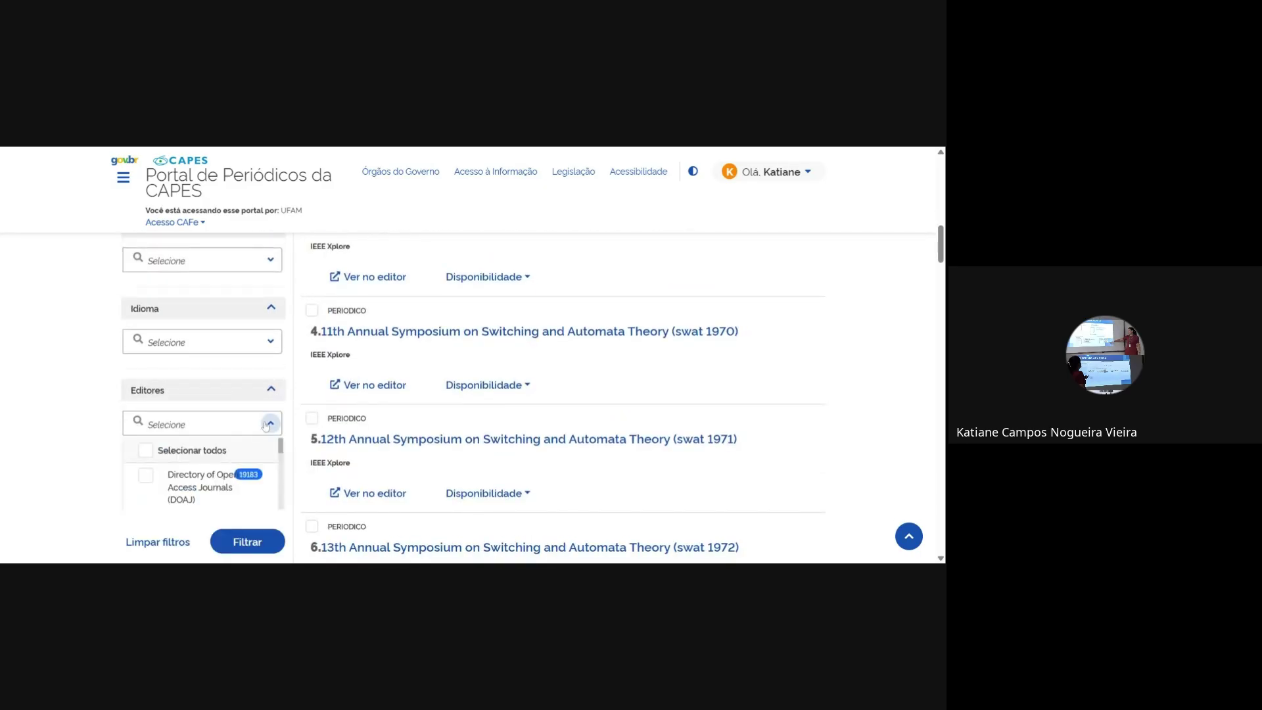
pyautogui.click(265, 427)
pyautogui.click(268, 343)
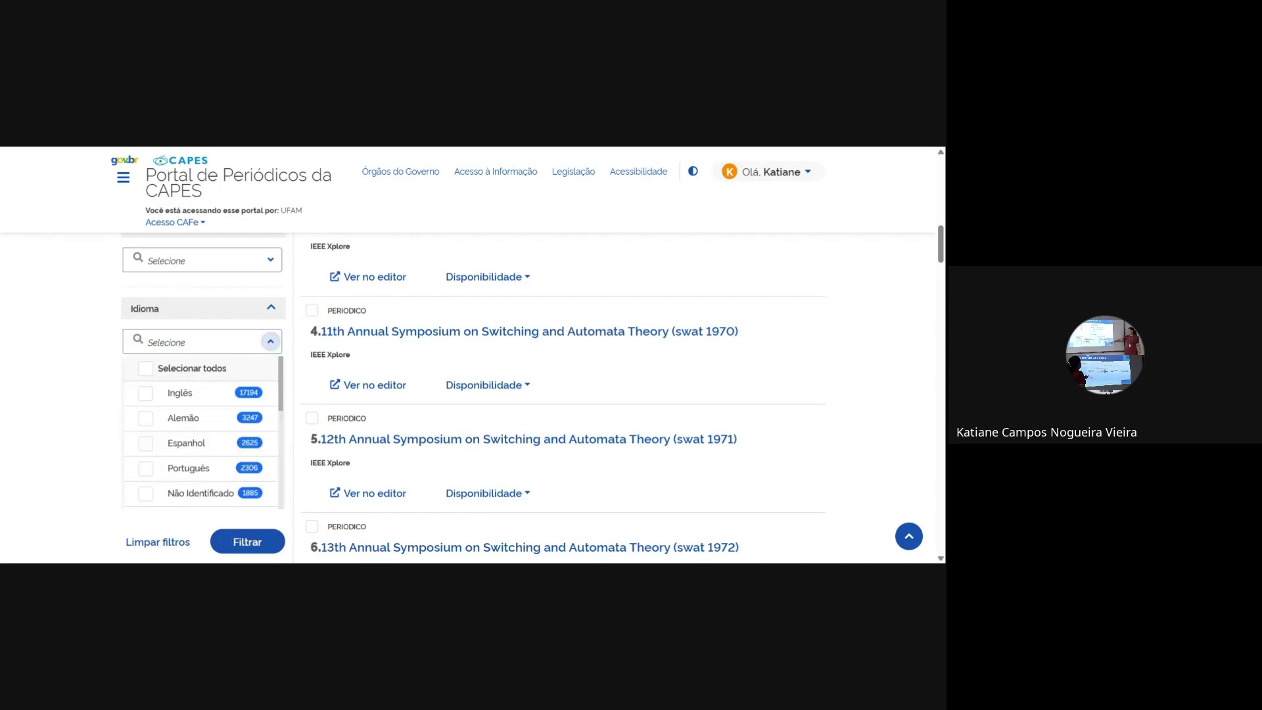
# - Run the journal search for "quimica nova" and examine the matching journals and their access labels
pyautogui.scroll(15, 442, 339)
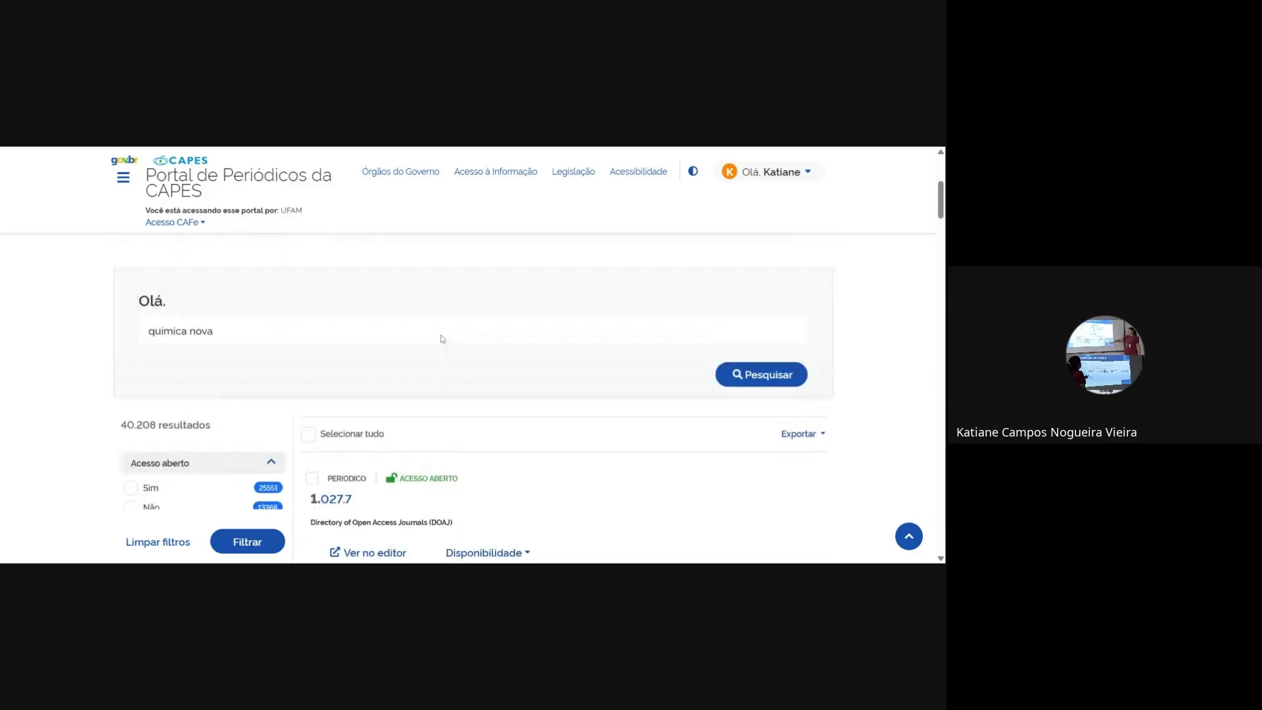
pyautogui.scroll(-5, 442, 338)
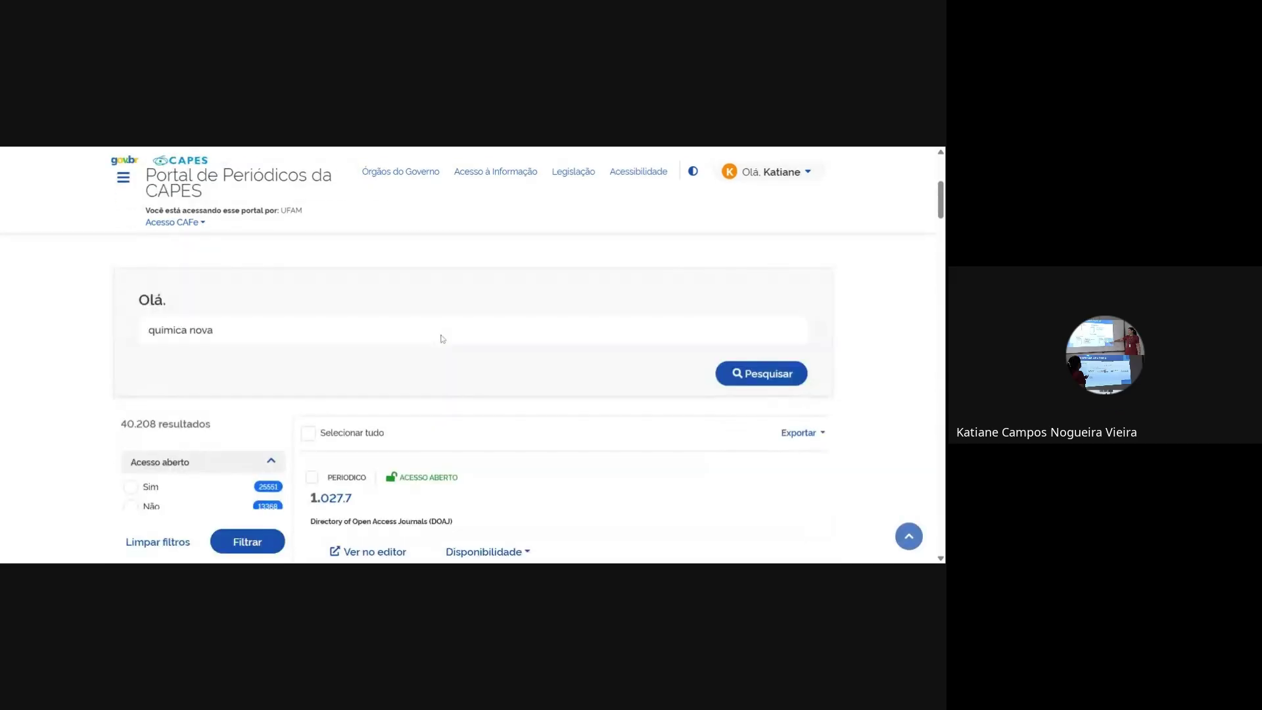
pyautogui.click(749, 380)
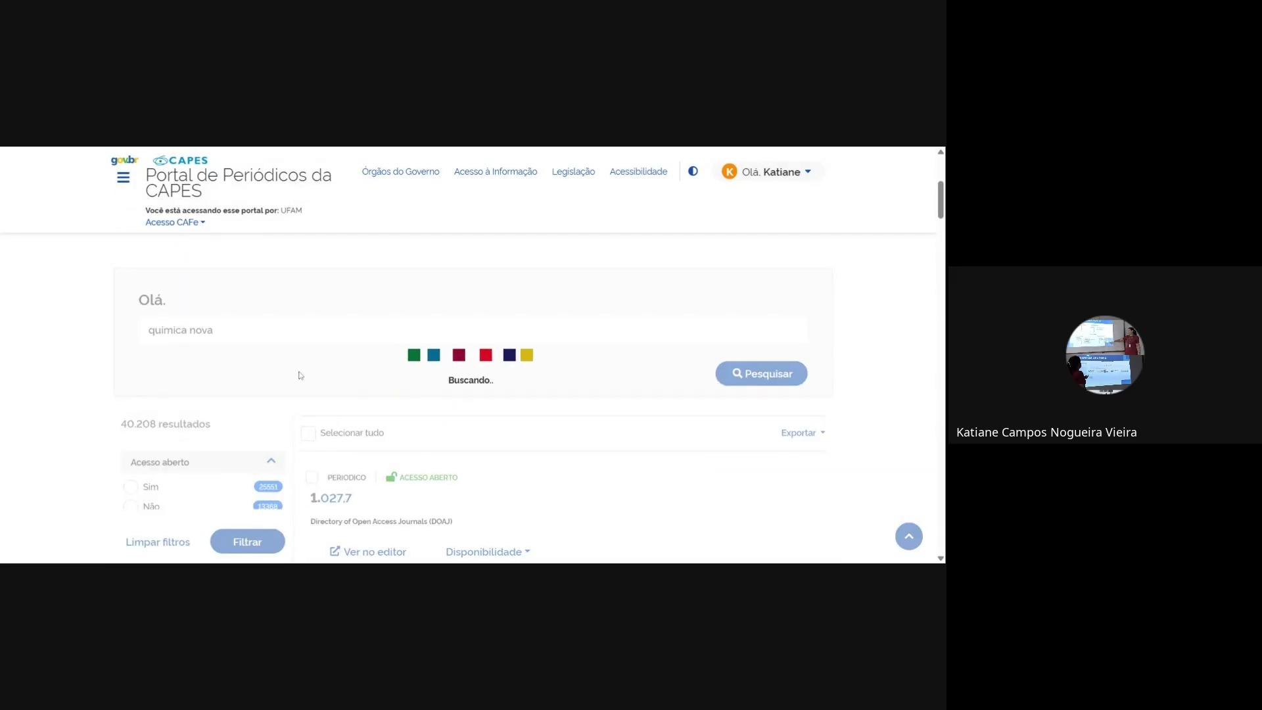
pyautogui.scroll(-10, 349, 293)
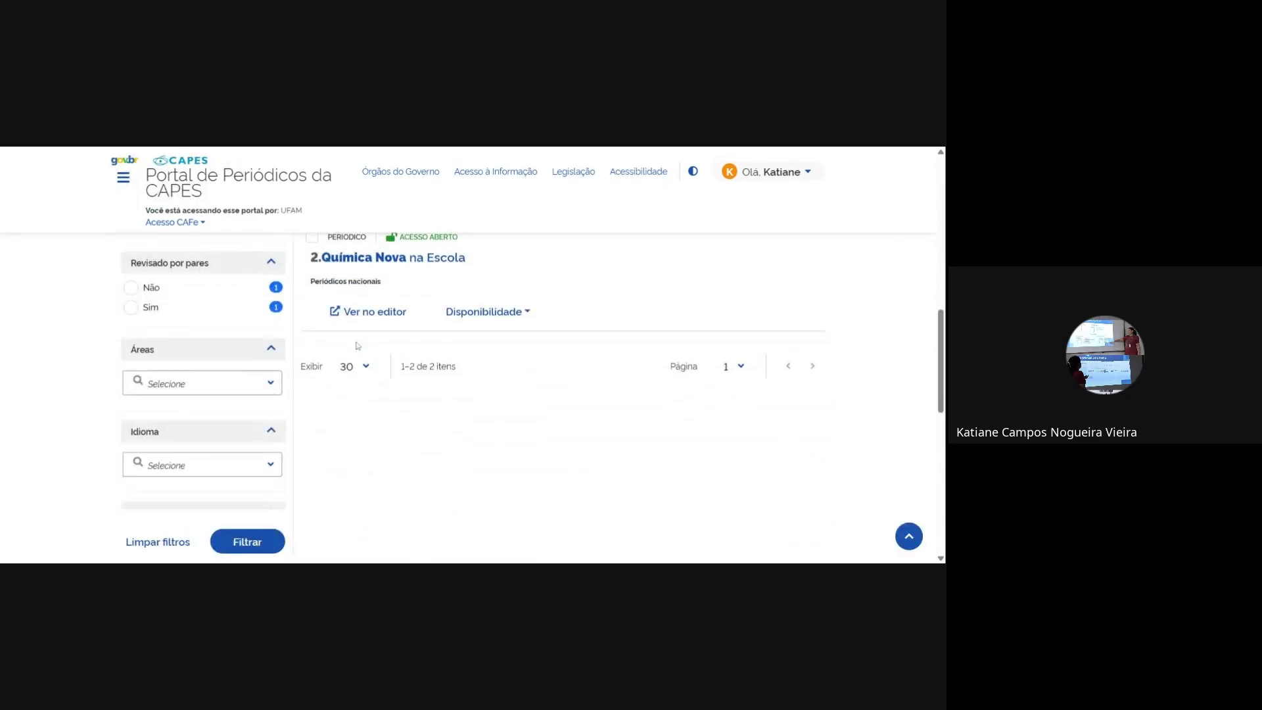
pyautogui.scroll(2, 349, 293)
pyautogui.scroll(1, 460, 329)
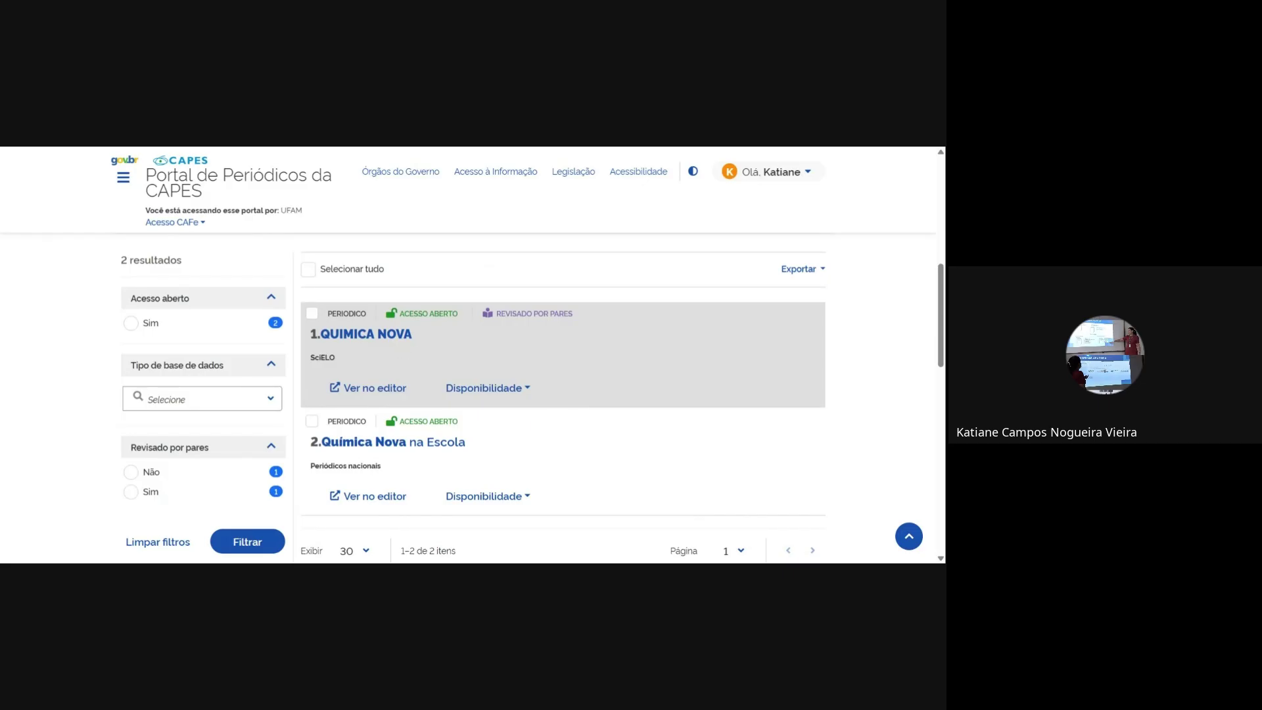
pyautogui.scroll(-1, 437, 350)
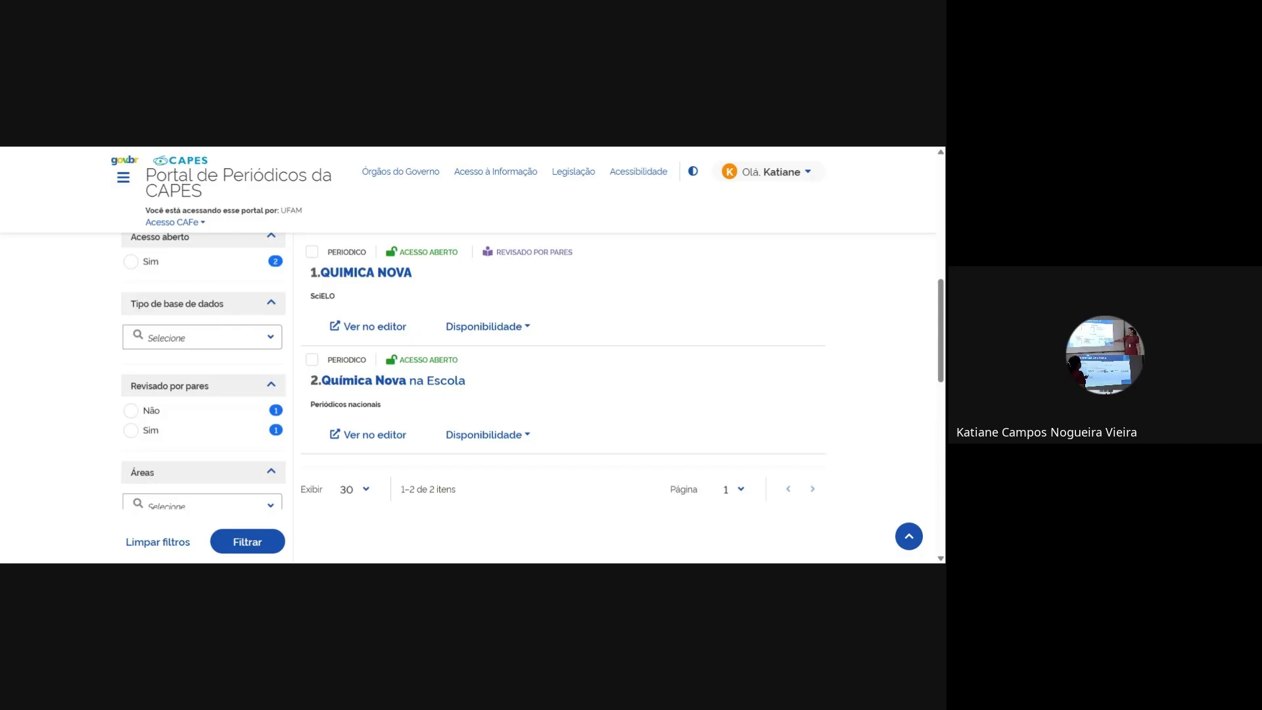
# - Return to the portal's home page and open the Buscar assunto subject search
pyautogui.scroll(10, 431, 285)
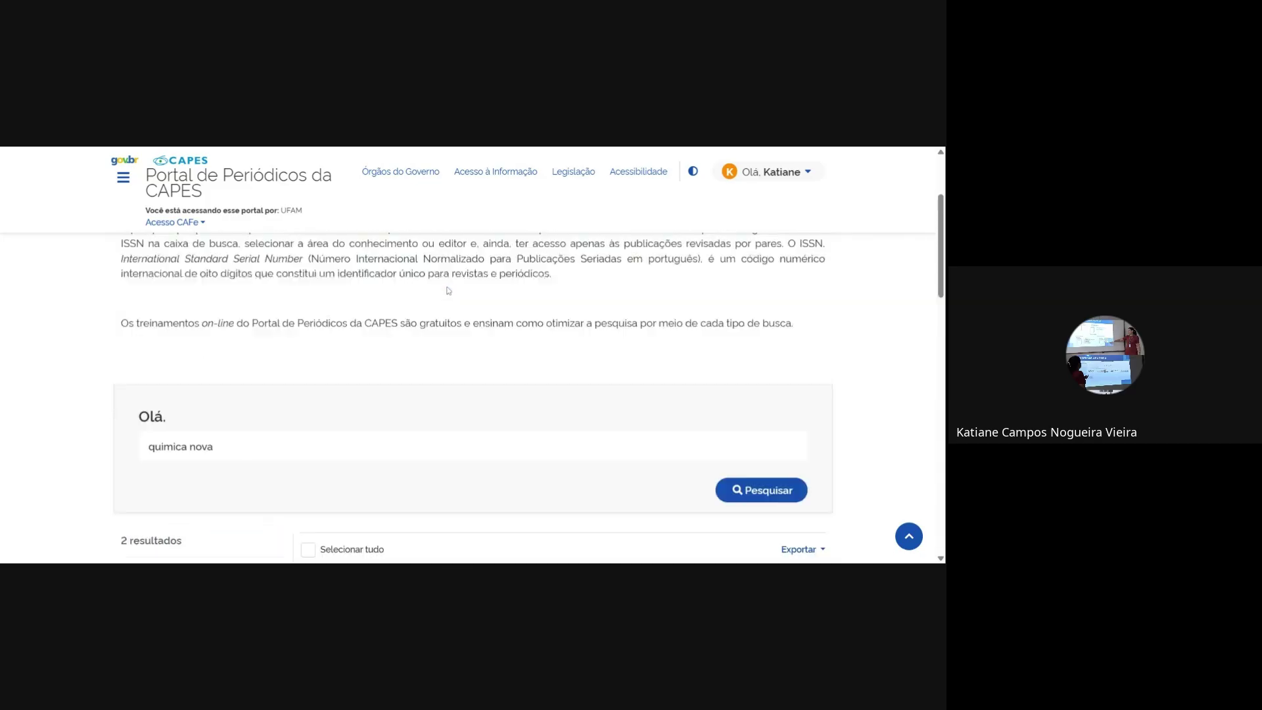
pyautogui.click(131, 258)
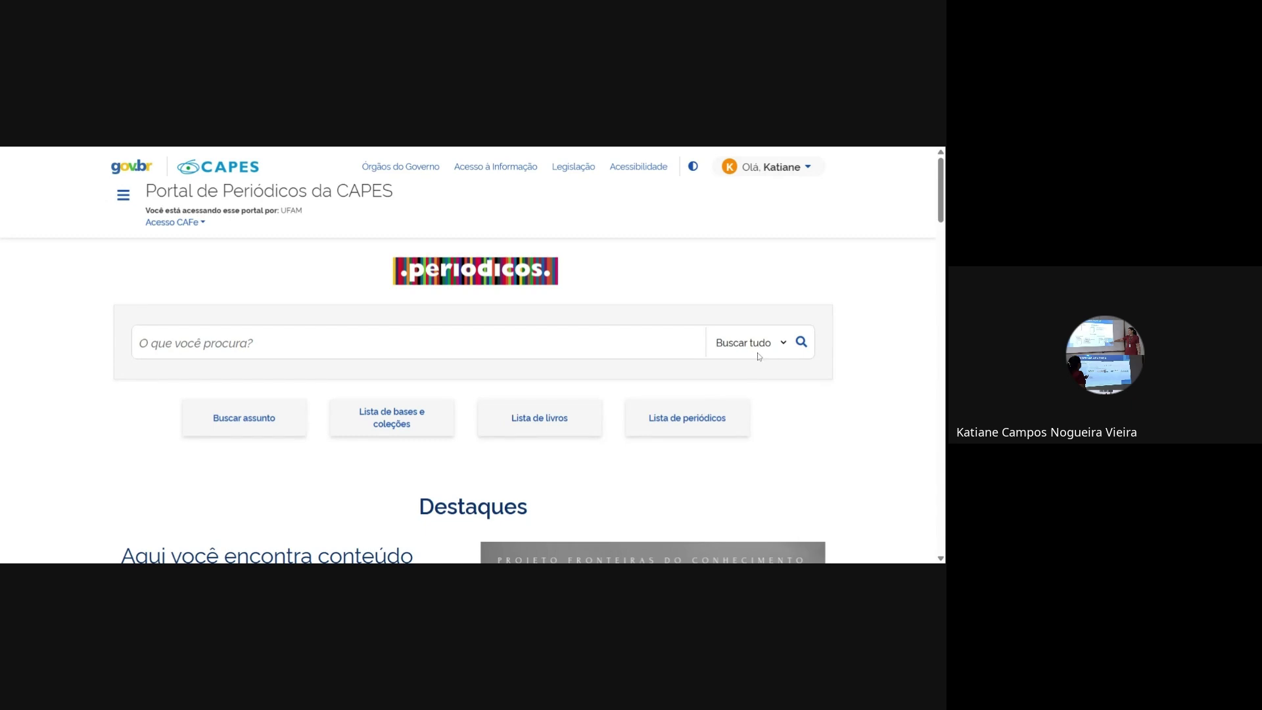
pyautogui.click(263, 423)
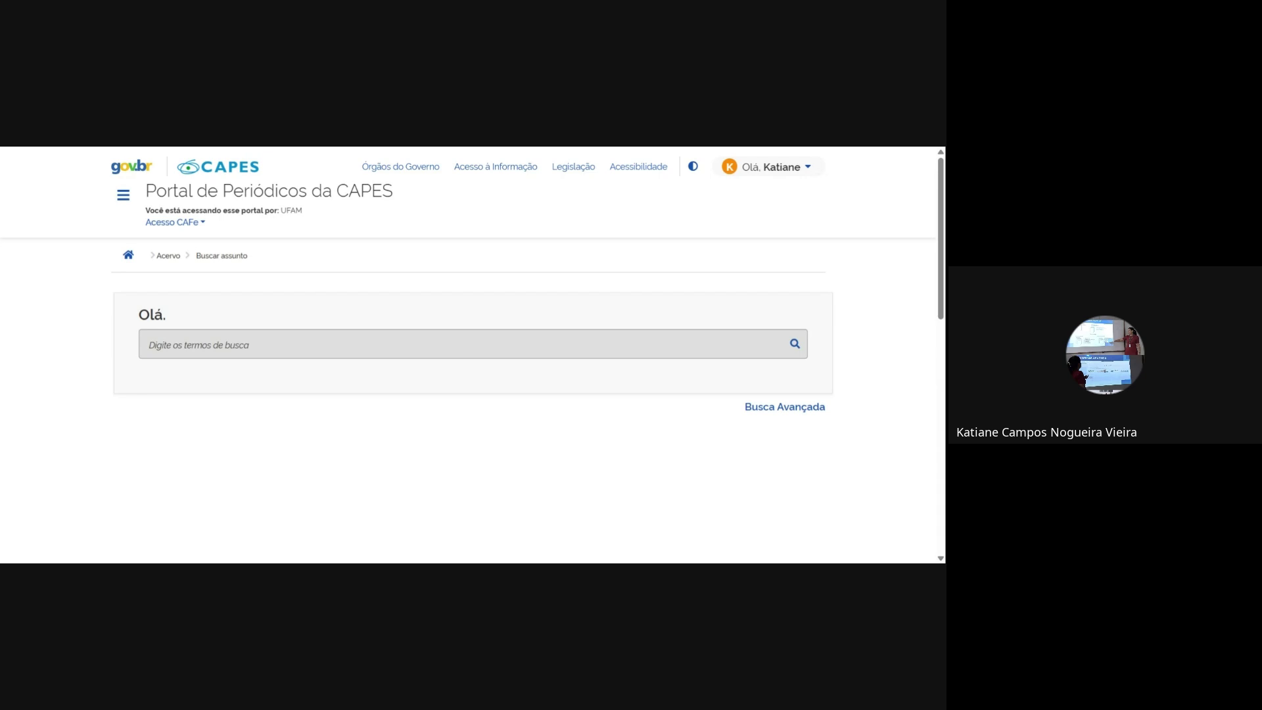
# - Search by subject for "doenças autoimune", replacing the initial term "literacia digital"
pyautogui.click(484, 352)
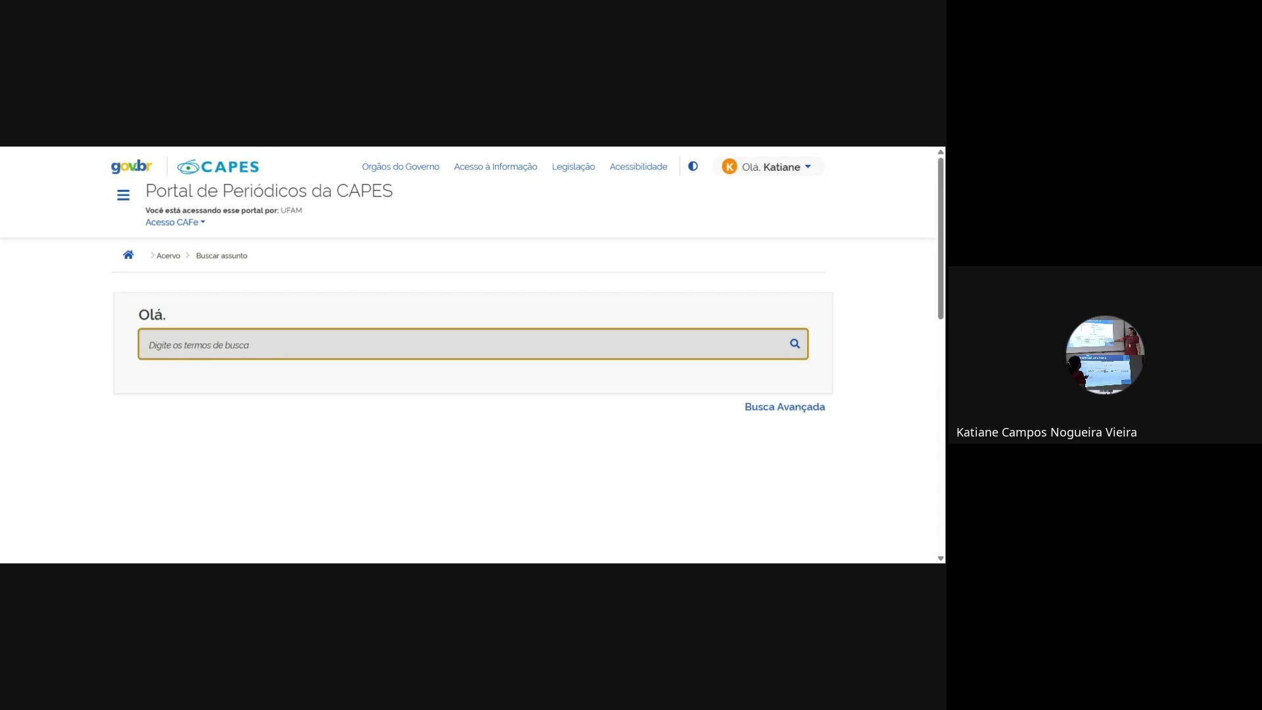
pyautogui.write('literacia digital')
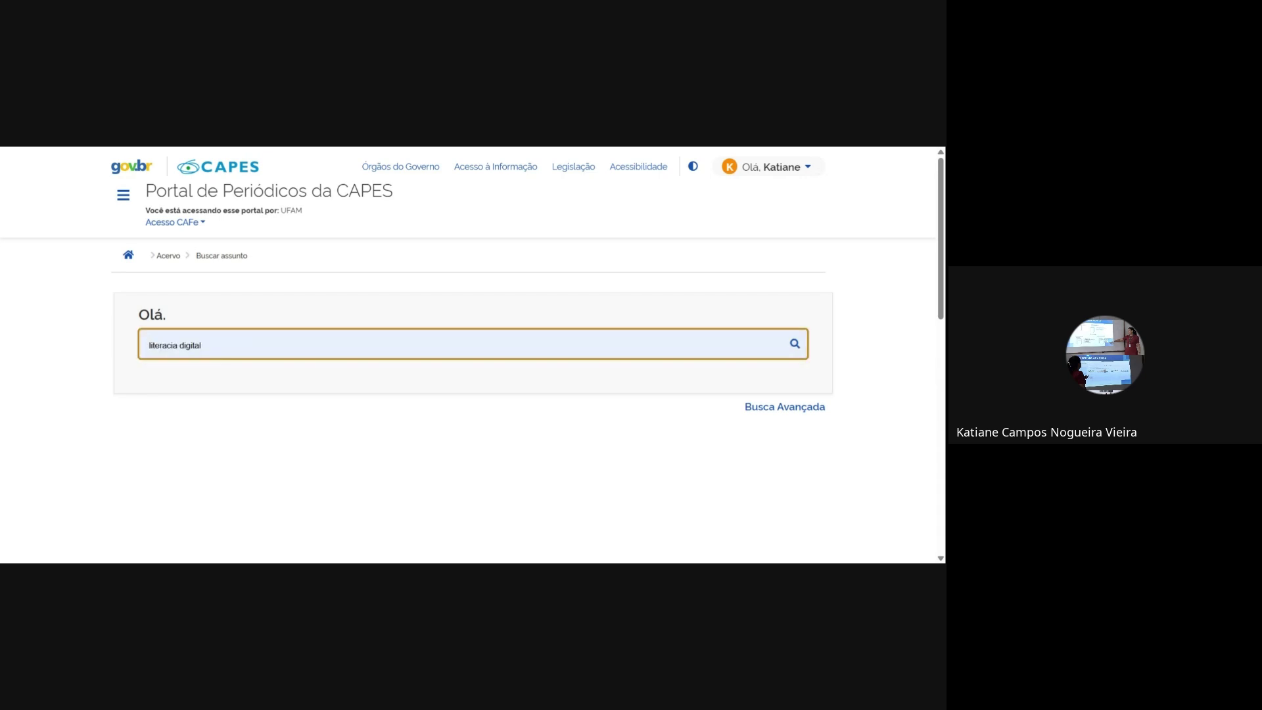
pyautogui.hotkey('ctrl', 'a')
pyautogui.write('doenças autoimune')
pyautogui.scroll(-1, 876, 324)
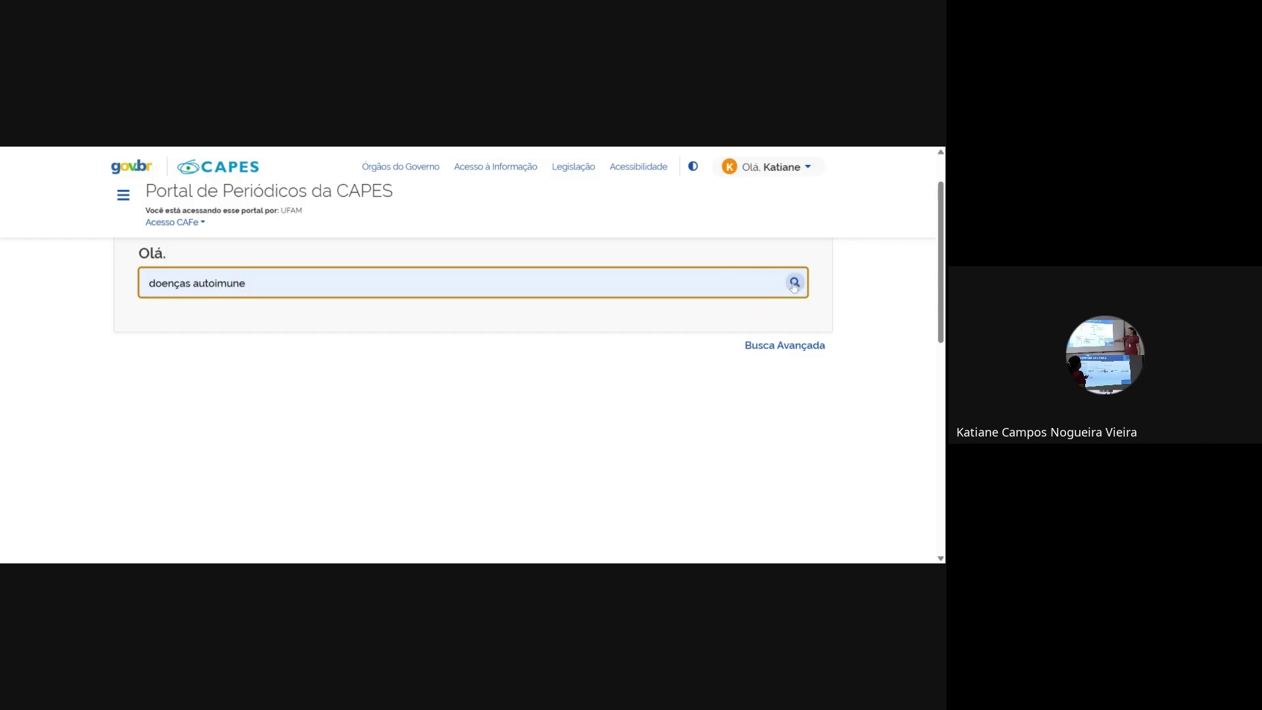
pyautogui.click(794, 284)
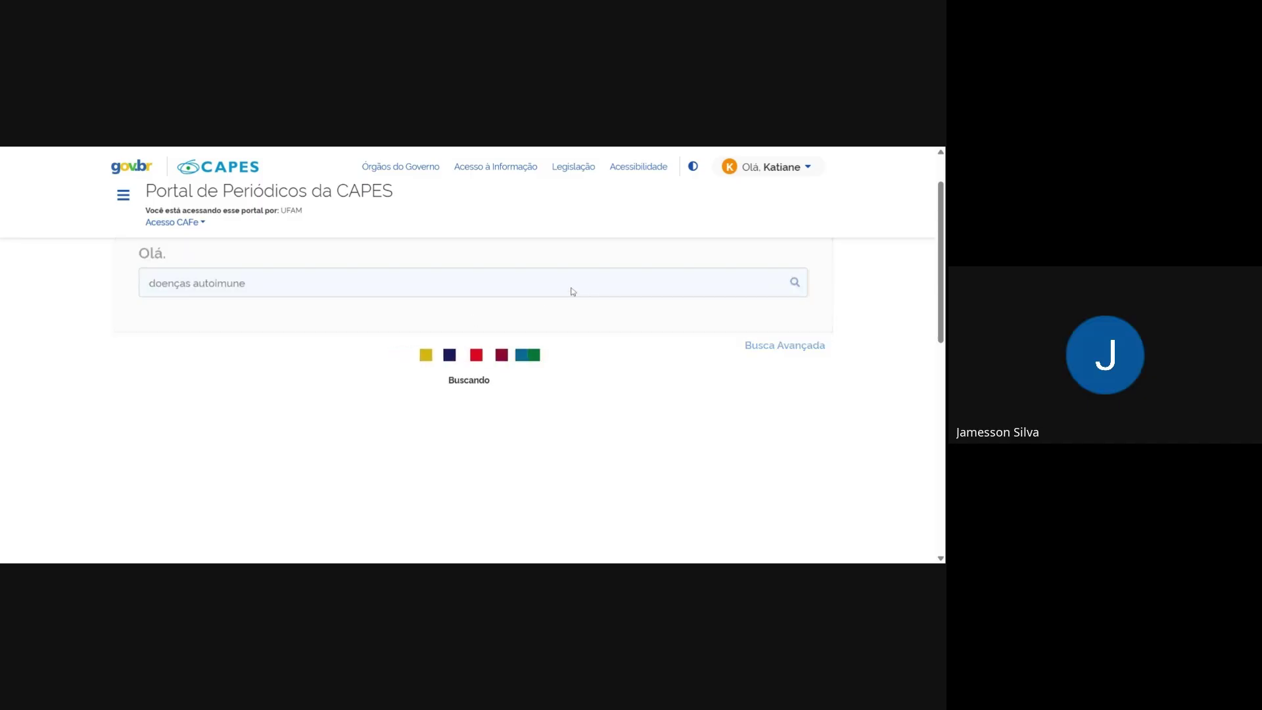
# - Examine the subject search's result total, its first articles and the available filters
pyautogui.scroll(-10, 698, 151)
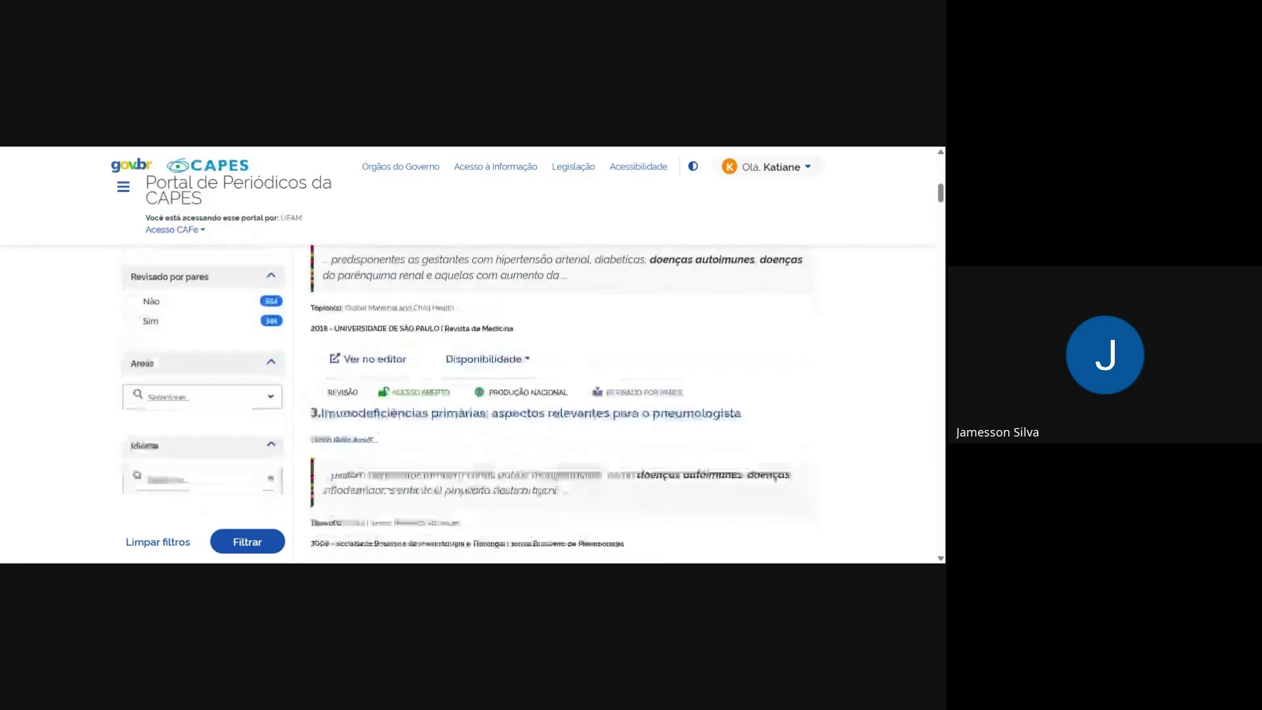
pyautogui.scroll(10, 698, 151)
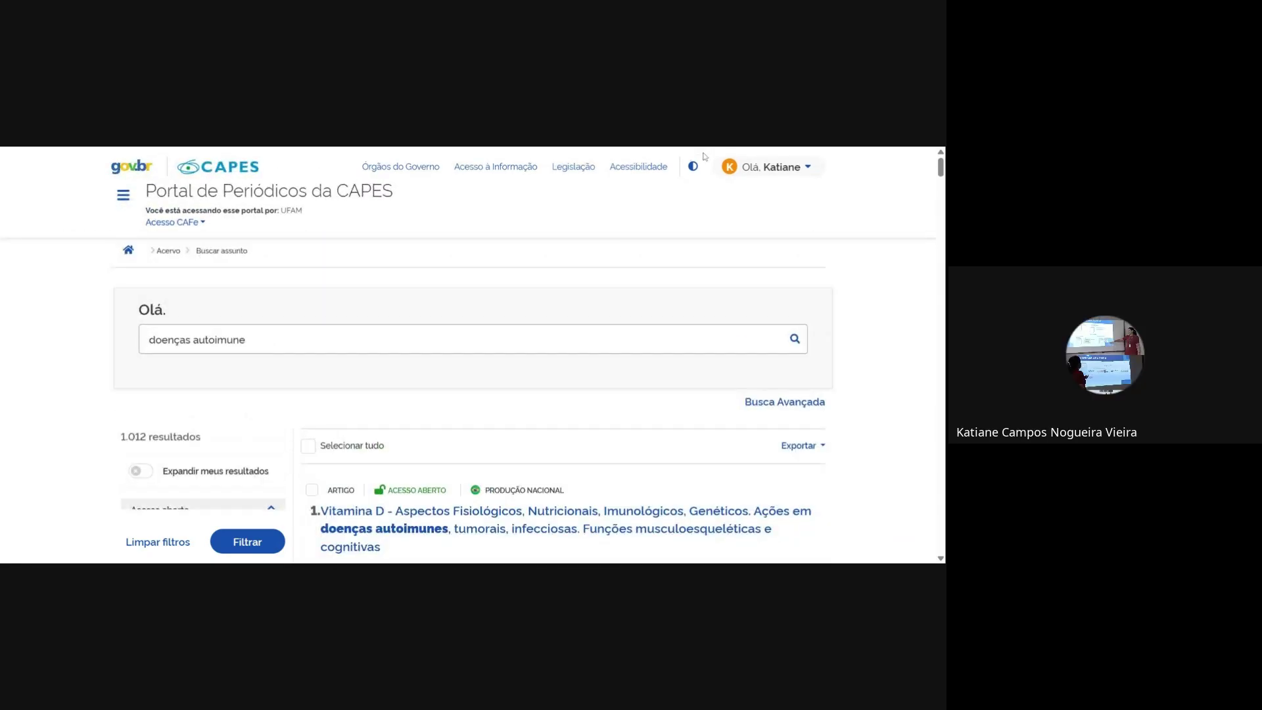
pyautogui.scroll(-4, 425, 377)
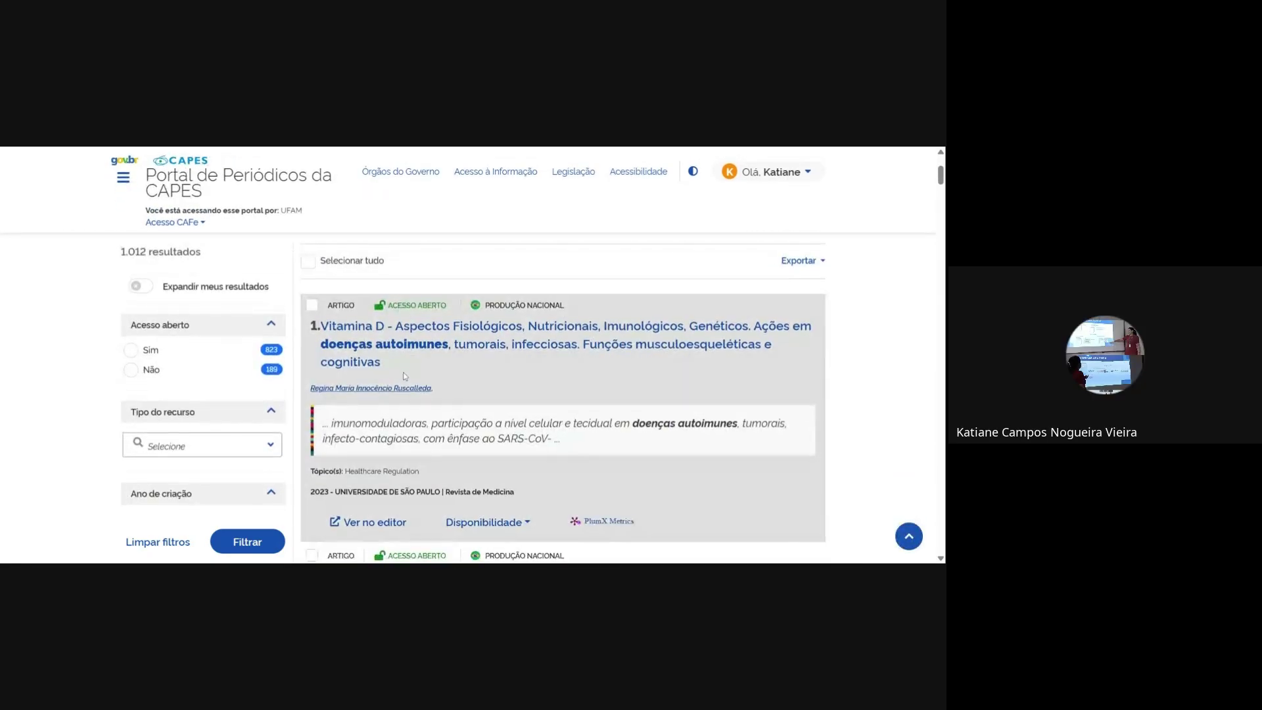
pyautogui.scroll(2, 425, 377)
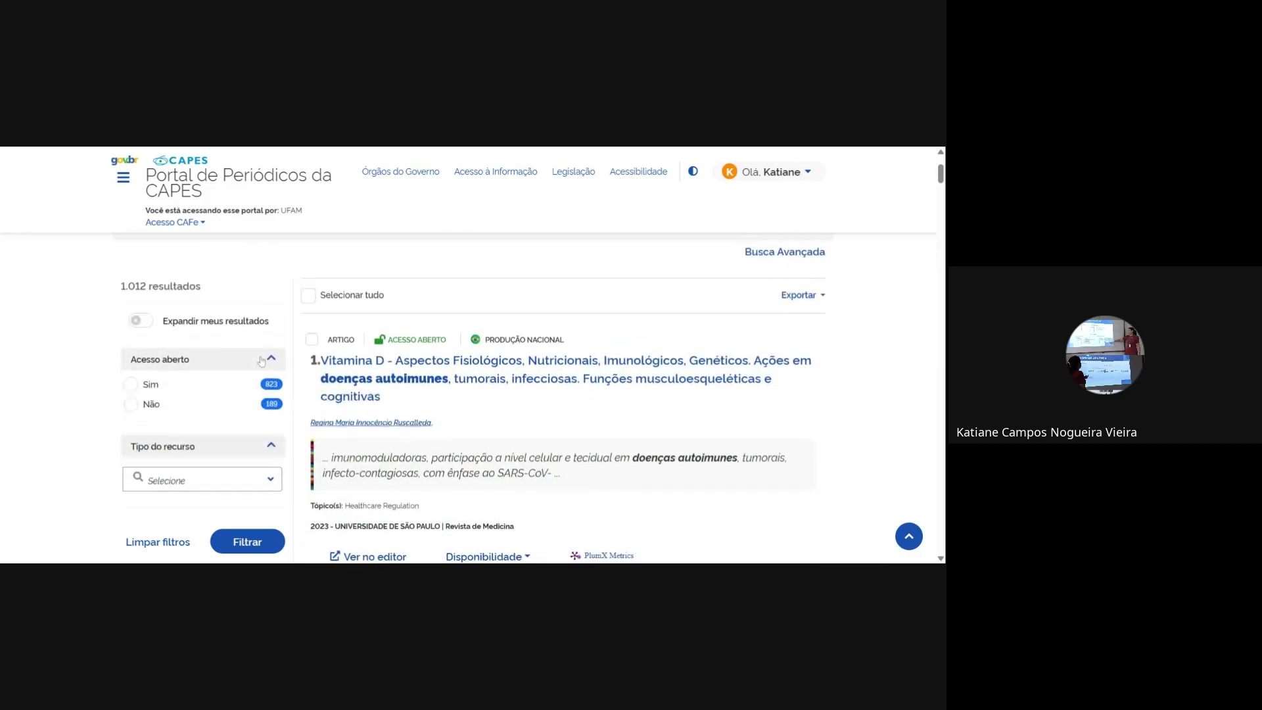
# - Review the open access, resource type and creation year filters alongside the "doenças autoimune" results
pyautogui.scroll(-1, 272, 360)
pyautogui.scroll(3, 273, 361)
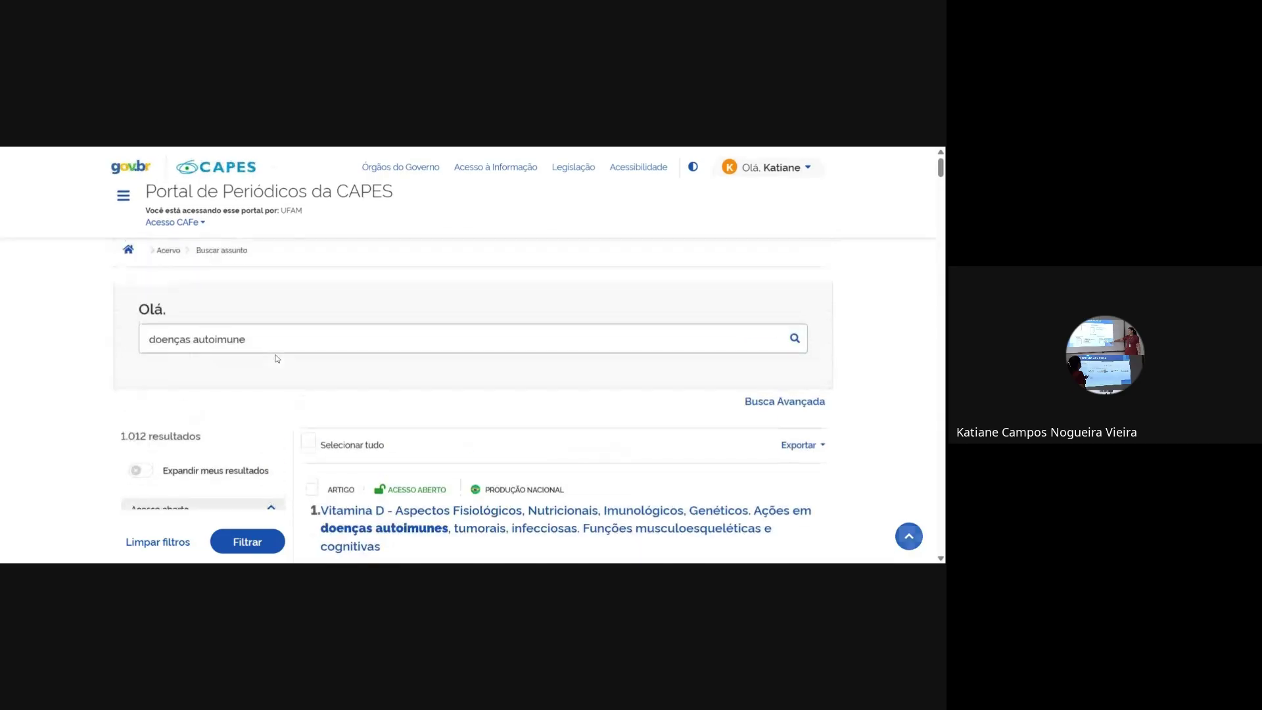
pyautogui.scroll(-2, 275, 360)
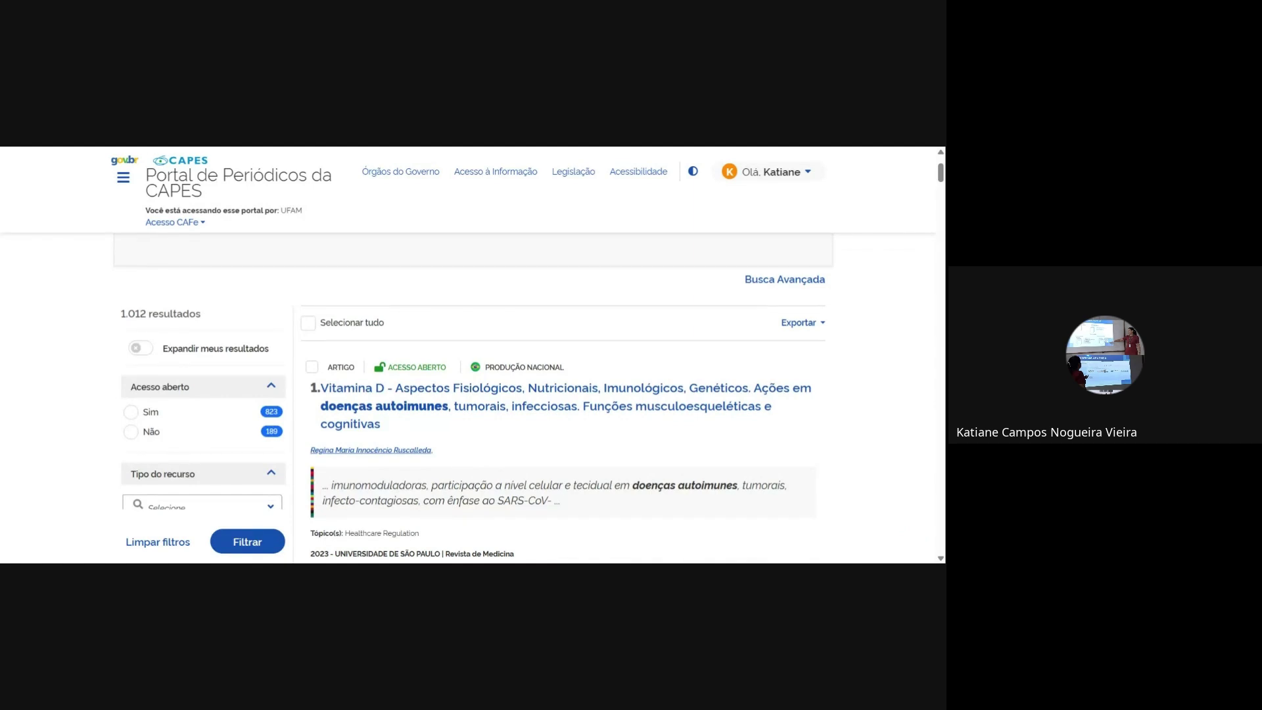
pyautogui.scroll(-1, 214, 326)
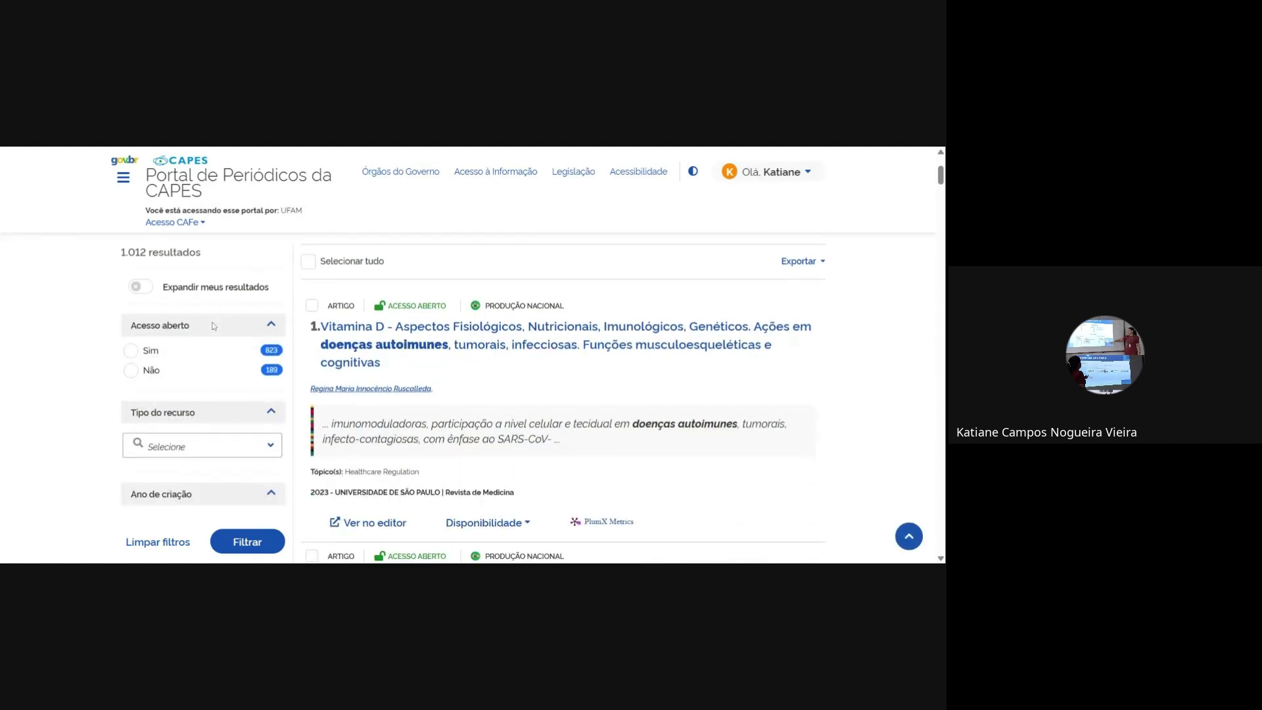
pyautogui.scroll(-2, 214, 326)
pyautogui.scroll(2, 287, 328)
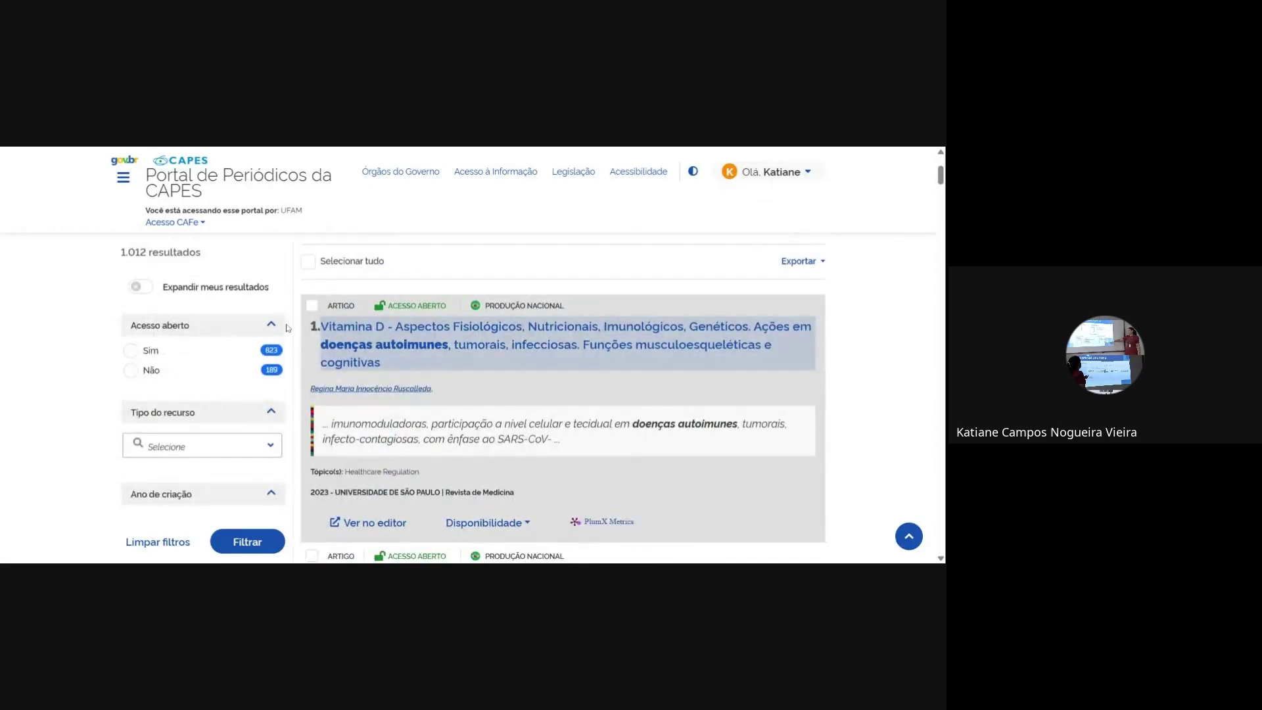
pyautogui.scroll(3, 287, 328)
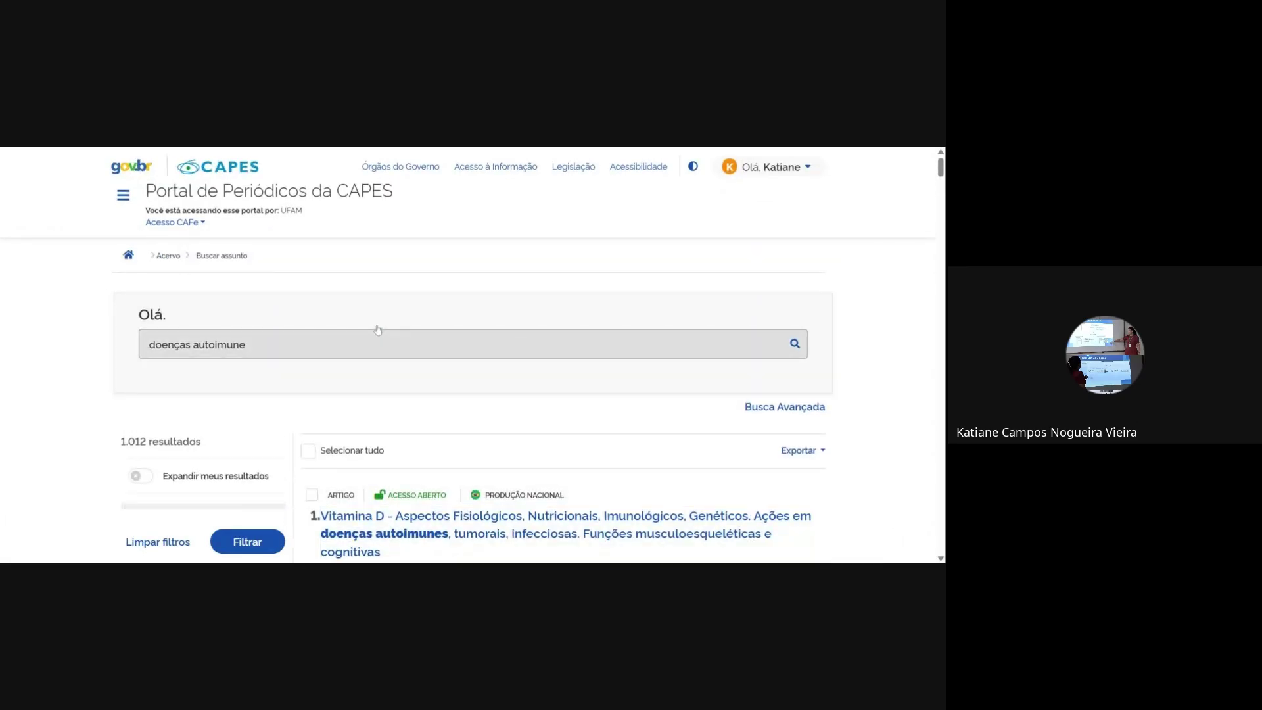
pyautogui.scroll(-3, 195, 427)
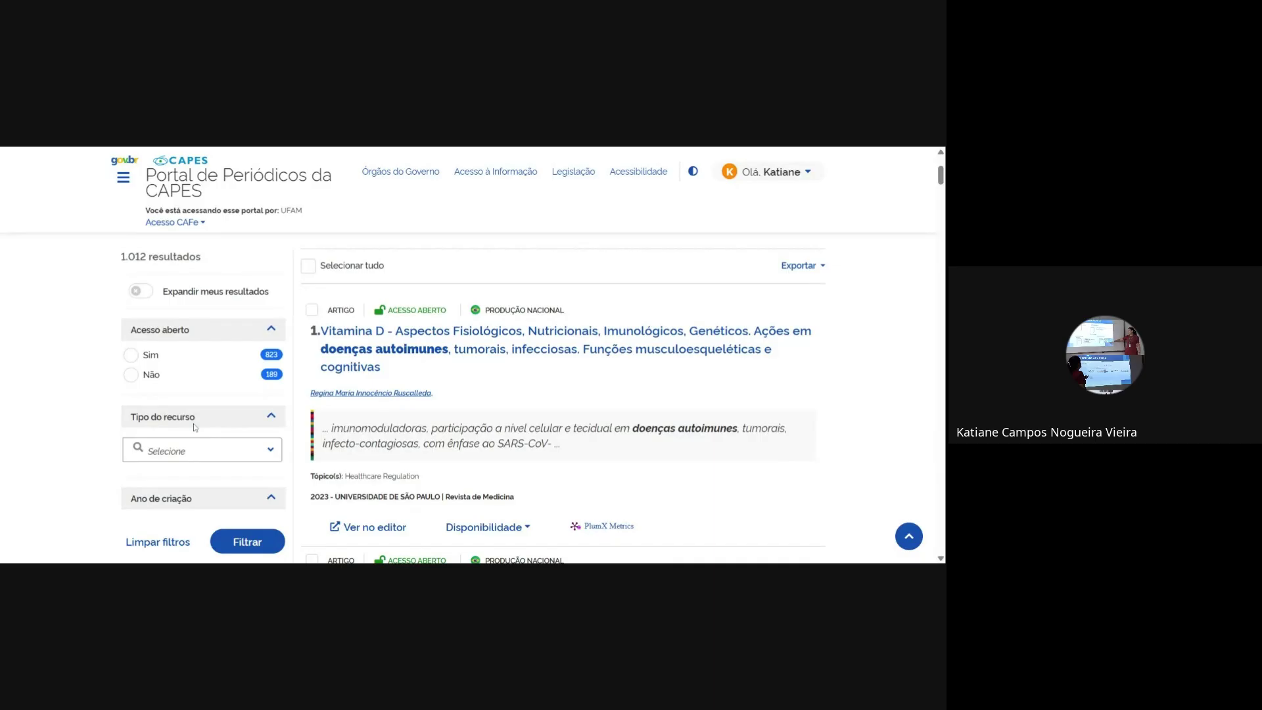
pyautogui.scroll(-2, 194, 428)
pyautogui.scroll(2, 207, 430)
pyautogui.scroll(2, 207, 429)
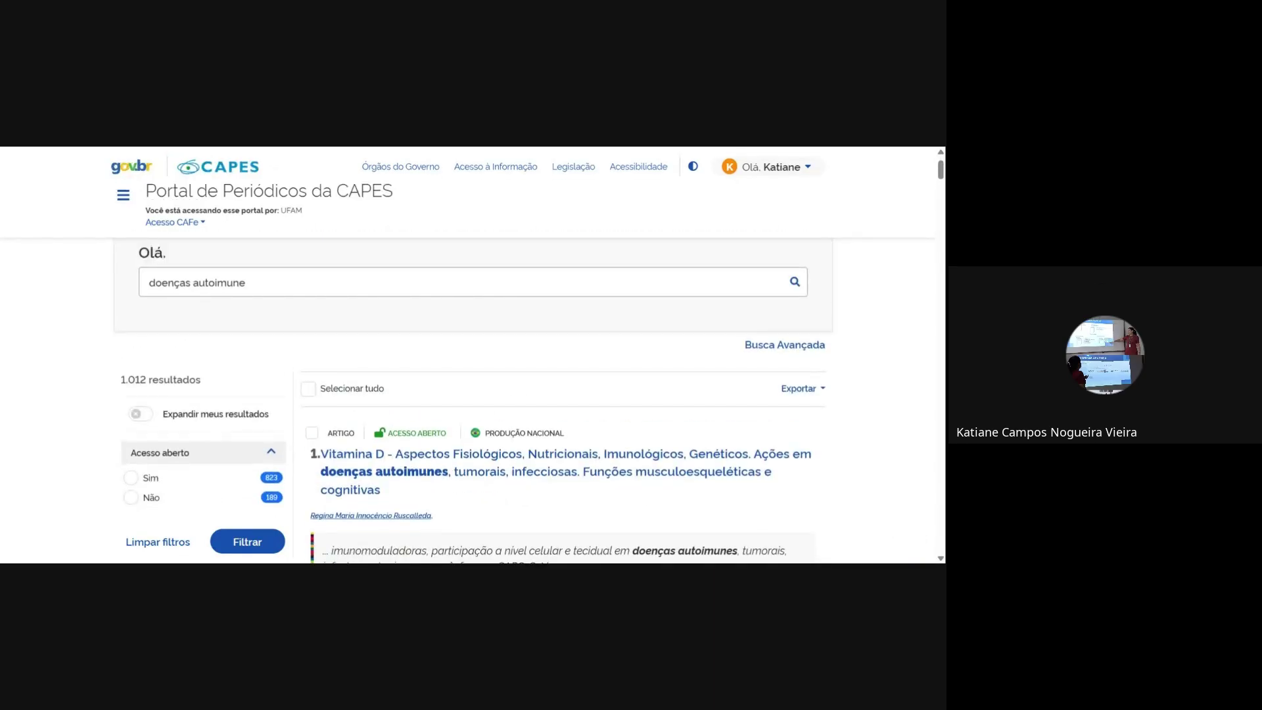
# - Select Artigo as the resource type filter for the subject search results
pyautogui.scroll(-2, 211, 429)
pyautogui.scroll(-1, 211, 424)
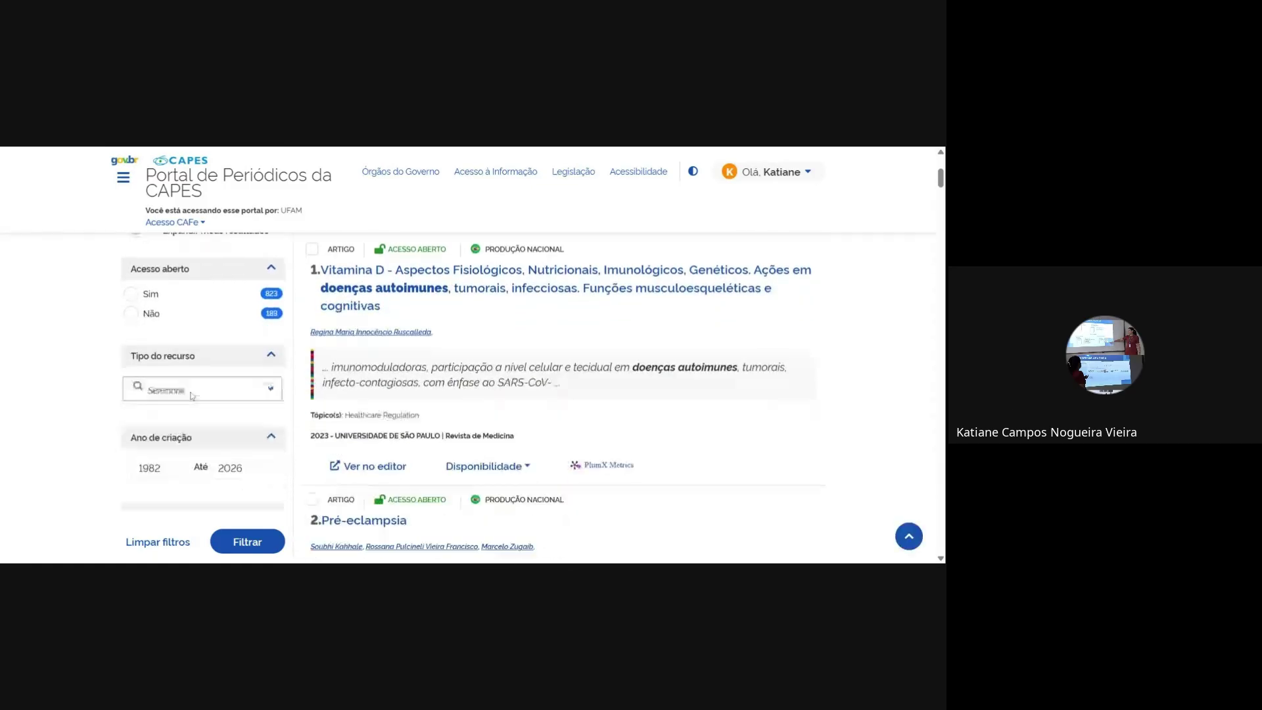
pyautogui.click(260, 390)
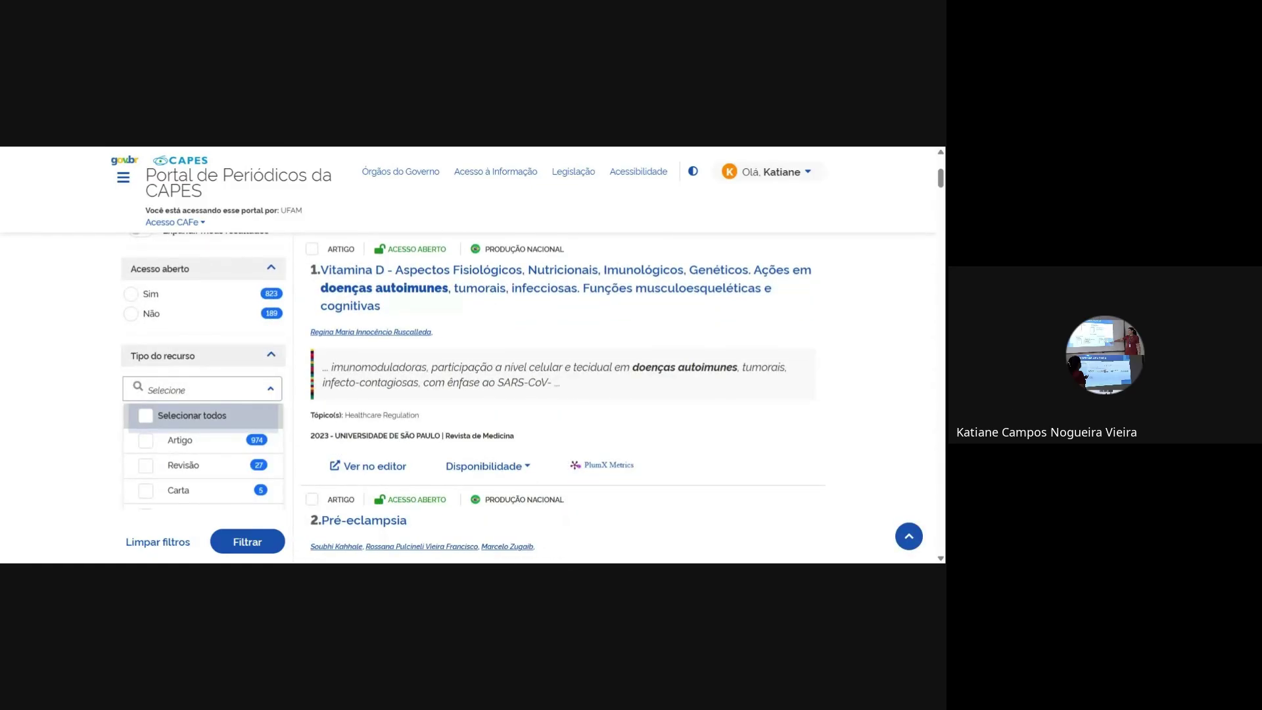
pyautogui.scroll(-3, 240, 461)
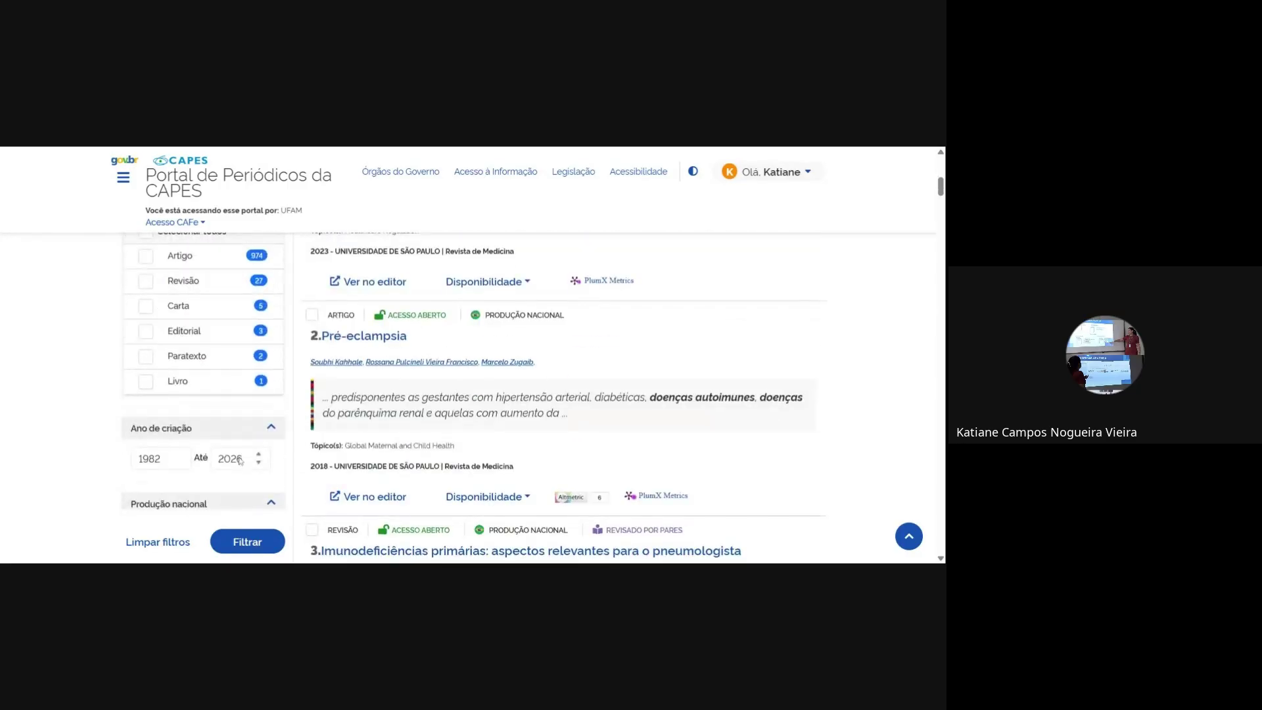
pyautogui.scroll(3, 240, 460)
pyautogui.click(146, 441)
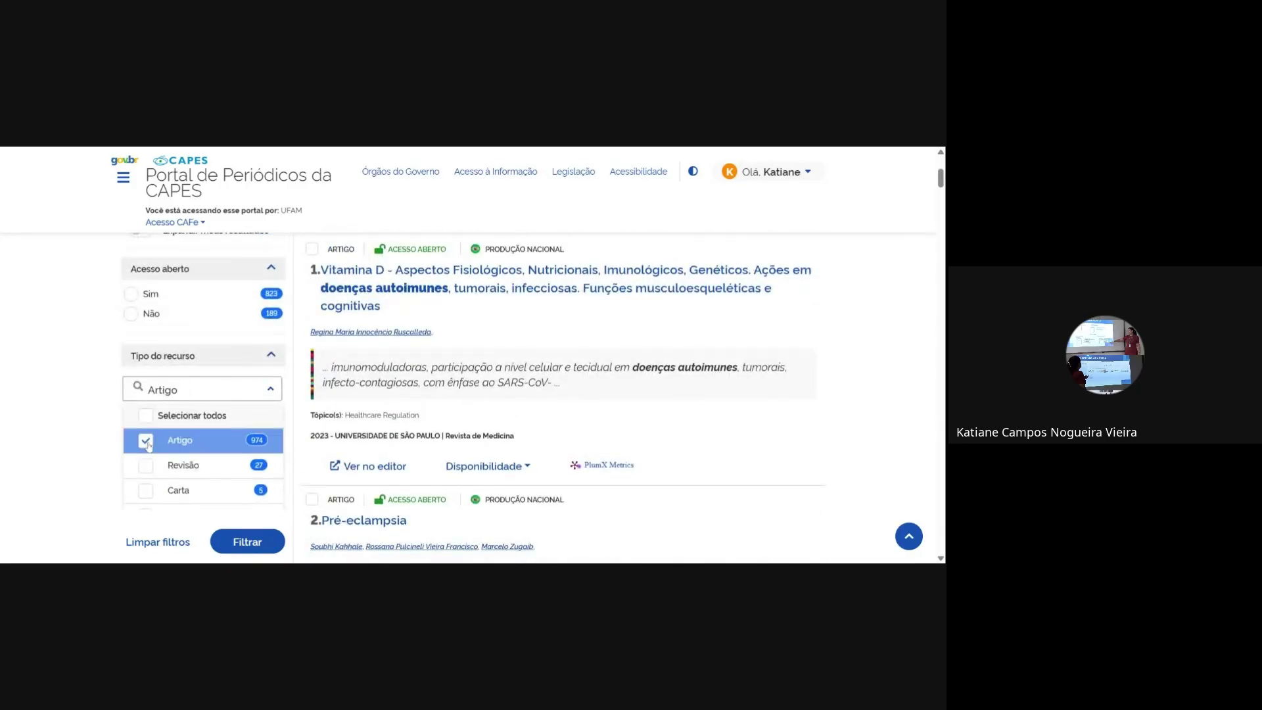
pyautogui.click(270, 389)
# - Set the start of the creation year range to 2020
pyautogui.scroll(-1, 270, 389)
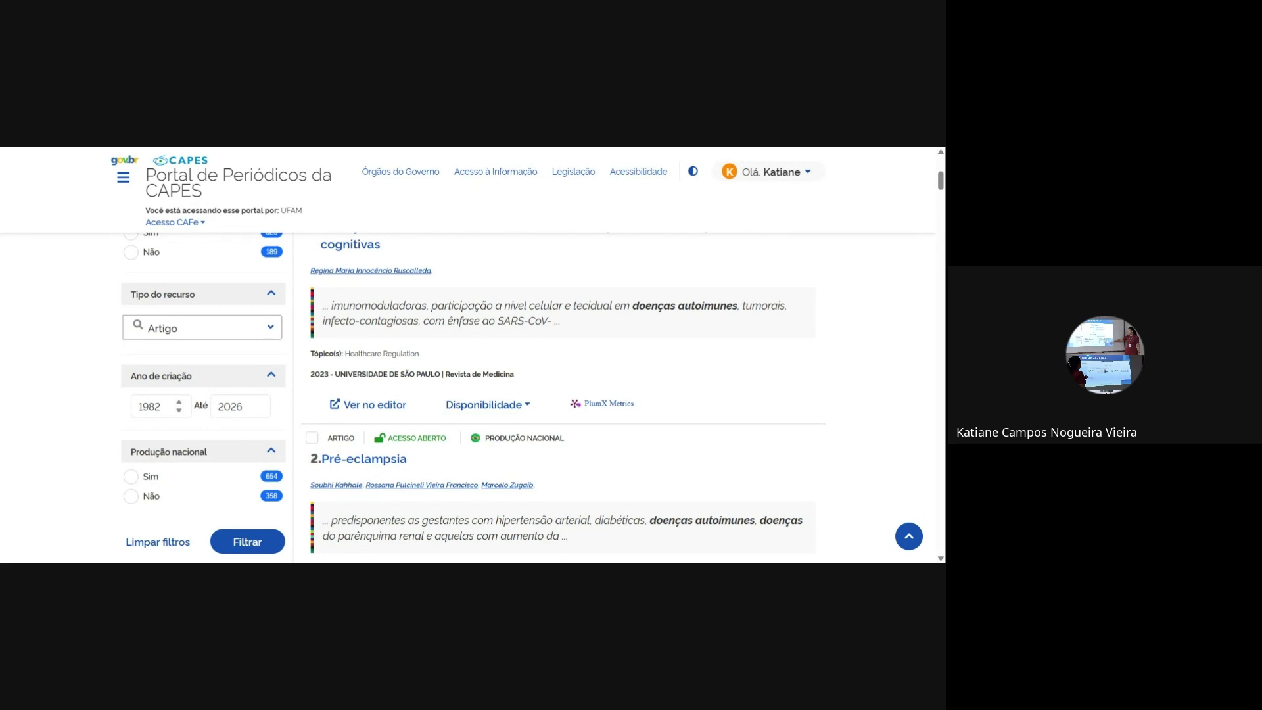
pyautogui.moveTo(162, 406); pyautogui.dragTo(123, 411)
pyautogui.write('2020')
pyautogui.press('Tab')
# - Set both the Produção nacional and Revisado por pares filters to Sim
pyautogui.scroll(-2, 175, 431)
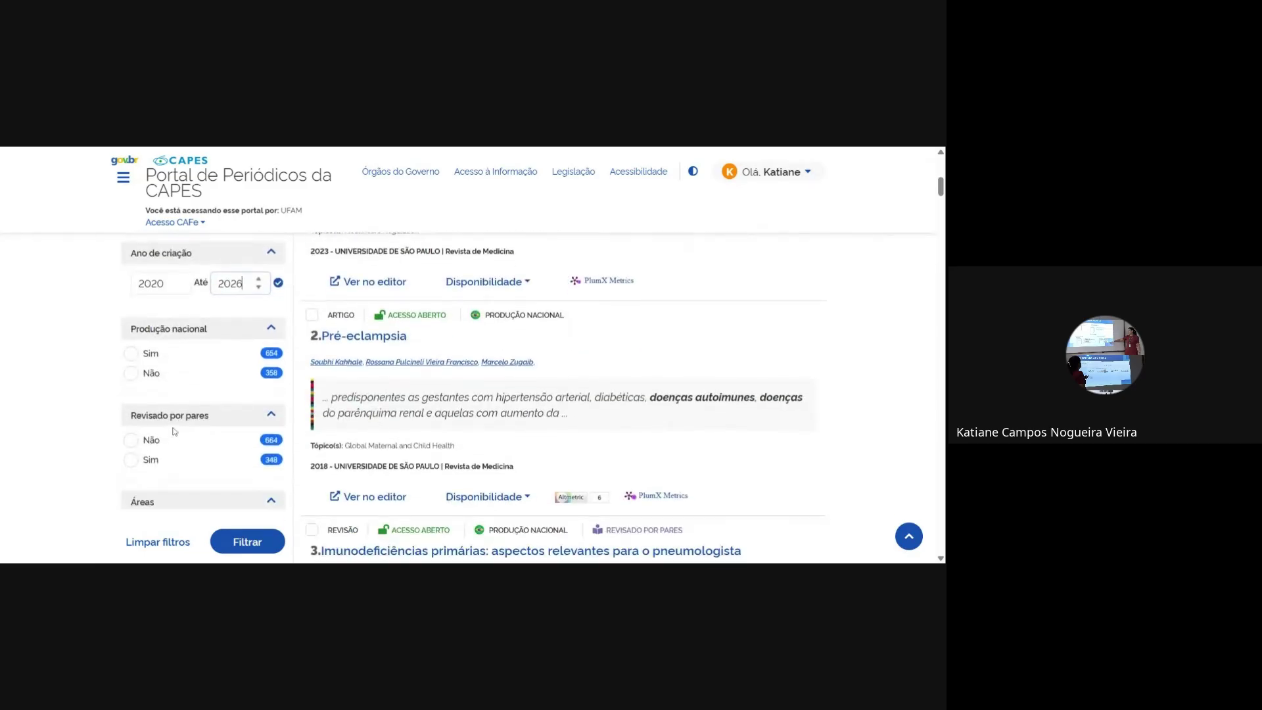
pyautogui.click(133, 357)
pyautogui.scroll(-1, 171, 378)
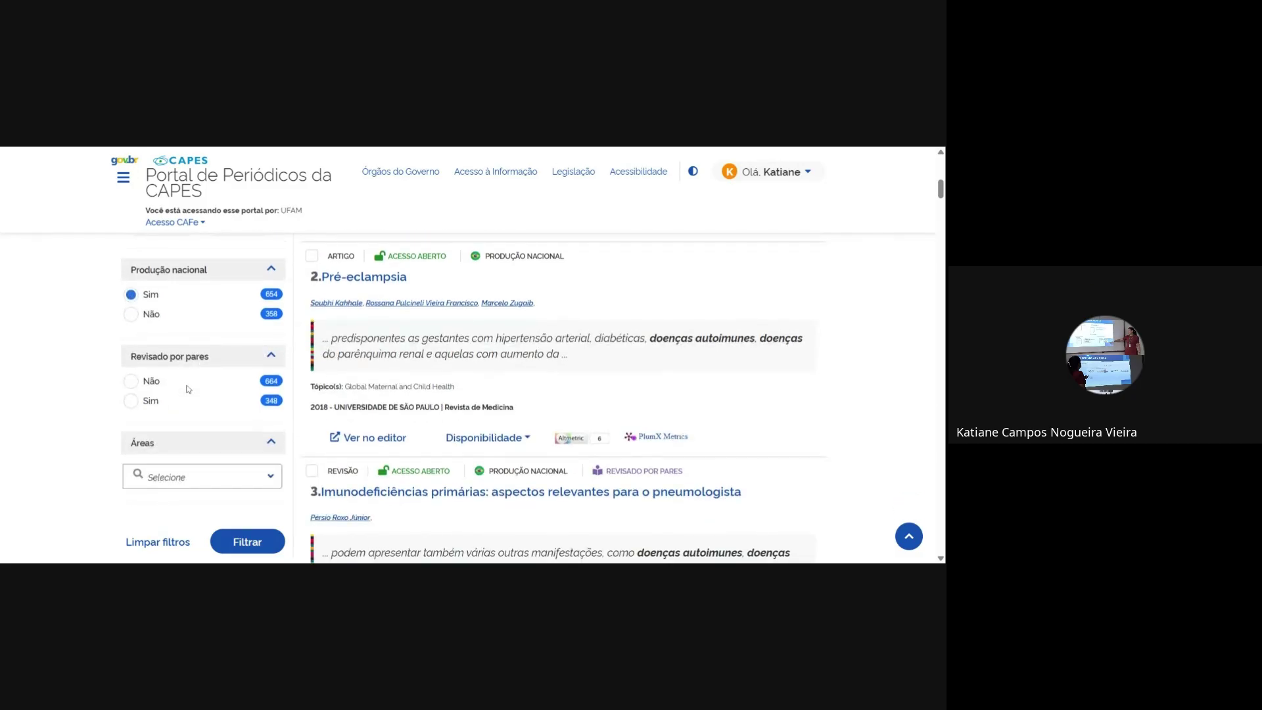
pyautogui.scroll(-1, 188, 389)
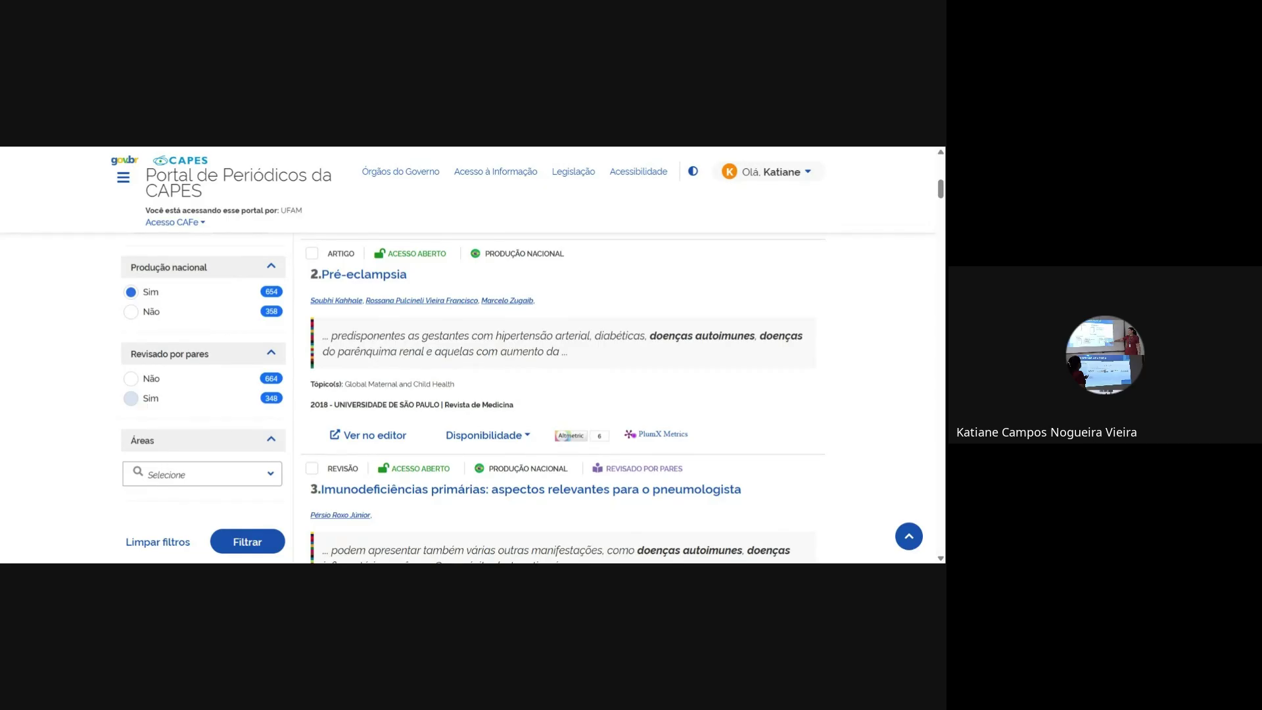
pyautogui.click(135, 404)
# - Choose Ciências da Saúde as the subject area filter
pyautogui.scroll(-1, 140, 406)
pyautogui.click(141, 406)
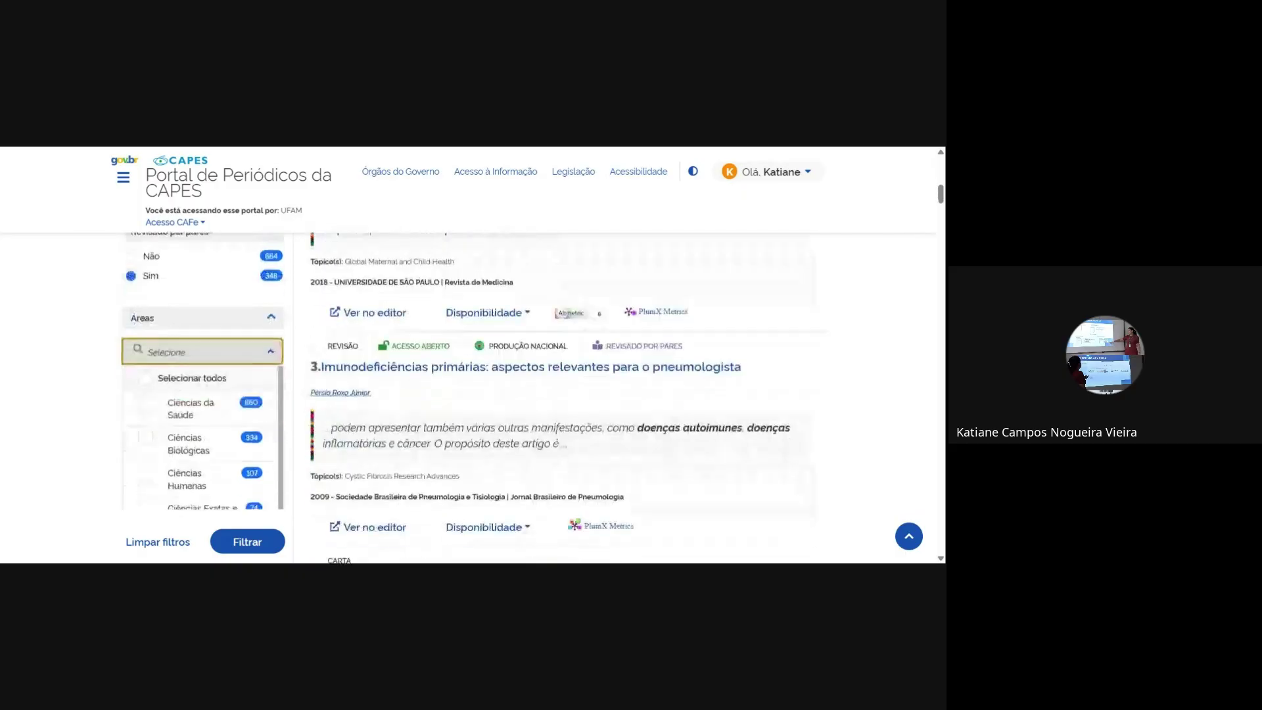
pyautogui.scroll(3, 255, 417)
pyautogui.scroll(3, 253, 416)
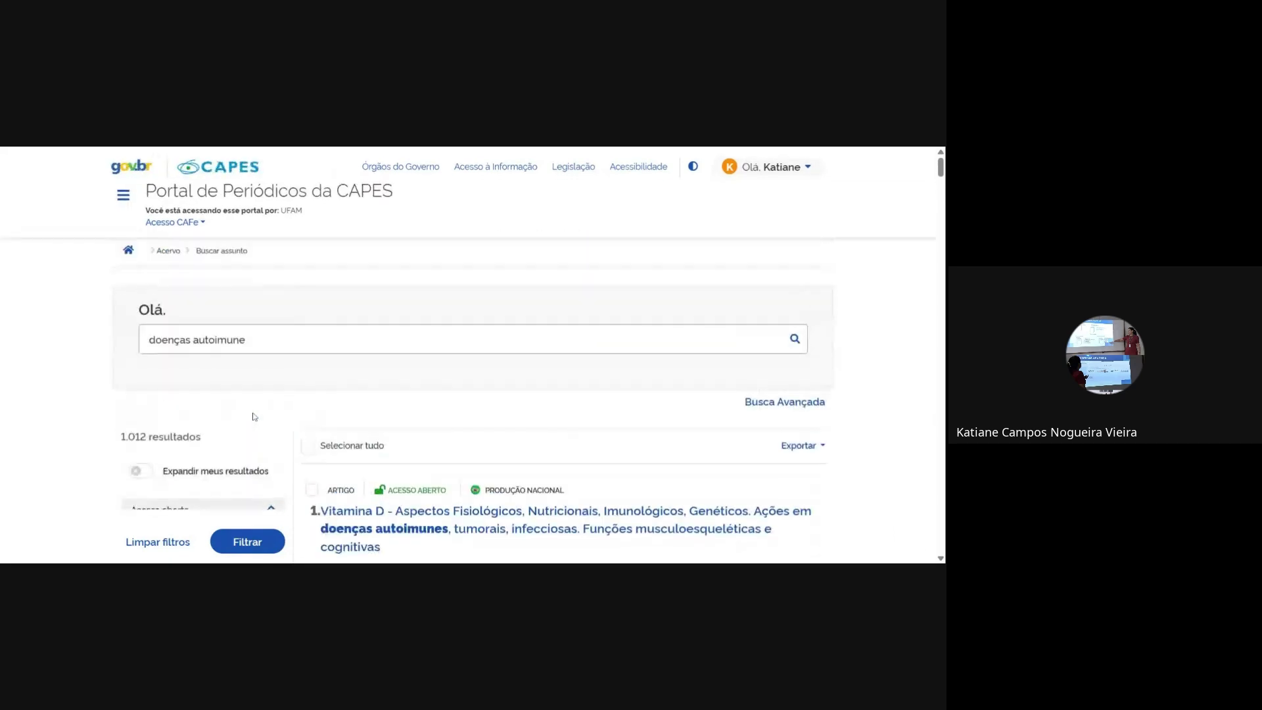
pyautogui.scroll(-10, 254, 416)
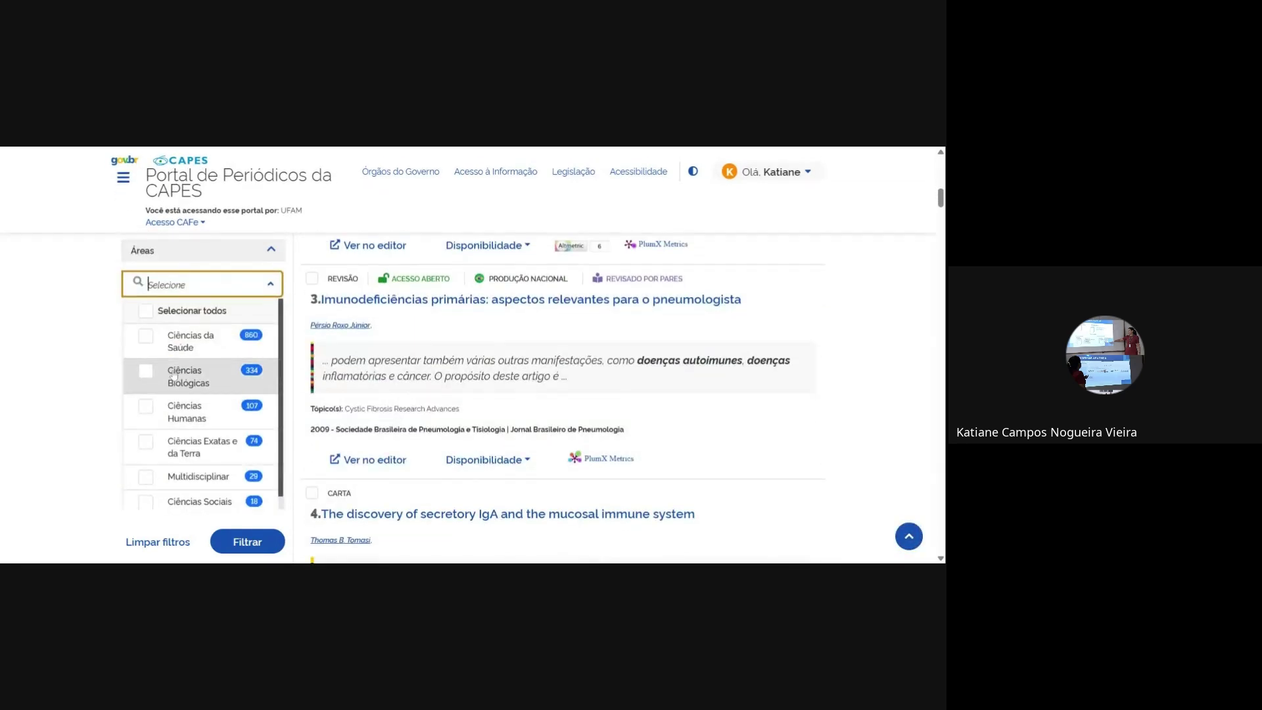
pyautogui.click(146, 338)
pyautogui.click(270, 284)
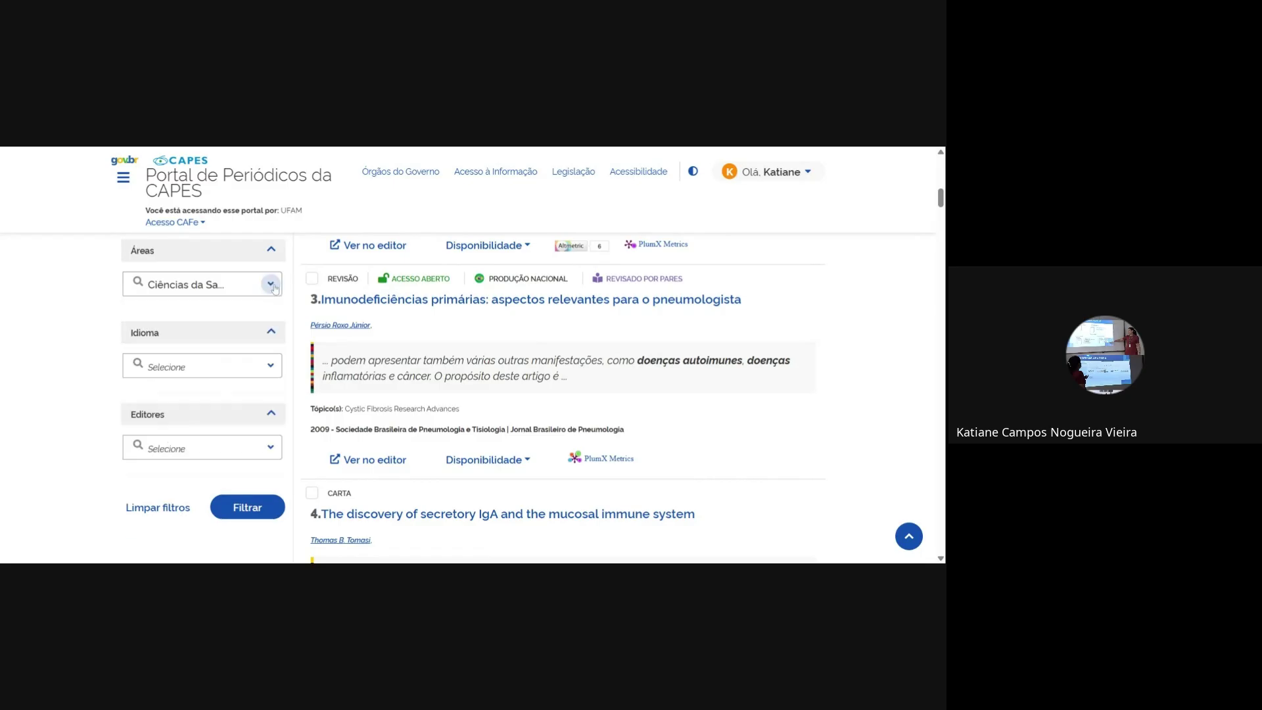
# - Select Português as the language and apply the chosen filters to the search results
pyautogui.click(271, 367)
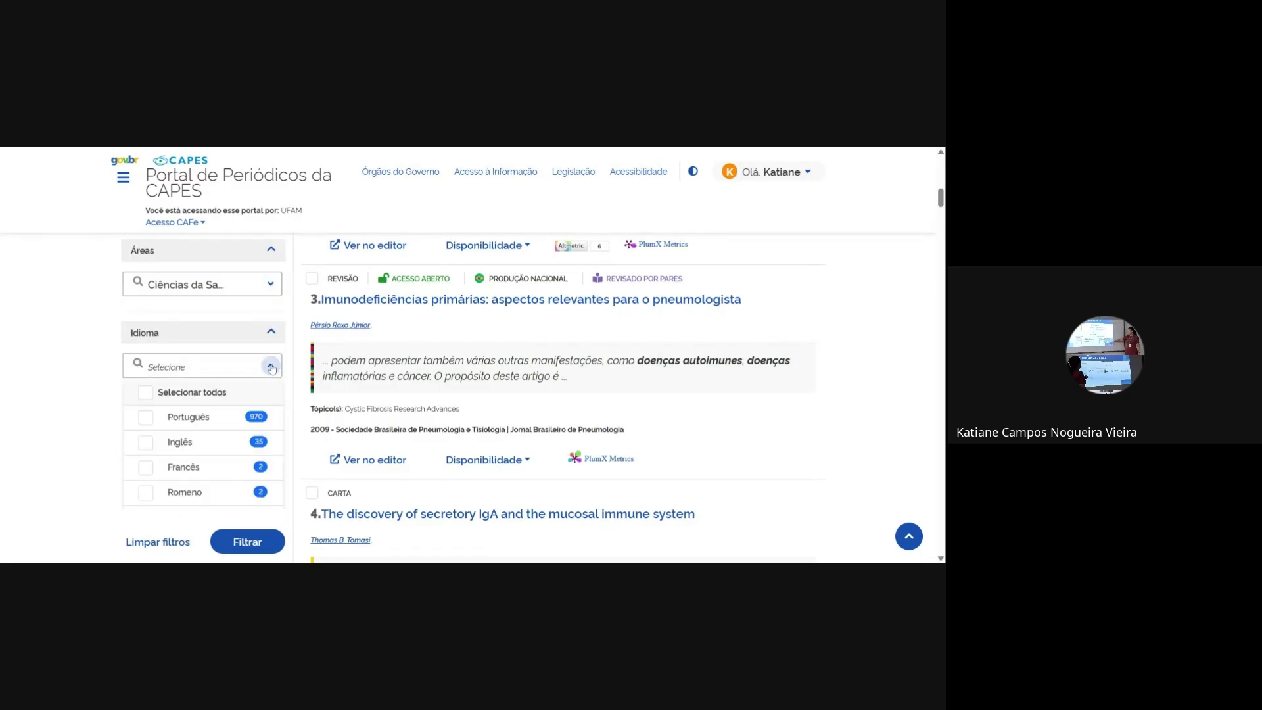
pyautogui.click(146, 418)
pyautogui.click(247, 540)
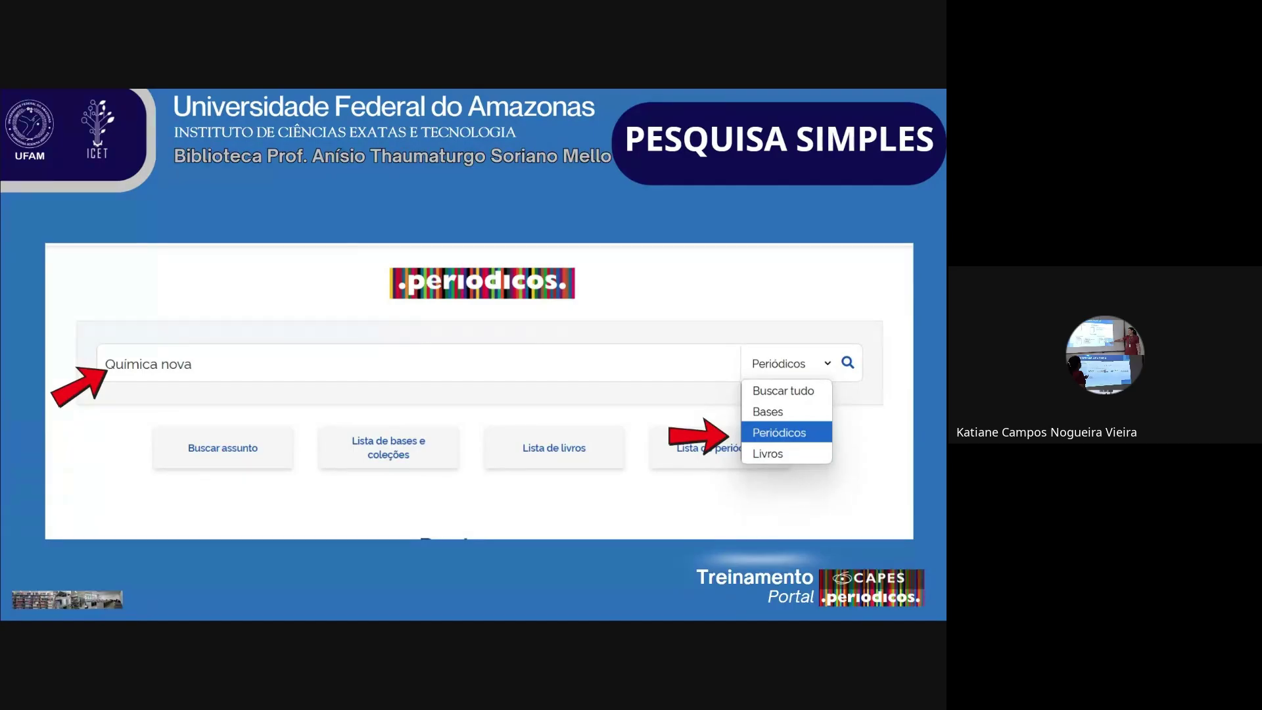
pyautogui.press('Right')
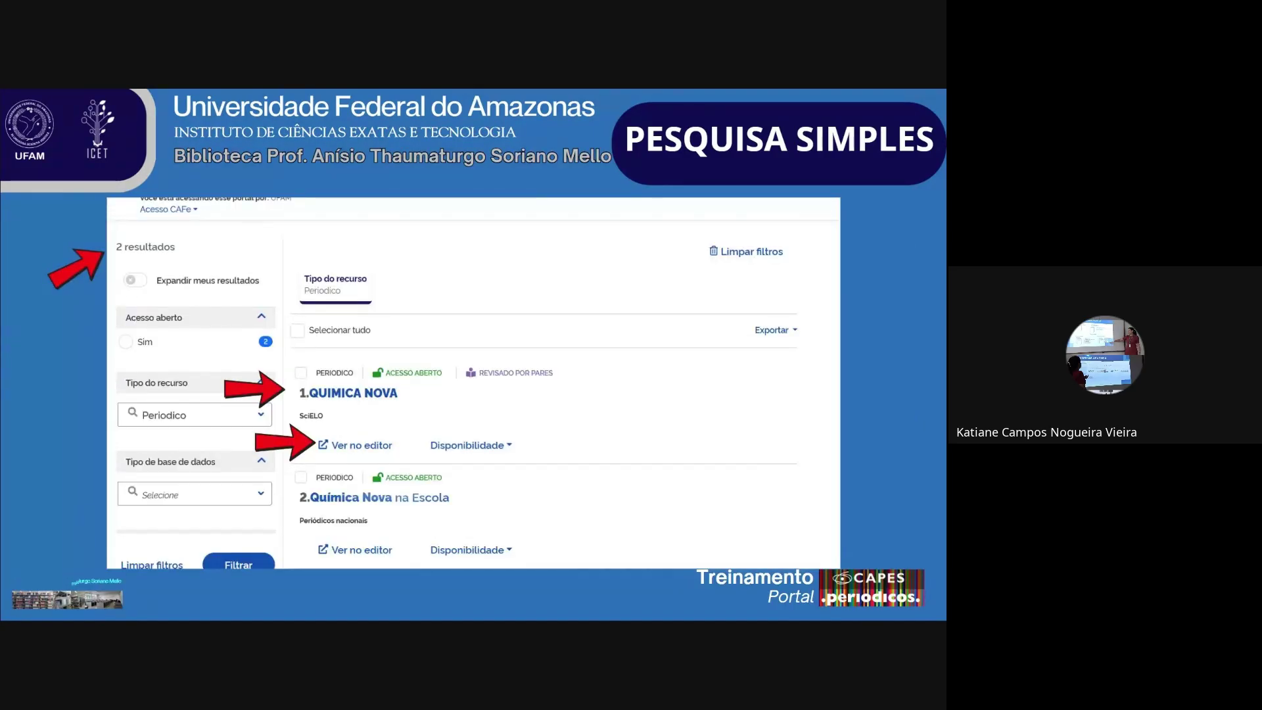
pyautogui.press('Right')
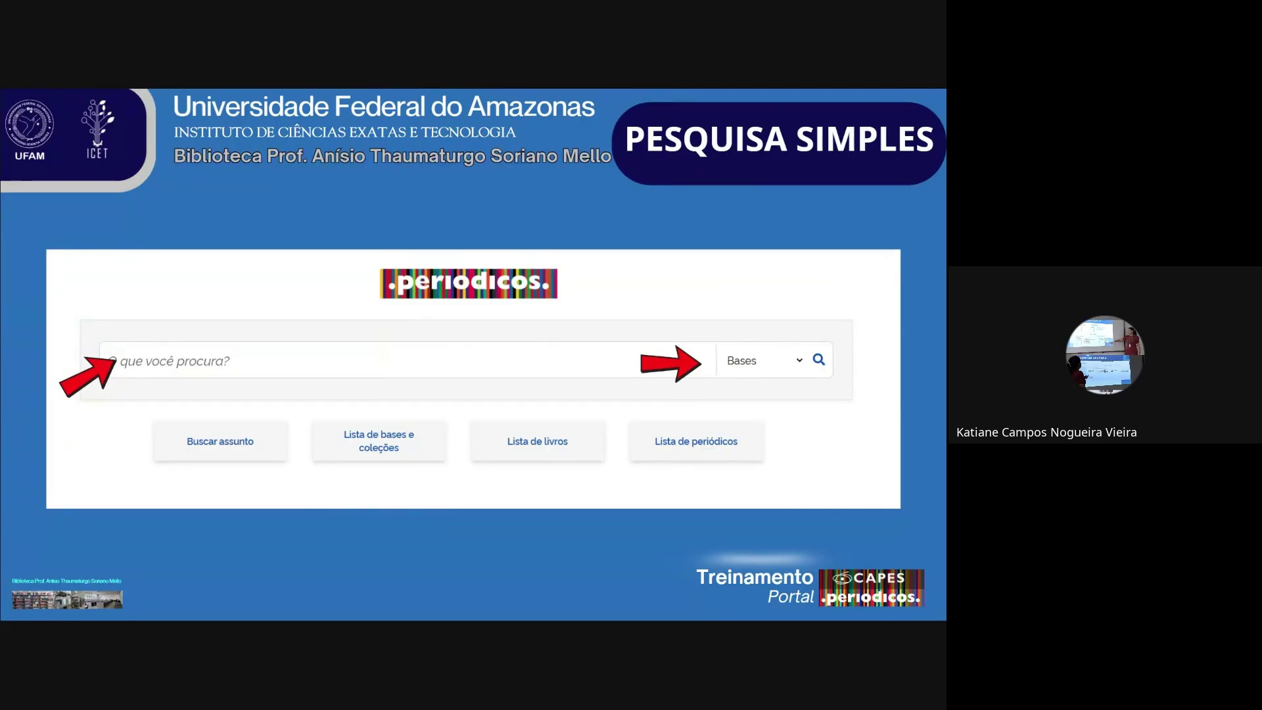
pyautogui.press('Right')
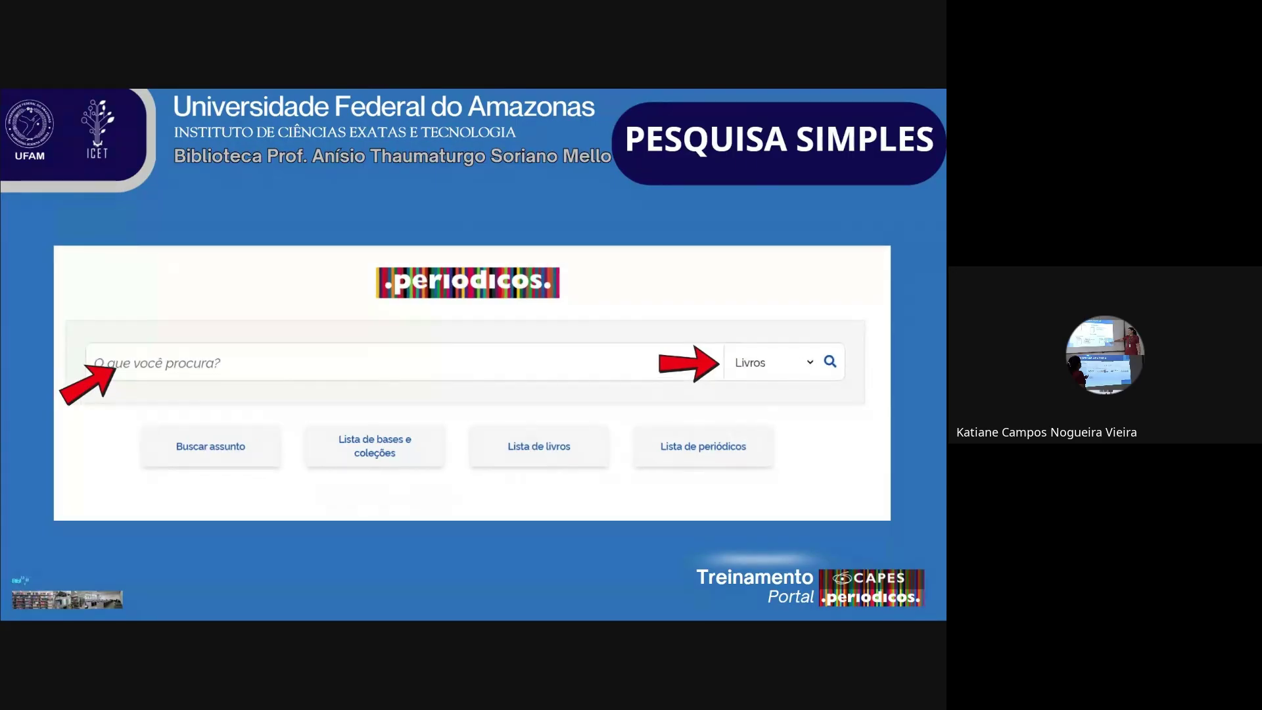
pyautogui.press('Right')
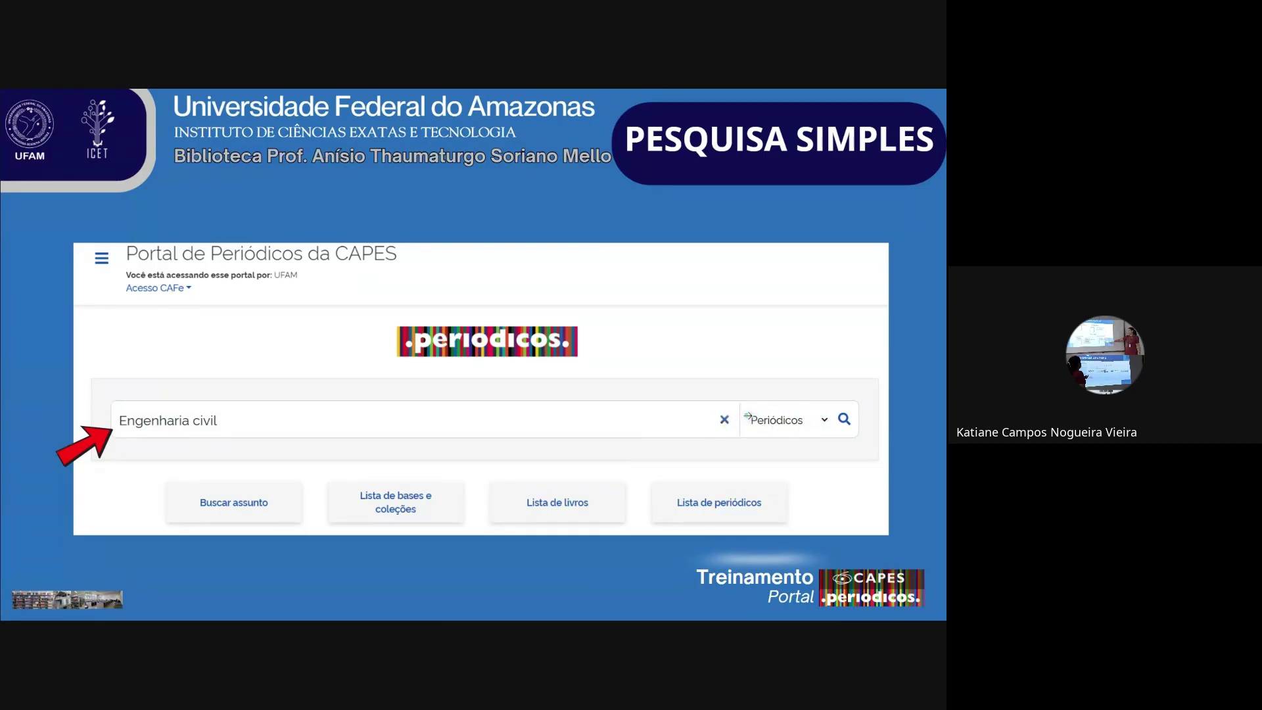
pyautogui.press('Right')
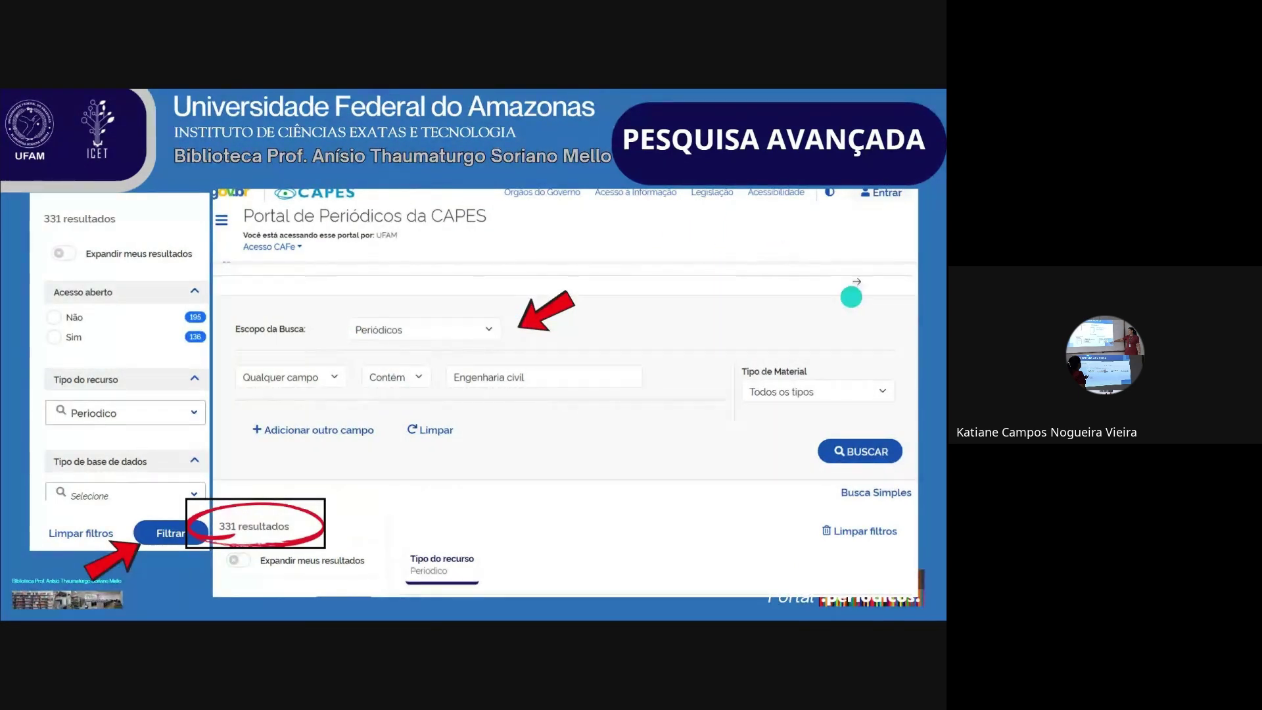
pyautogui.press('Left')
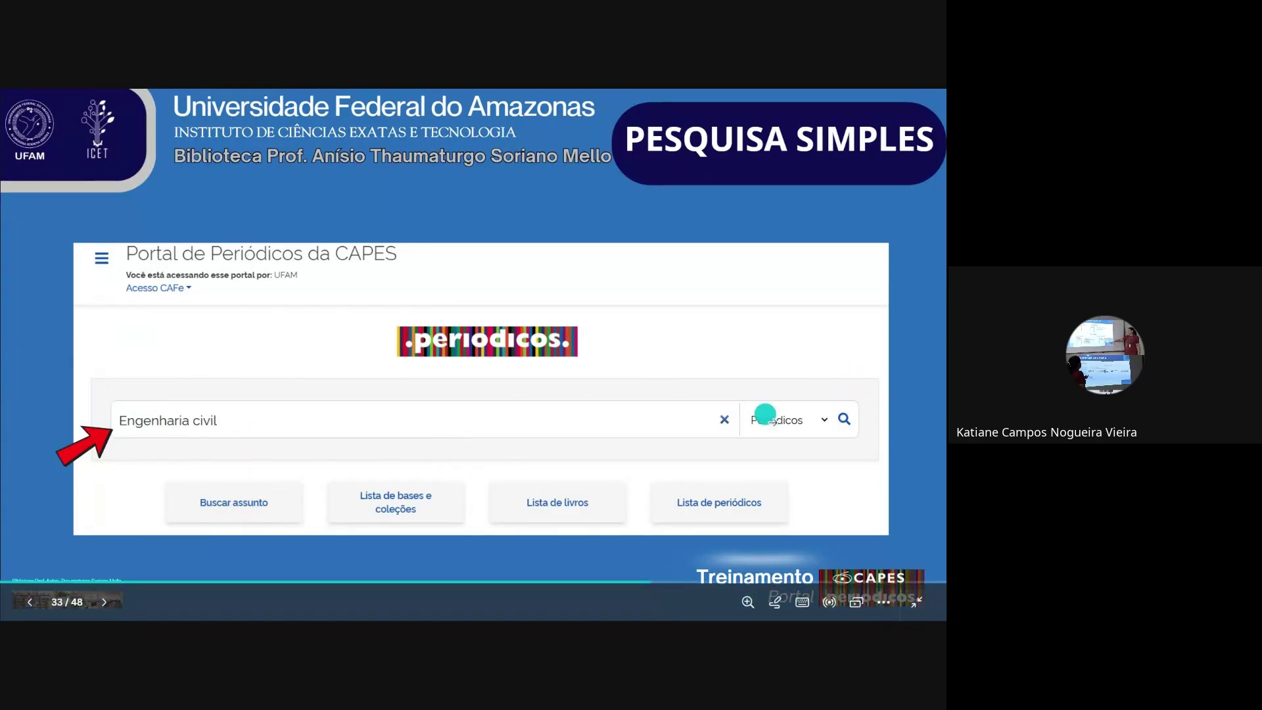
pyautogui.press('Right')
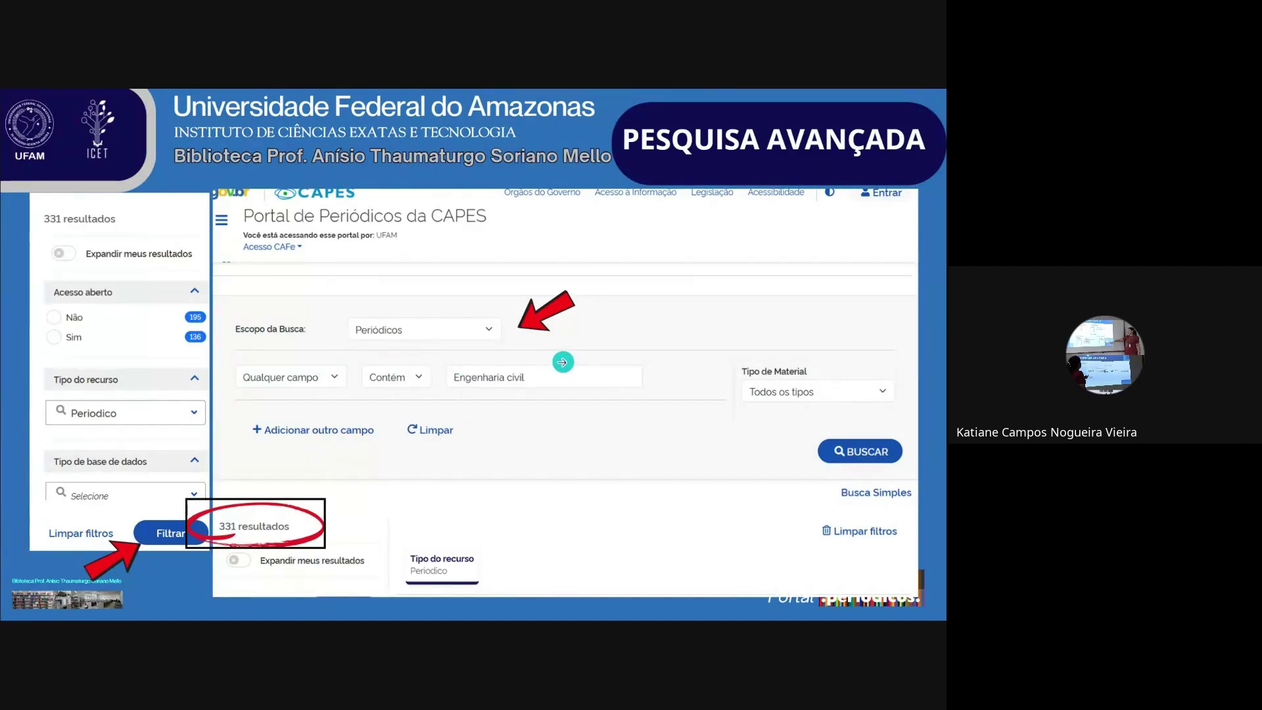
pyautogui.press('Right')
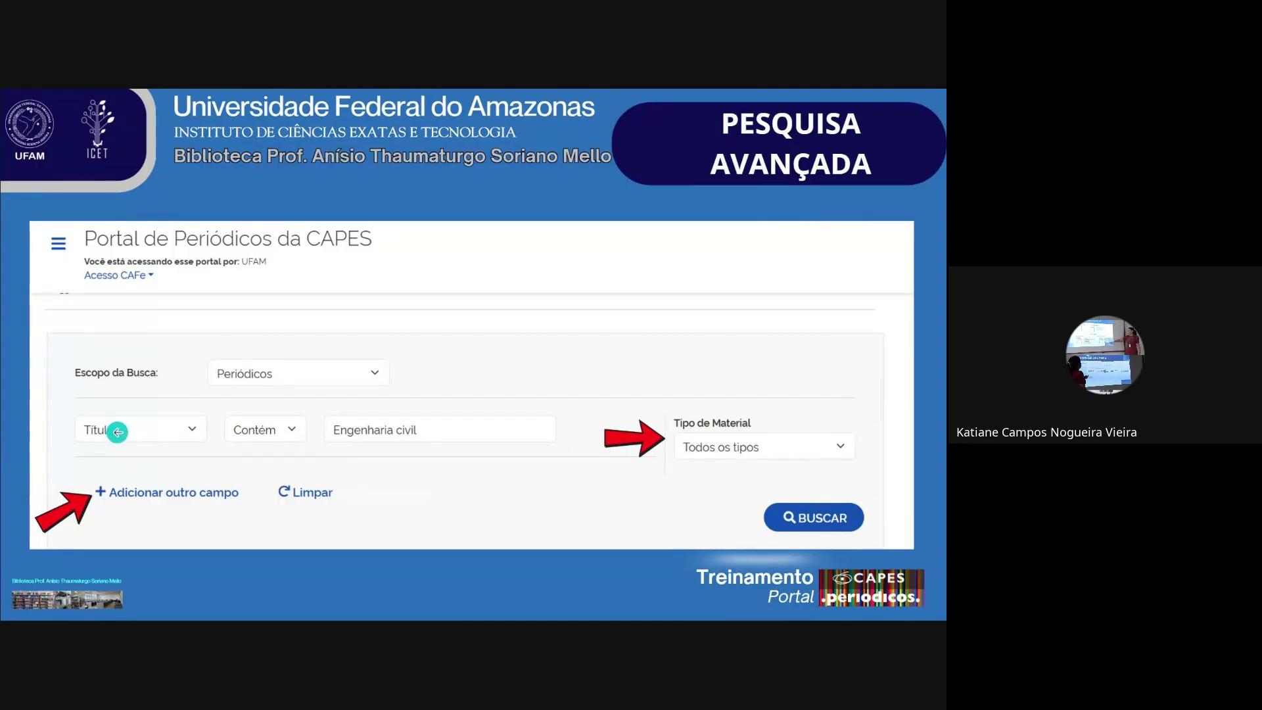
pyautogui.press('Left')
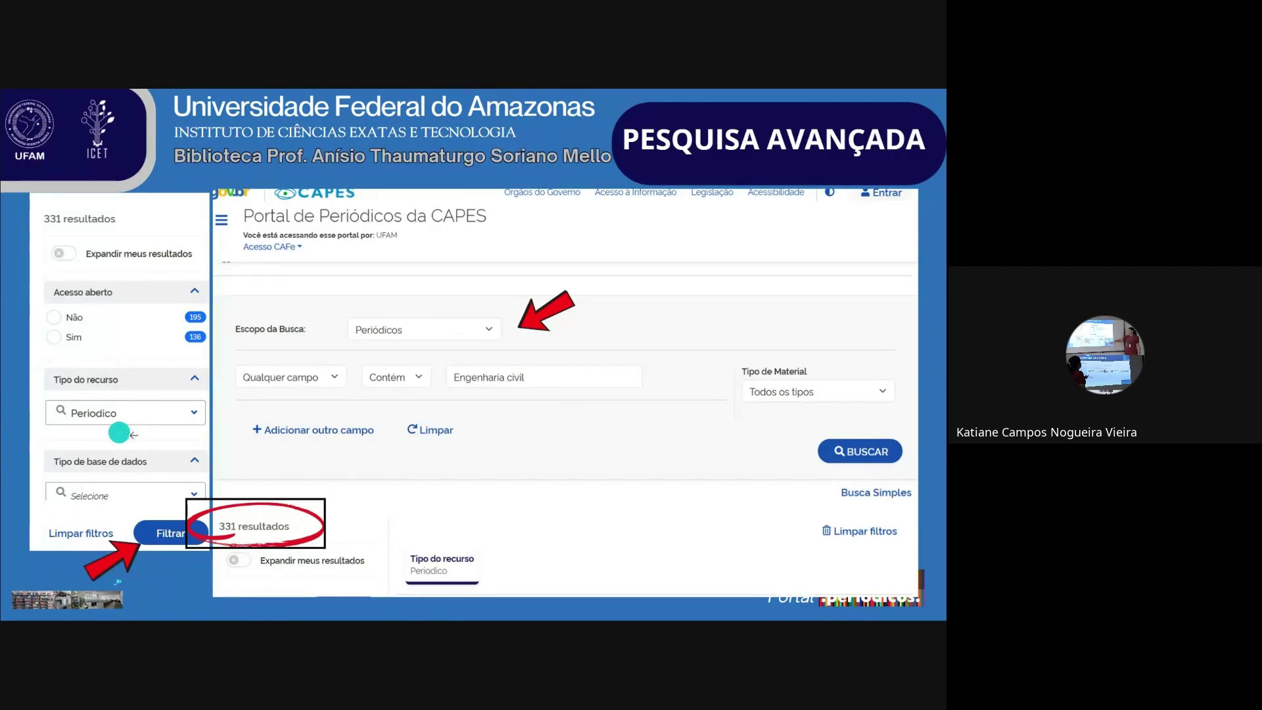
pyautogui.press('Right')
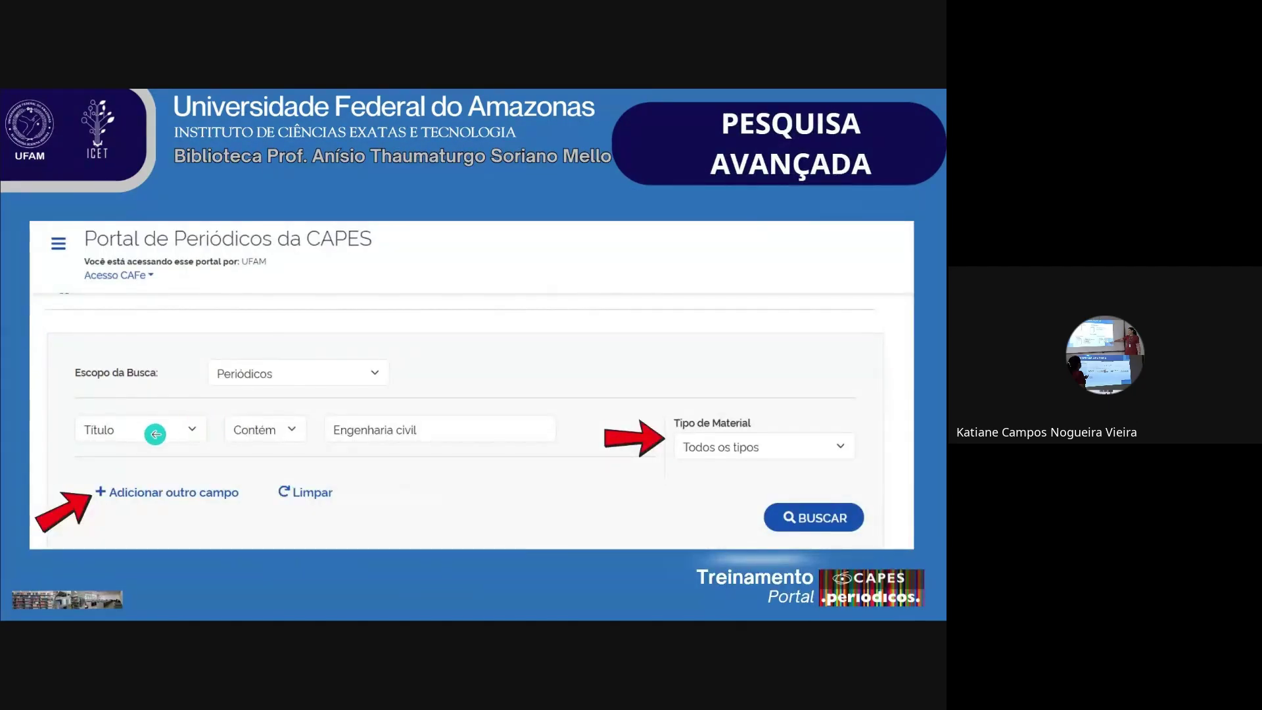
pyautogui.press('Right')
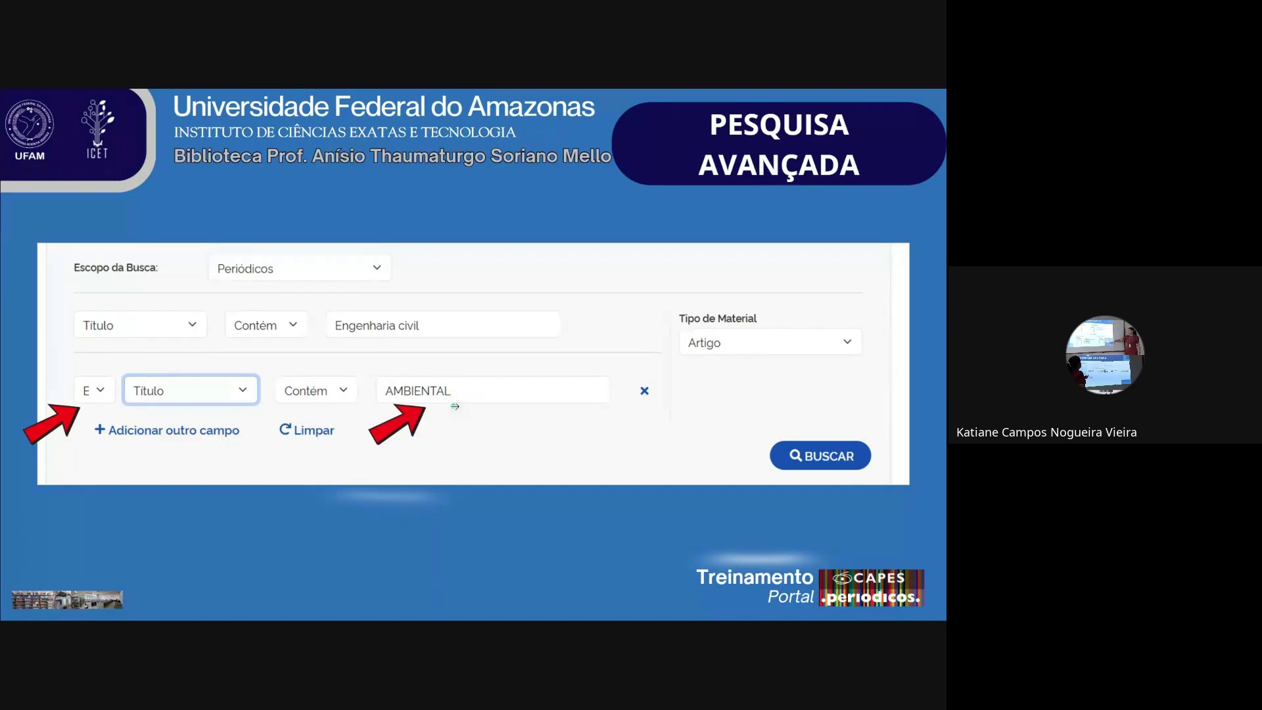
pyautogui.press('Right')
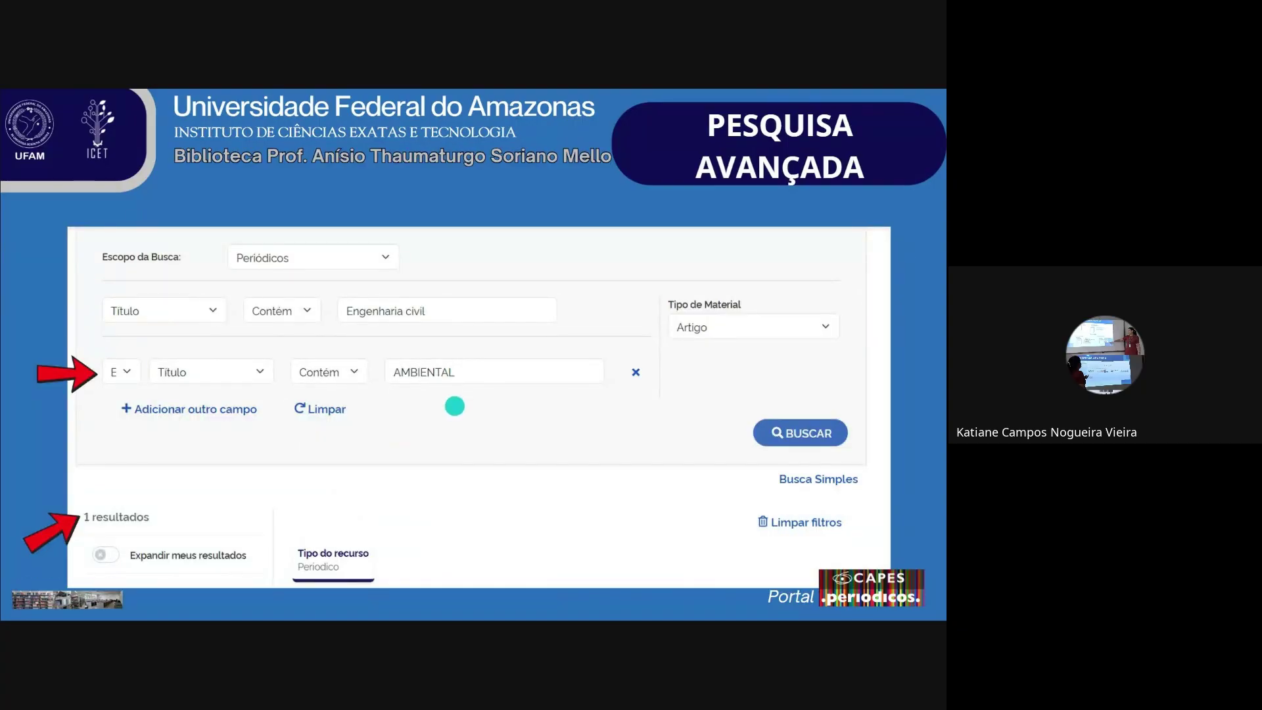
pyautogui.press('Right')
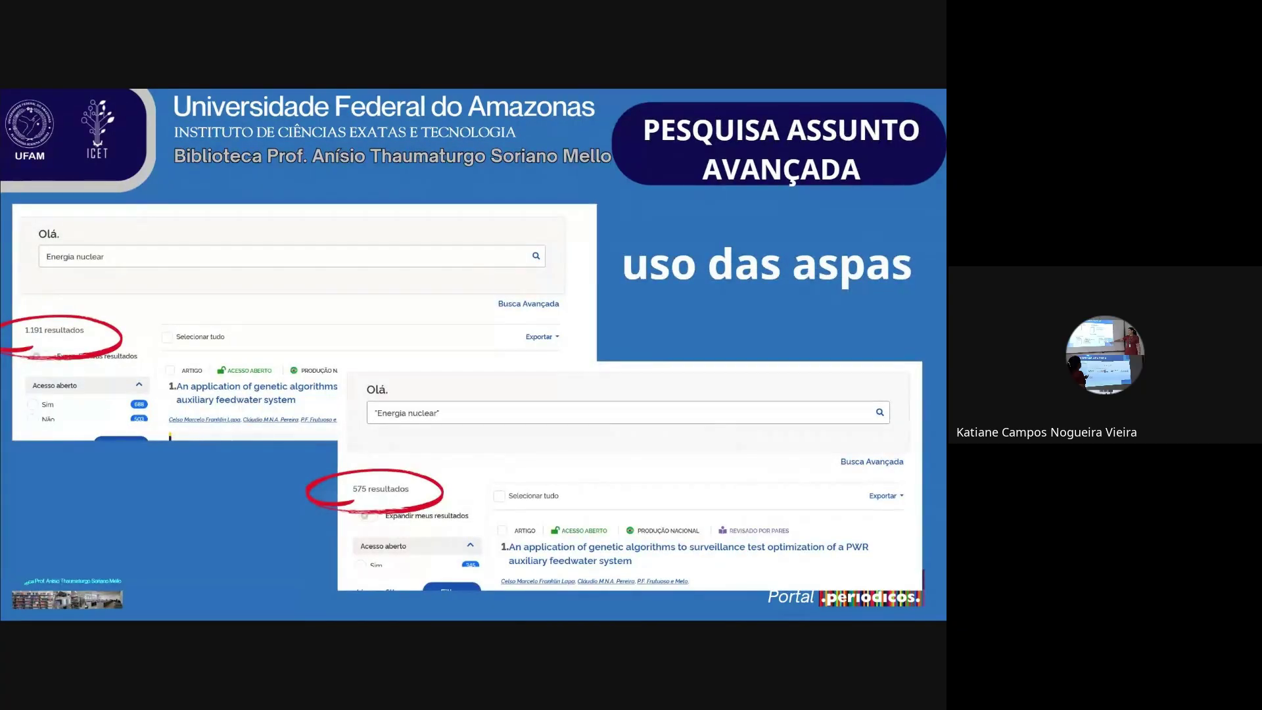
pyautogui.press('Right')
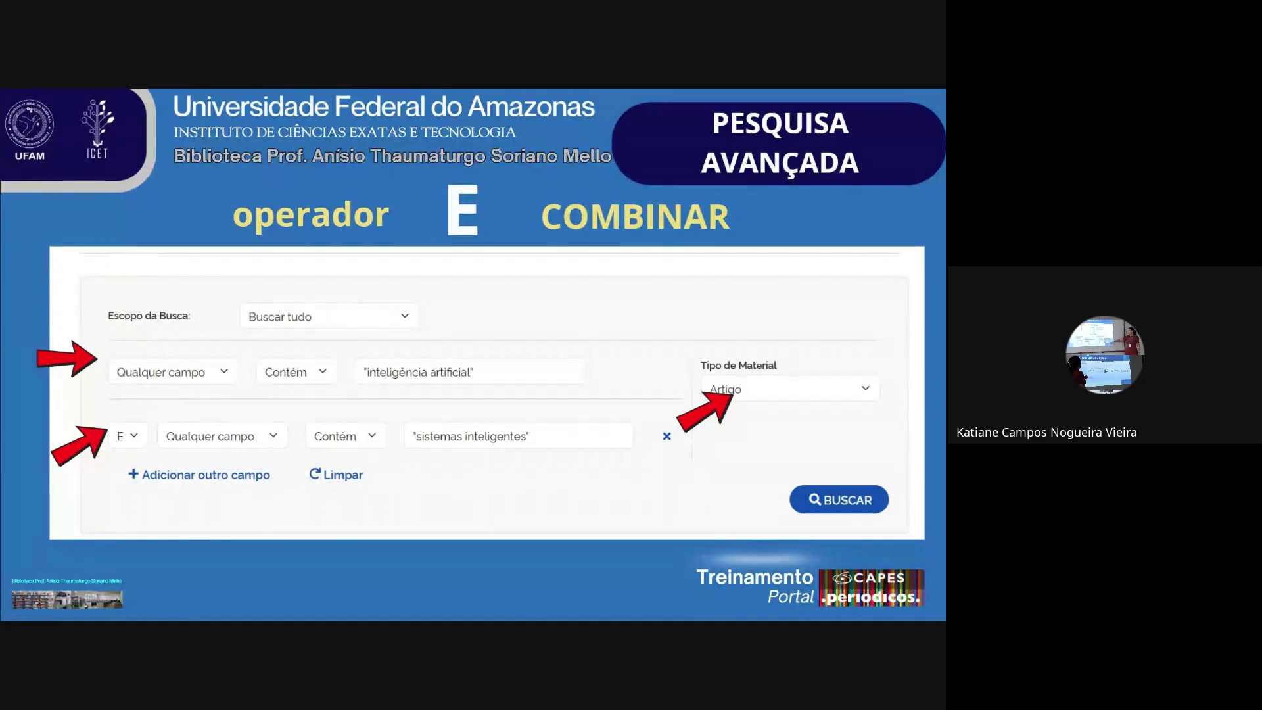
# - Switch from the slides to the Portal de Periódicos da CAPES and set the first search row to Qualquer campo and é (exato)
pyautogui.press('Escape')
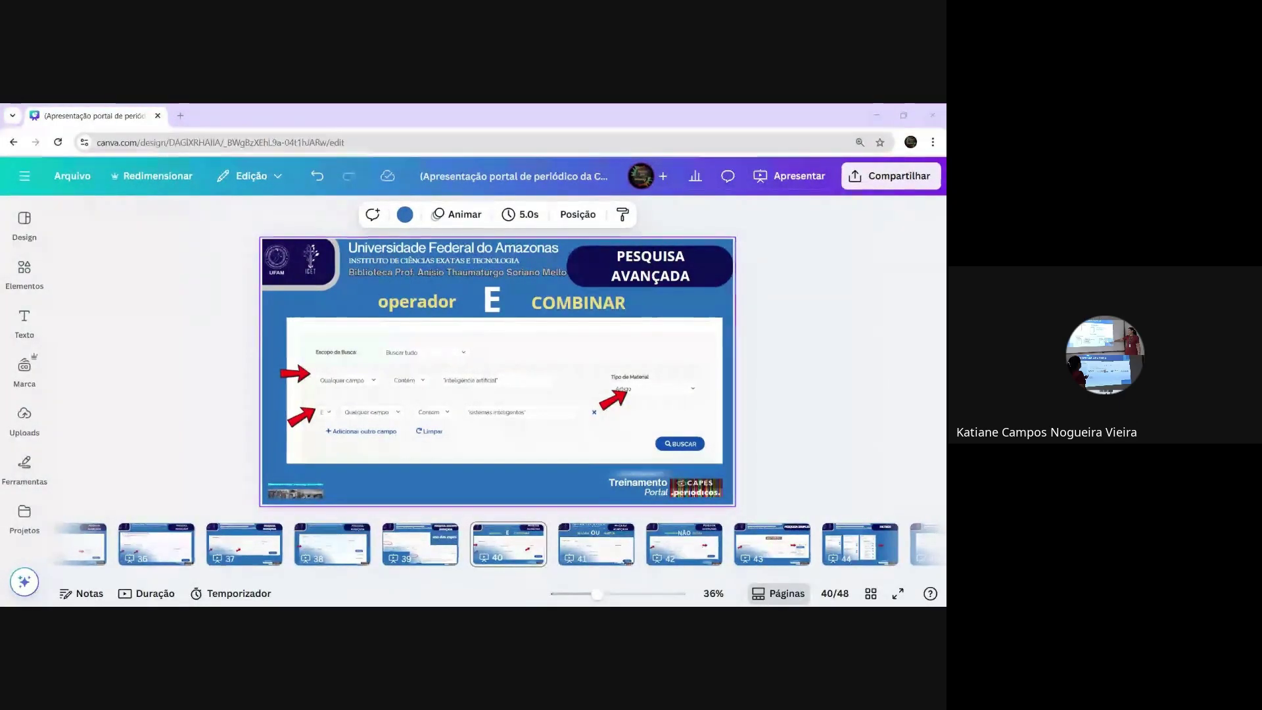
pyautogui.hotkey('alt', 'Tab')
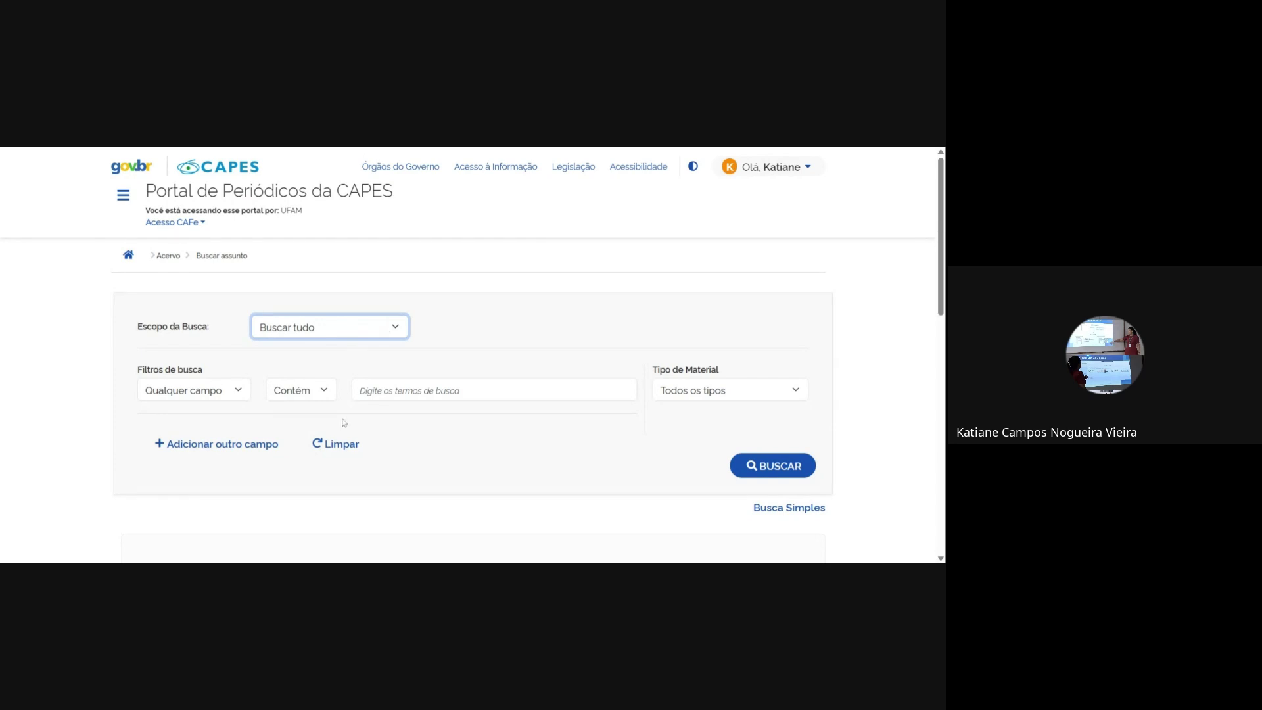
pyautogui.press('Tab')
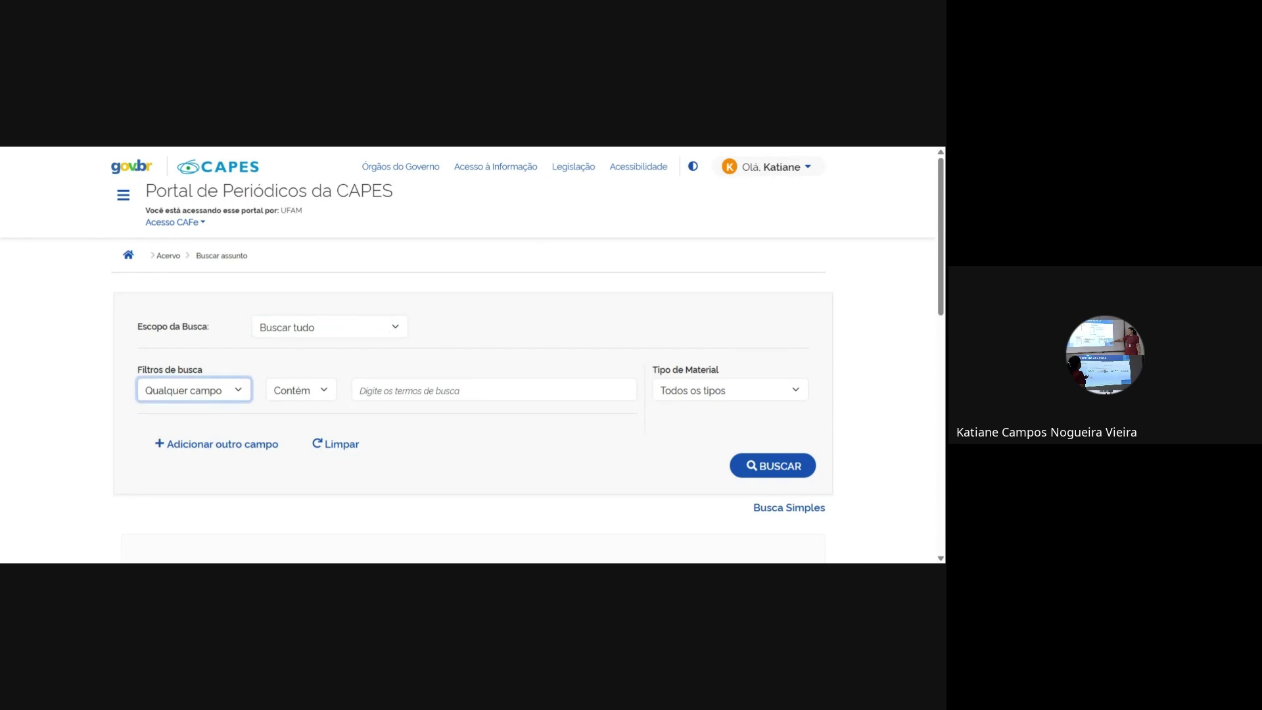
pyautogui.press('Down')
pyautogui.click(315, 396)
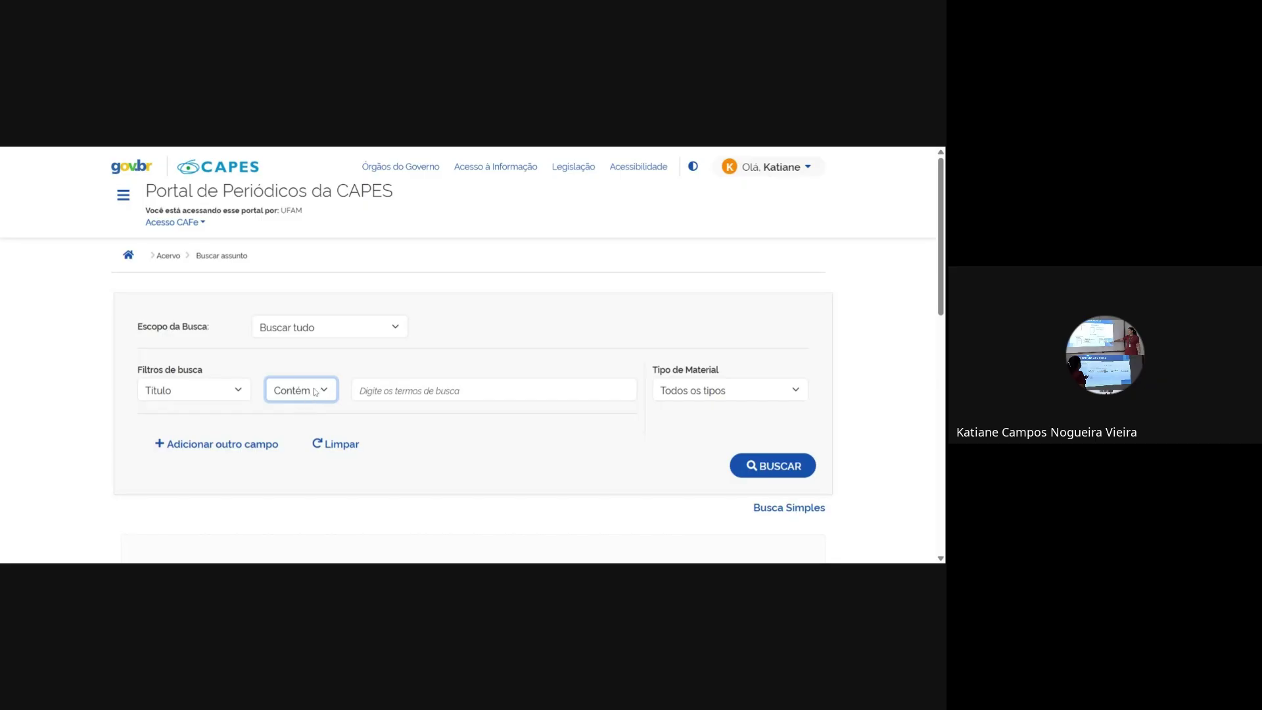
pyautogui.press('Down')
pyautogui.click(217, 393)
pyautogui.press('Up')
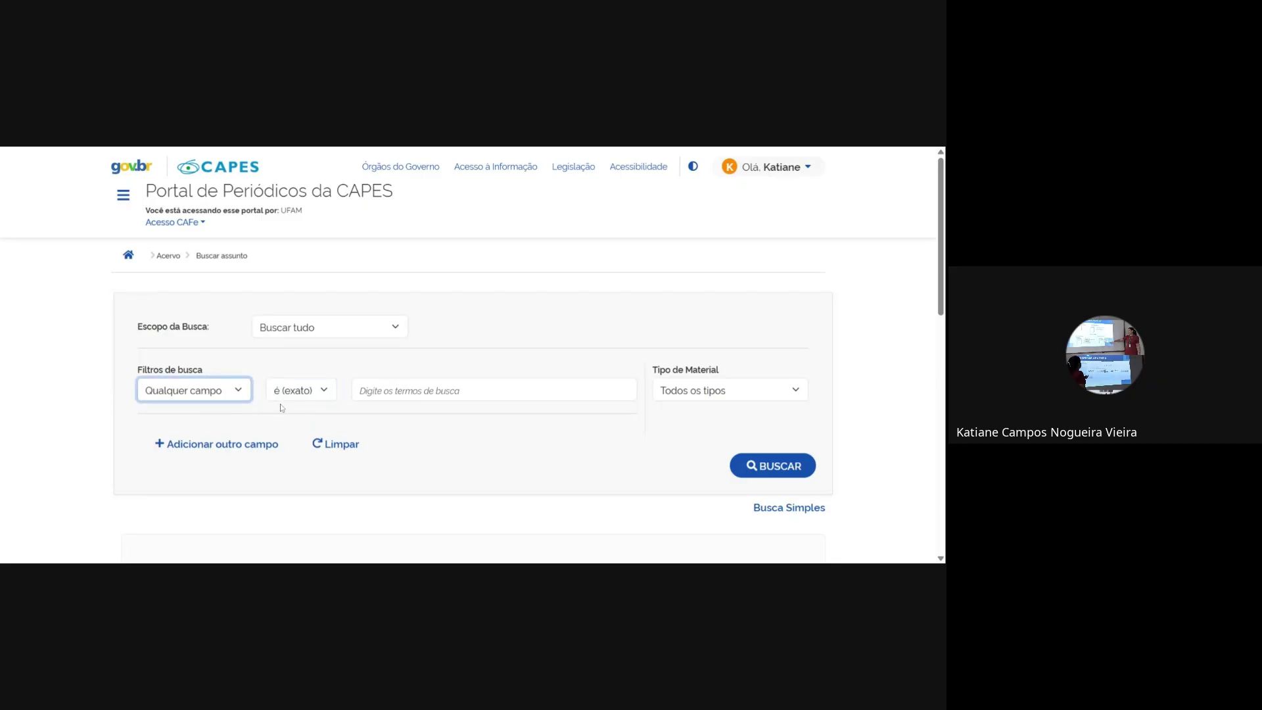
# - Add a second search row combined with the first by the E operator
pyautogui.click(696, 388)
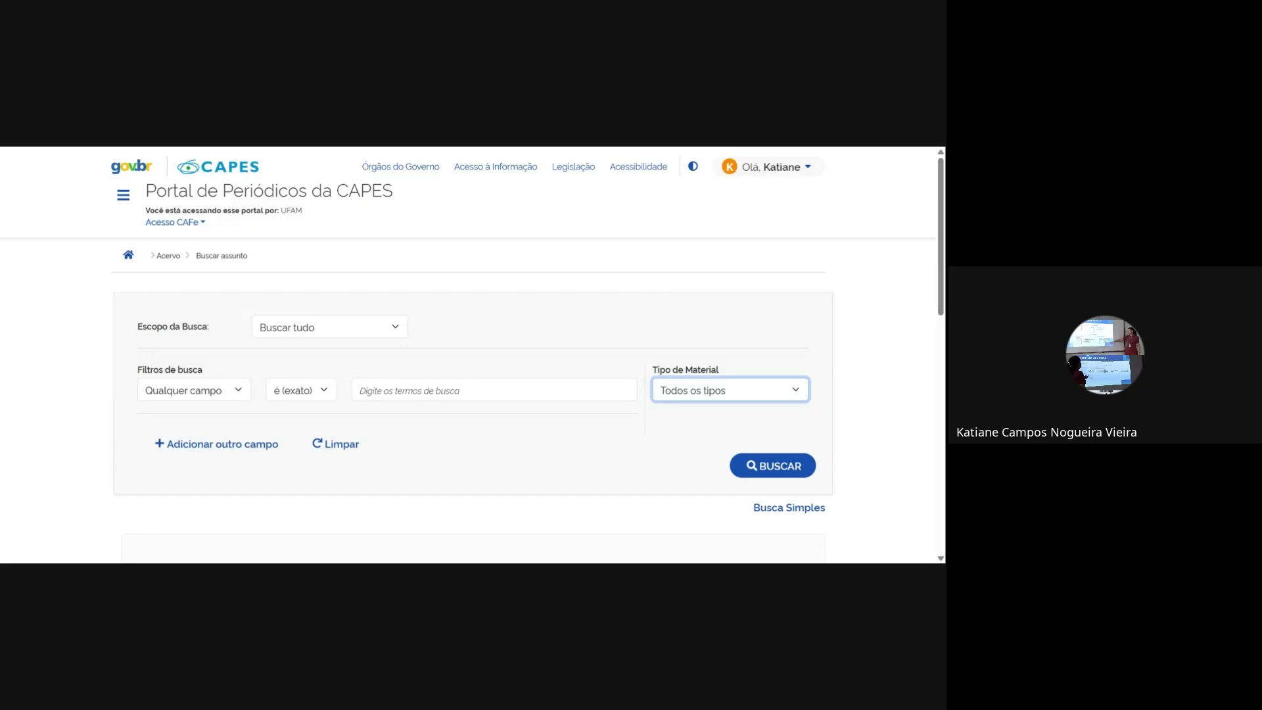
pyautogui.click(241, 445)
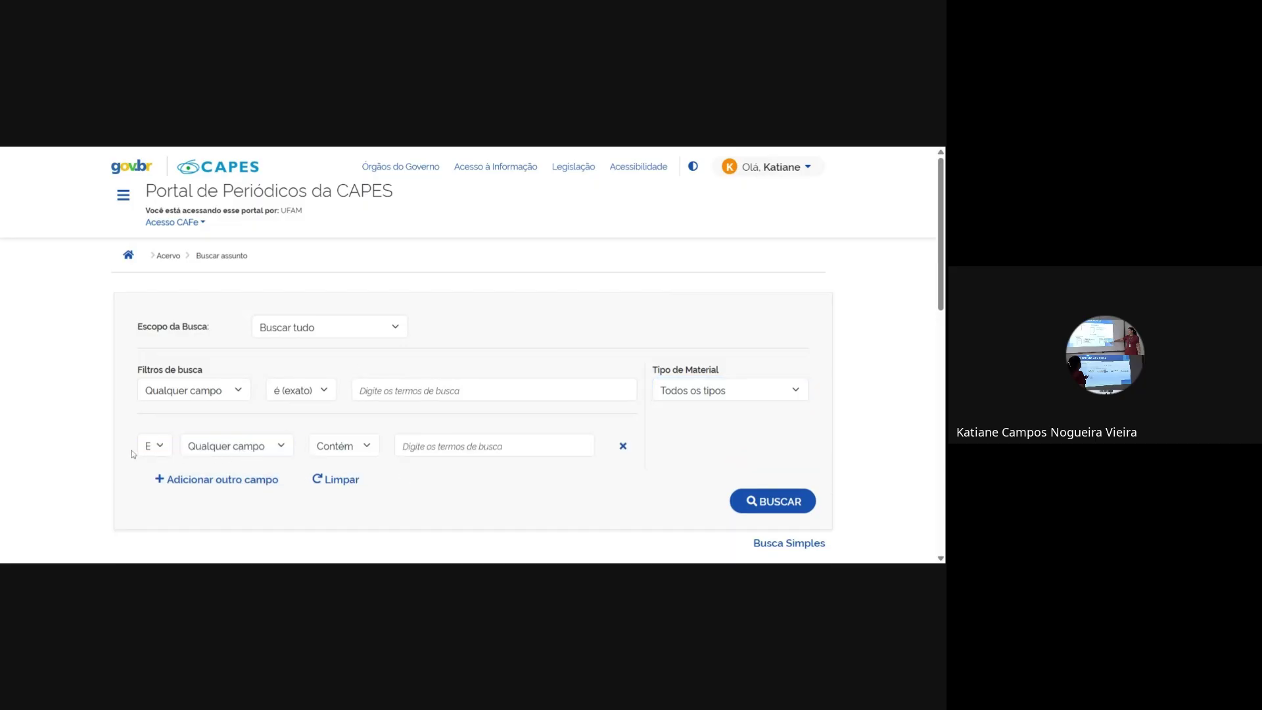
pyautogui.click(154, 451)
# - Enter alfabetização digital as the first row's search term and letramento digital as the second row's term
pyautogui.click(428, 382)
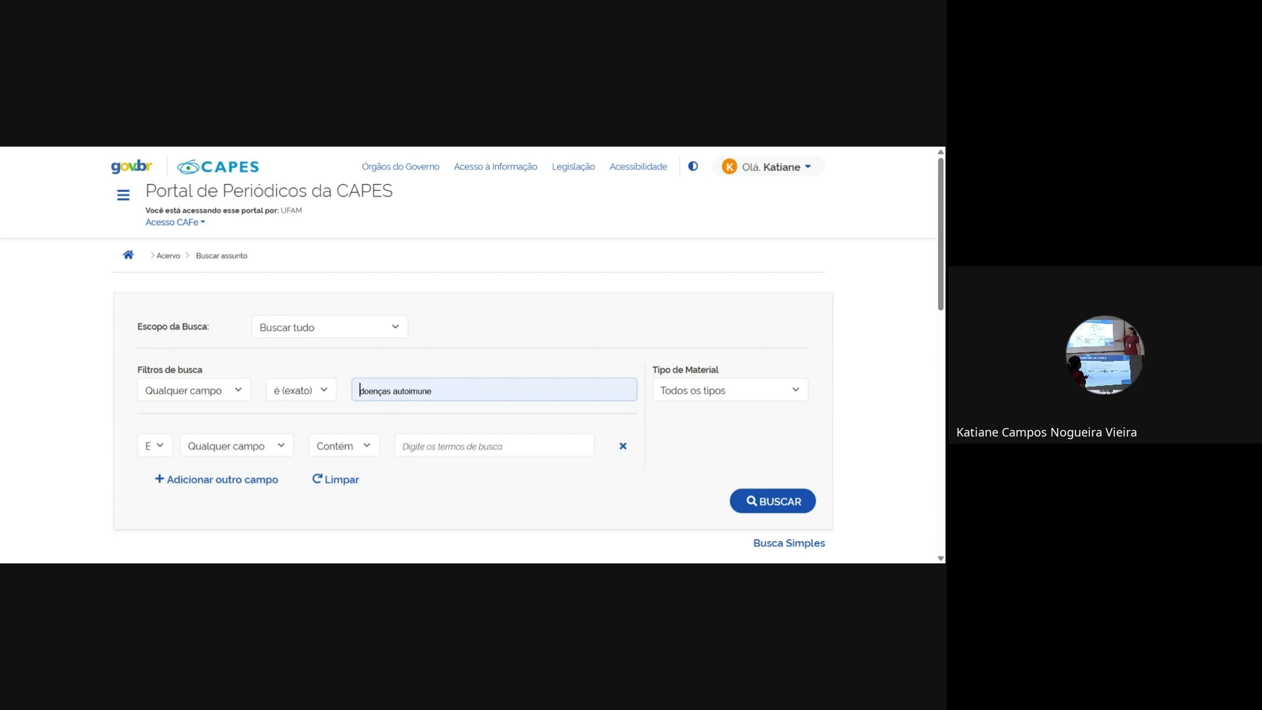
pyautogui.click(405, 426)
pyautogui.click(164, 450)
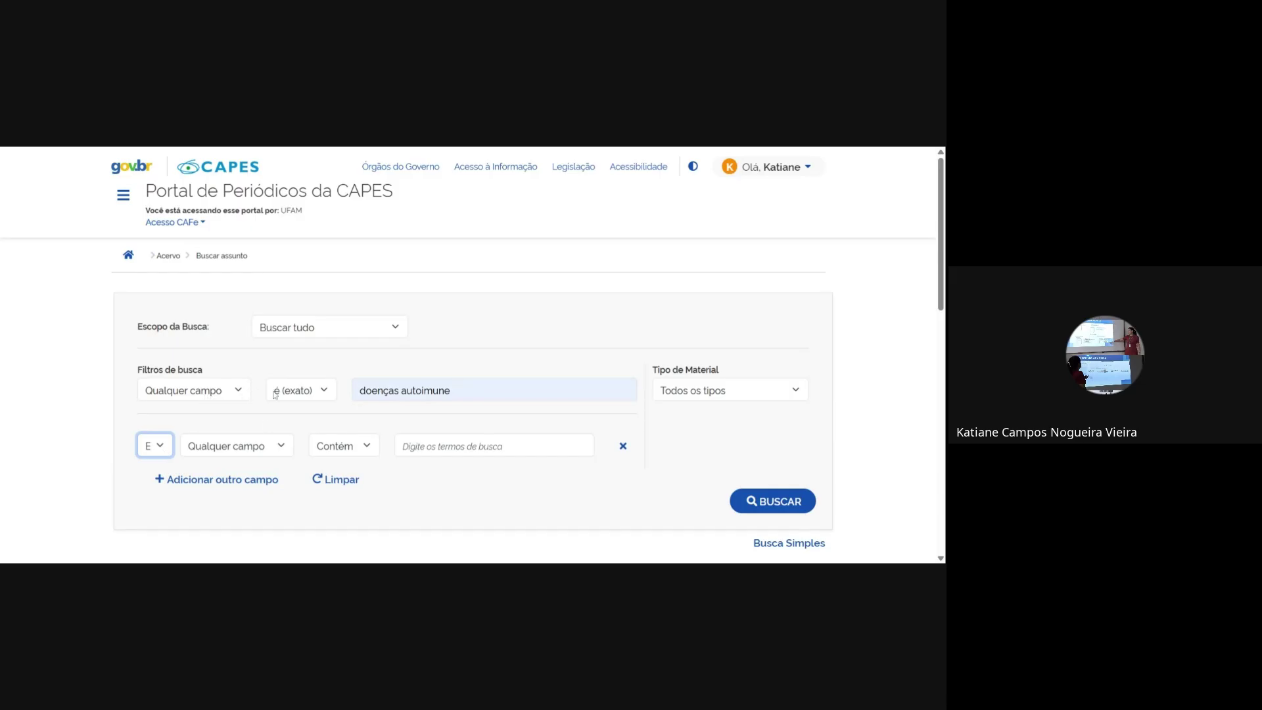
pyautogui.hotkey('shift', 'Tab')
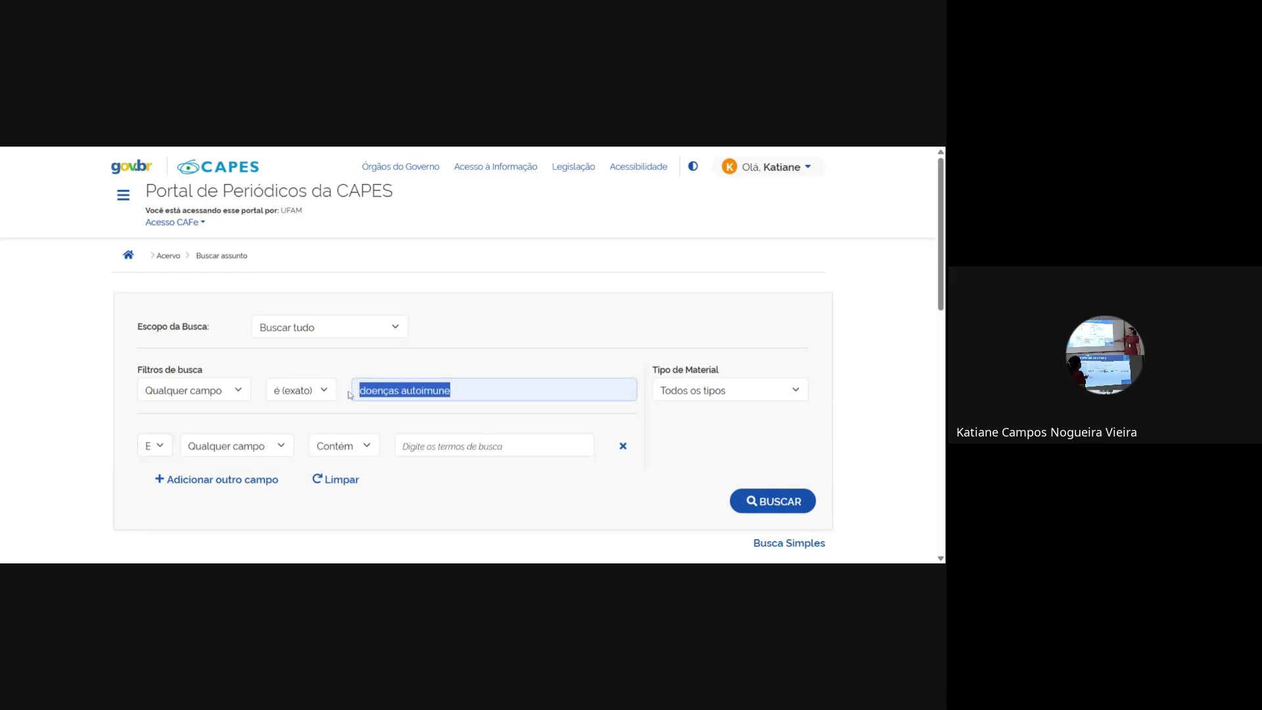
pyautogui.write('alfavt')
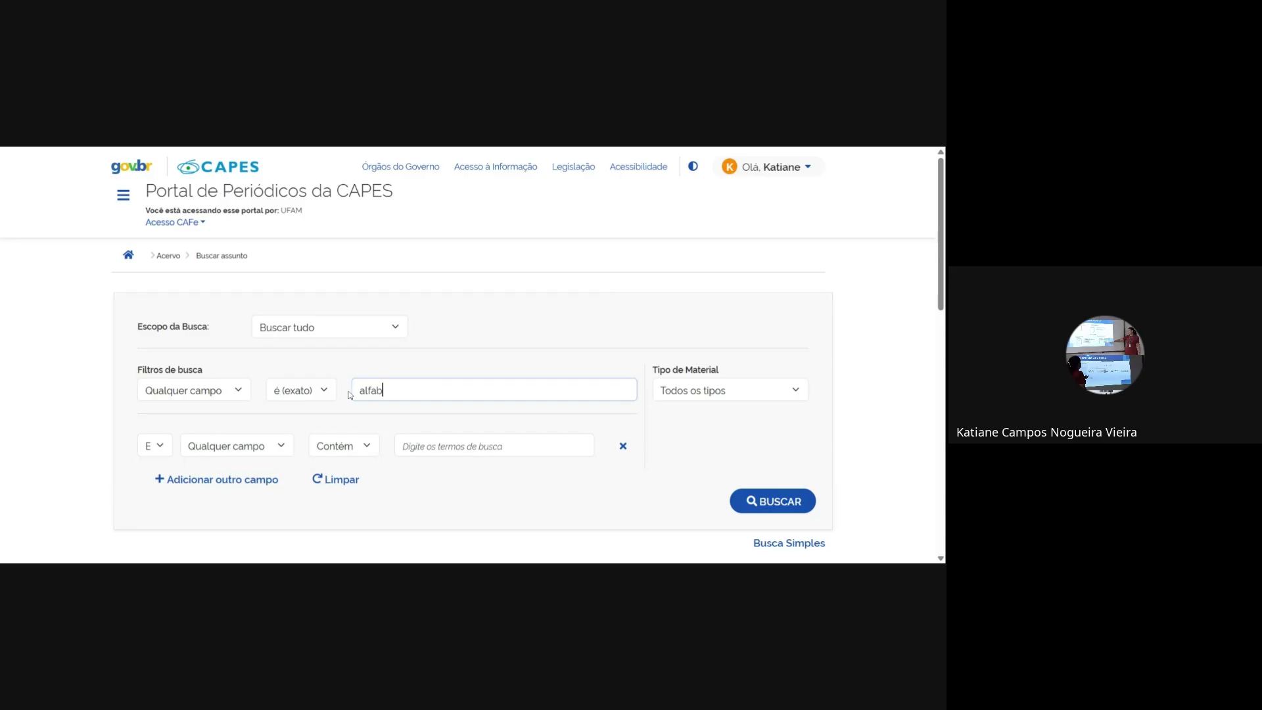
pyautogui.write('etização digital')
pyautogui.click(420, 447)
pyautogui.write('le')
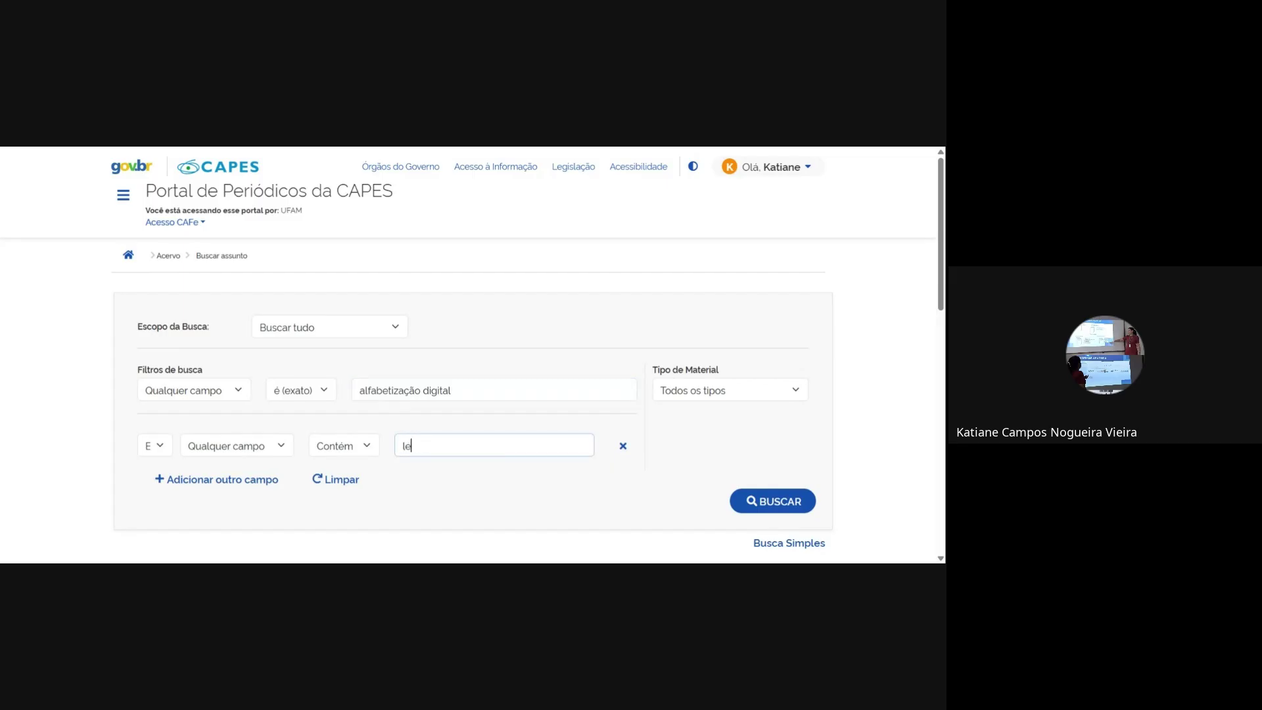
pyautogui.write('tramento digital')
# - Set the Tipo de Material to Artigo and run the advanced search
pyautogui.click(665, 394)
pyautogui.click(663, 367)
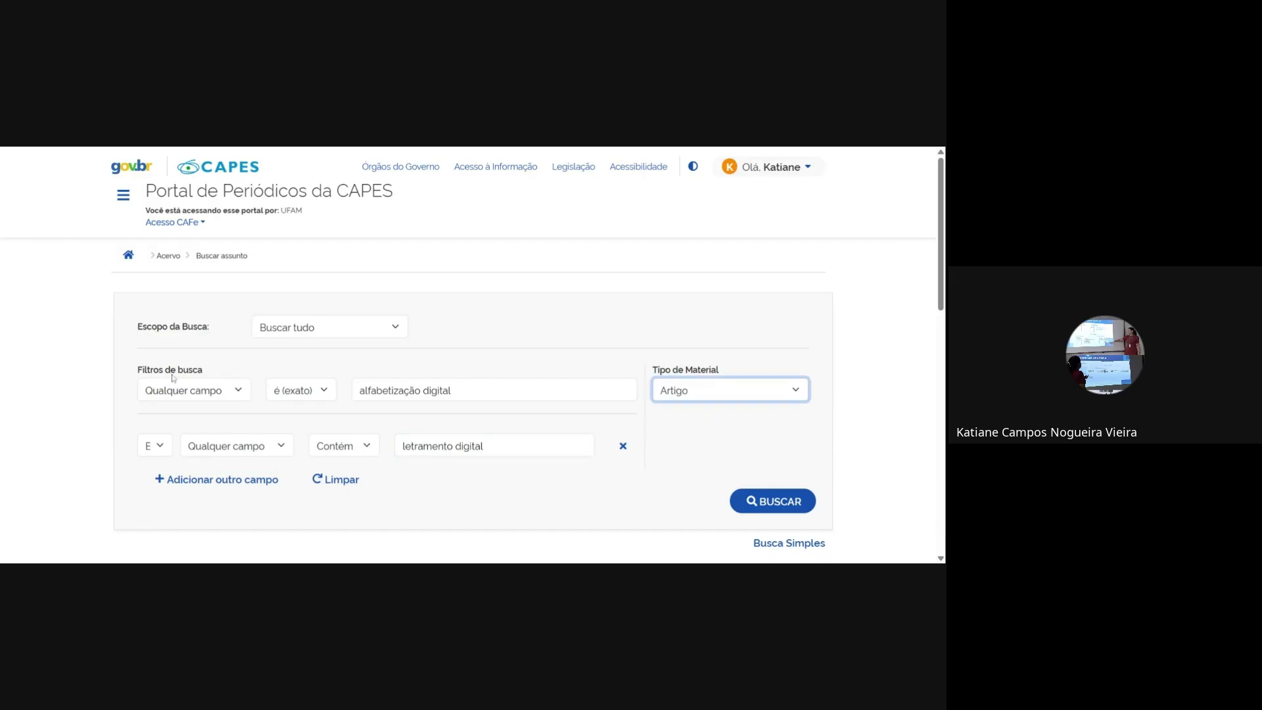
pyautogui.click(202, 394)
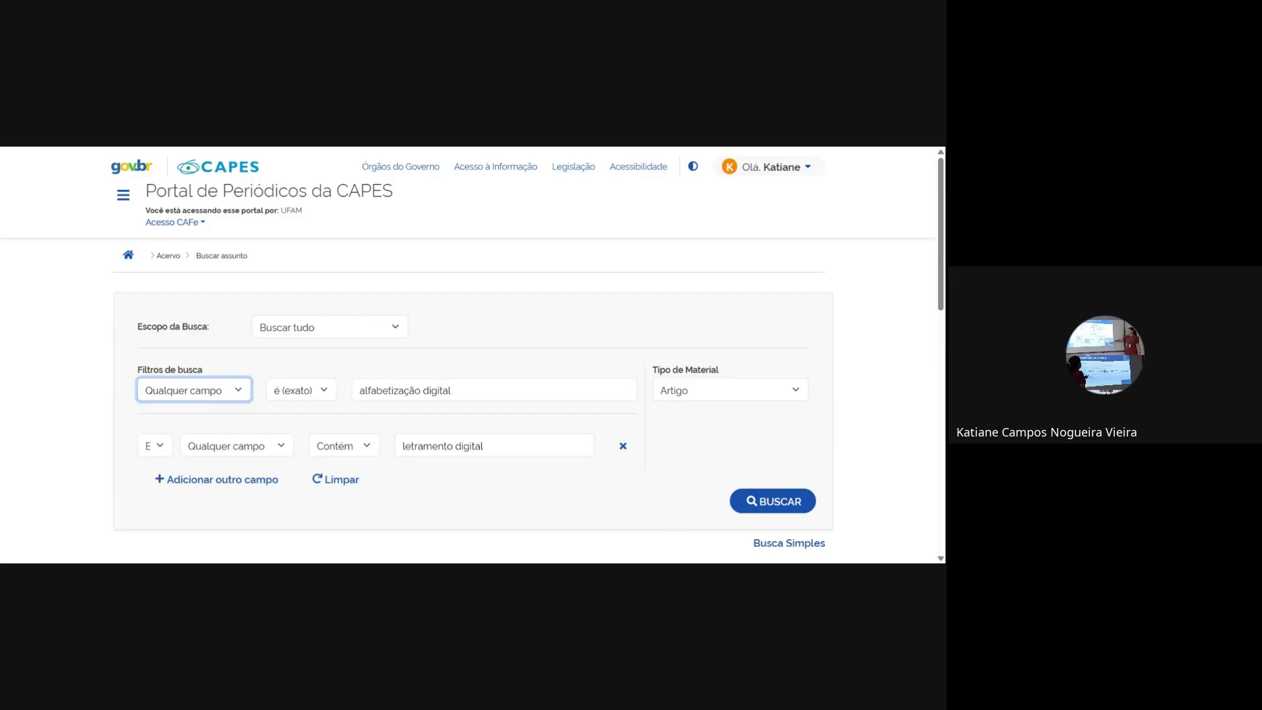
pyautogui.click(739, 501)
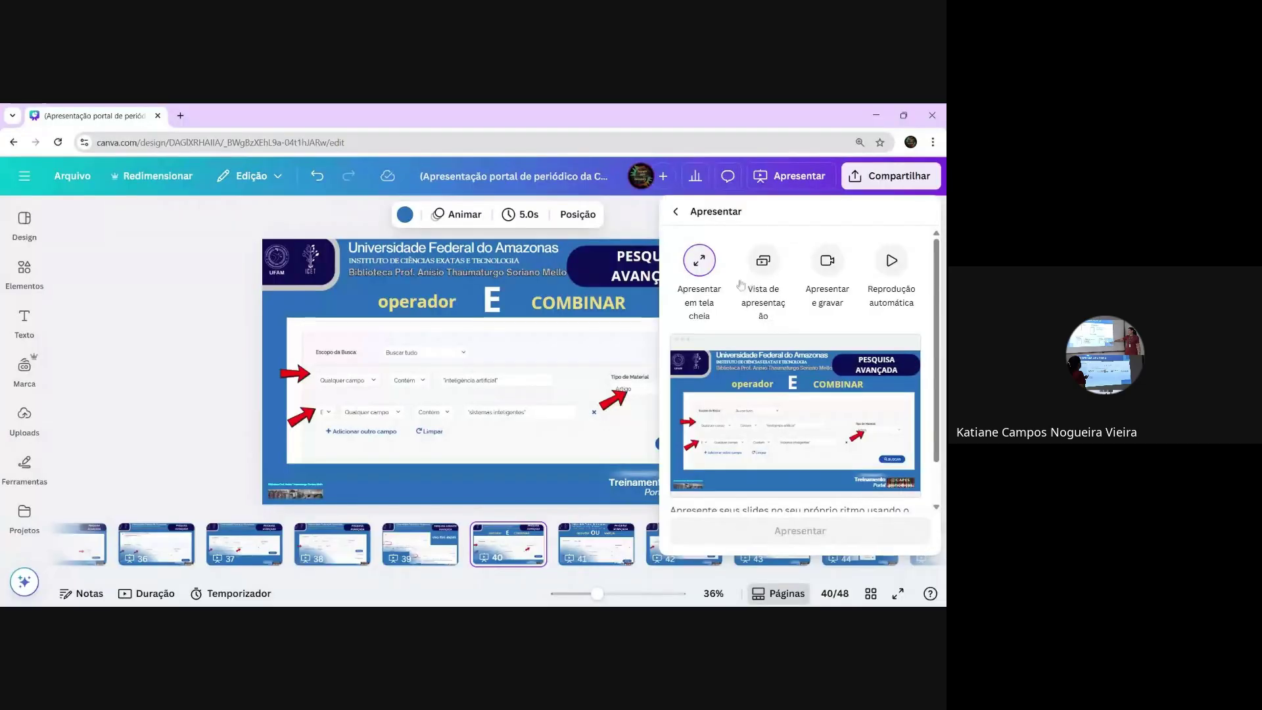
# - Switch to the Canva presentation and resume it in full screen at the operator E slide
pyautogui.click(812, 530)
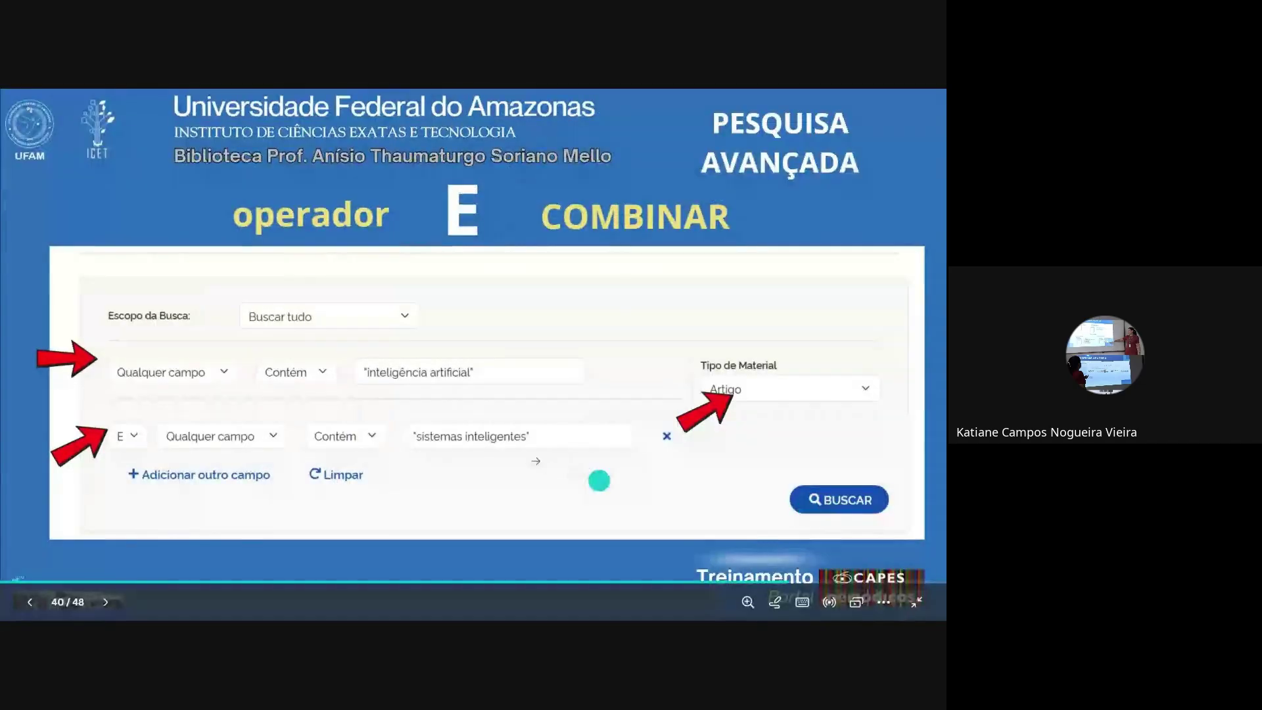